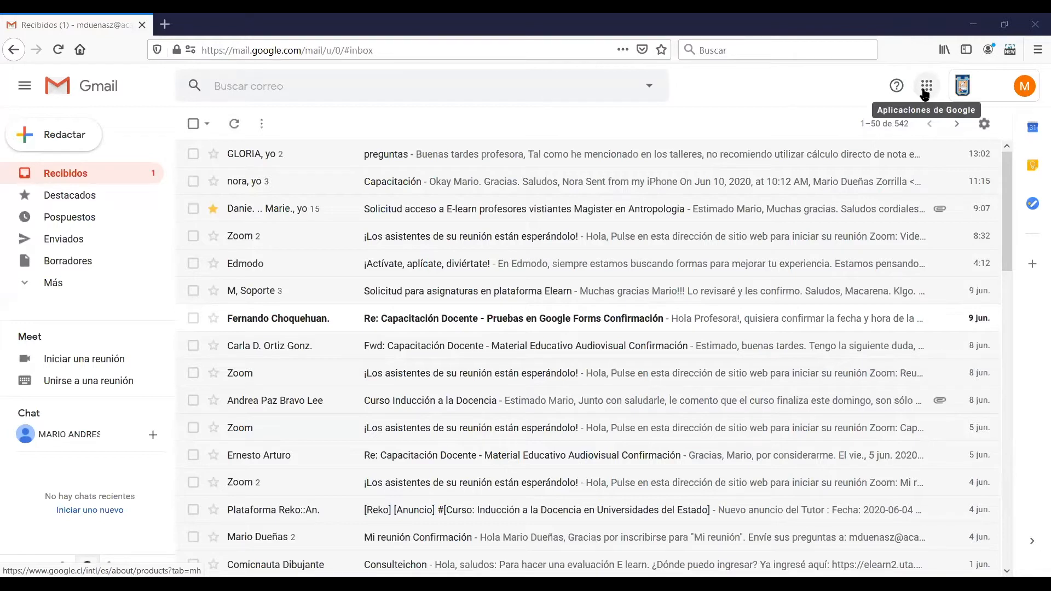
Browse the available Google applications from Gmail and switch to Google Drive
left_click(925, 90)
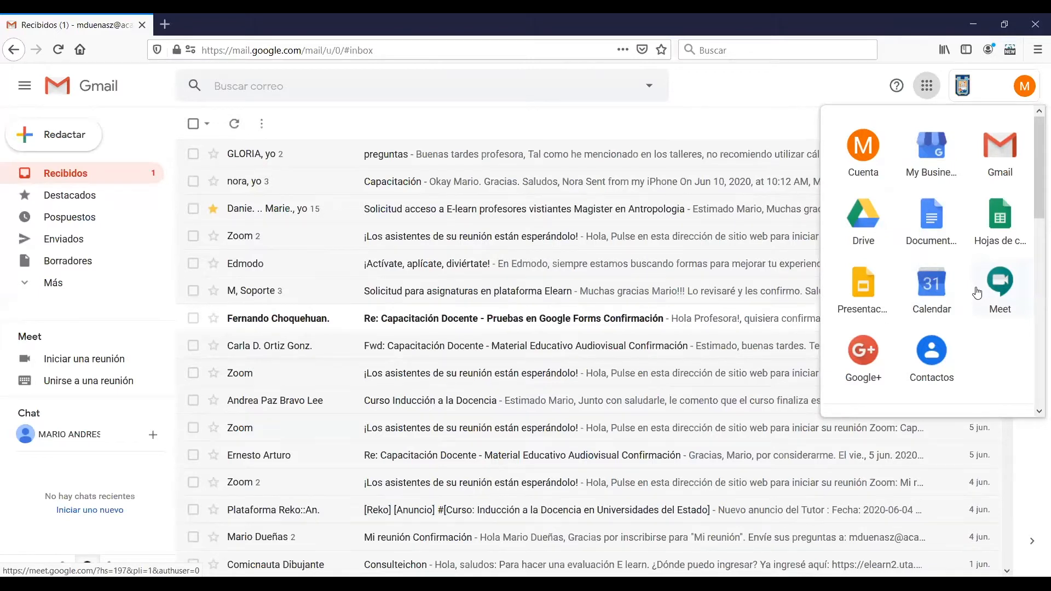
left_click_drag(1034, 207, 1036, 307)
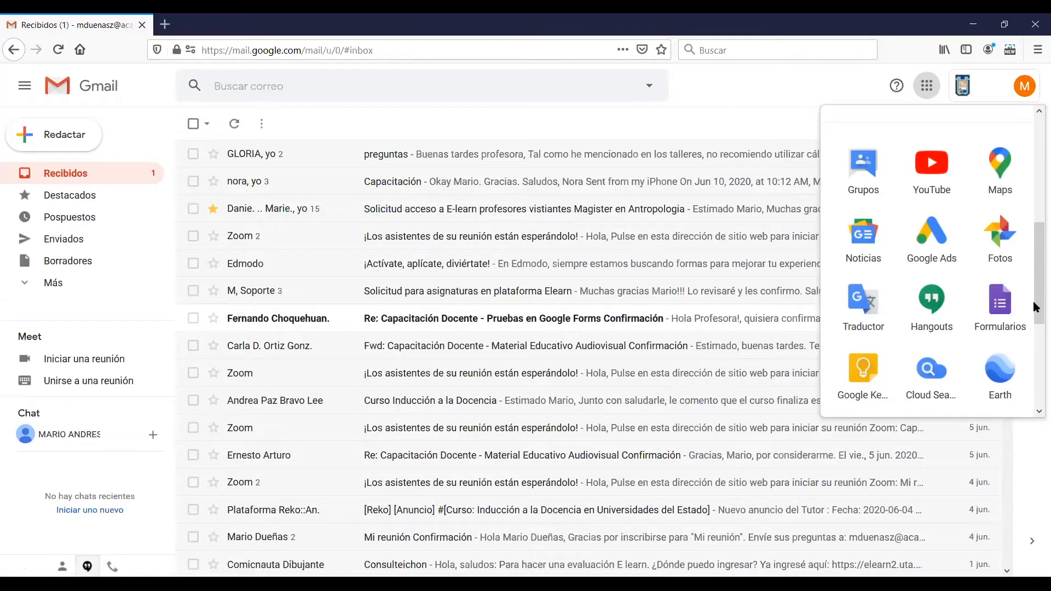
left_click_drag(1034, 307, 1033, 399)
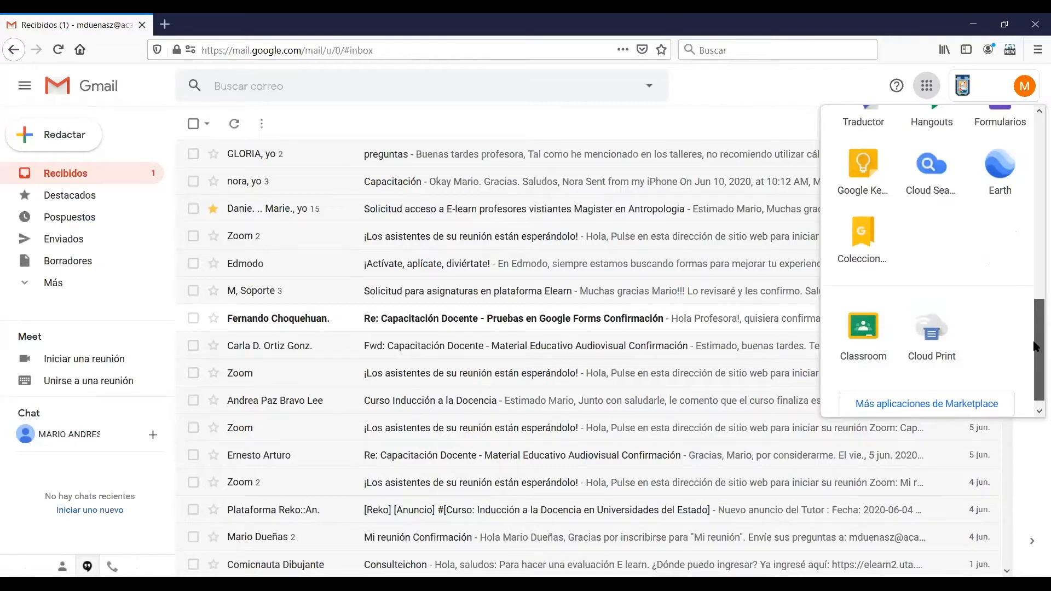
scroll(1005, 138, "up", 8)
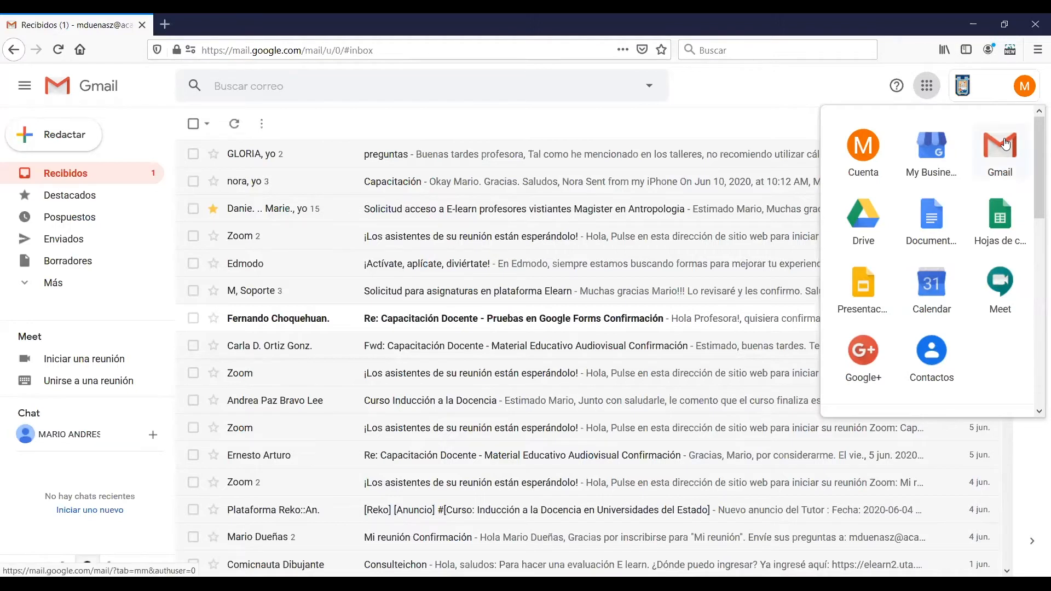
left_click(868, 234)
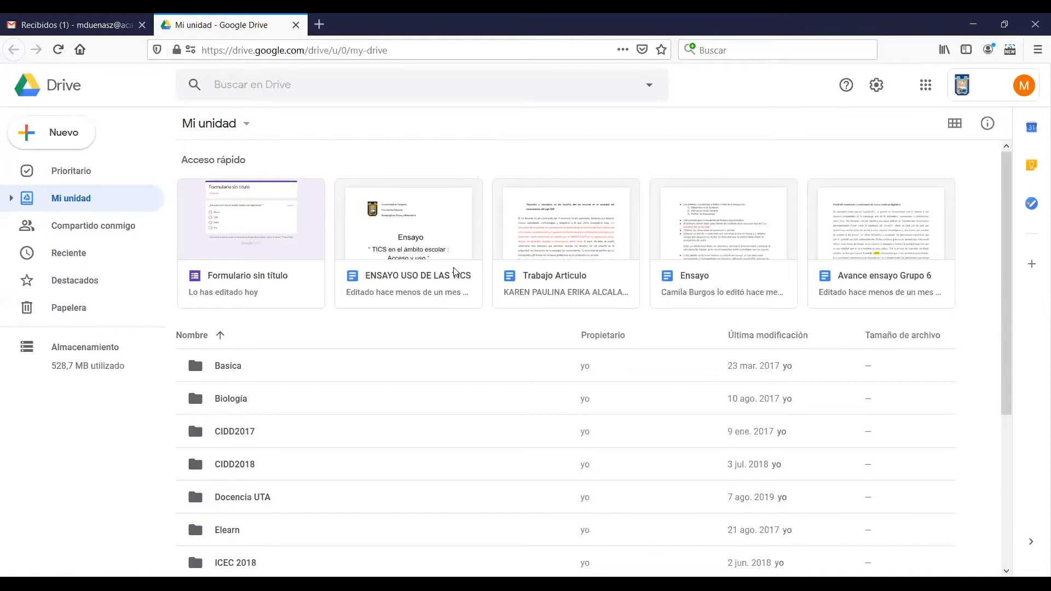
Create a new folder named "Carpeta Ejemplo" in Mi unidad
mouse_move(1008, 311)
left_mouse_down()
mouse_move(1009, 502)
mouse_move(998, 372)
mouse_move(1007, 305)
left_mouse_up()
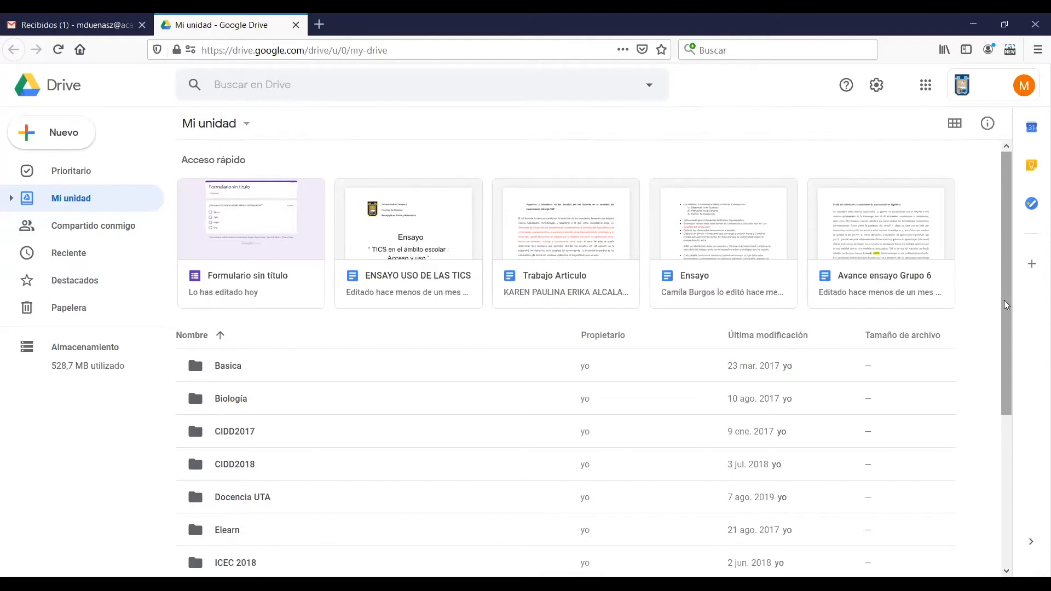
left_click_drag(1006, 304, 1023, 476)
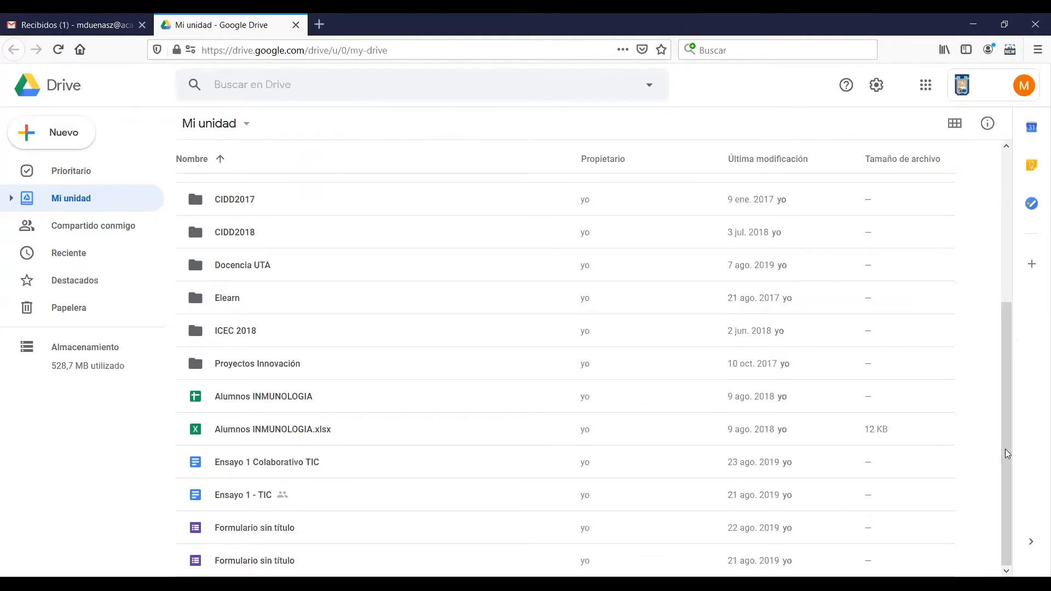
scroll(1014, 358, "up", 5)
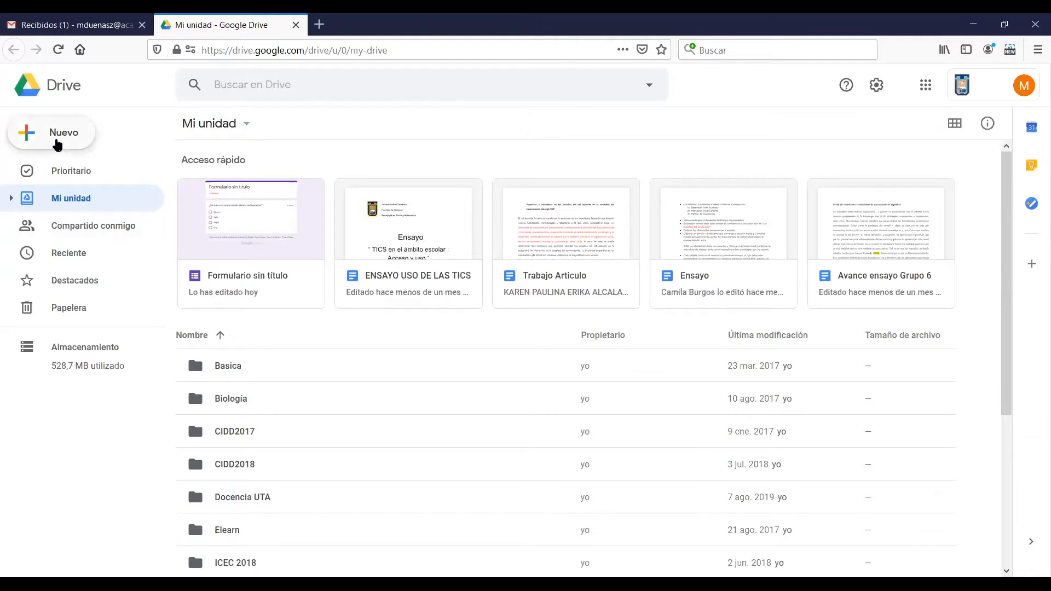
left_click(58, 144)
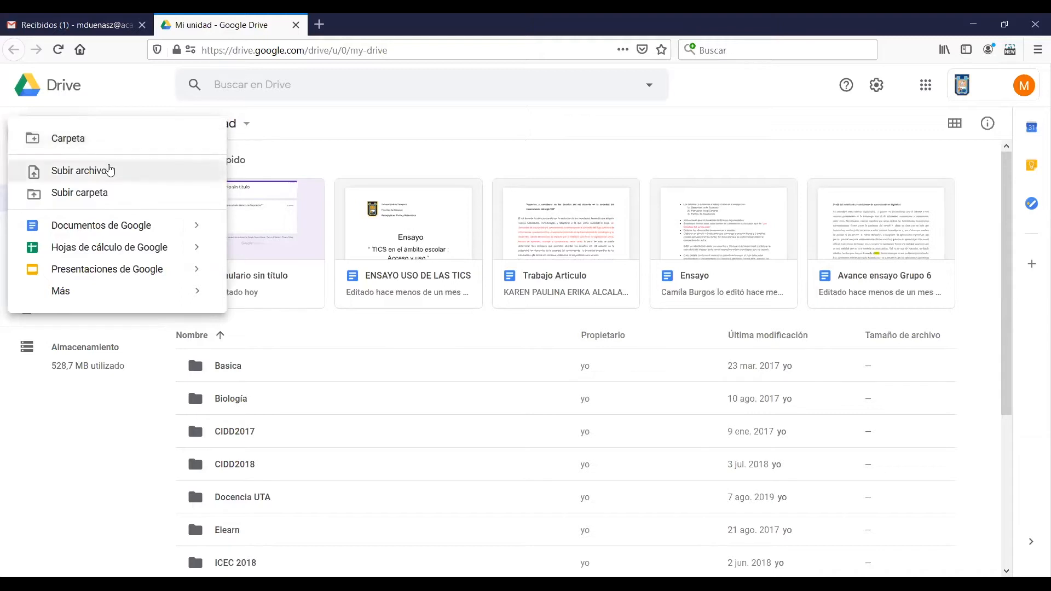
mouse_move(90, 294)
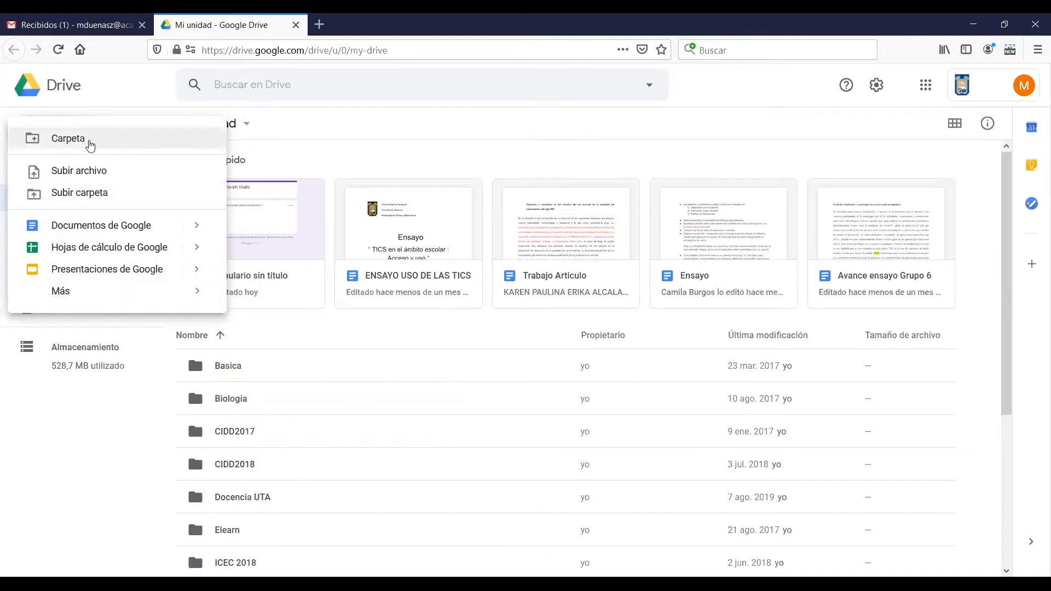
left_click(90, 144)
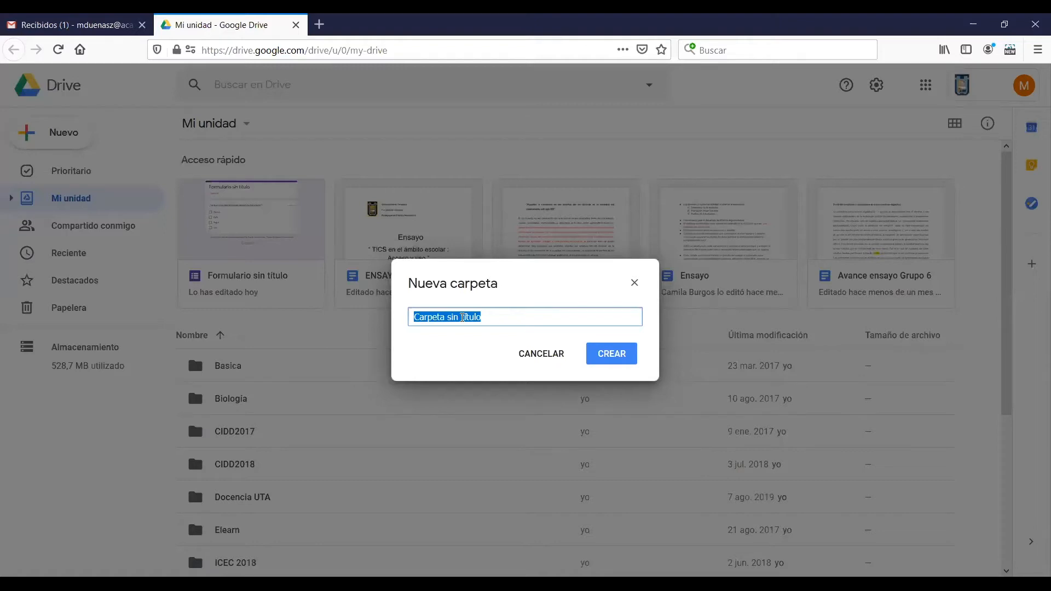
type("Carpeta Ejem")
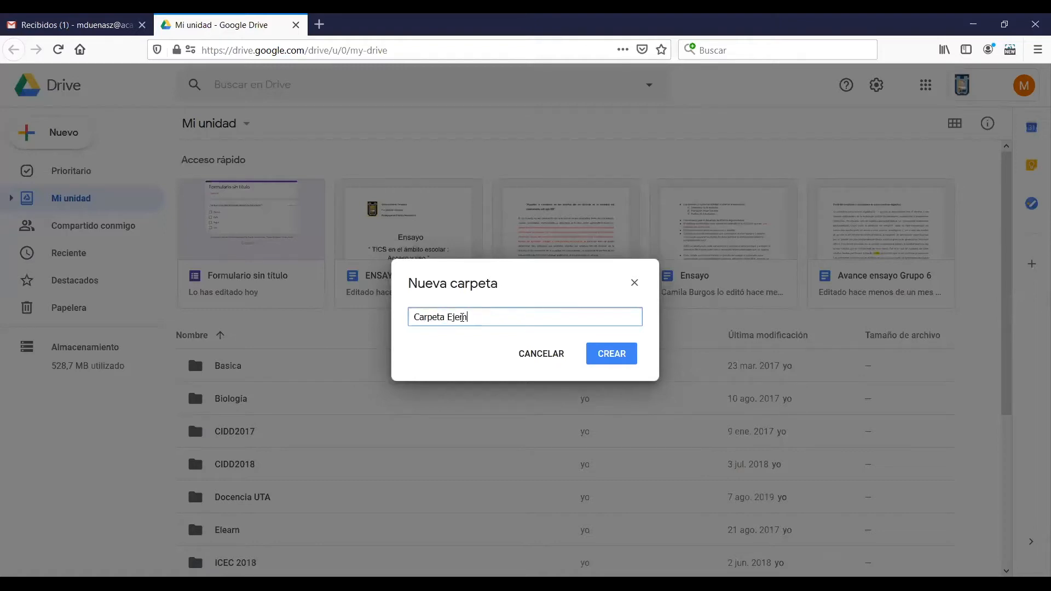
type("plo")
left_click(610, 354)
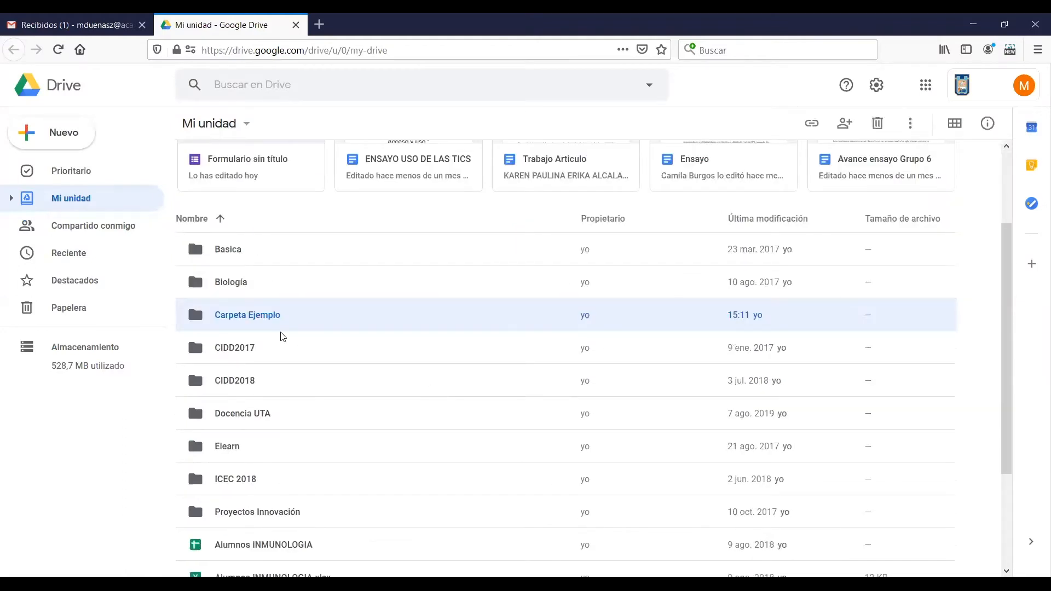
Change the color of the Carpeta Ejemplo folder to dark green
right_click(225, 323)
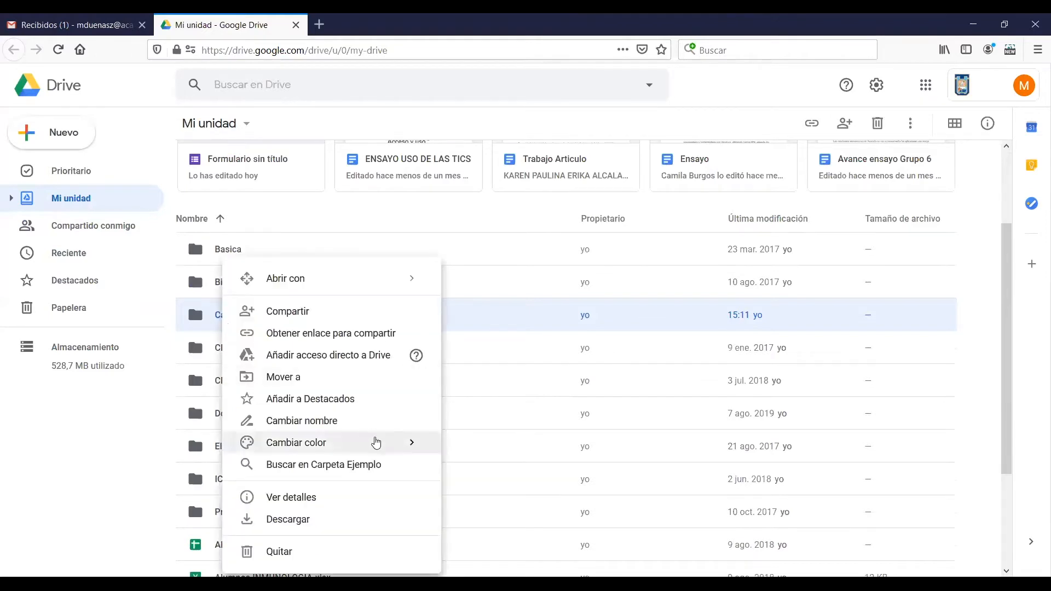
mouse_move(380, 442)
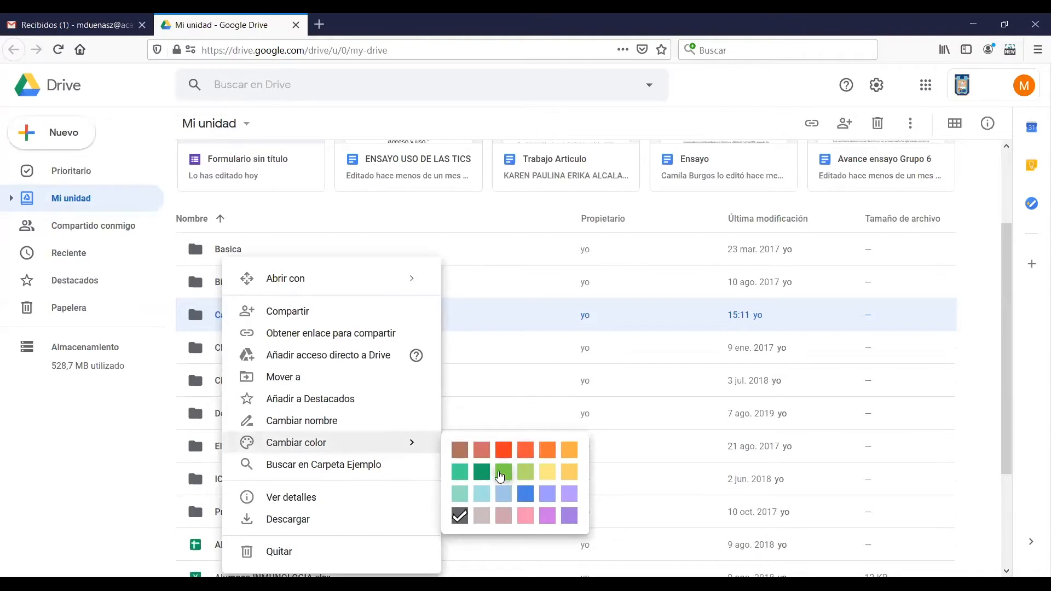
left_click(485, 474)
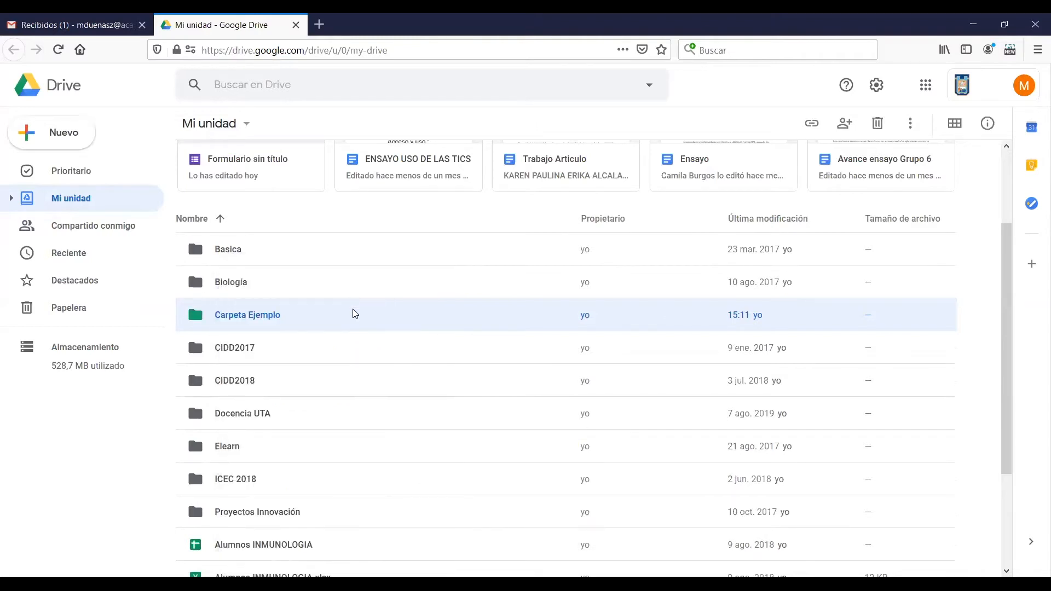
left_click(268, 288)
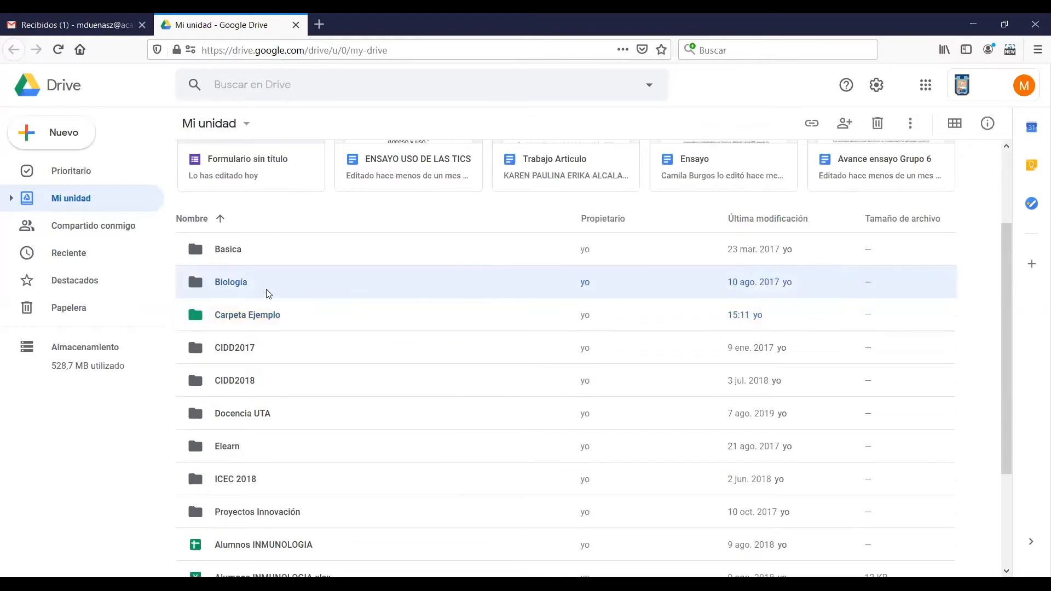
left_click(269, 309)
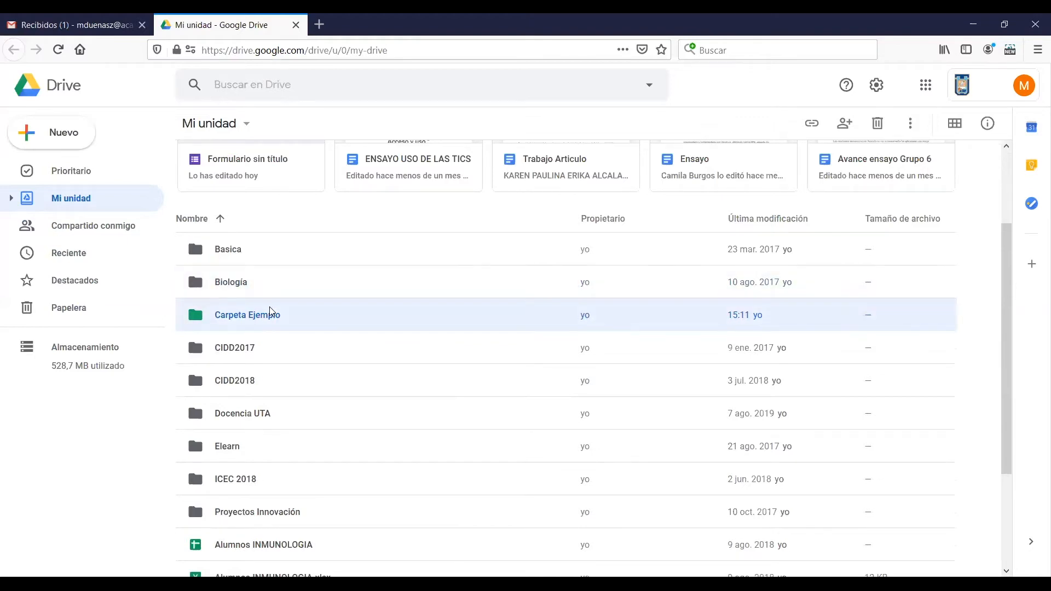
Open the Carpeta Ejemplo folder and create a blank Google Forms form inside it
double_click(312, 322)
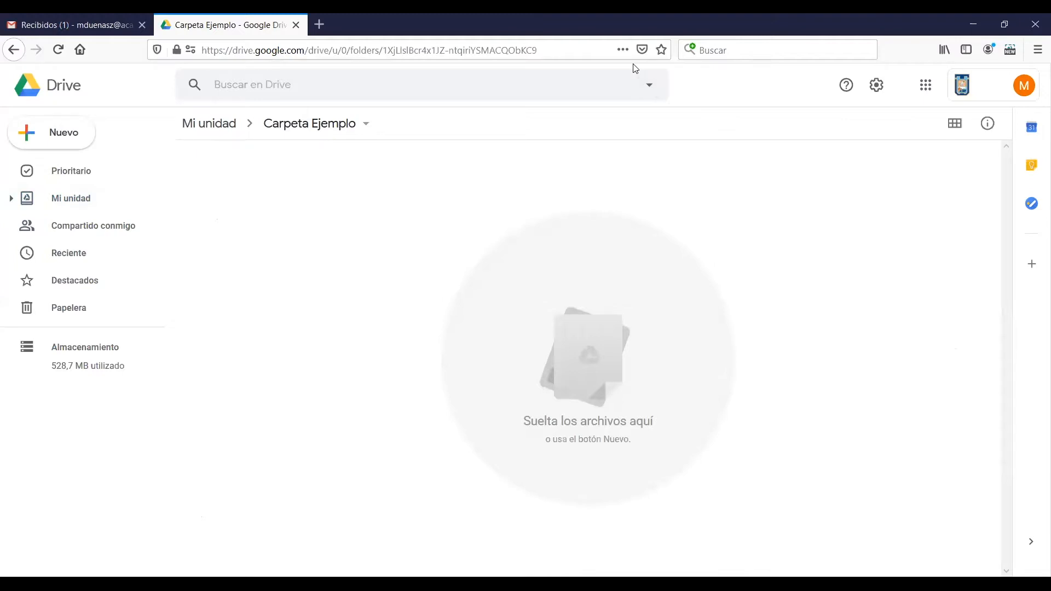
right_click(382, 325)
mouse_move(487, 499)
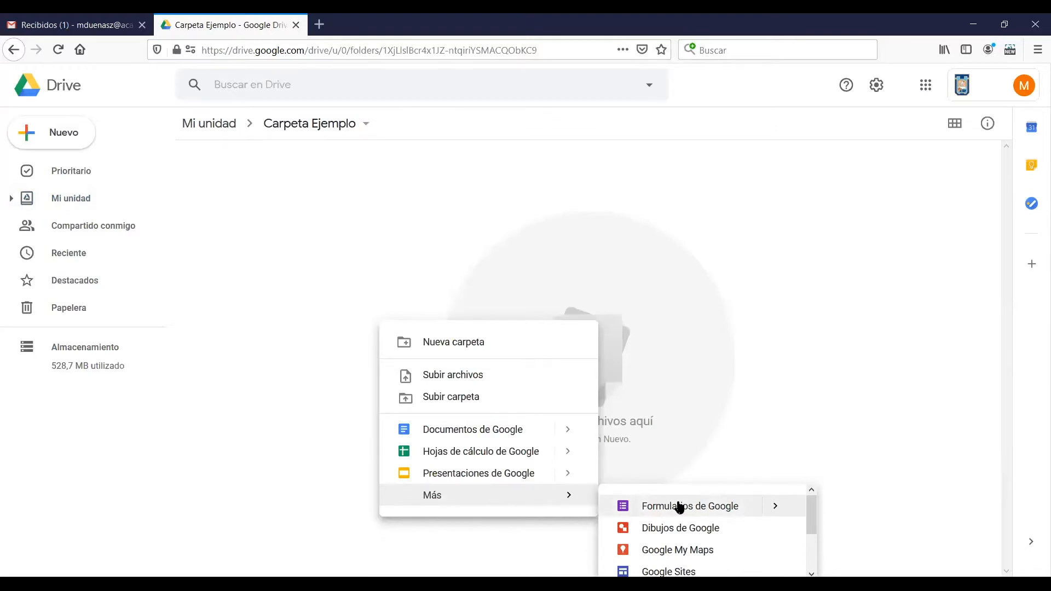
left_click(679, 507)
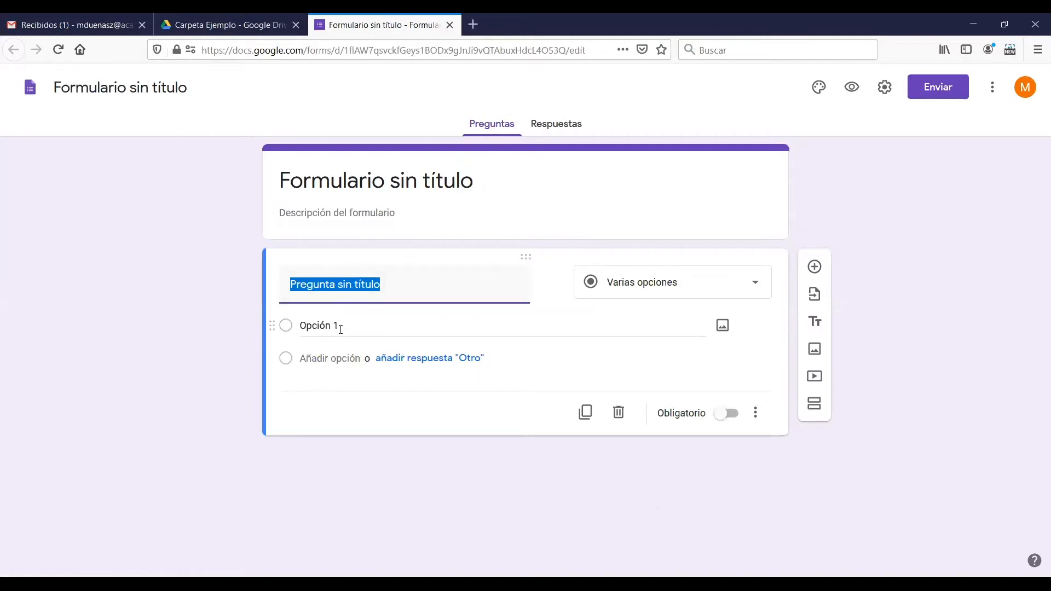
left_click(646, 284)
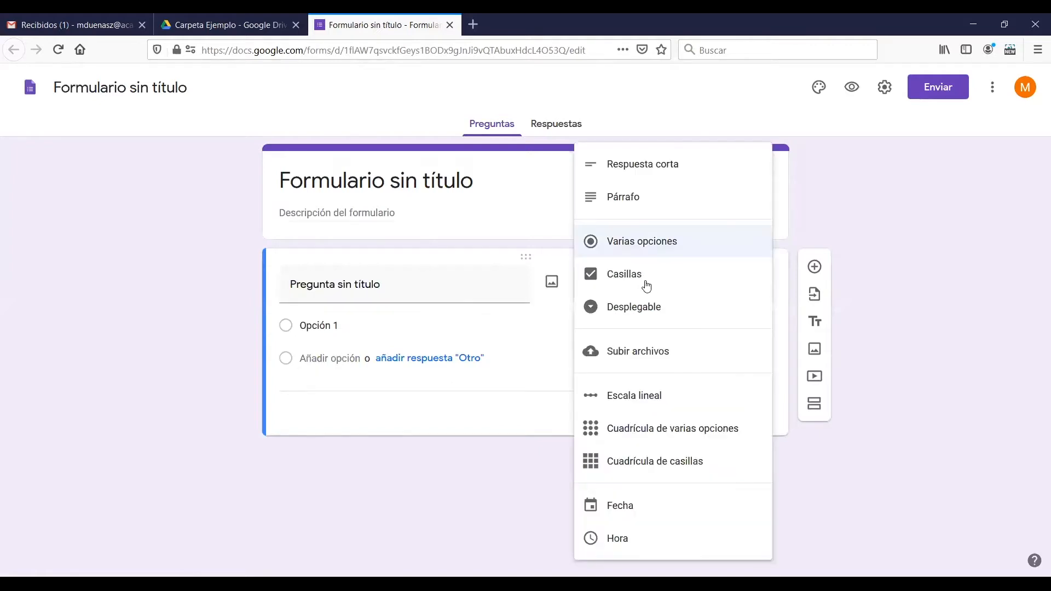
left_click(943, 257)
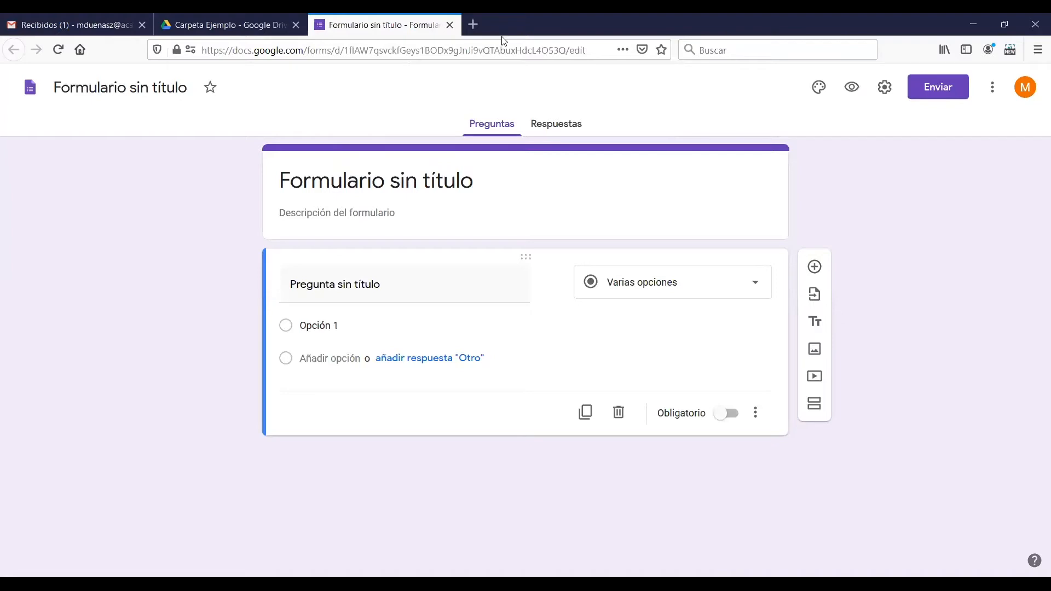
left_click(536, 131)
left_click(481, 127)
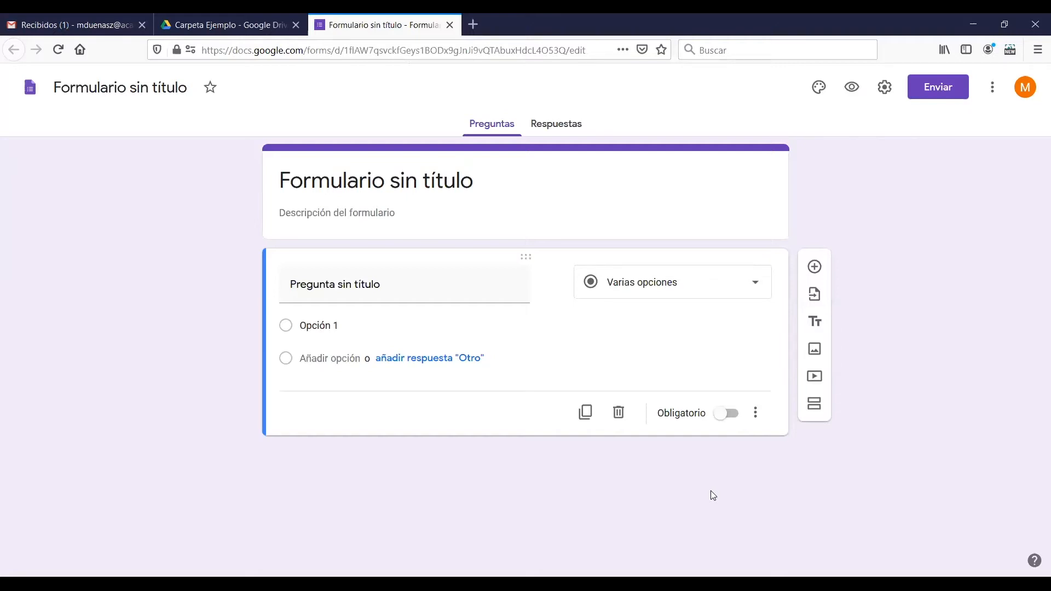
In the form's general settings, remove the restriction to Universidad de Tarapacá users and limit respondents to 1 response
left_click(884, 91)
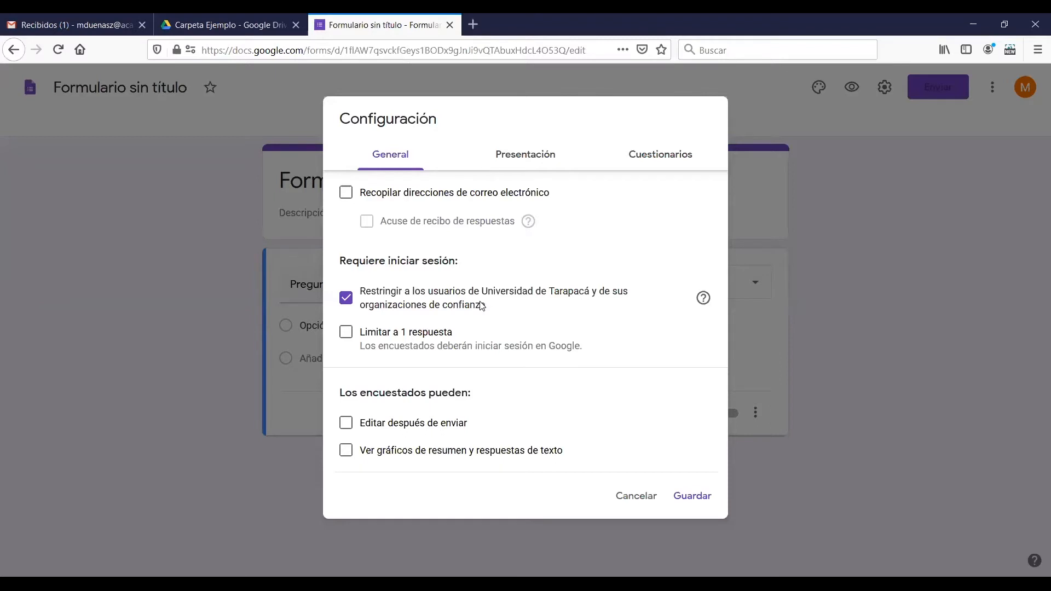
left_click(346, 299)
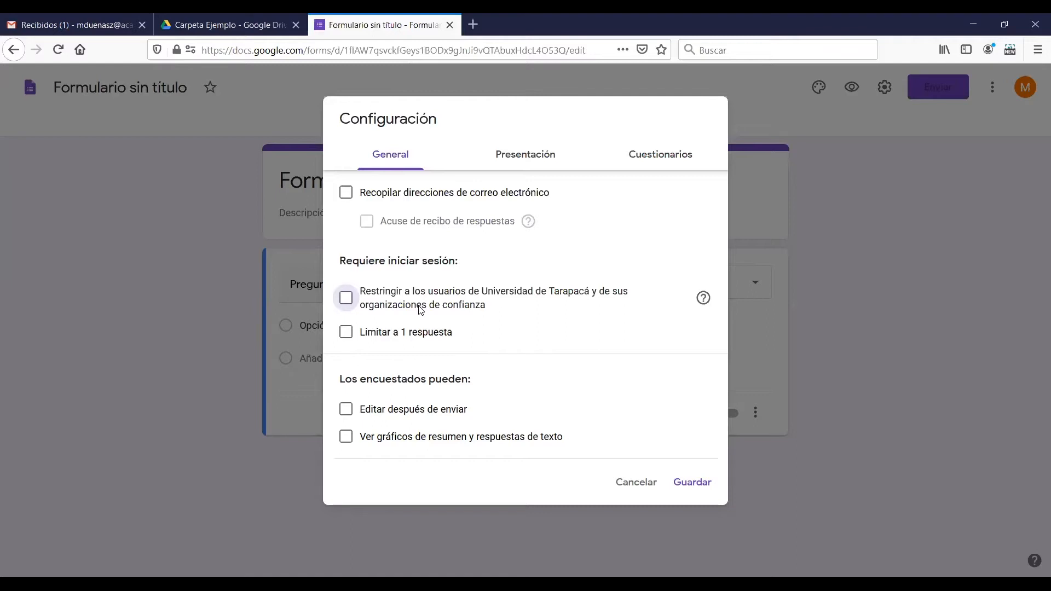
left_click(348, 335)
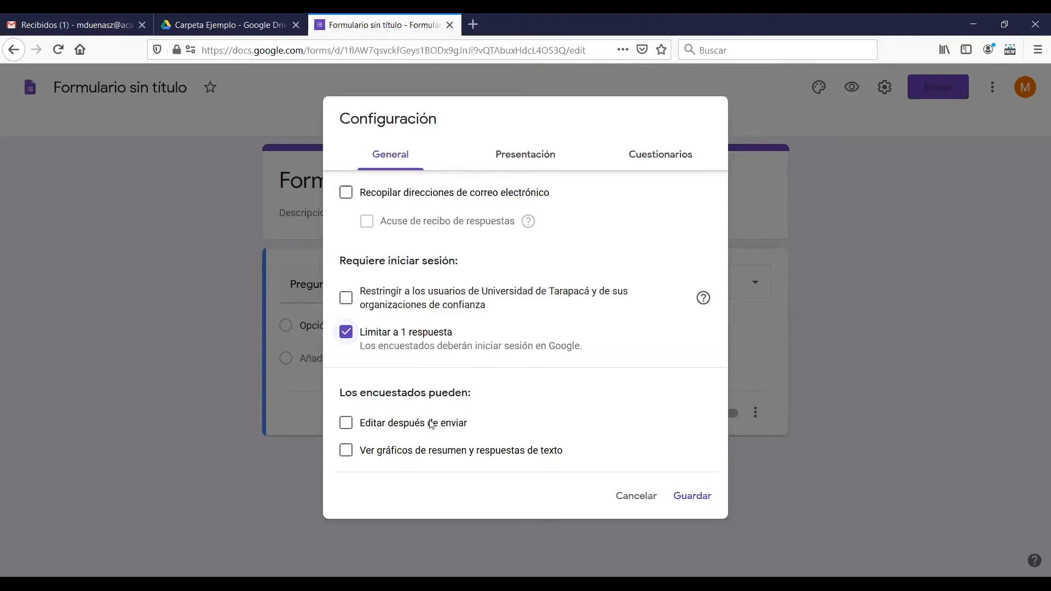
left_click(375, 426)
left_click(372, 428)
left_click(415, 458)
In the presentation settings, enable the progress bar and set the confirmation message to "Gracias, te invitamos a revisar los resultados de tu prueba."
left_click(519, 163)
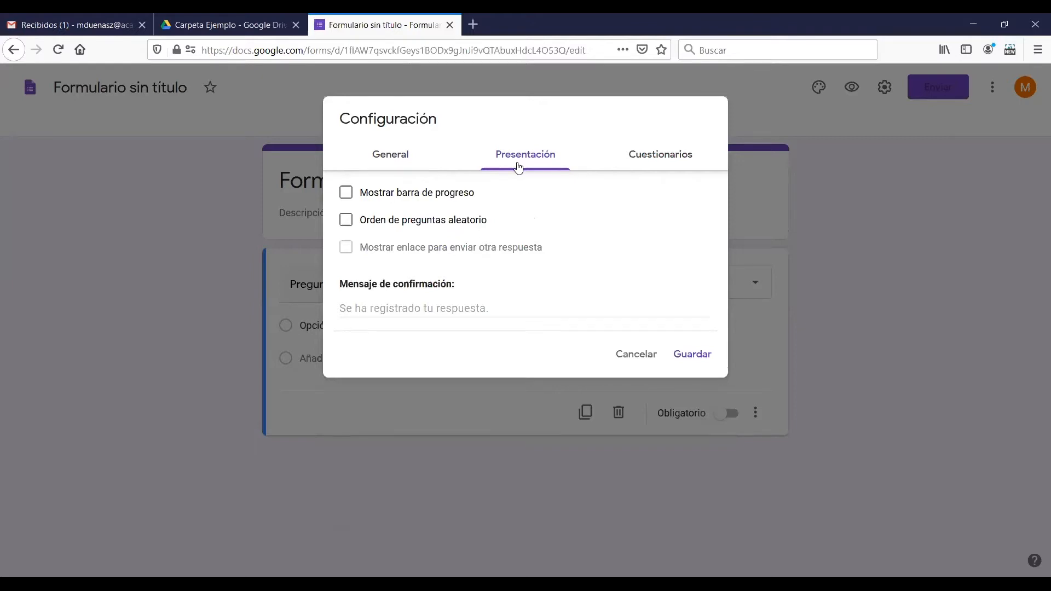
left_click(402, 198)
left_click(427, 309)
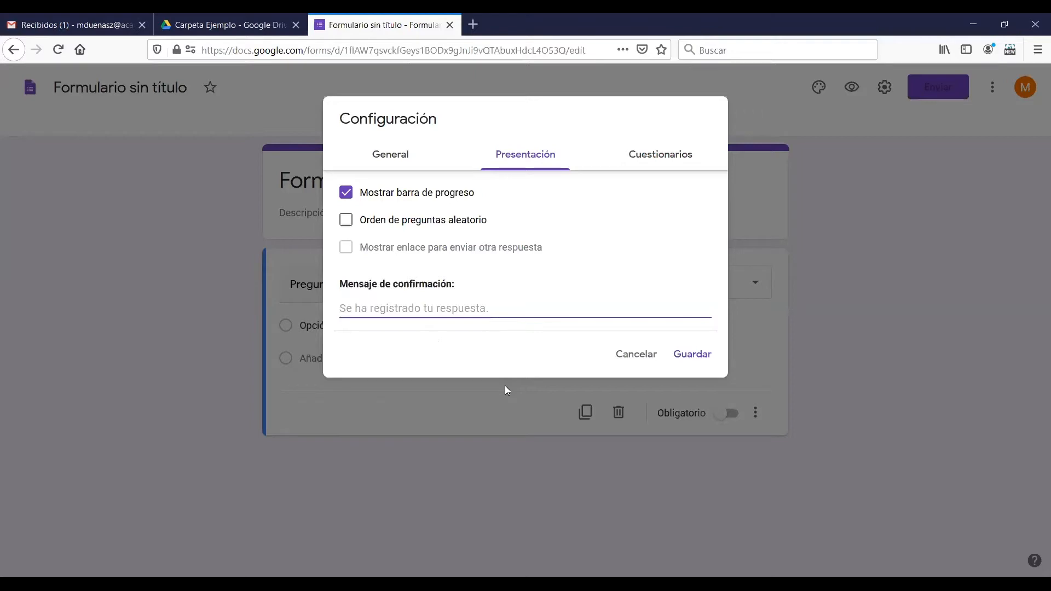
type("Gracias")
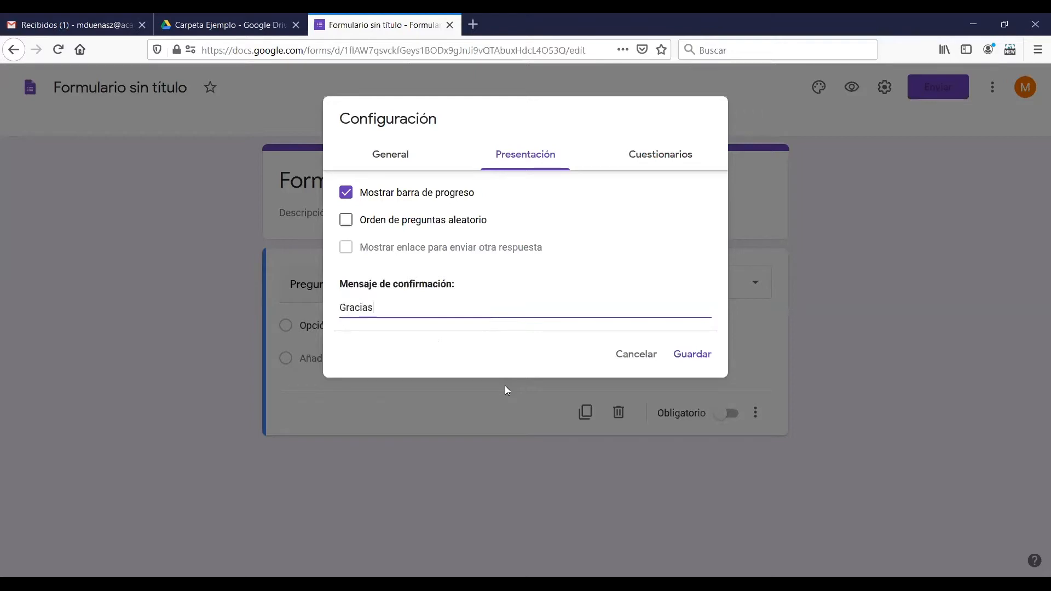
type(", te invitamos a revisar los result")
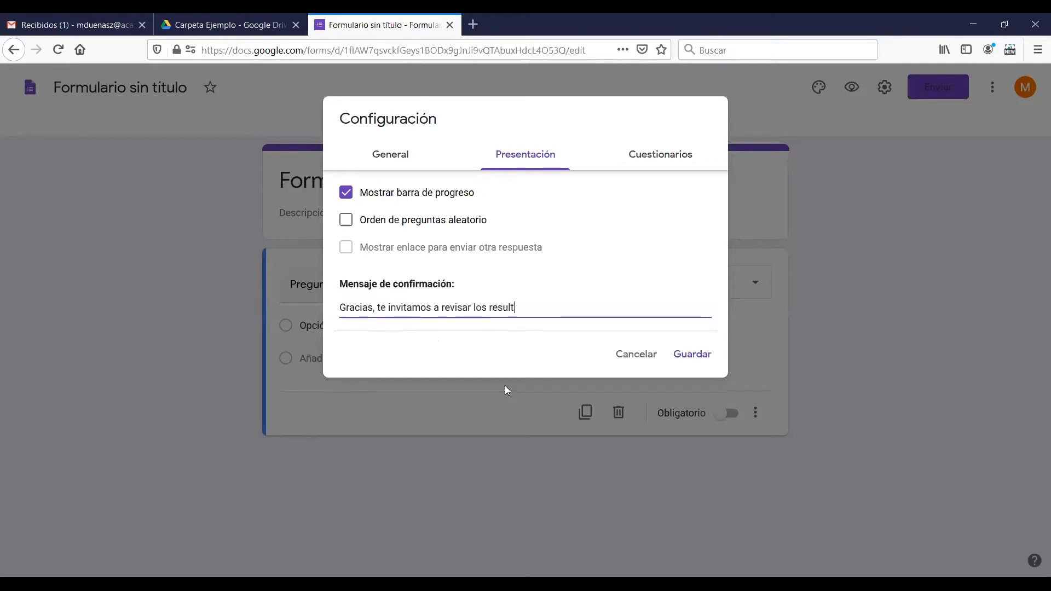
type("ados de tu prueba.")
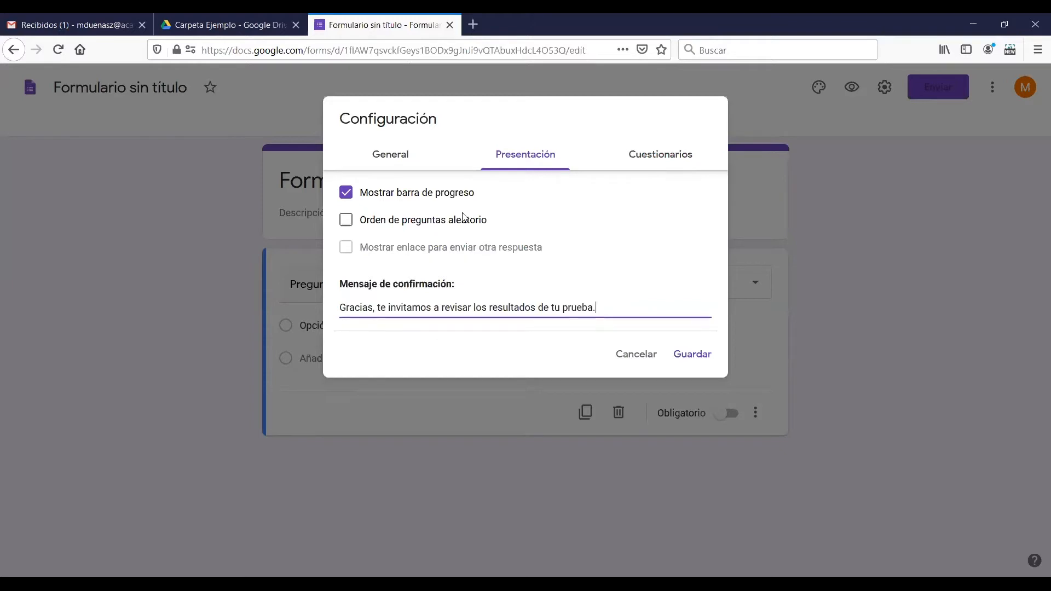
In the form's quiz settings, turn on the option that converts the form into a quiz
left_click(636, 168)
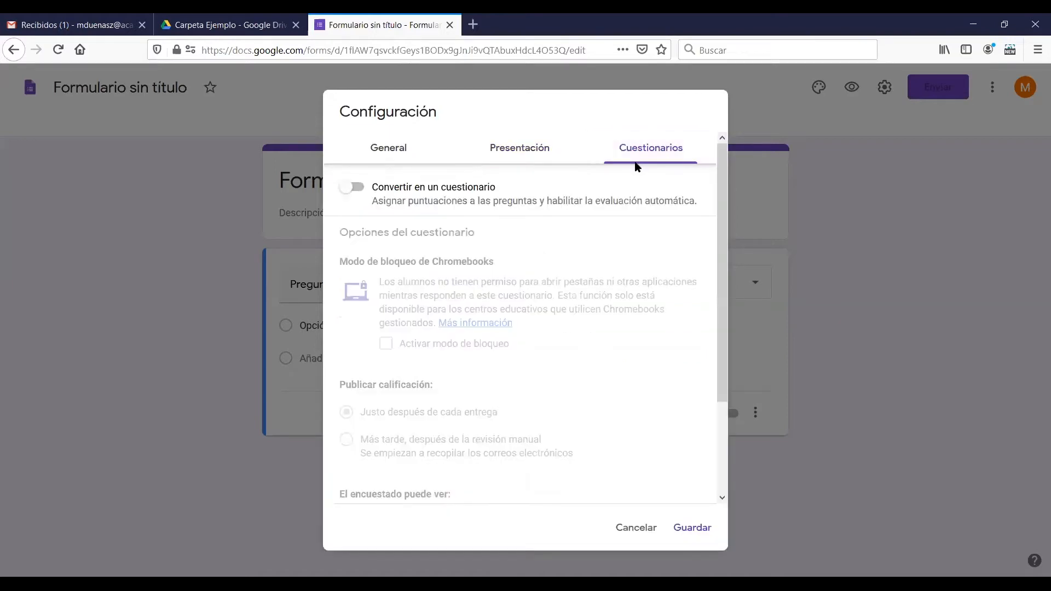
left_click(358, 197)
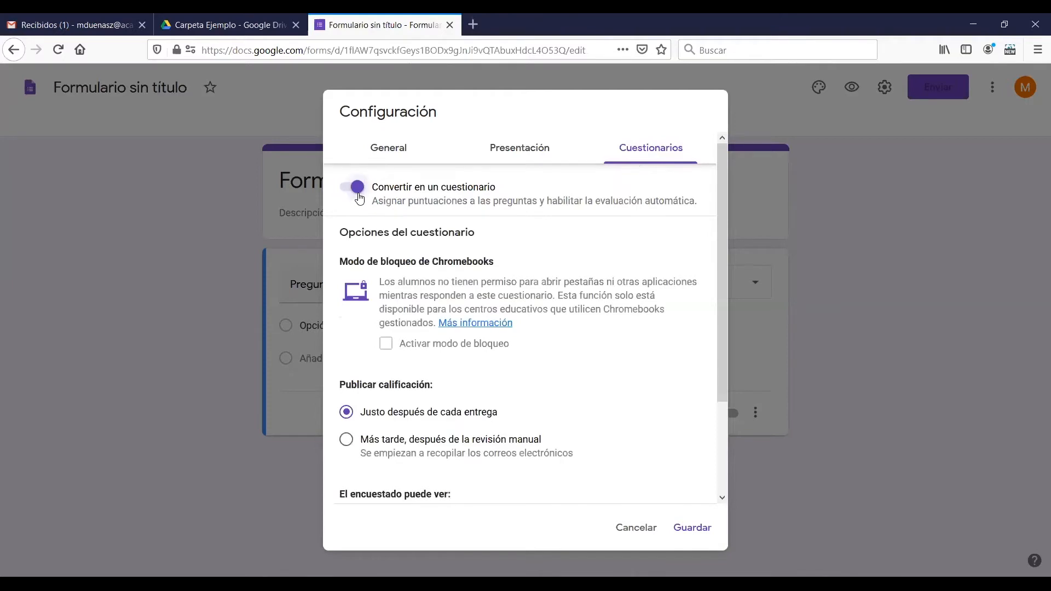
left_click(358, 197)
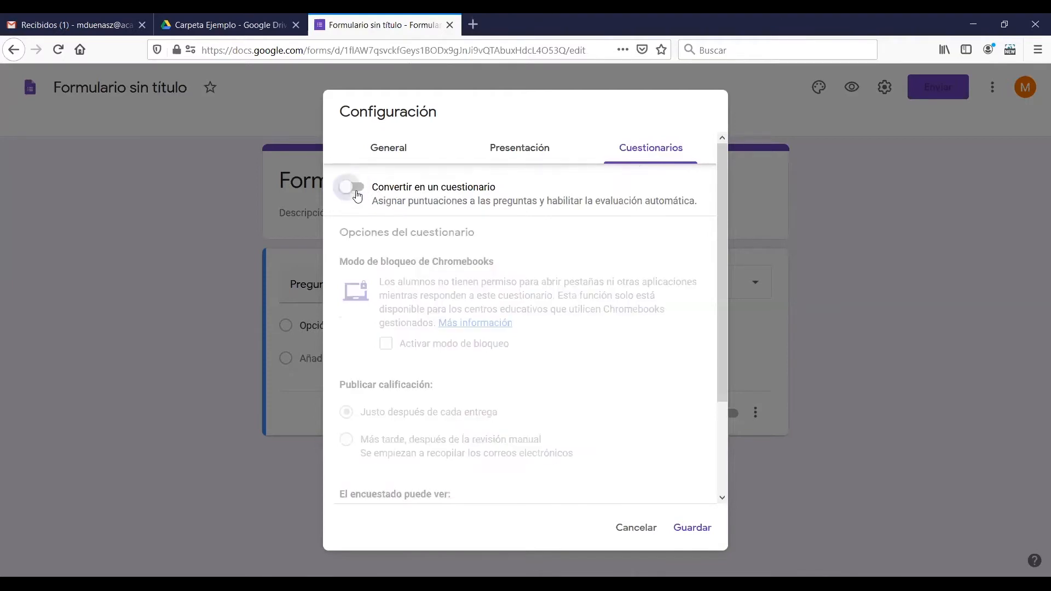
left_click(357, 196)
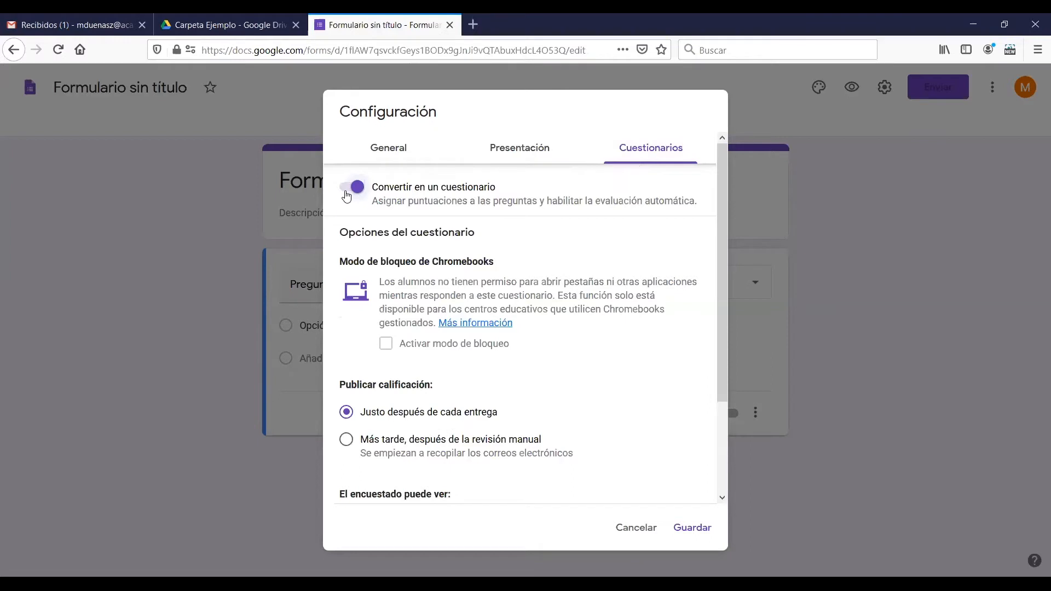
left_click(347, 196)
left_click(346, 196)
Examine the quiz options for when grades are published and what respondents can see
left_click_drag(716, 250, 719, 315)
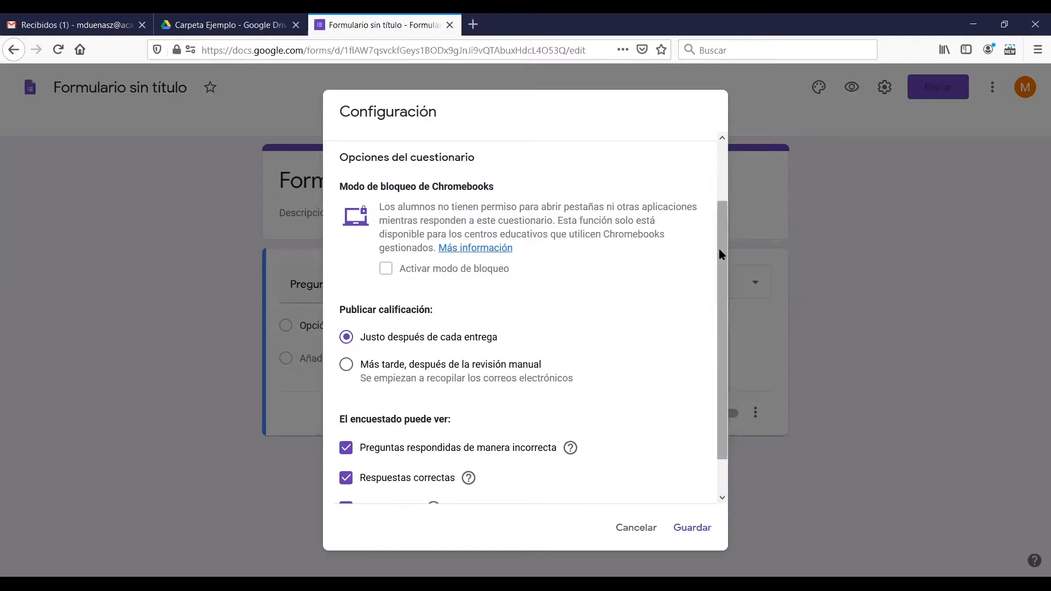
scroll(721, 254, "down", 1)
left_click_drag(720, 254, 713, 312)
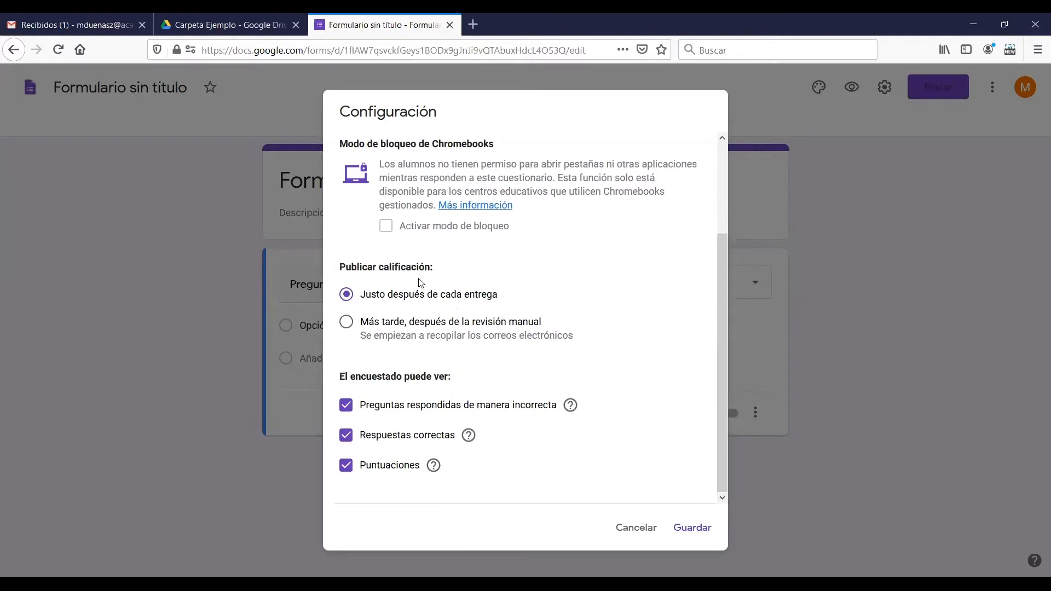
left_click_drag(339, 268, 441, 268)
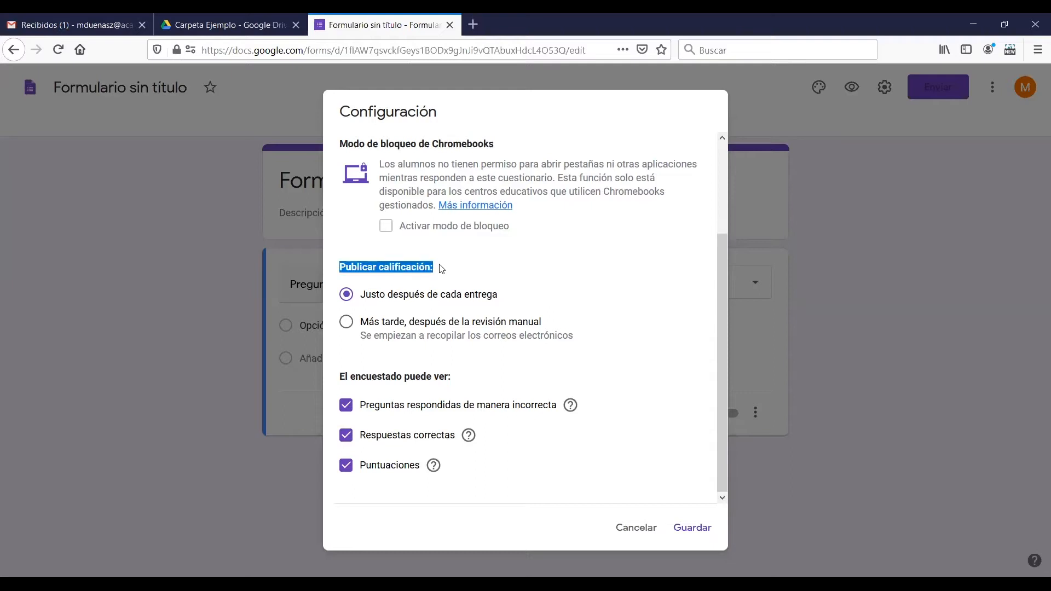
left_click(481, 266)
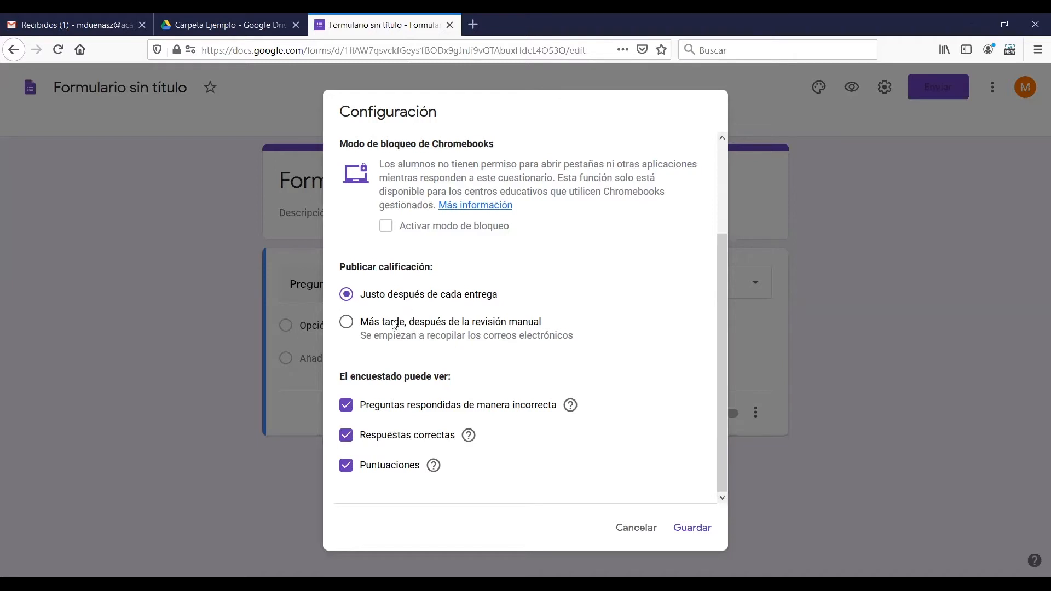
left_click(429, 334)
left_click(382, 307)
left_click_drag(358, 276, 447, 282)
left_click(397, 310)
left_click_drag(386, 304, 535, 300)
left_click(525, 305)
Try hiding the incorrectly answered questions and the correct answers from respondents, and restore both options
mouse_move(472, 445)
left_click(347, 409)
left_click(352, 439)
mouse_move(436, 467)
left_click(346, 435)
left_click(348, 405)
Set grades to be published right after each submission and save the quiz settings
left_click(347, 322)
left_click(480, 297)
left_click(479, 297)
left_click(462, 296)
left_click_drag(340, 377, 467, 378)
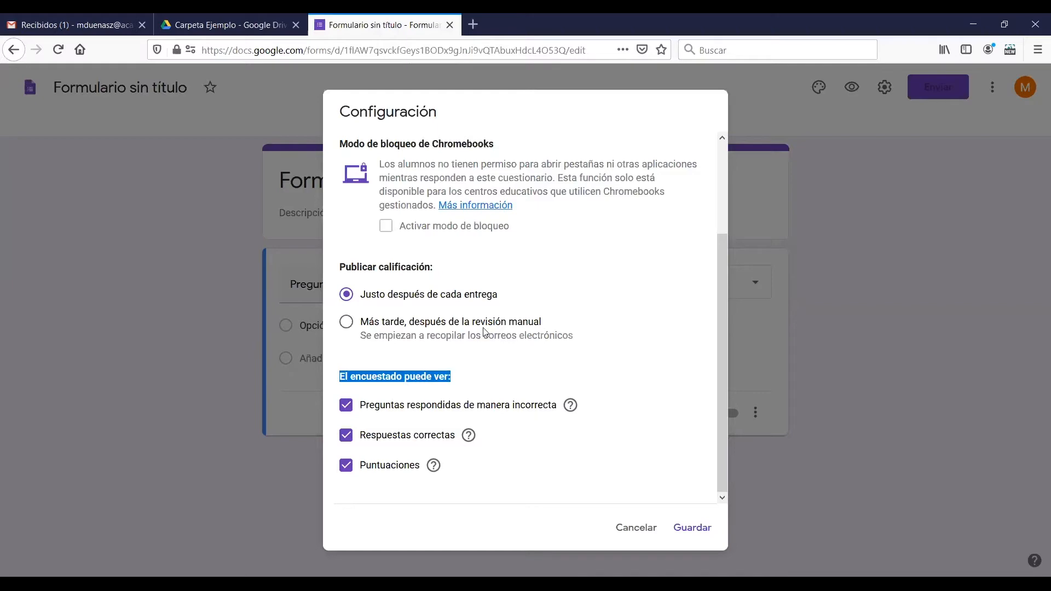
left_click(515, 357)
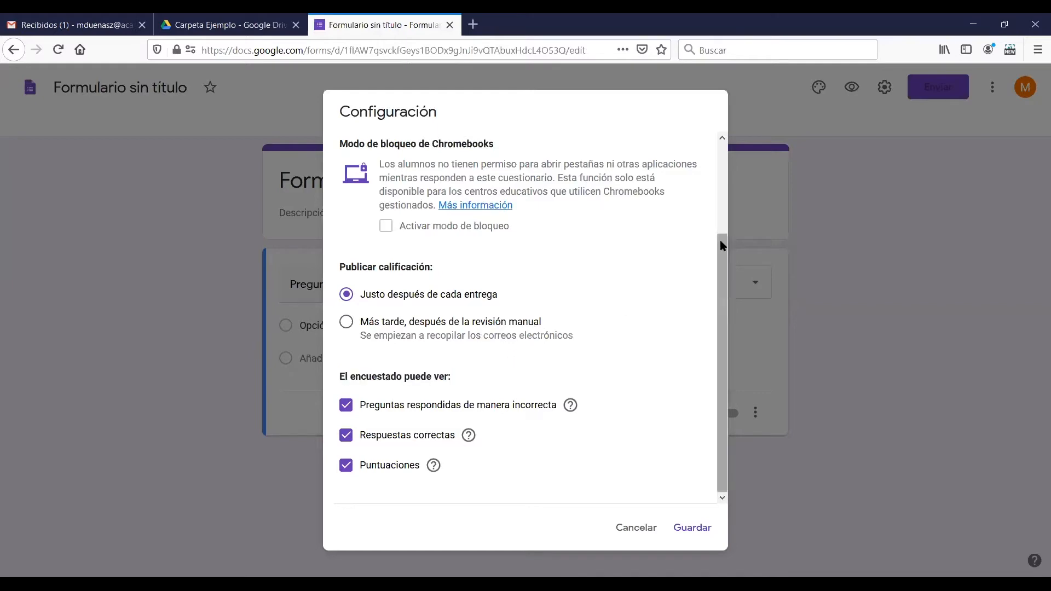
left_click_drag(721, 240, 725, 268)
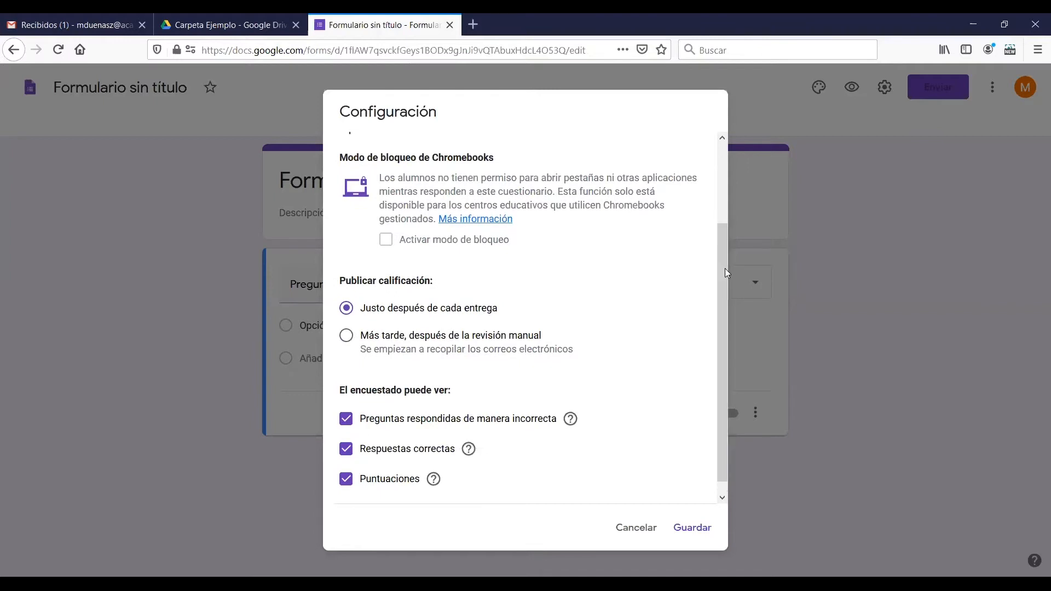
left_click(687, 531)
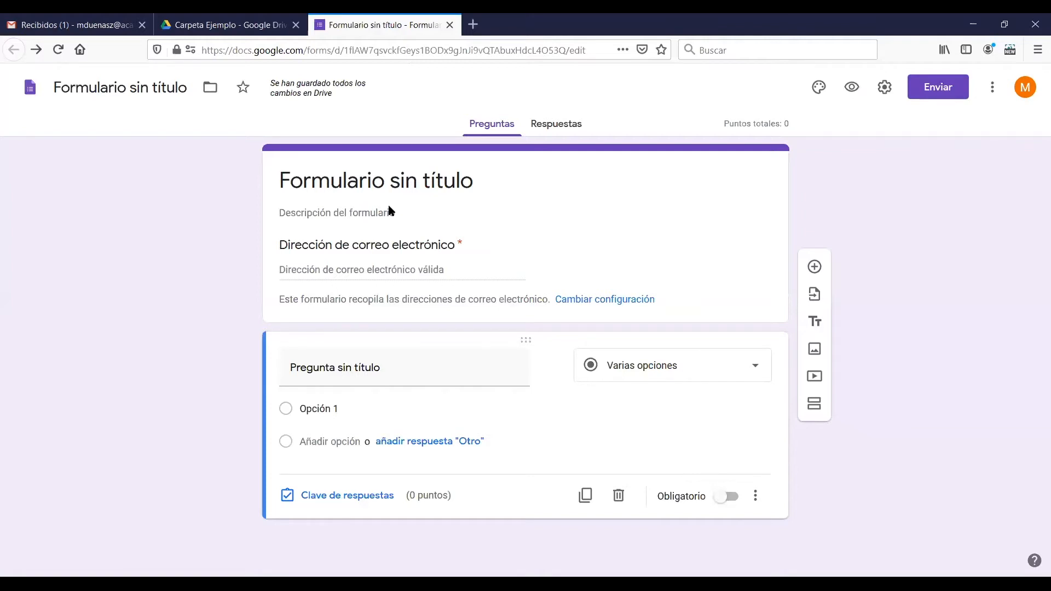
left_click(340, 270)
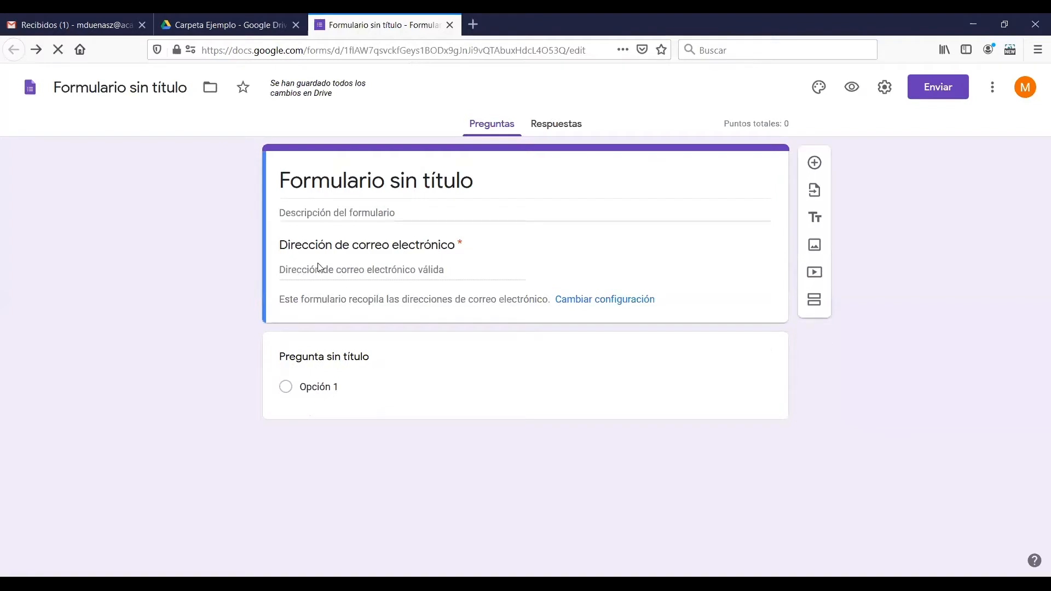
left_click(485, 373)
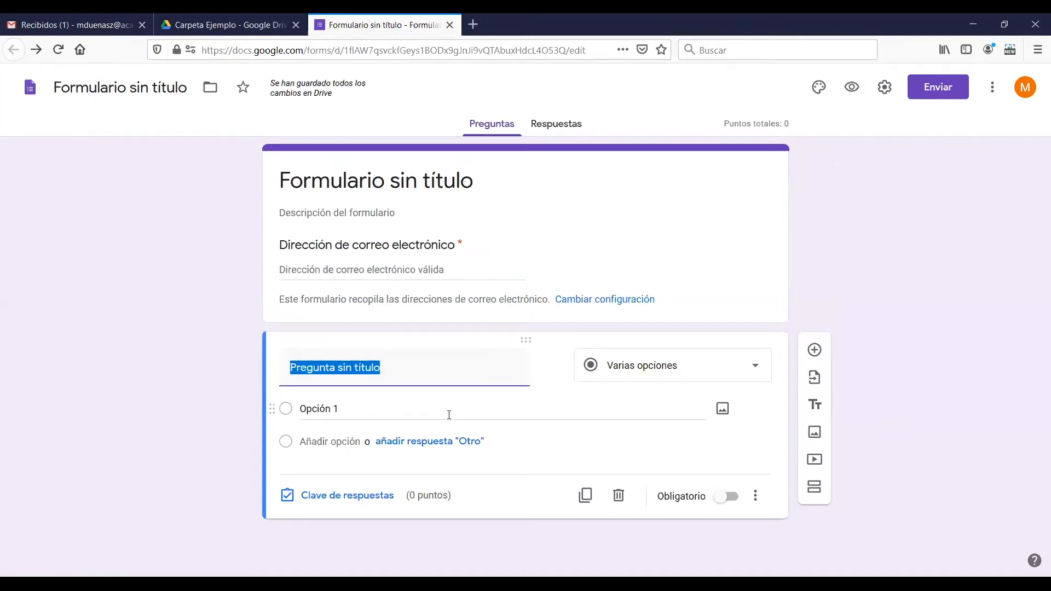
left_click(855, 296)
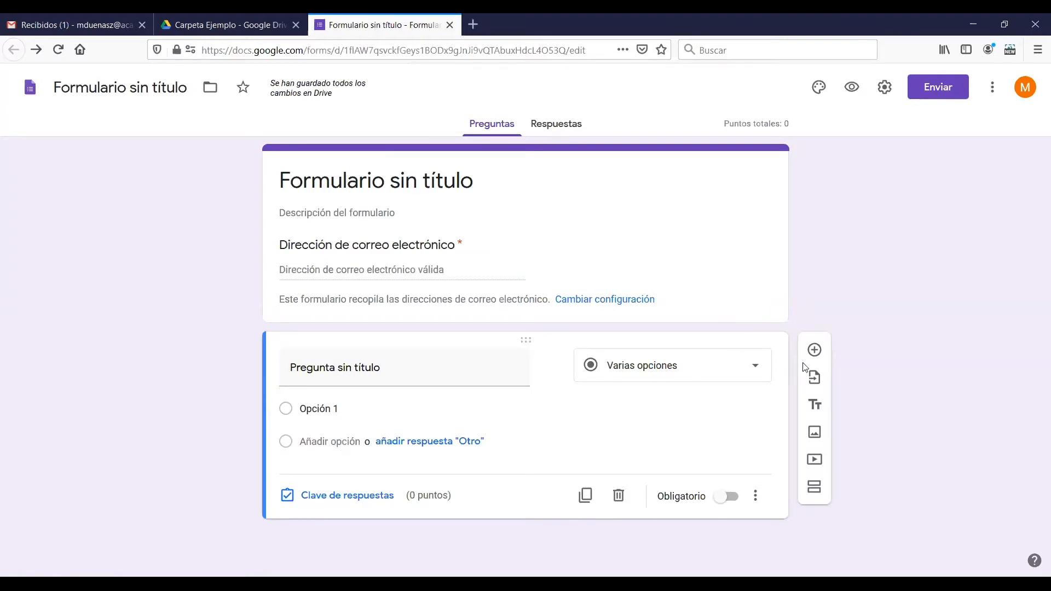
Add a new question directly below the form header and set its type to Respuesta corta
left_click(779, 232)
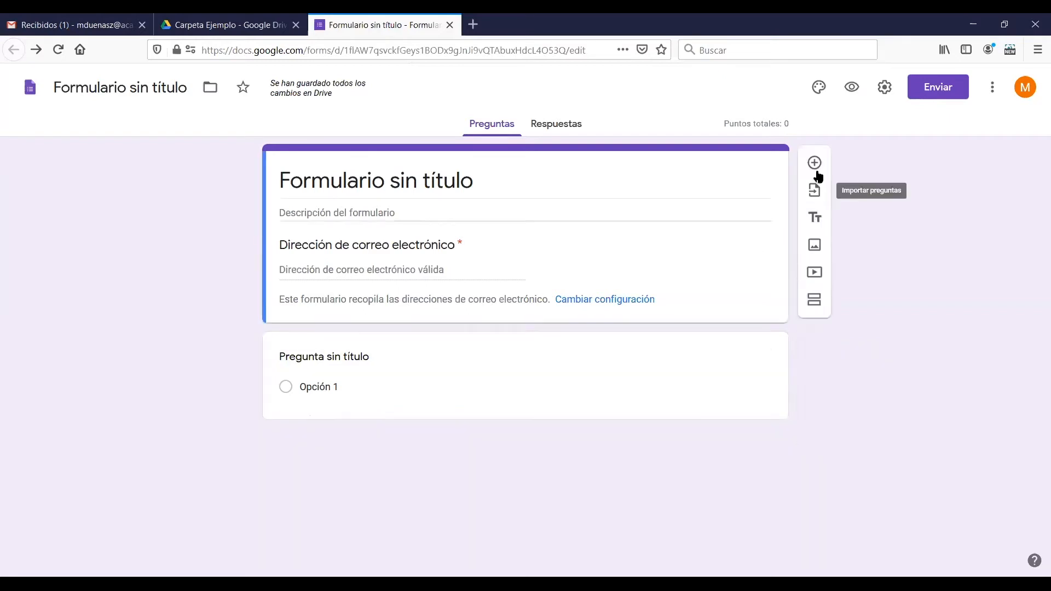
left_click(815, 160)
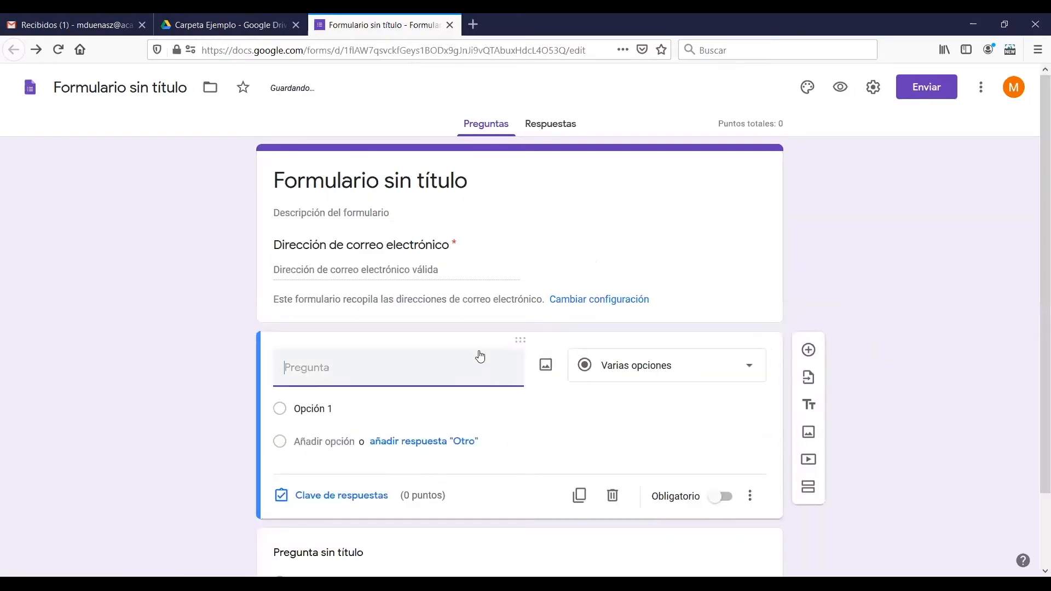
left_click(612, 365)
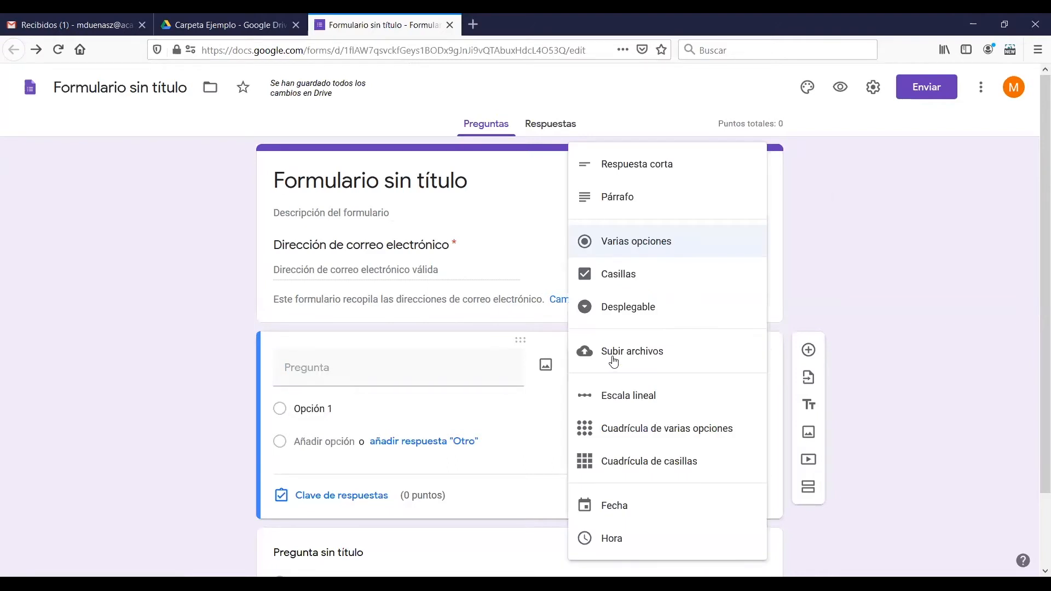
left_click(655, 176)
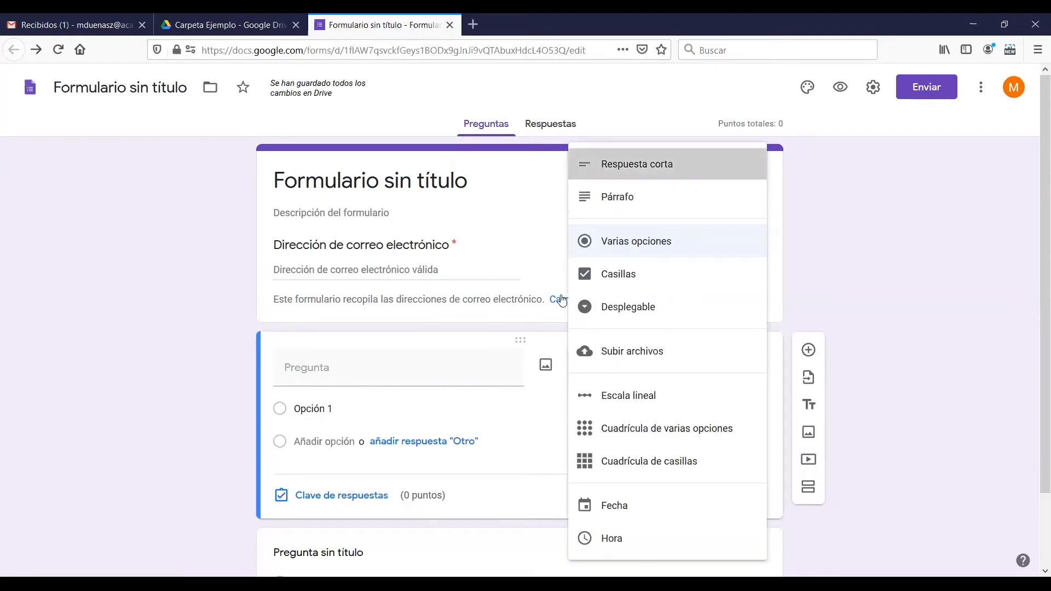
Title the short-answer question "Nombre y Apellido" and make it required
left_click(412, 377)
type("No")
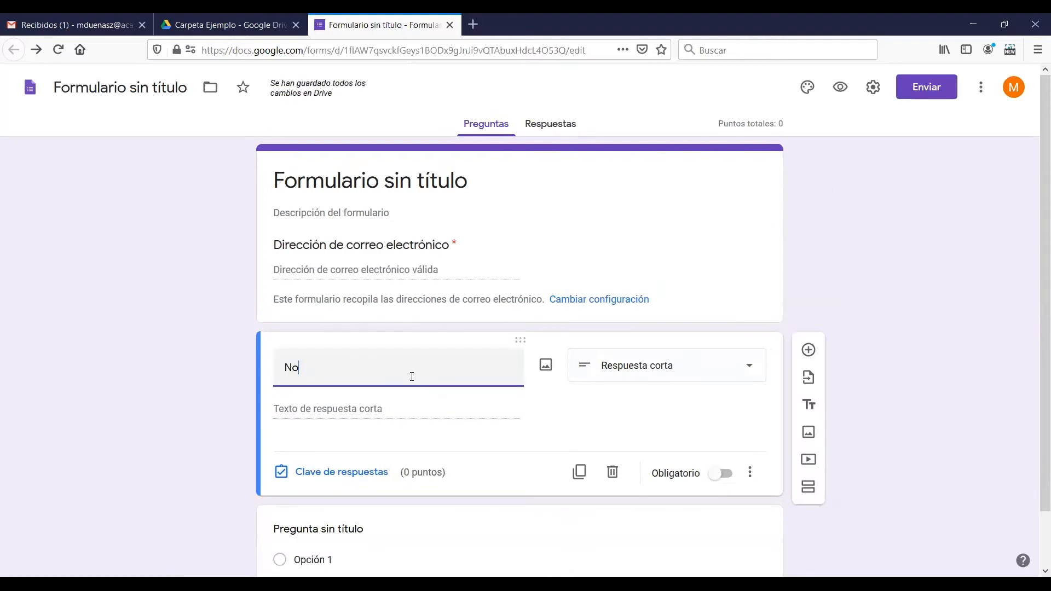
type("mbre y Apellido")
left_click(863, 357)
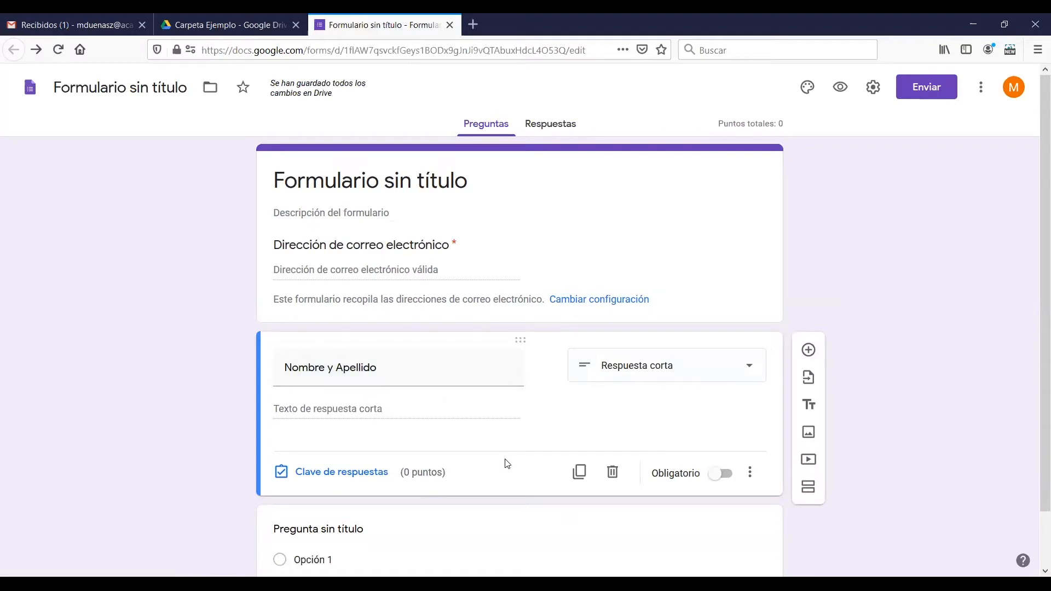
left_click_drag(1037, 240, 1037, 294)
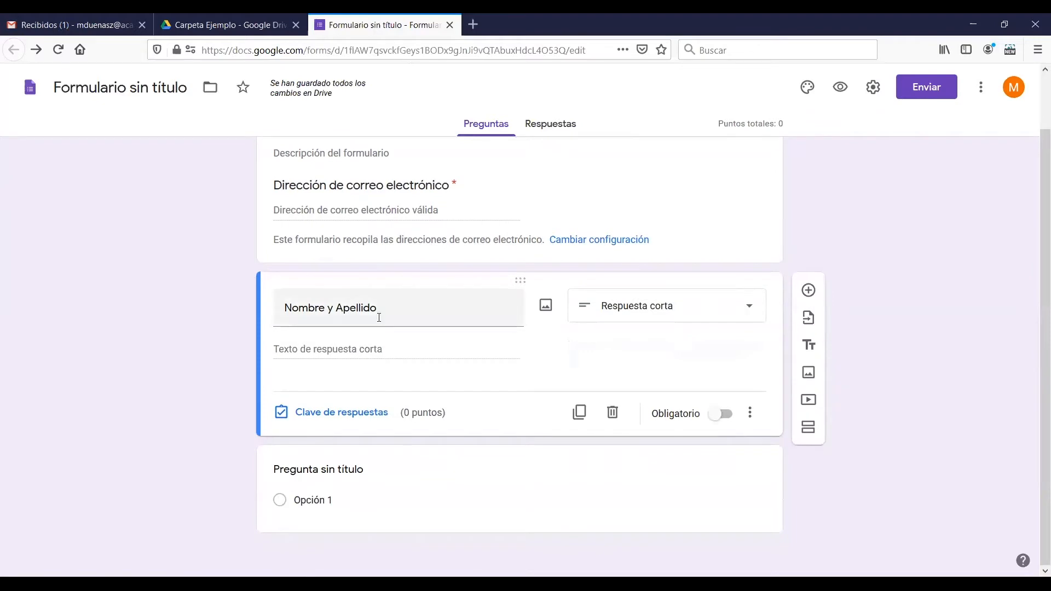
left_click(725, 421)
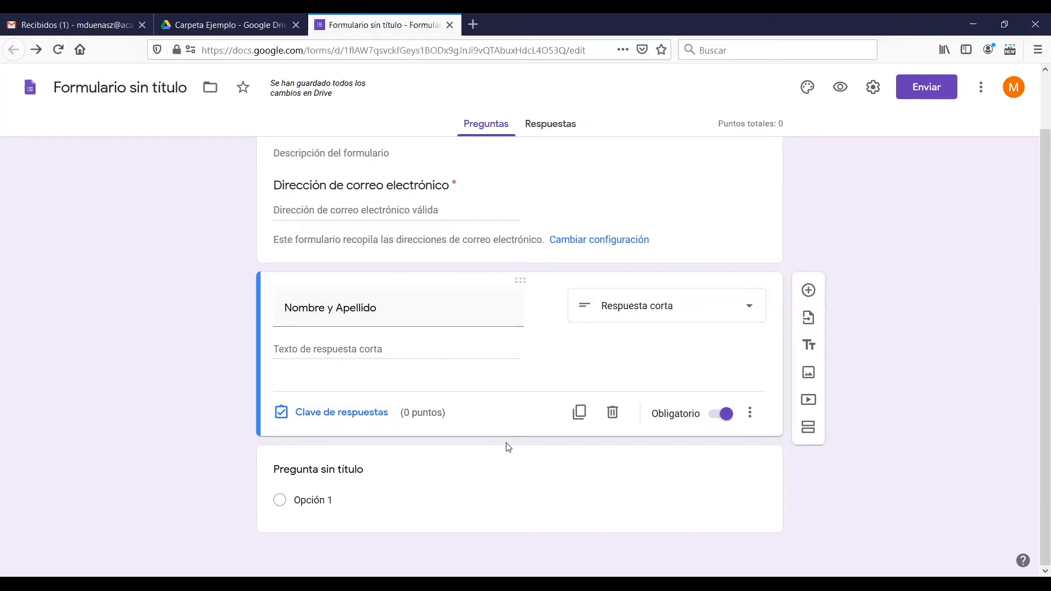
Preview the form, check how the required e-mail and name fields react when left empty, and close the preview
left_click(842, 88)
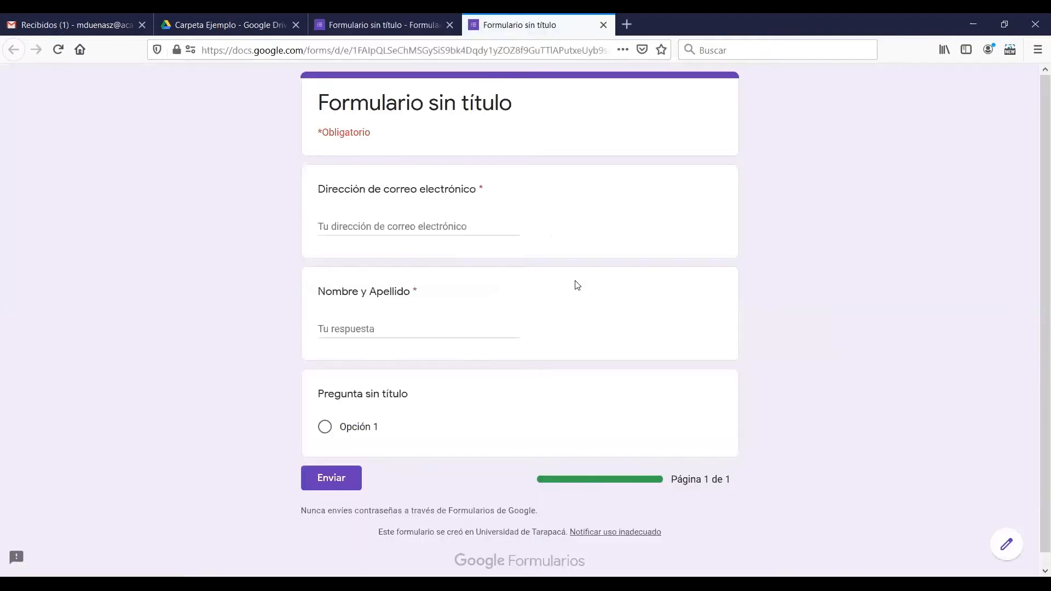
left_click_drag(344, 107, 528, 122)
left_click(528, 122)
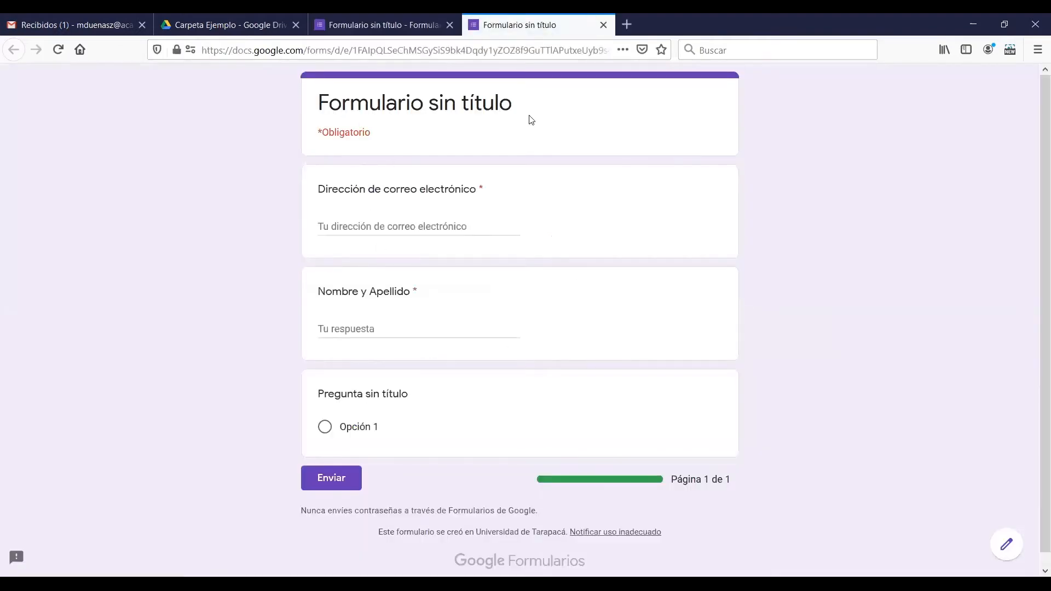
left_click(413, 227)
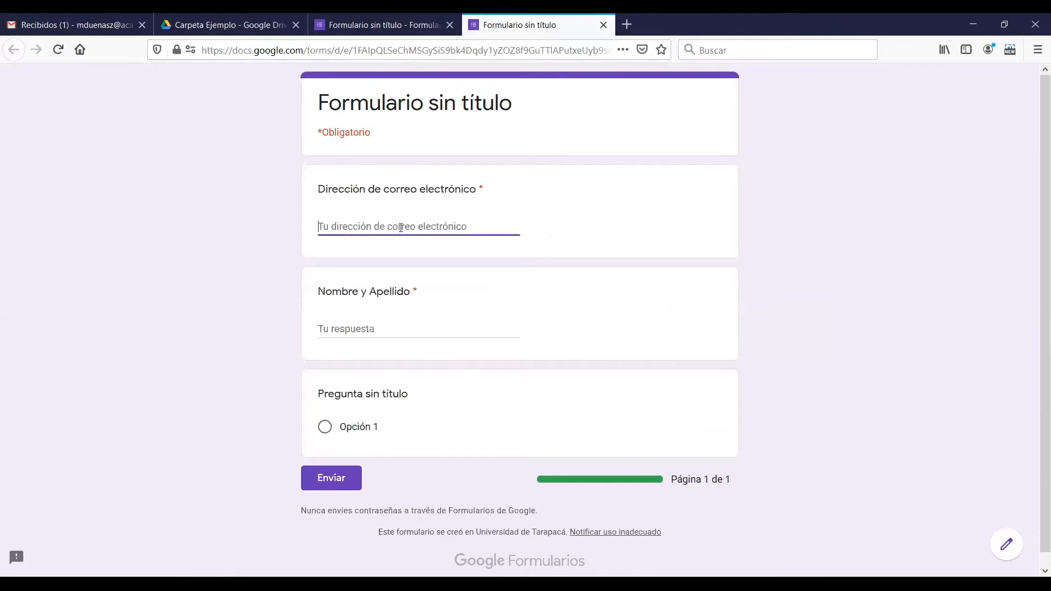
left_click(376, 330)
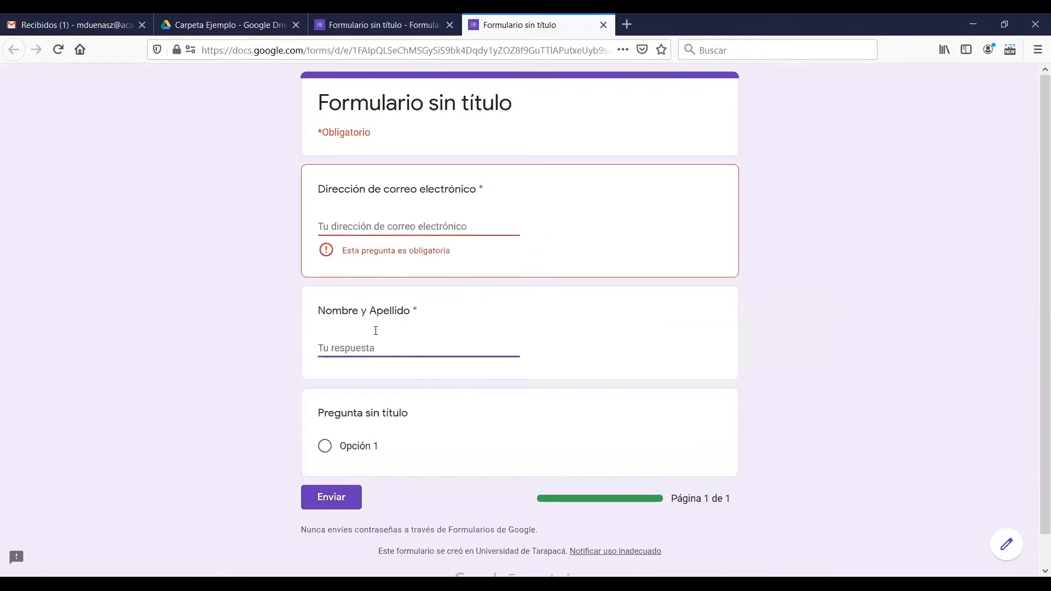
left_click(444, 406)
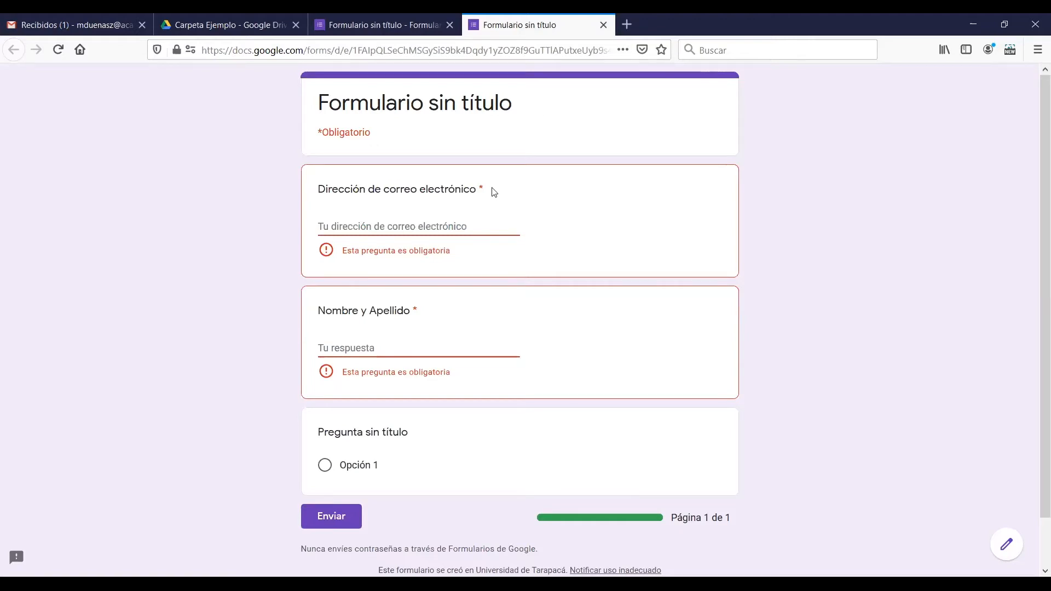
left_click(603, 24)
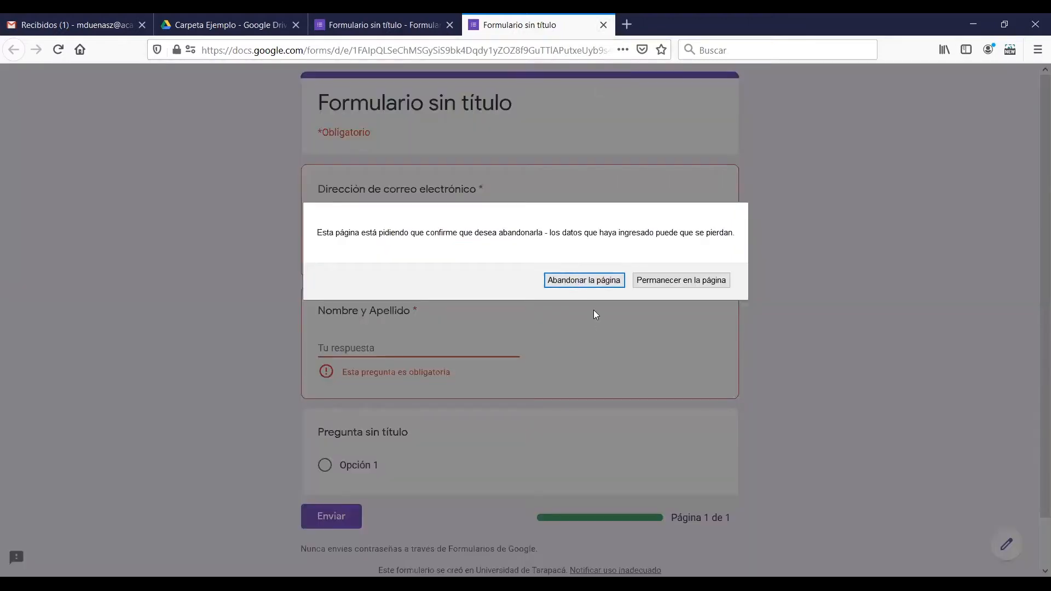
left_click(592, 283)
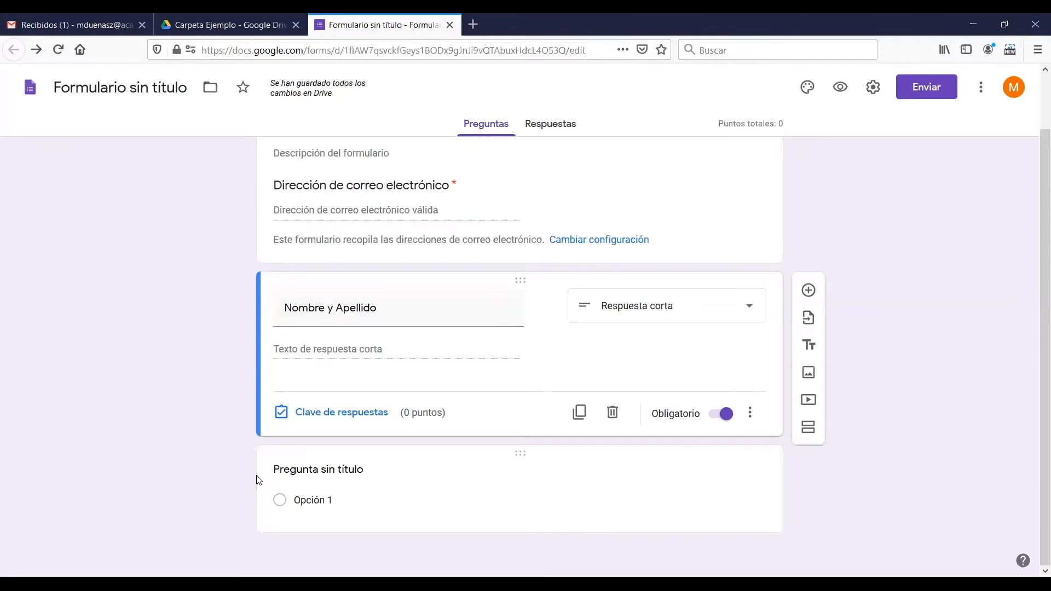
left_click_drag(1036, 286, 1036, 216)
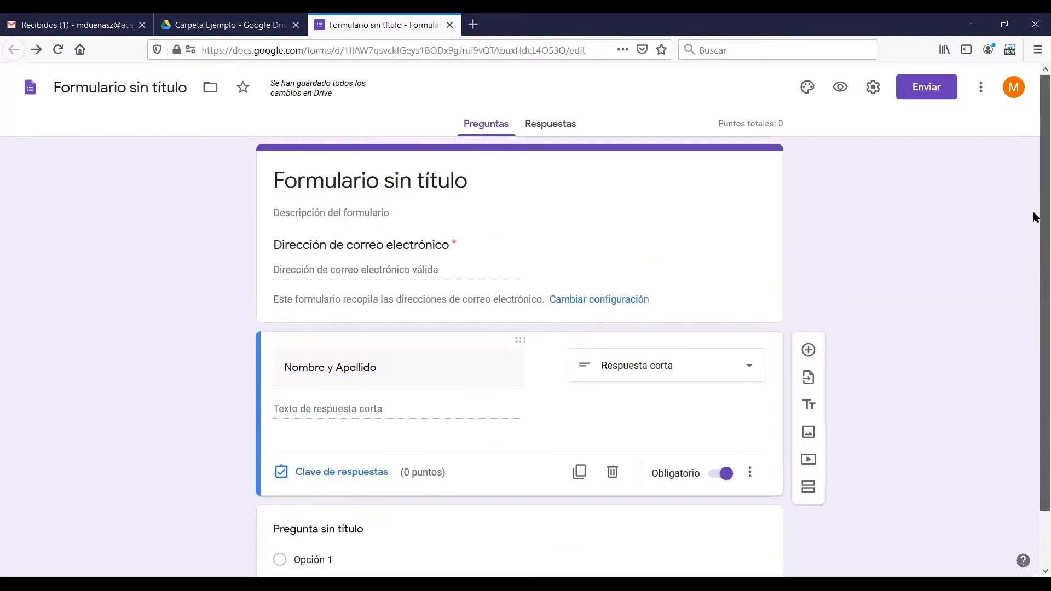
left_click(481, 247)
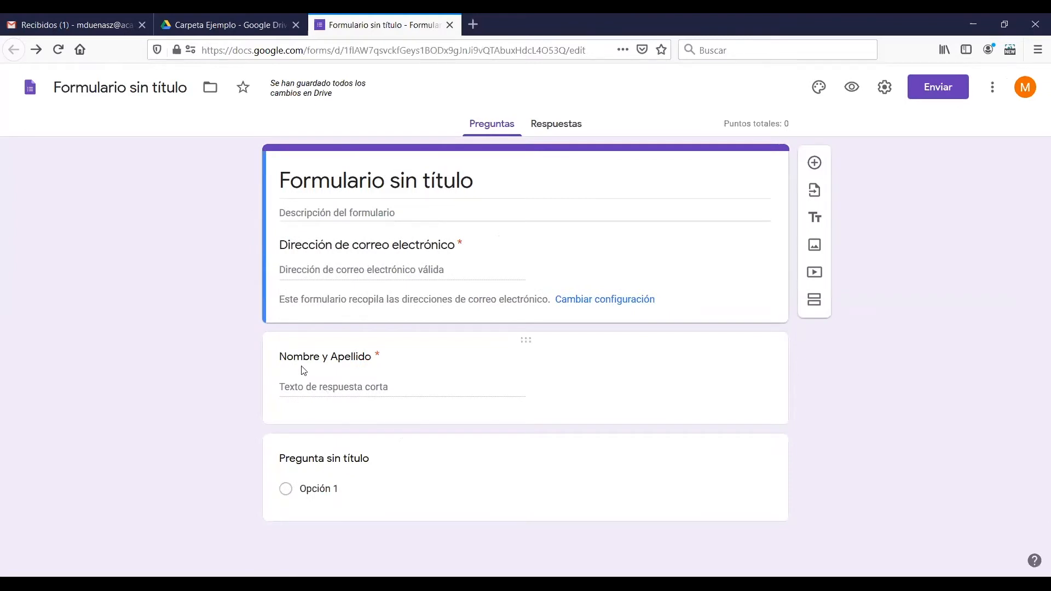
left_click(491, 405)
scroll(1035, 328, "down", 2)
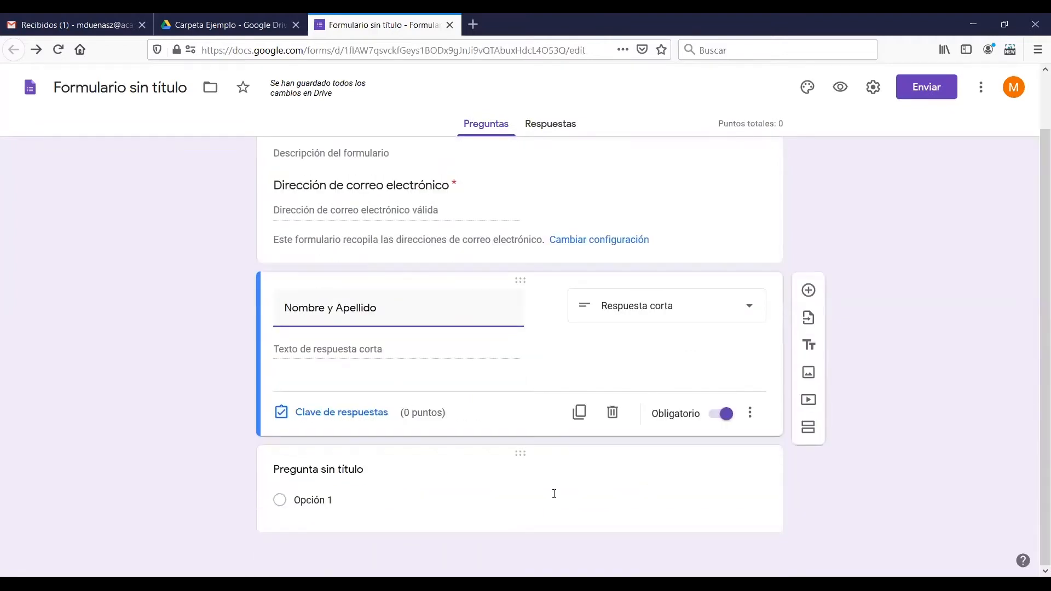
left_click(481, 514)
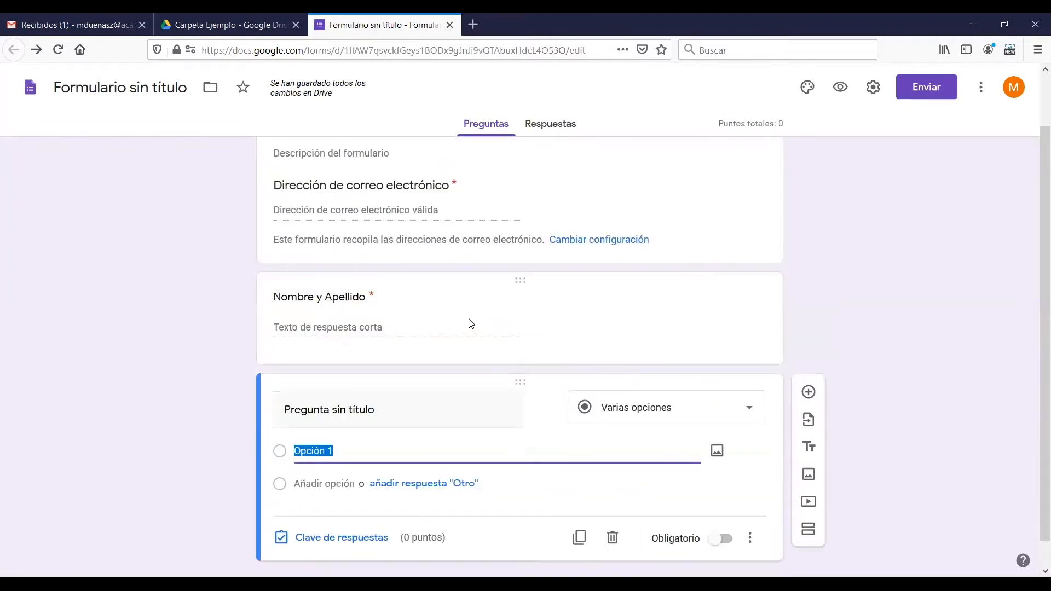
mouse_move(522, 385)
left_mouse_down()
mouse_move(518, 294)
mouse_move(525, 462)
mouse_move(529, 397)
left_mouse_up()
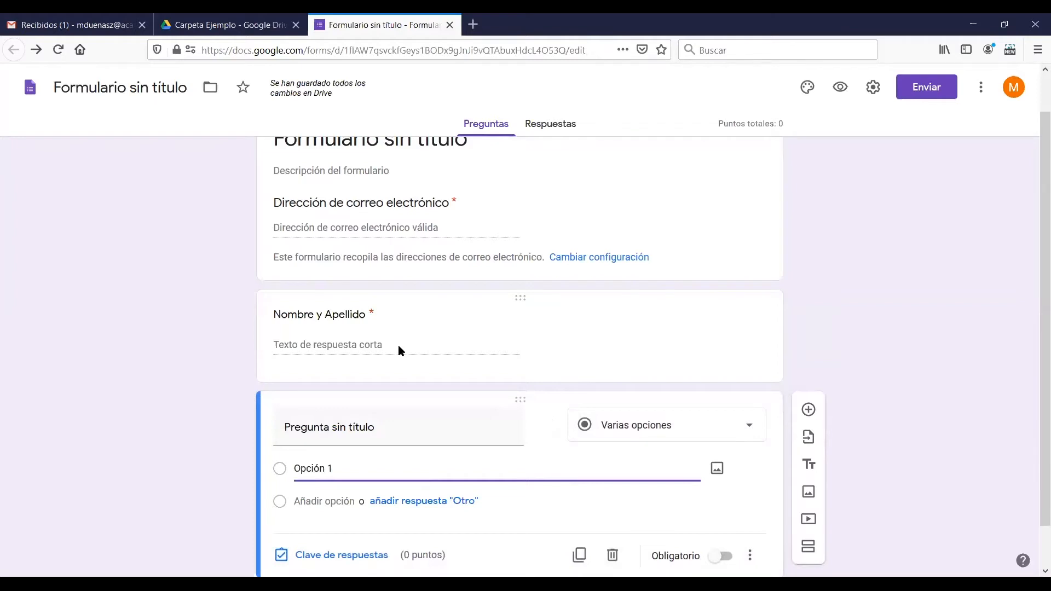
left_click(368, 327)
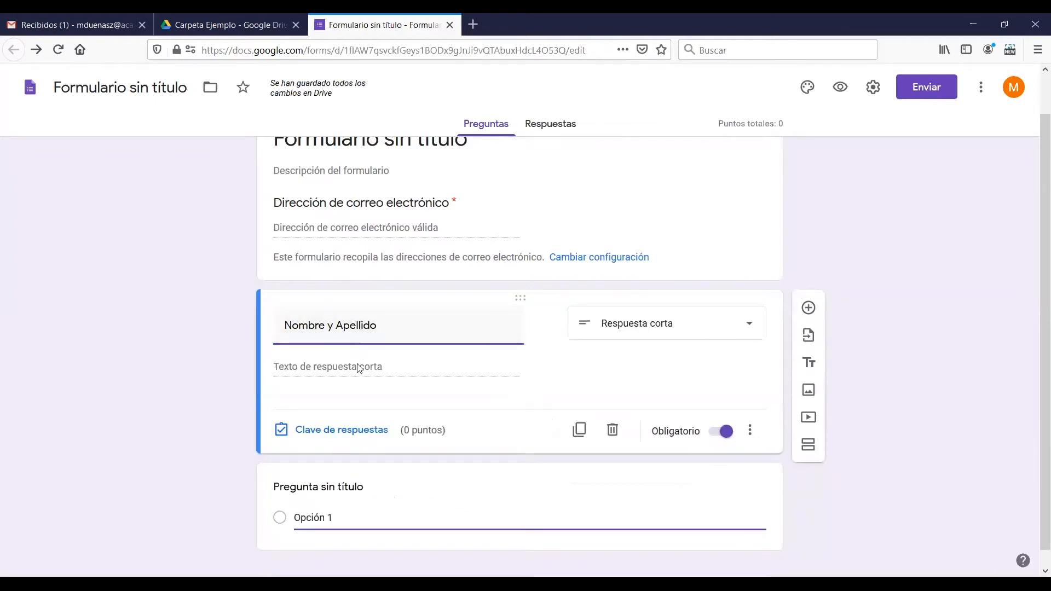
left_click_drag(1035, 341, 1038, 371)
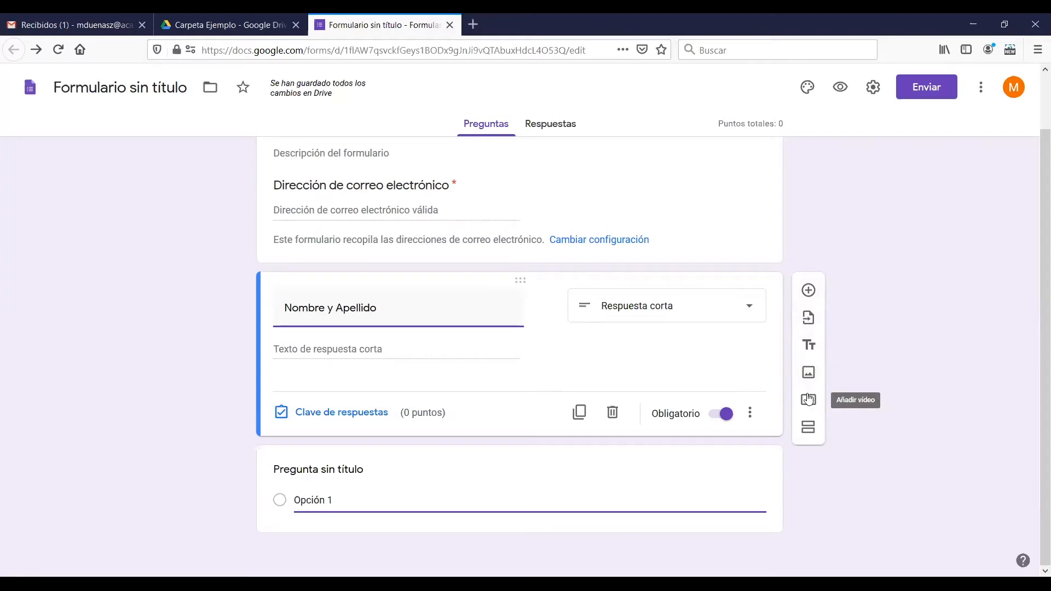
Add a new section after the "Nombre y Apellido" question and title it "Inicio Prueba"
left_click(810, 431)
left_click_drag(1037, 341, 965, 452)
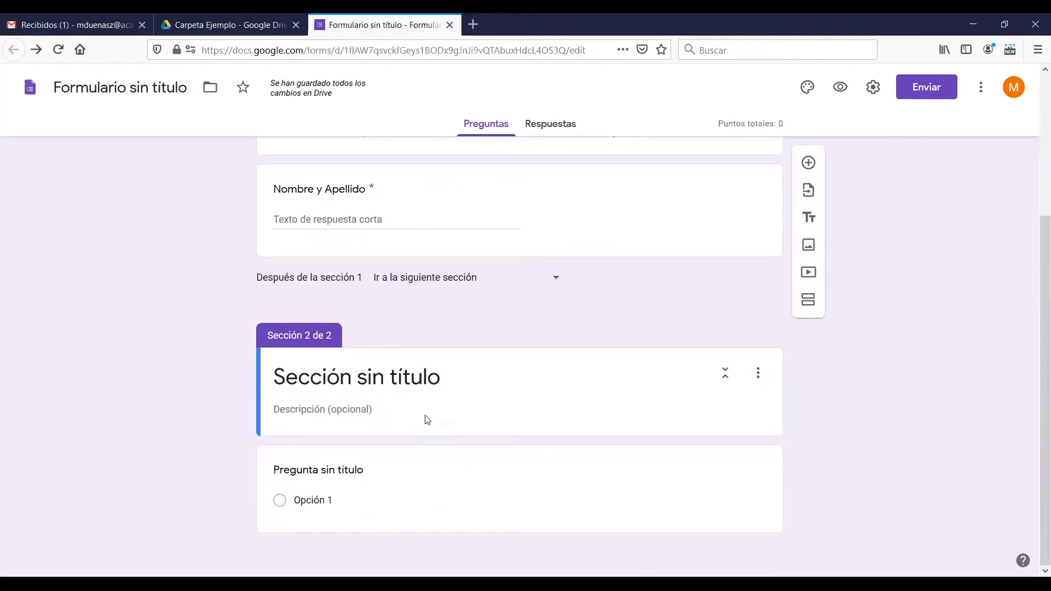
left_click(409, 385)
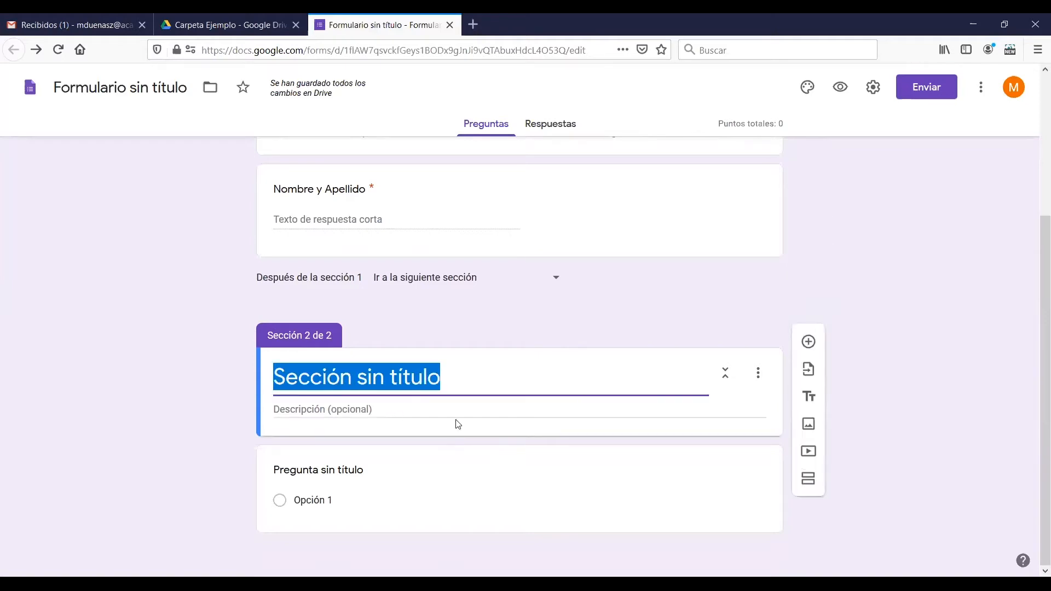
key("BackSpace")
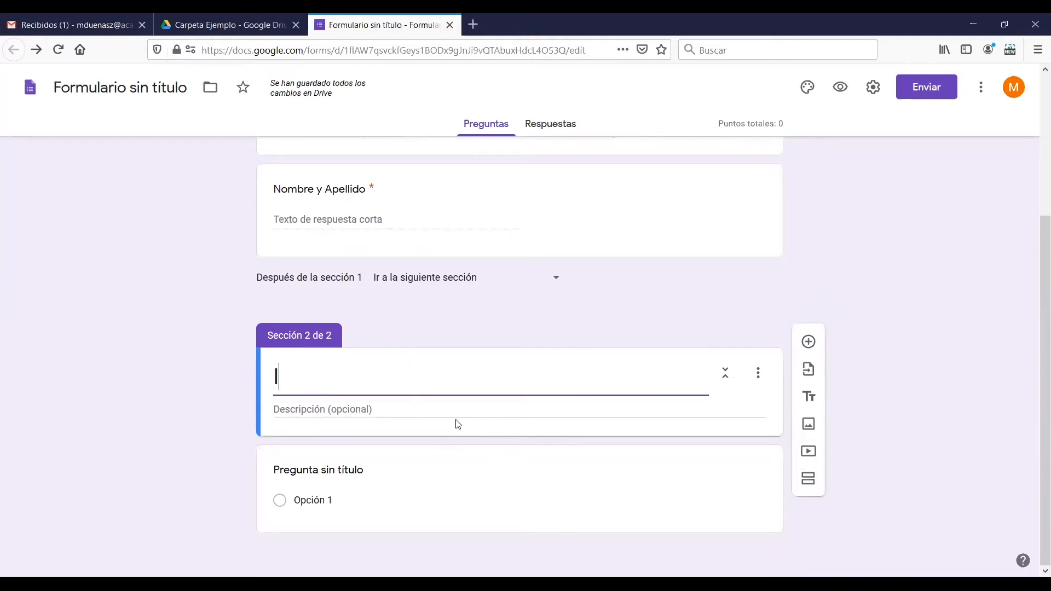
type("Ini")
key("BackSpace")
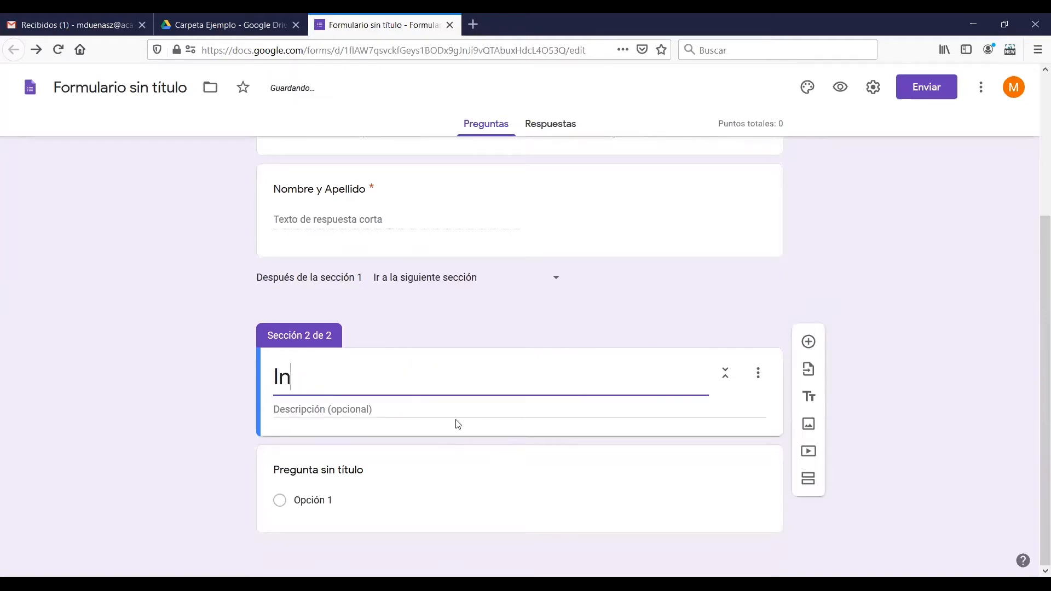
type("icio Prueba")
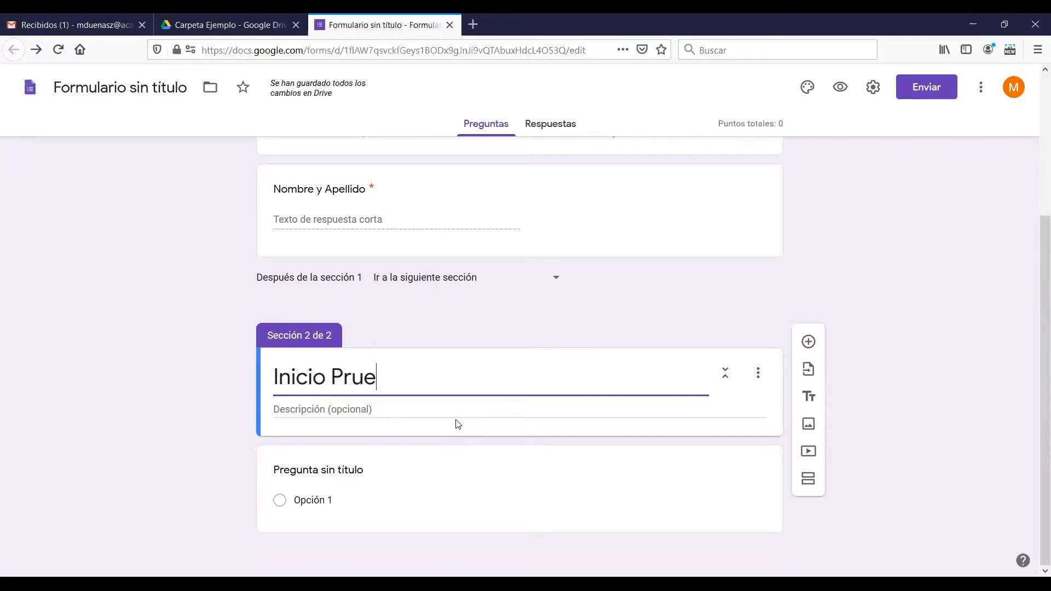
Replace the form's title in the first section with "Prueba 1 de ejemplo"
left_click_drag(1035, 378, 1035, 216)
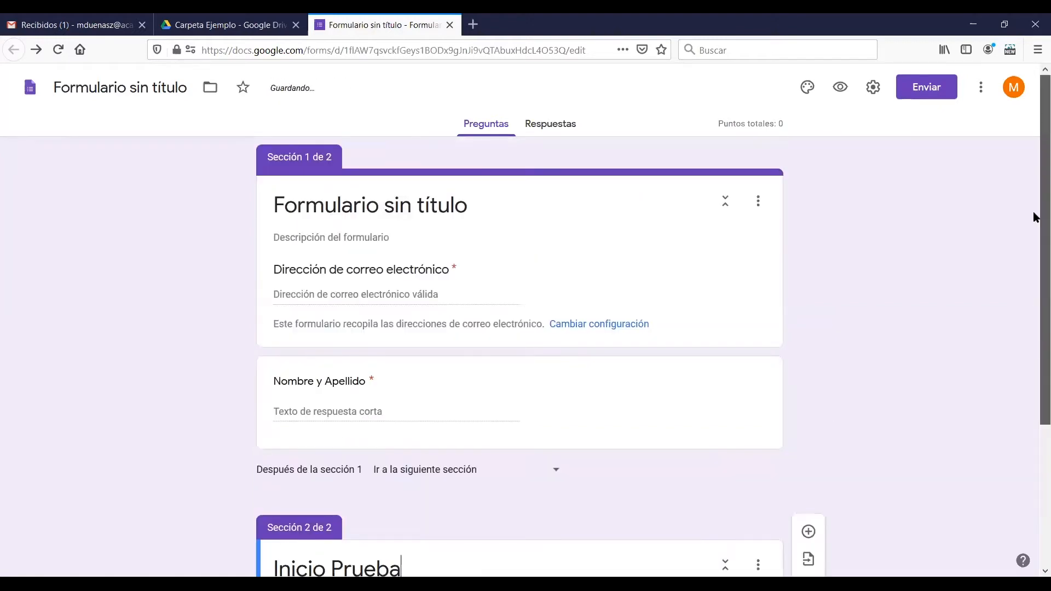
left_click(461, 207)
type("D")
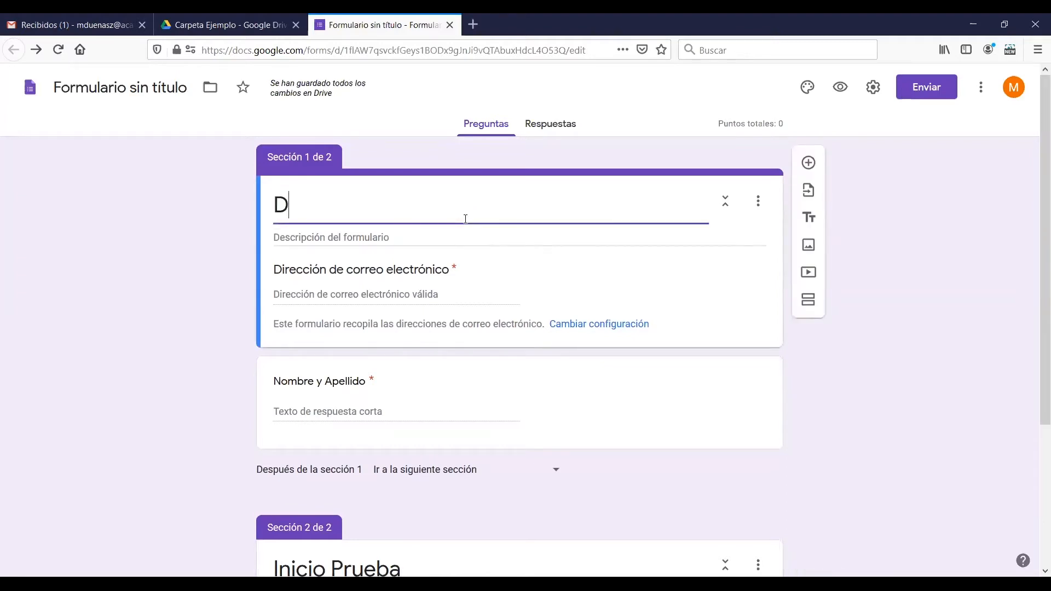
key("BackSpace")
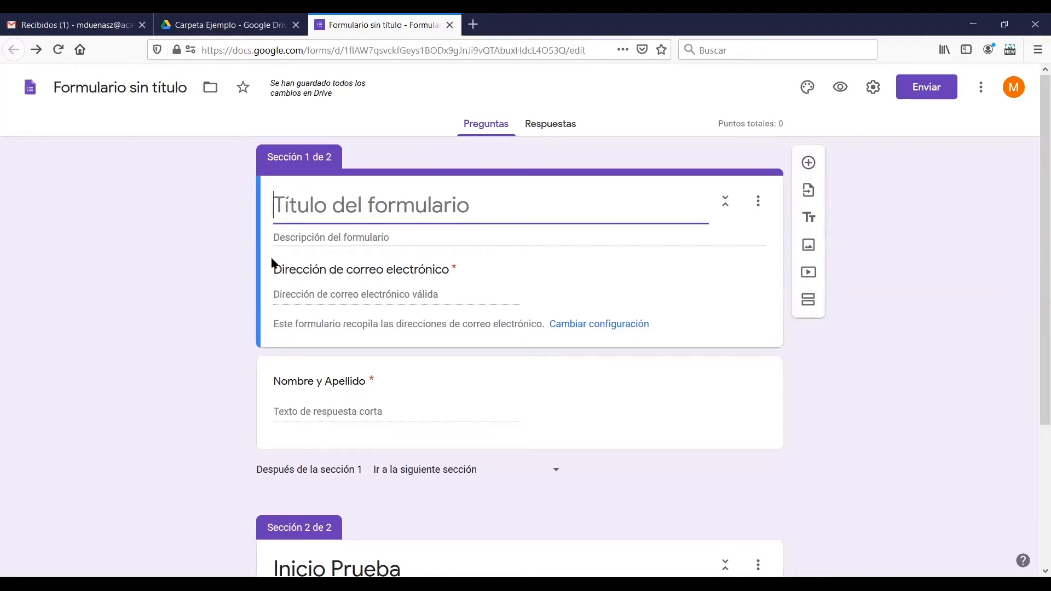
left_click(161, 155)
left_click(364, 202)
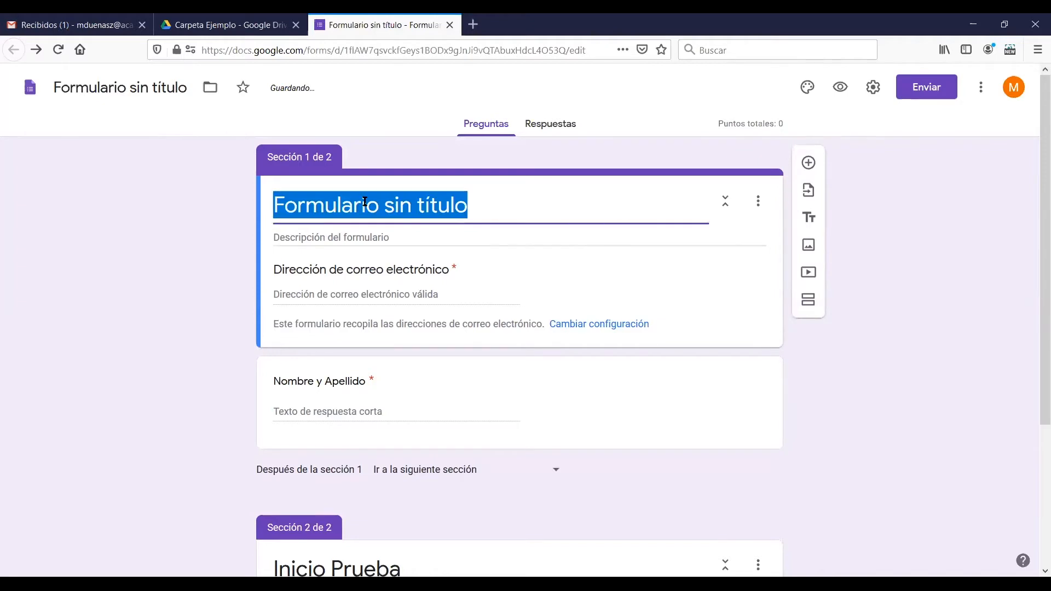
type("Prueba 1 de ejemp")
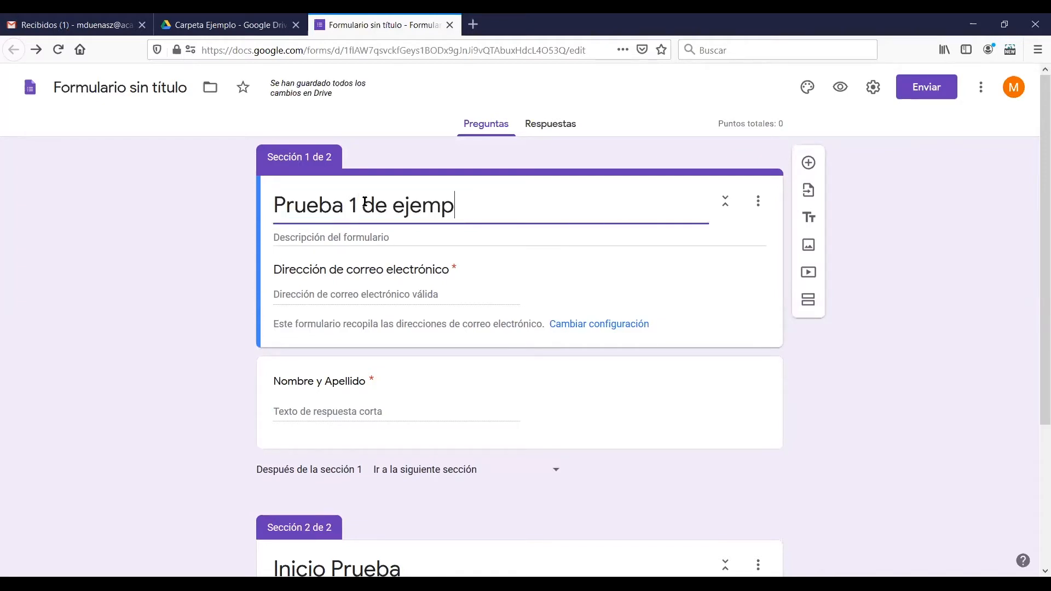
type("lo")
left_click(245, 198)
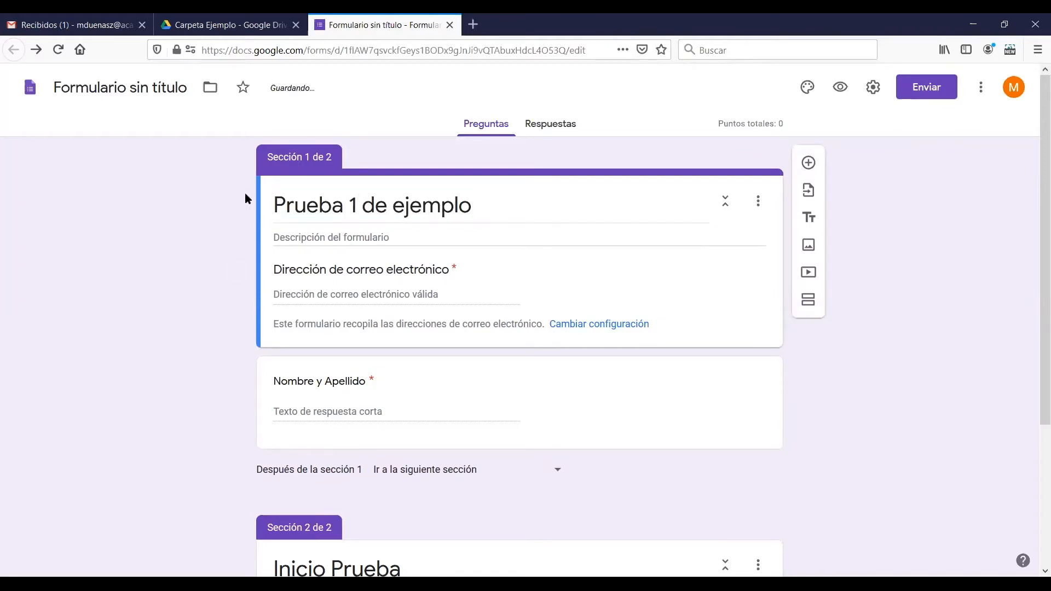
Name the form file "Prueba 1 de ejemplo", matching the form's title
left_click(118, 93)
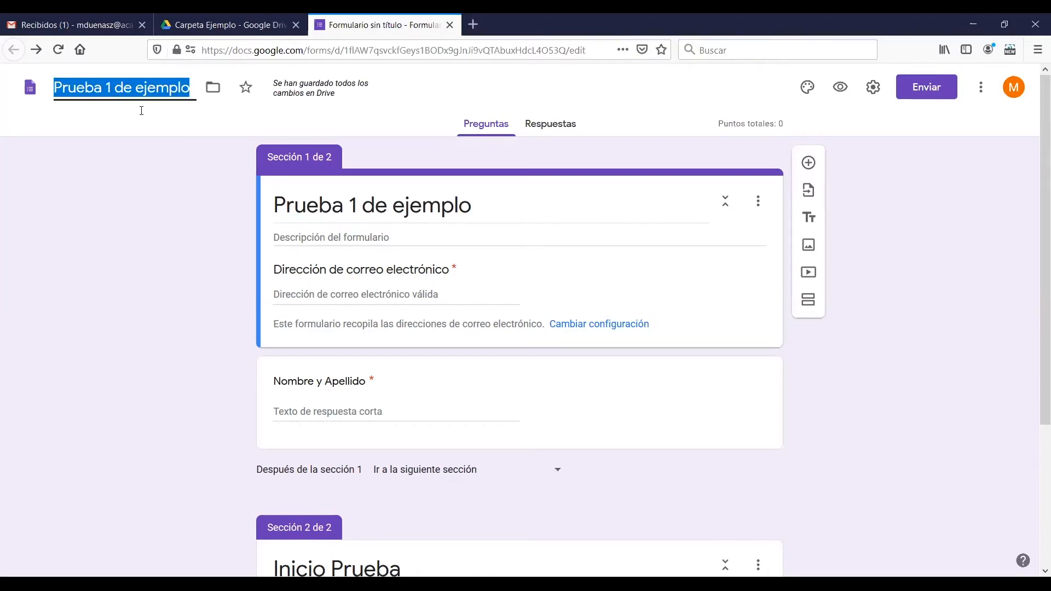
left_click(504, 205)
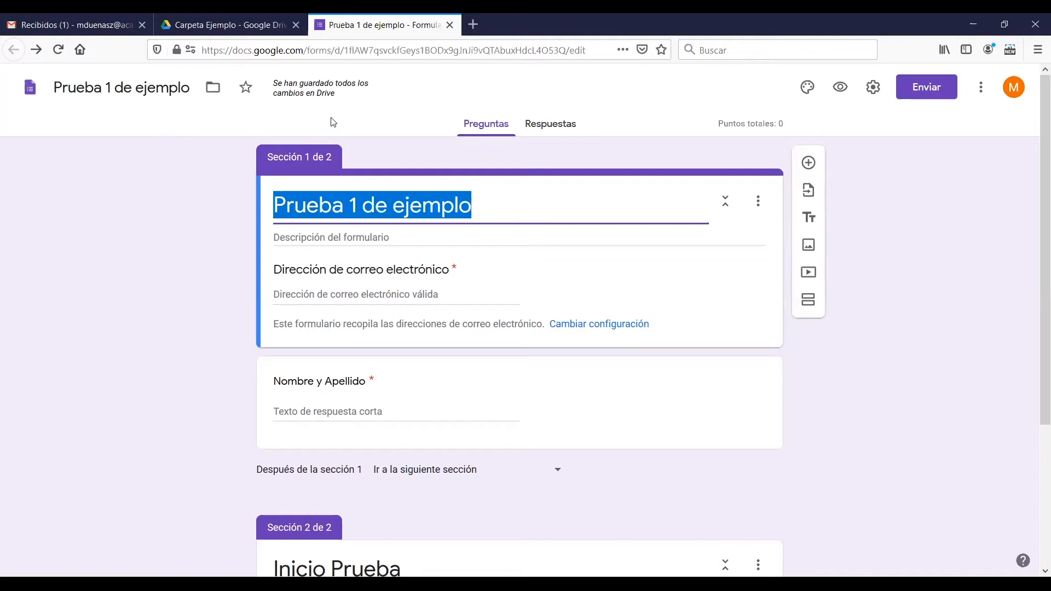
left_click(145, 88)
left_click(494, 201)
left_click(228, 159)
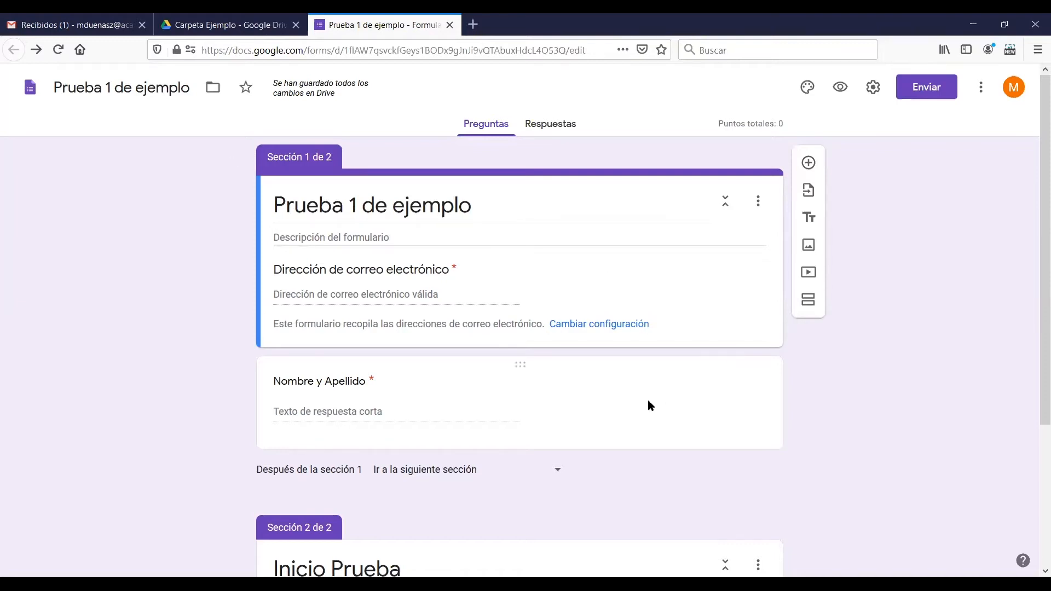
Preview the form and test its e-mail field with an invalid entry, followed by a complete e-mail address
scroll(648, 400, "down", 3)
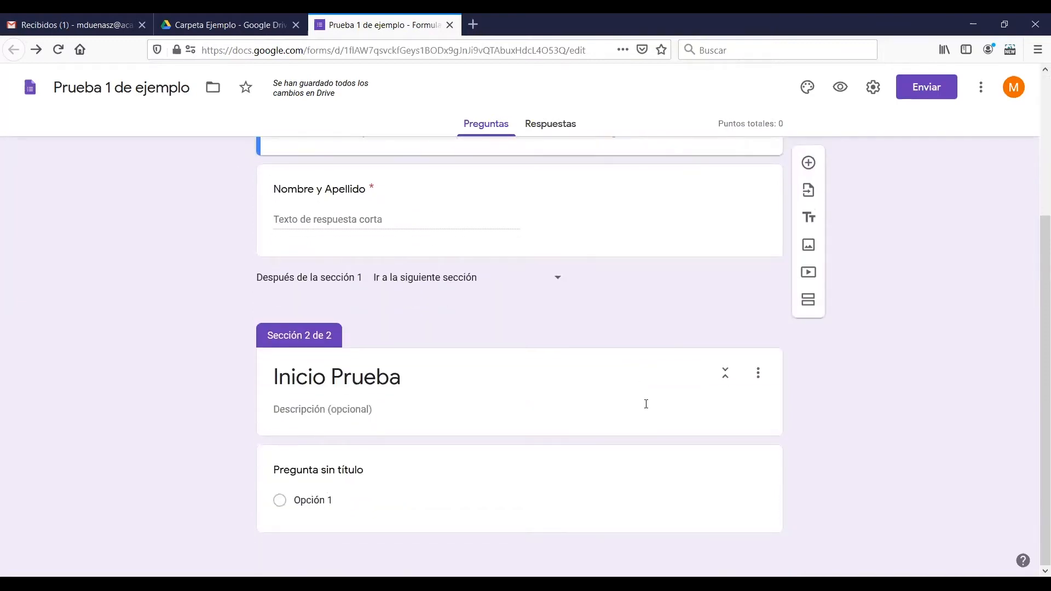
scroll(648, 408, "up", 3)
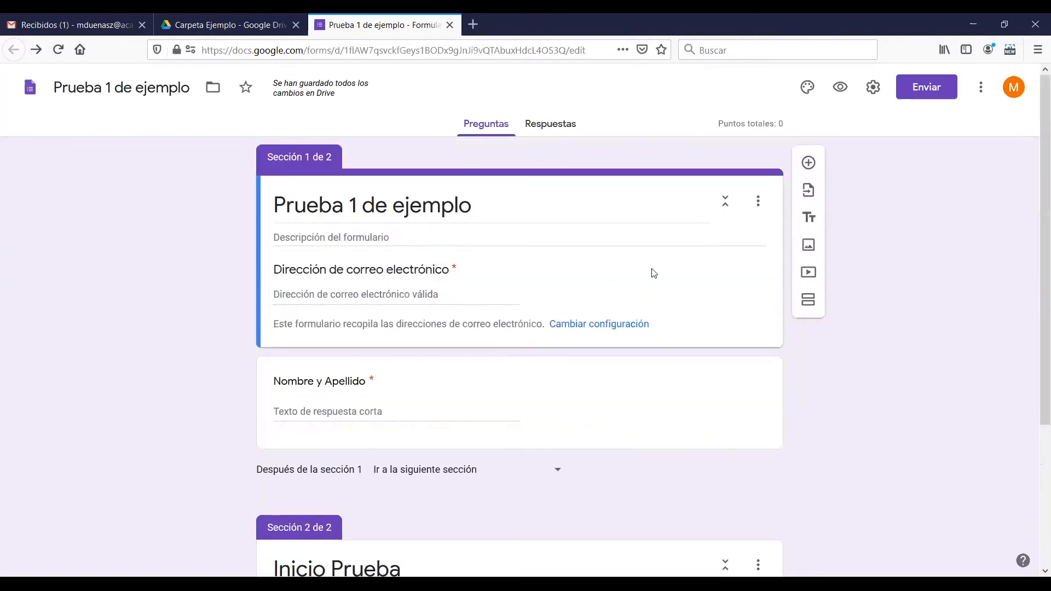
left_click(839, 89)
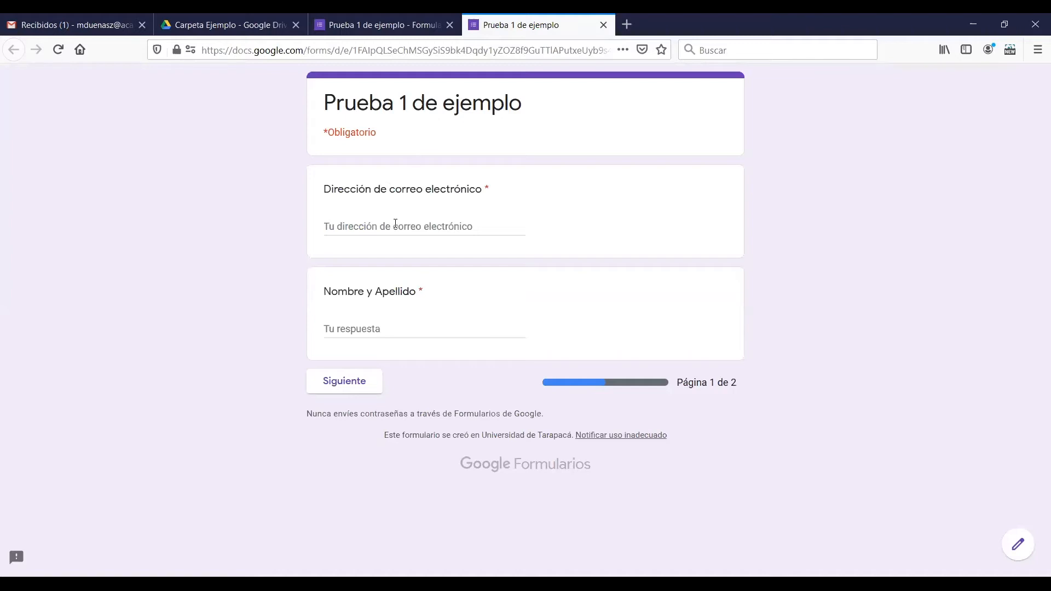
left_click(370, 224)
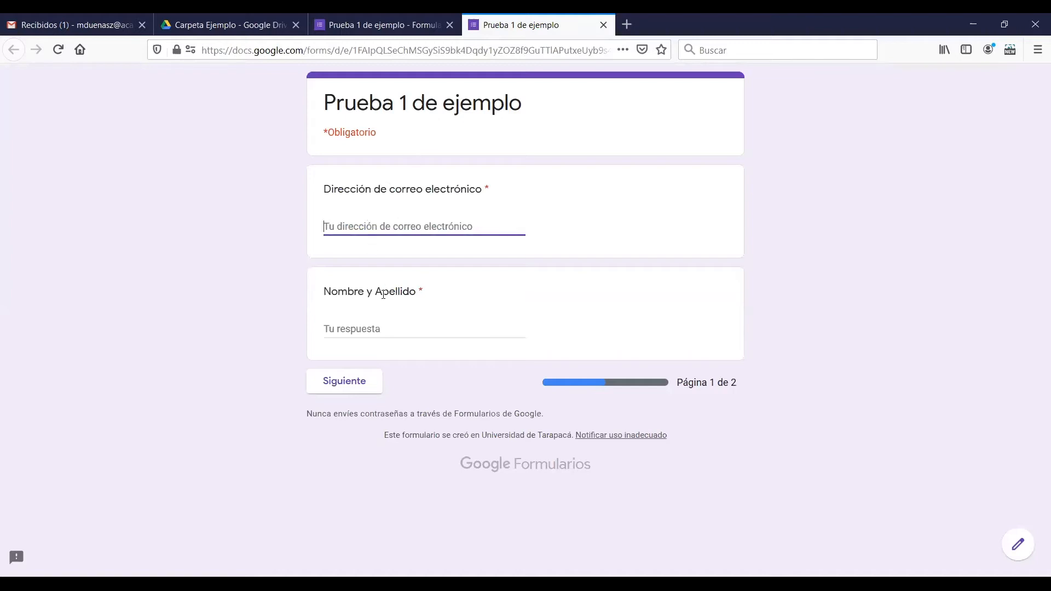
type("aasss")
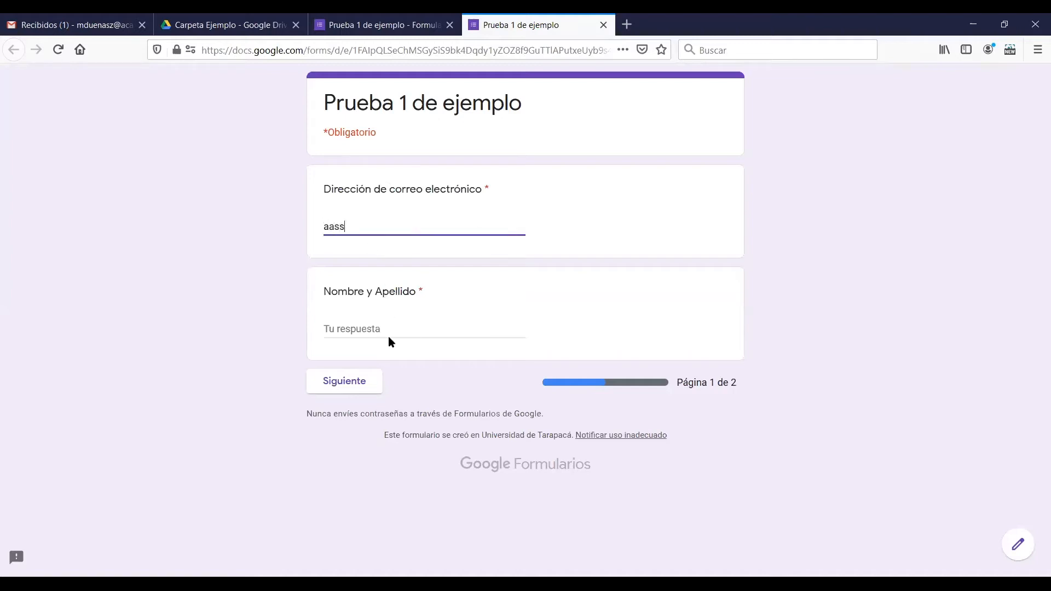
key("Tab")
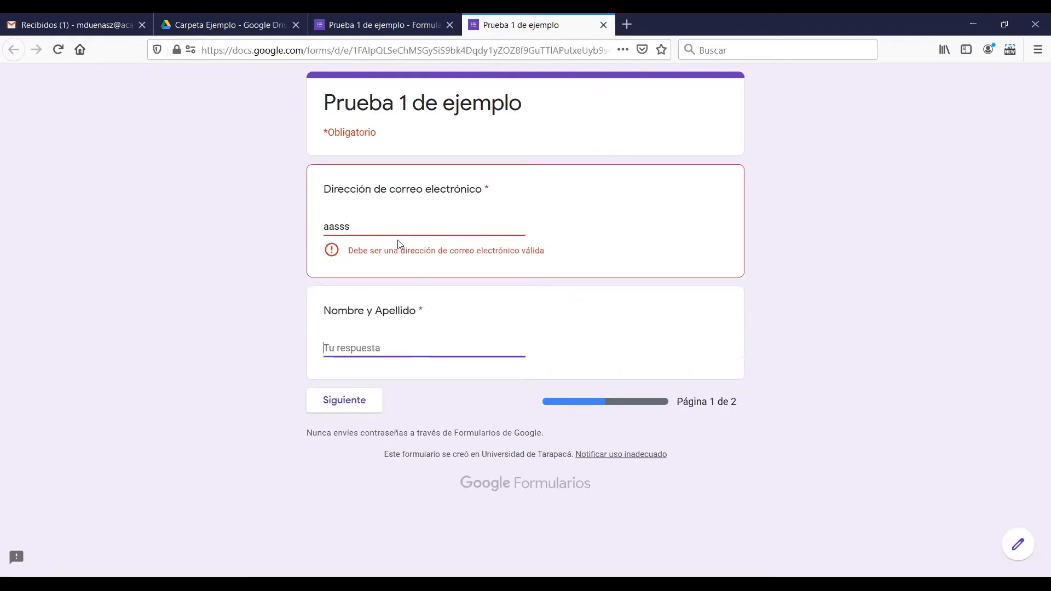
left_click(392, 231)
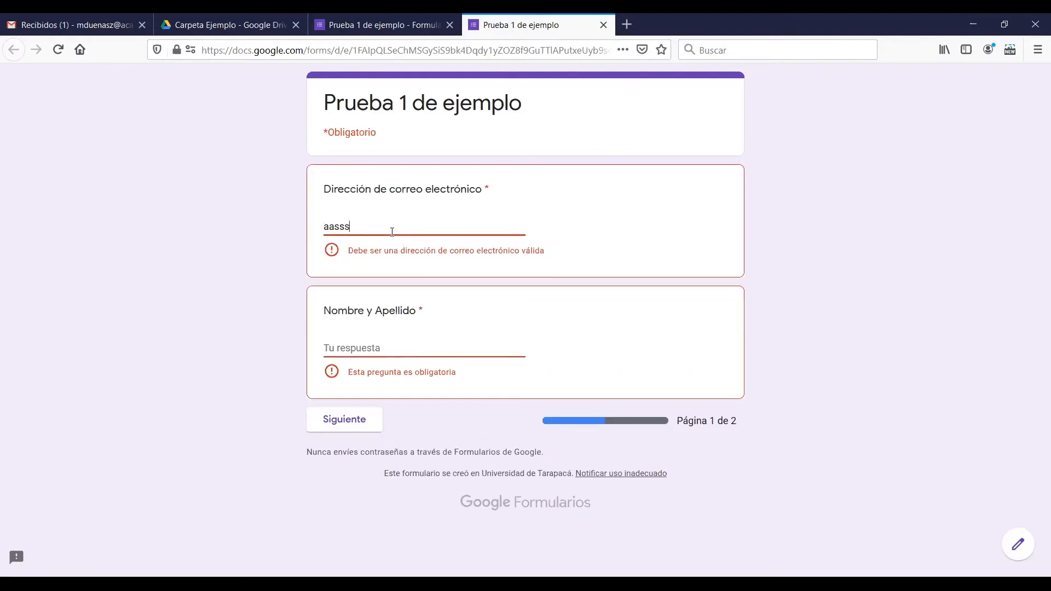
type("@g.a")
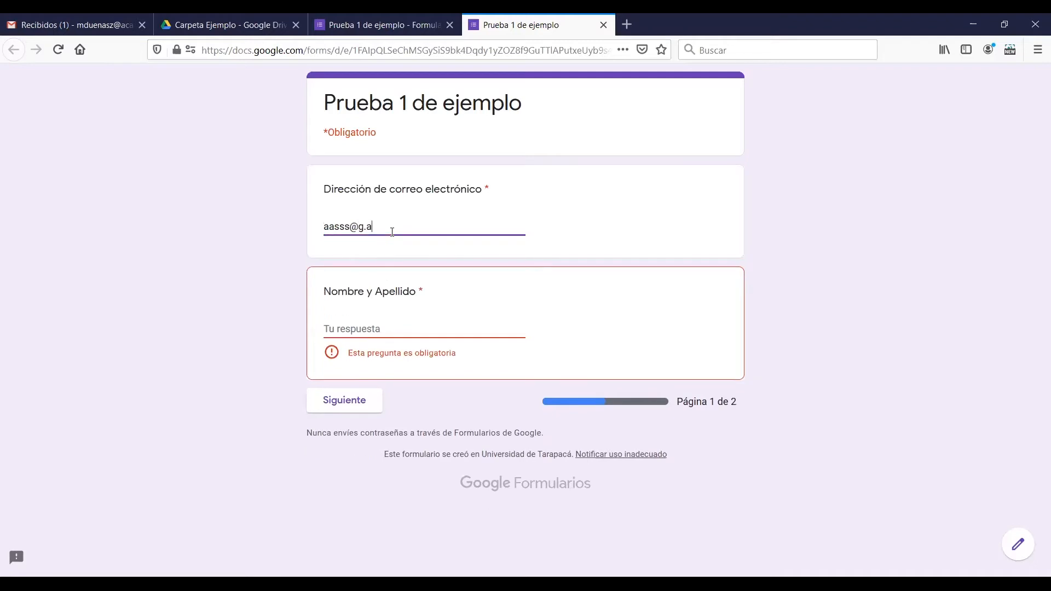
key("BackSpace")
key("BackSpace")
type("mail.com")
Fill in the respondent's name in the preview and advance to the second page
left_click(453, 345)
left_click(364, 325)
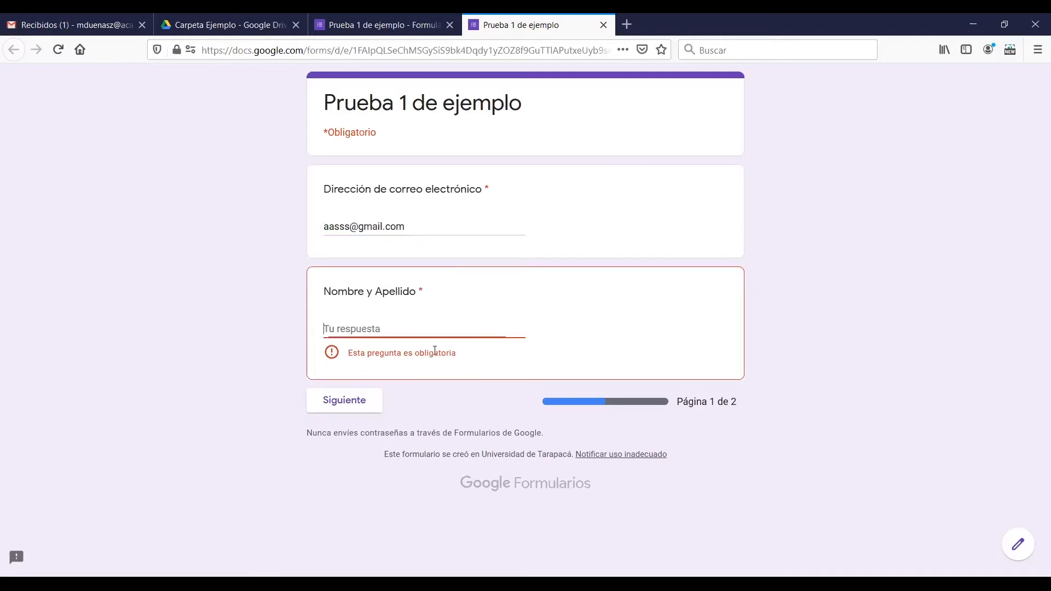
type("Mario")
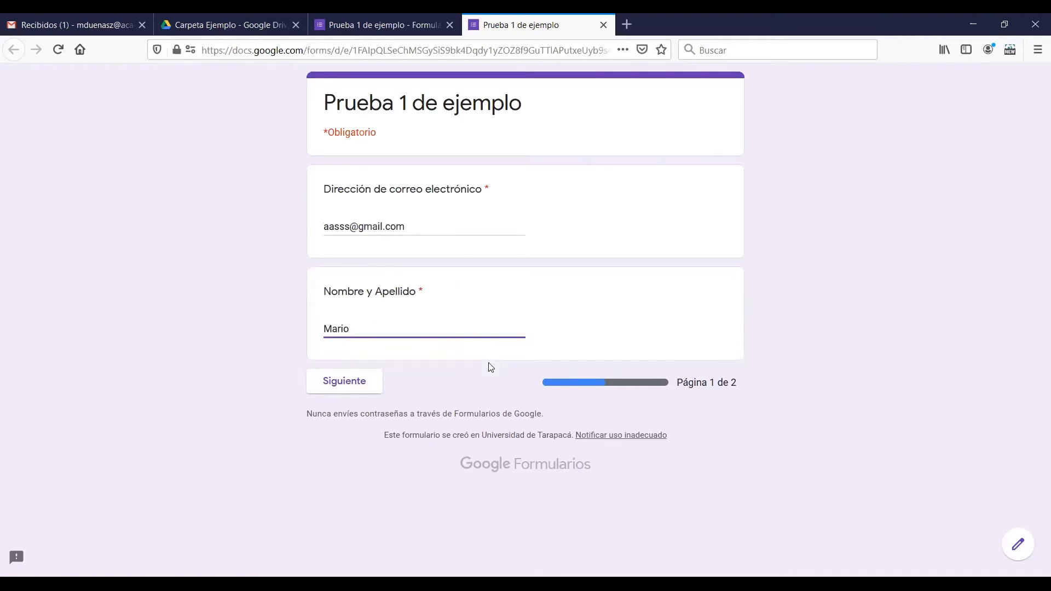
left_click(491, 367)
left_click(332, 392)
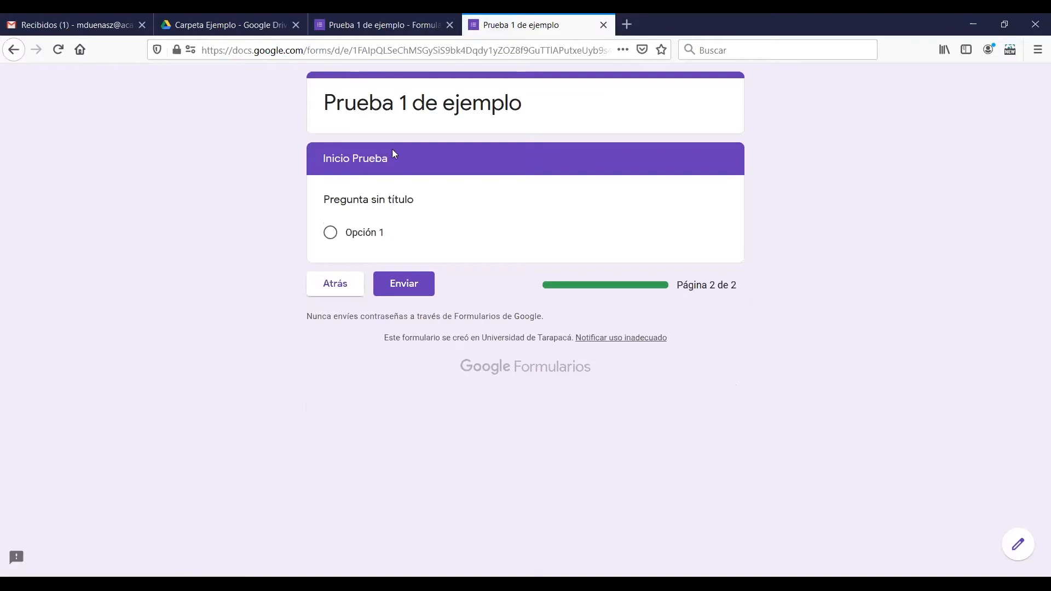
Inspect the "Inicio Prueba" section heading in the preview and close the preview, abandoning the entered answers
left_click_drag(333, 161, 383, 157)
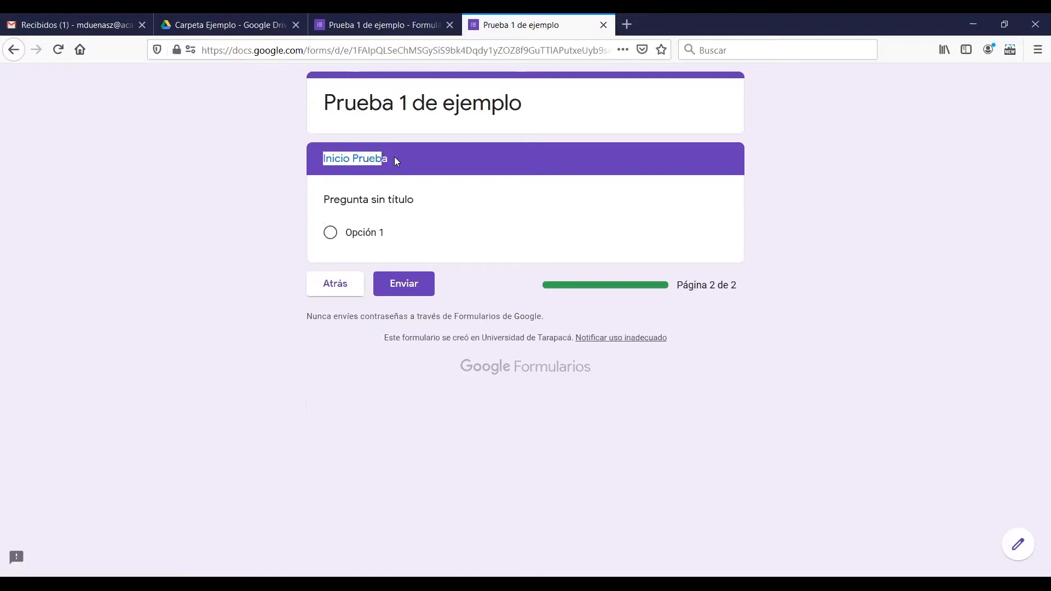
left_click(395, 162)
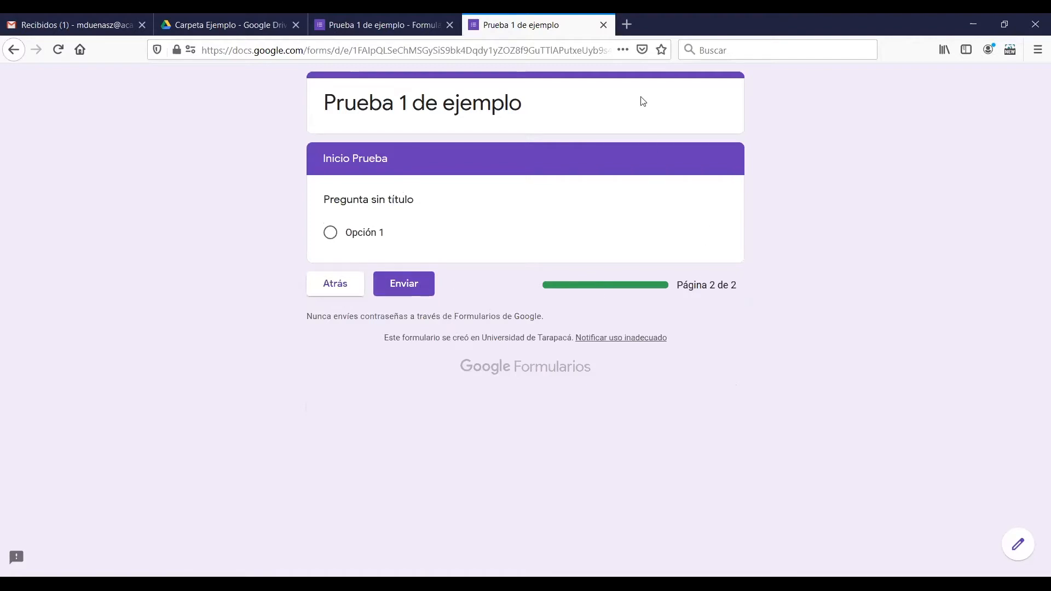
left_click(603, 25)
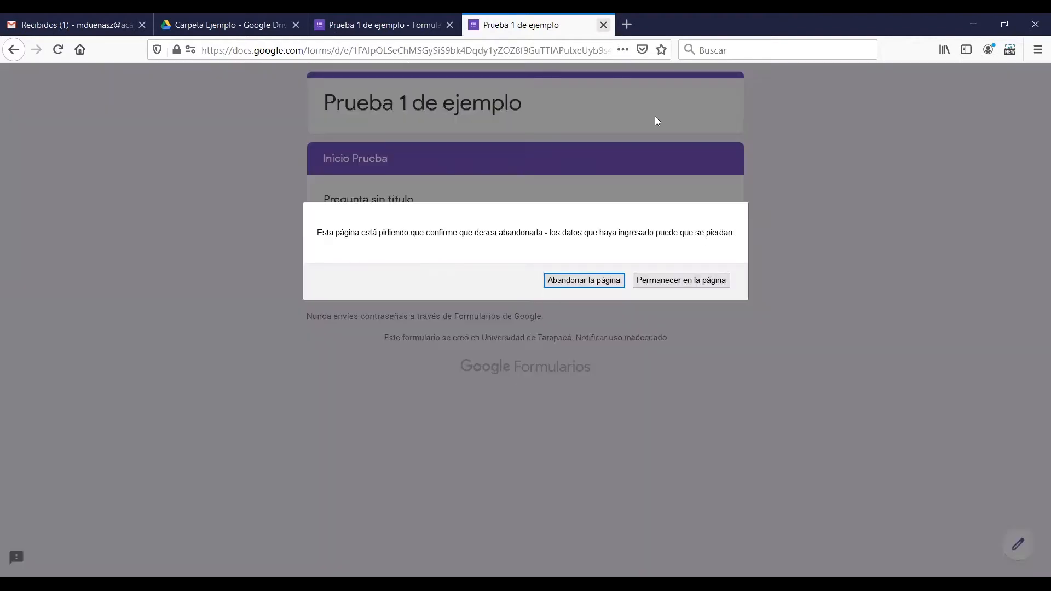
left_click(572, 281)
Begin the form description with "Esta prueba consiste en responder preguntas la forma más correcta posible."
scroll(1034, 304, "down", 3)
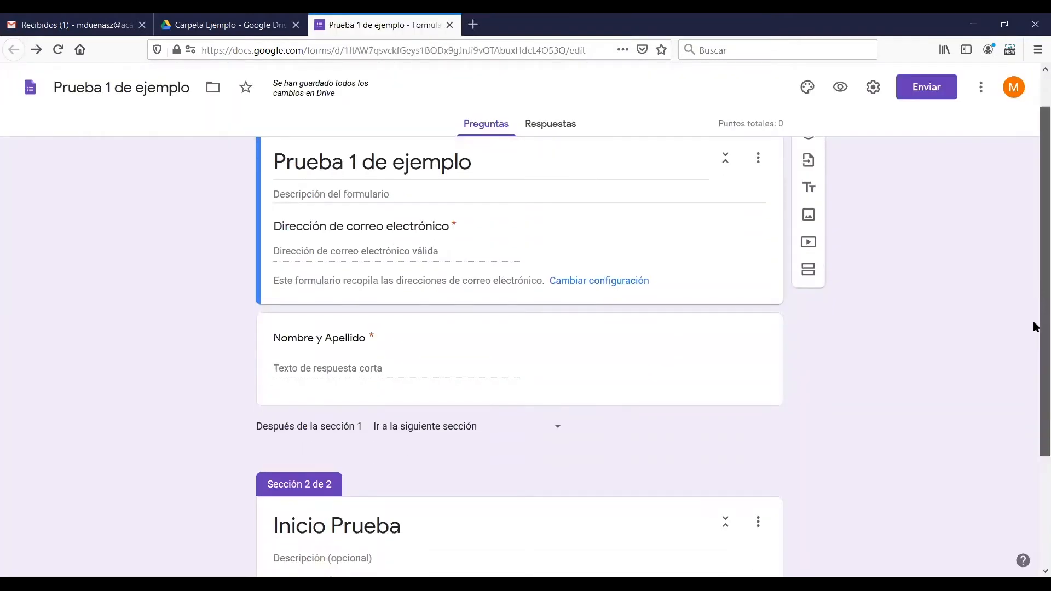
scroll(1035, 438, "down", 1)
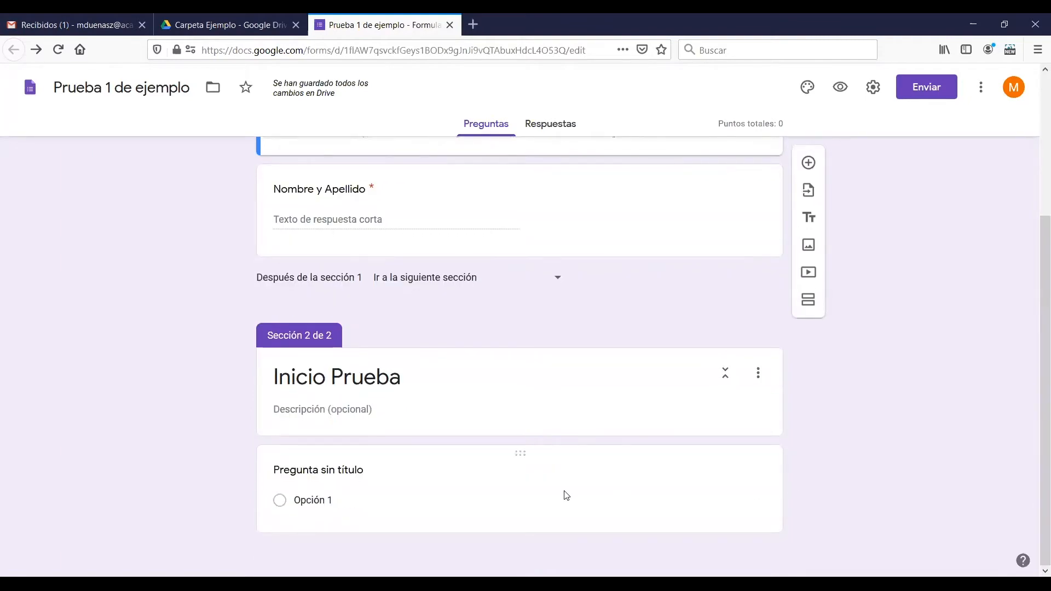
scroll(572, 324, "up", 1)
scroll(572, 325, "up", 3)
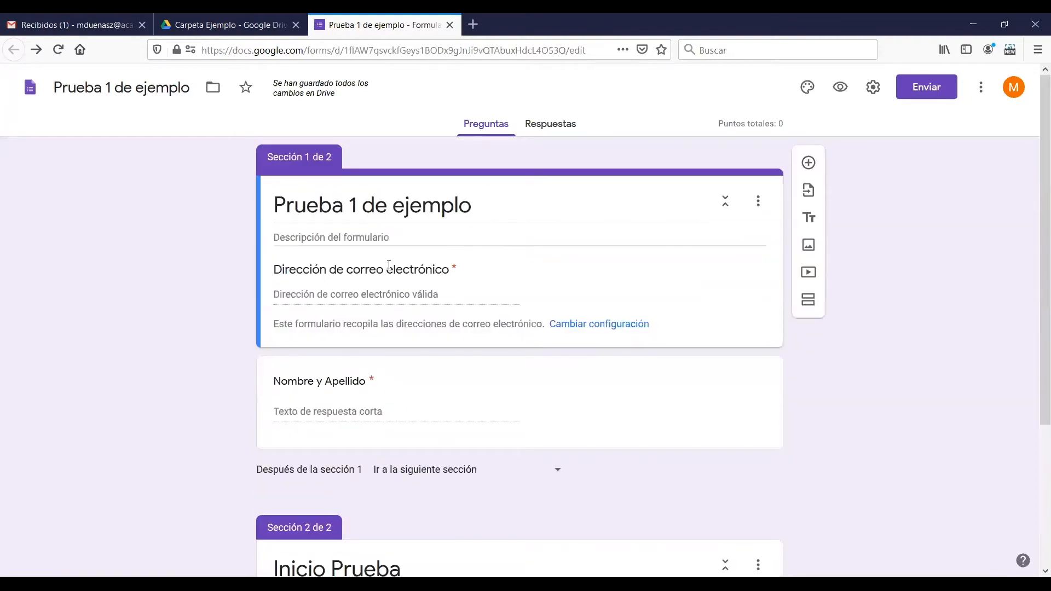
left_click(361, 246)
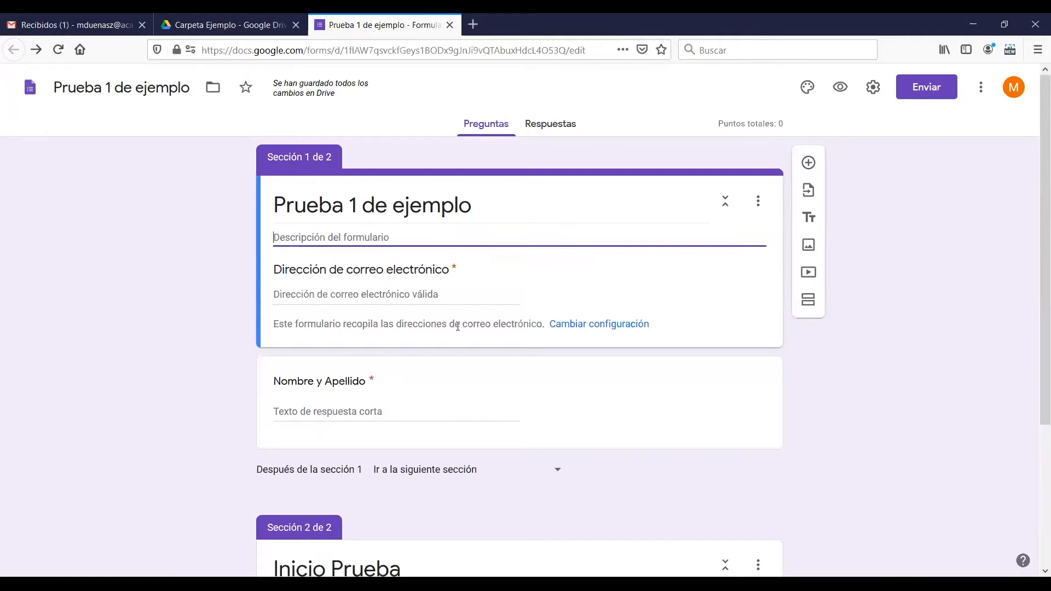
type("Esta prueba cons")
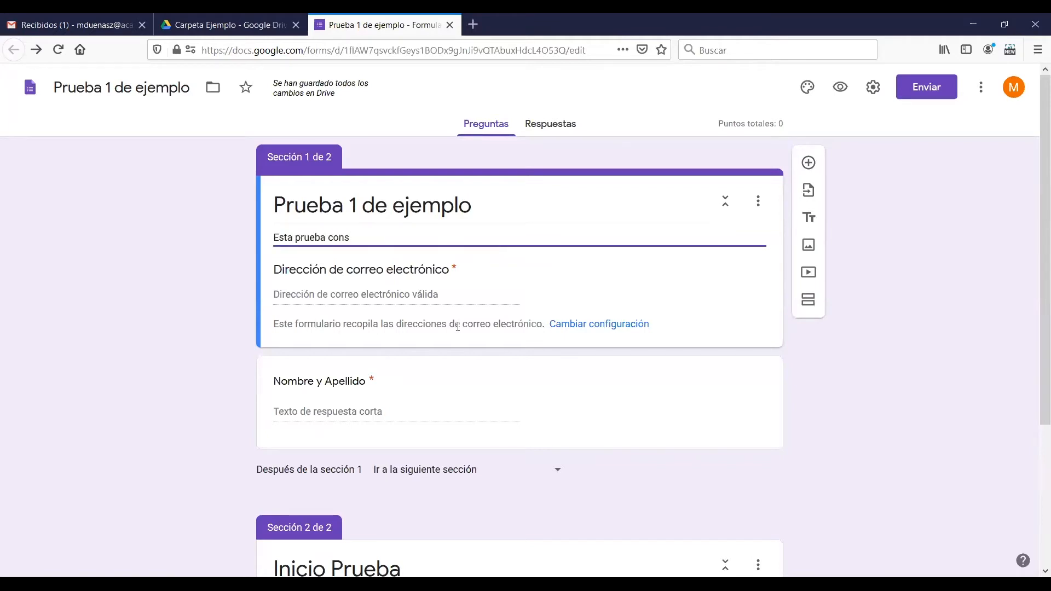
type("iste en responder preguntas d eform")
key("BackSpace")
key("BackSpace")
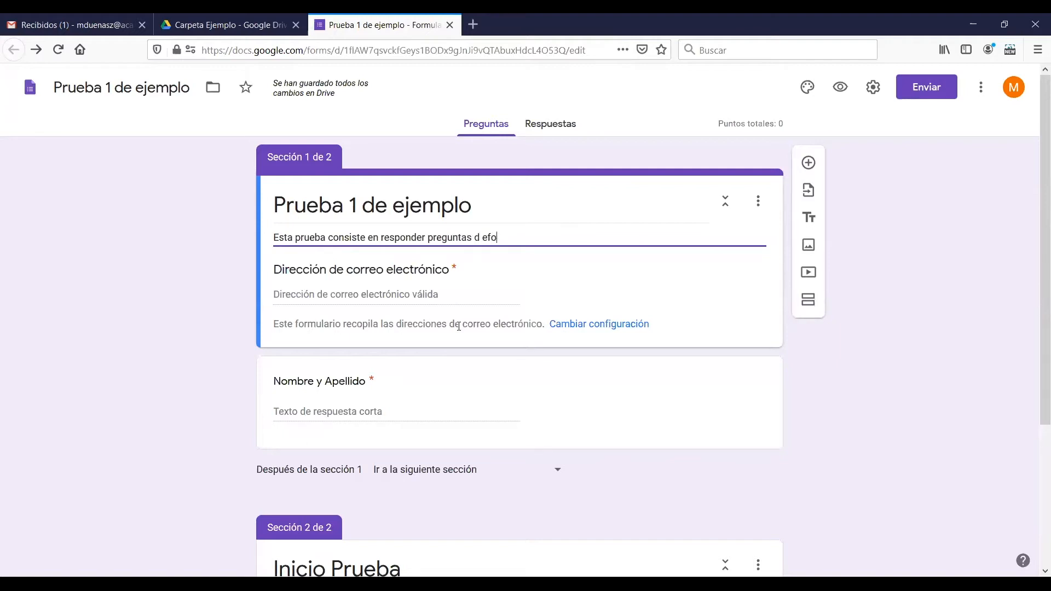
key("BackSpace")
key("BackSpace")
key("BackSpace")
key("BackSpace")
type("e f")
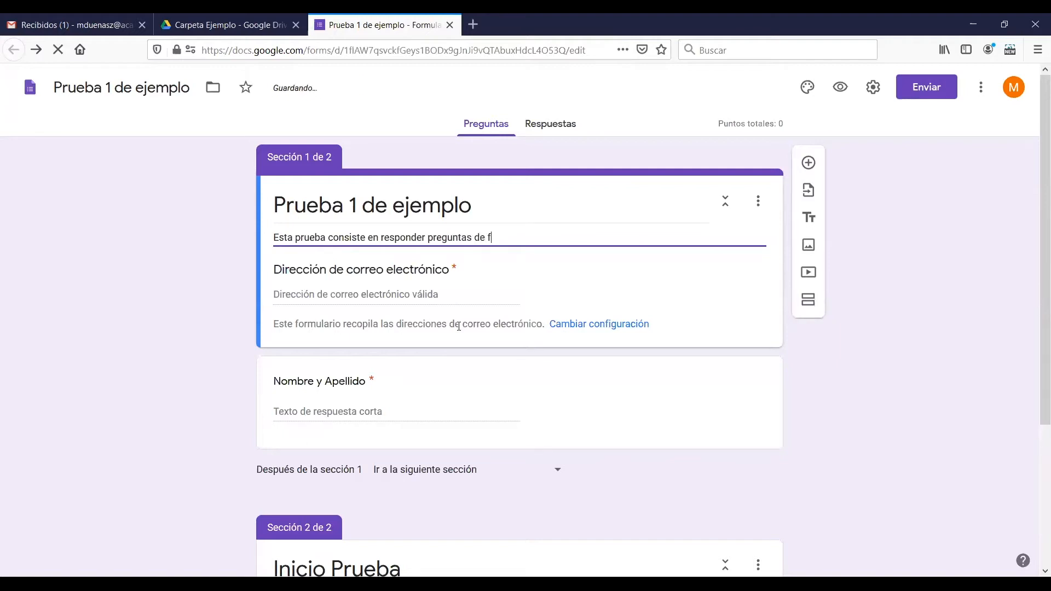
key("BackSpace")
key("BackSpace")
key("BackSpace")
key("BackSpace")
type("la forma más correcta posib")
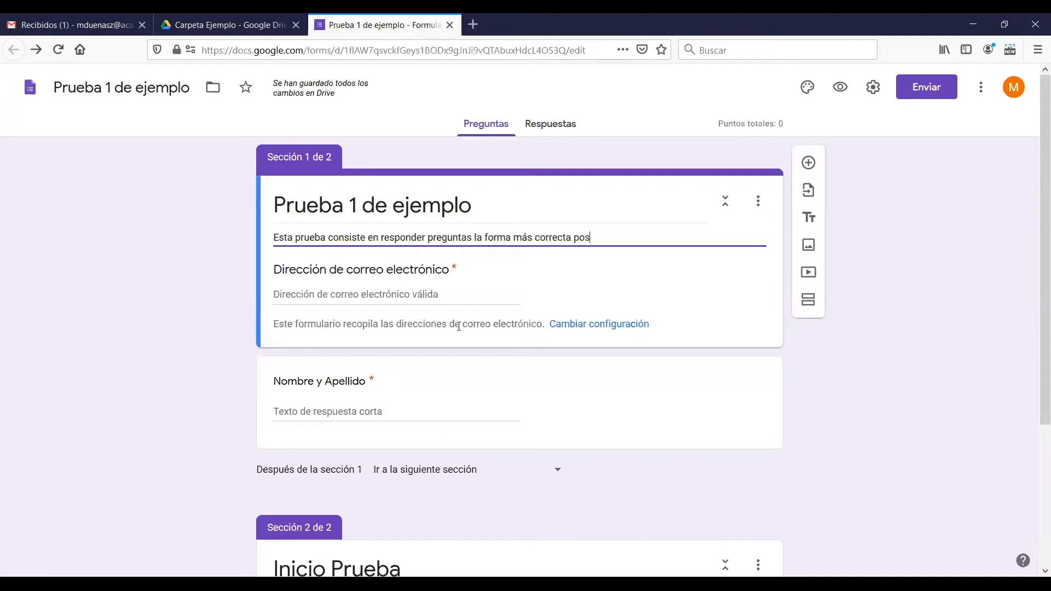
key("BackSpace")
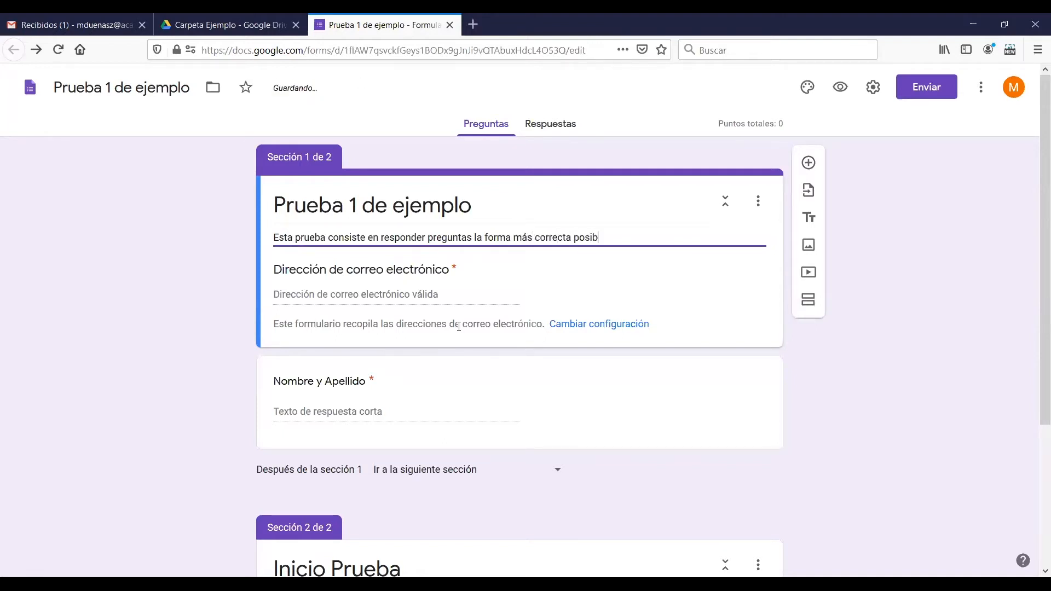
type("ble.")
Add the line "Debe ingresar su datos como correo y nombre." to the form description and start another line
key("Return")
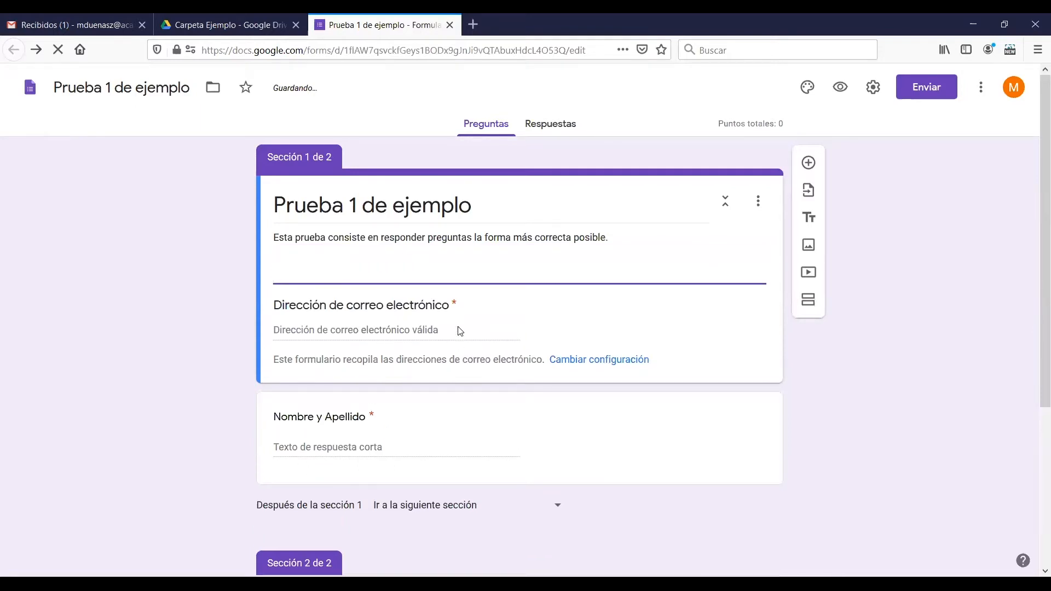
type("dD")
key("BackSpace")
key("BackSpace")
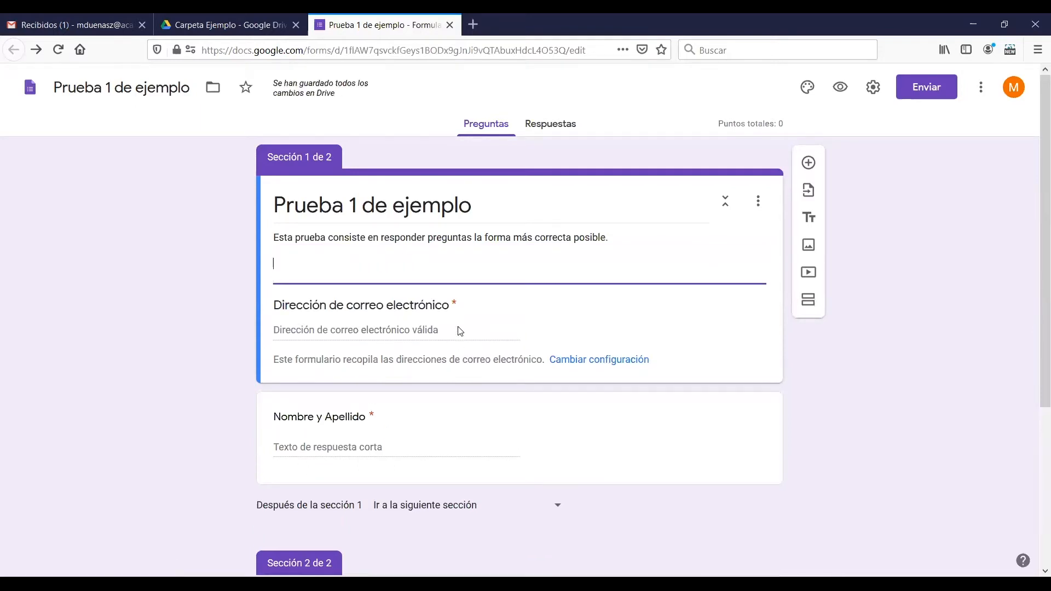
type("Debe ingresar su da")
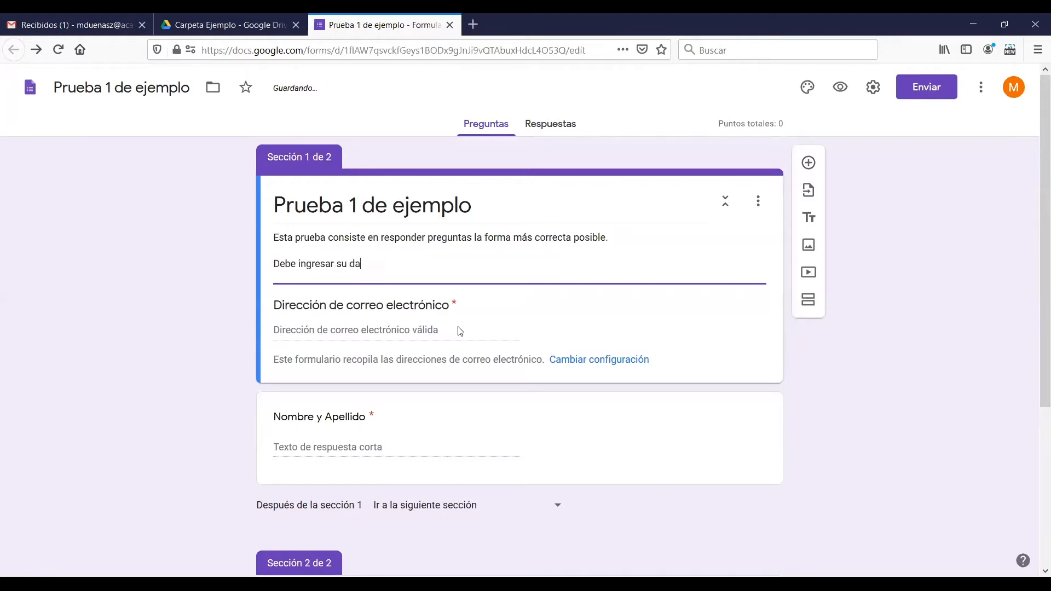
type("tos como correo y nombre")
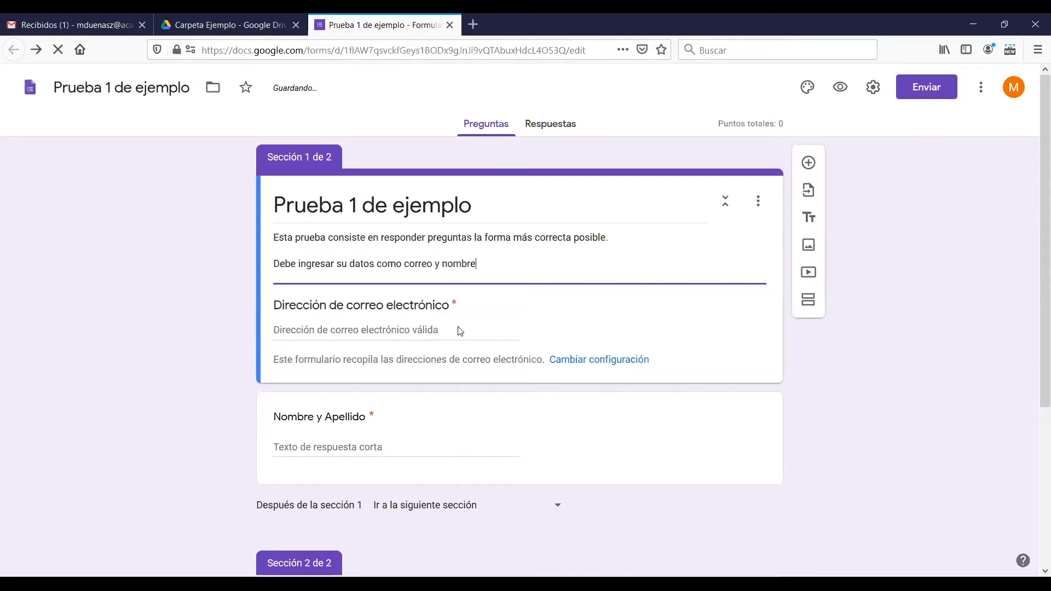
type(".")
key("Return")
key("Return")
type("Tiene has")
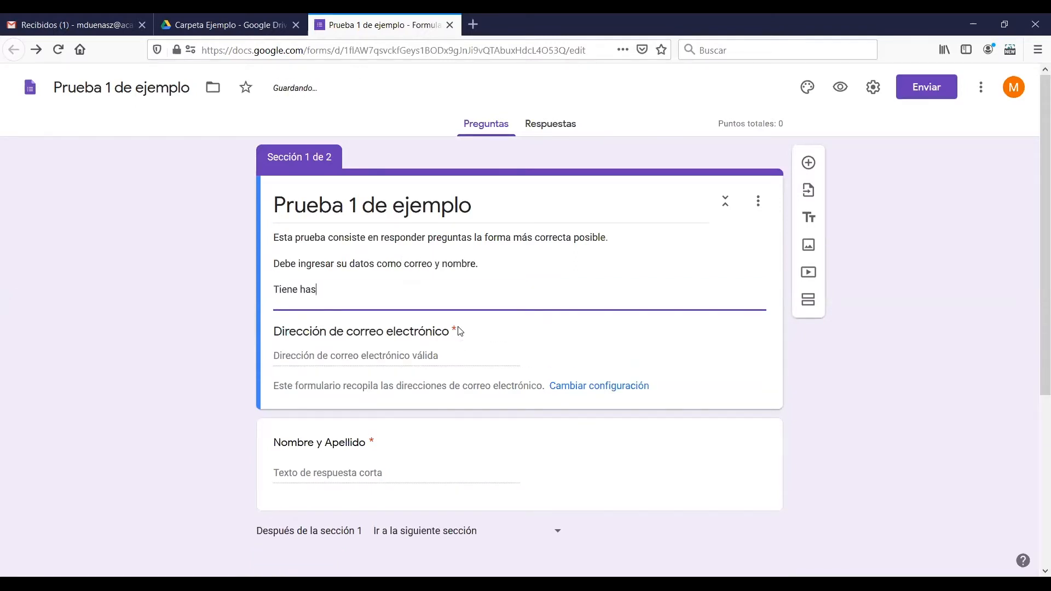
type("ta mañana p")
key("BackSpace")
key("BackSpace")
key("BackSpace")
key("BackSpace")
key("BackSpace")
key("BackSpace")
key("BackSpace")
key("BackSpace")
key("BackSpace")
key("BackSpace")
key("BackSpace")
key("BackSpace")
key("BackSpace")
key("BackSpace")
key("BackSpace")
key("BackSpace")
key("BackSpace")
key("BackSpace")
key("BackSpace")
Add "La prueba le tomará 15minutos." as the third line of the form description
type("La prueba le tomará 1")
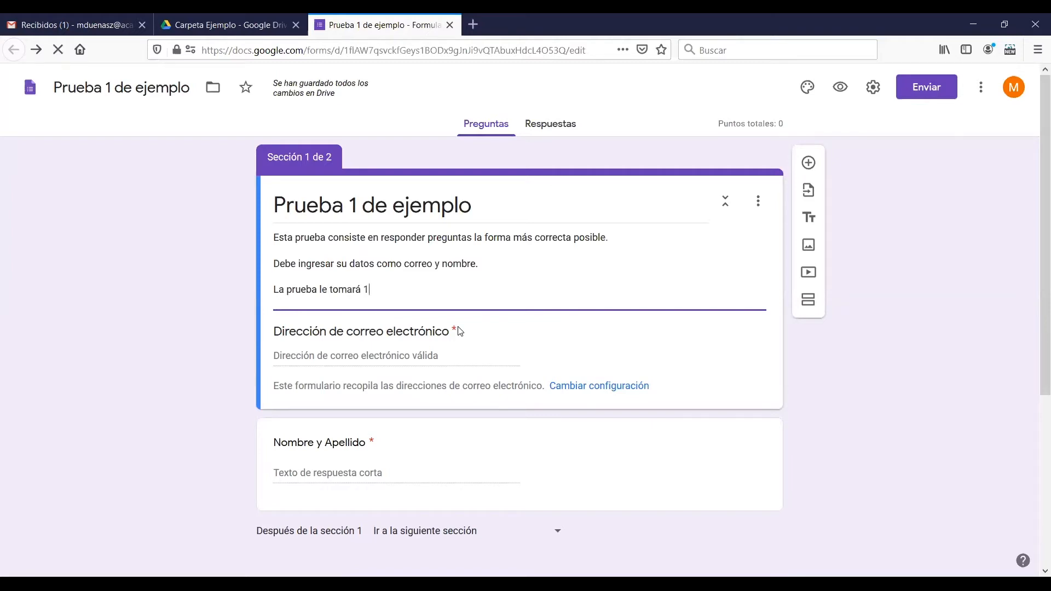
type("5minuno")
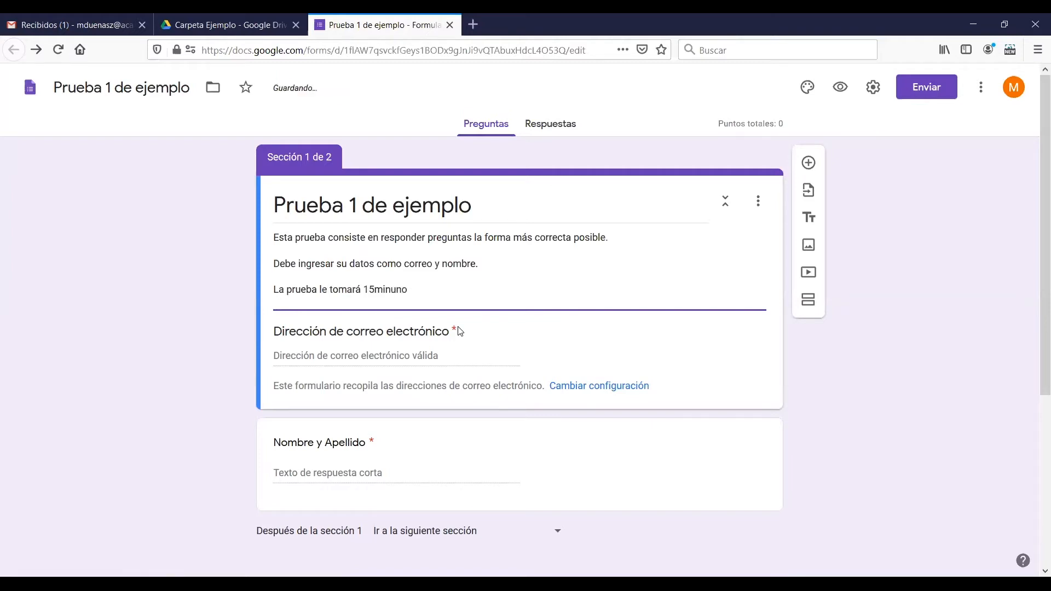
key("BackSpace")
key("BackSpace")
type("tos.")
Finish the form description with a new line, "Los resultados serán enviados posteriormente al correo que usted entregue."
key("Return")
type("Los resultad")
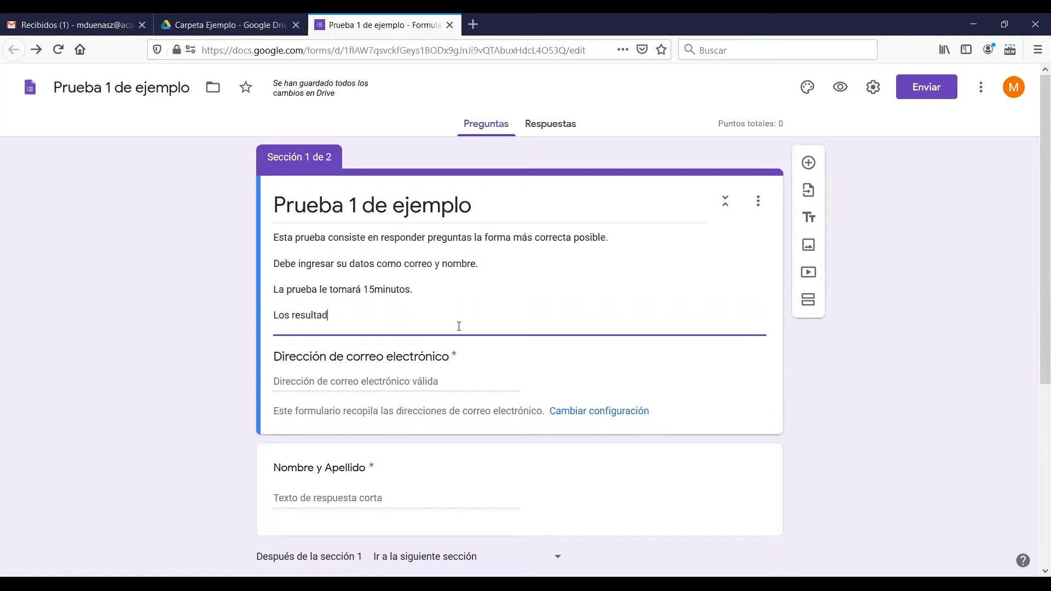
type("os serán enviad")
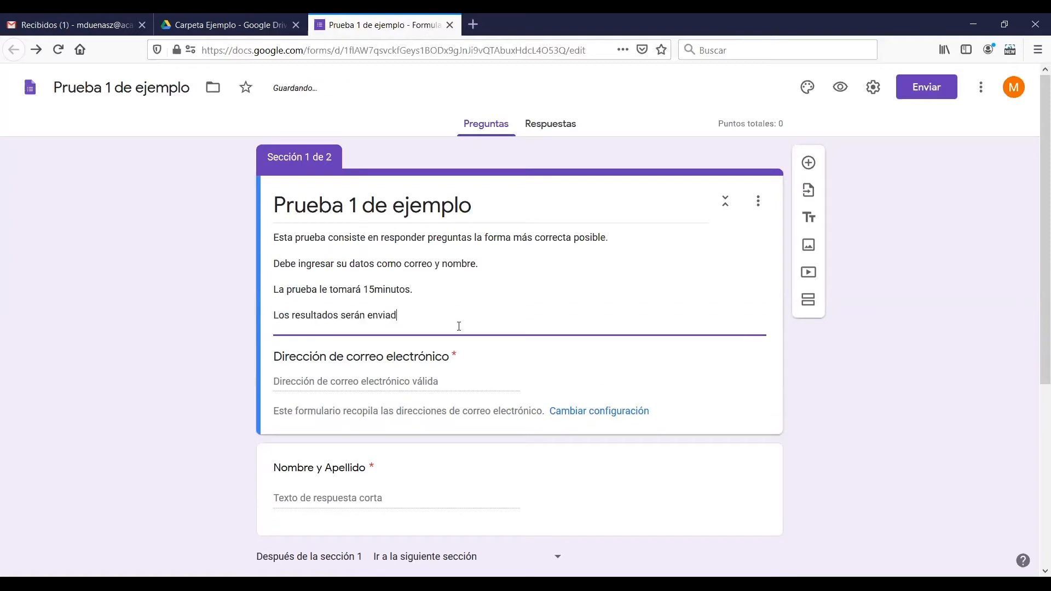
type("os posteriomente al correo que usted entregue.")
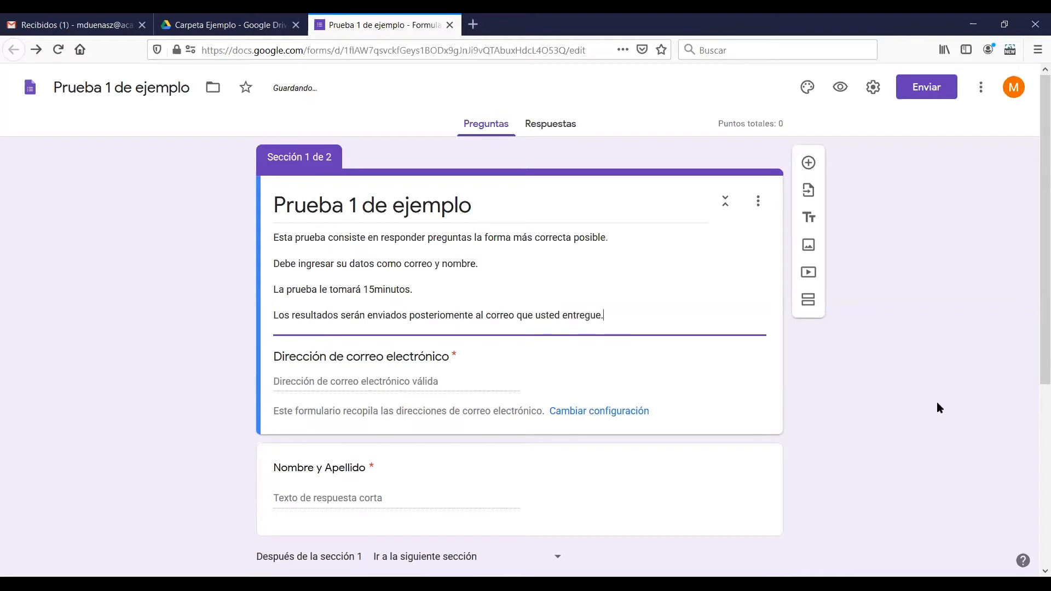
left_click(963, 382)
Describe the "Inicio Prueba" section as "Esta prueba es individual e inicia acá."
scroll(838, 384, "down", 5)
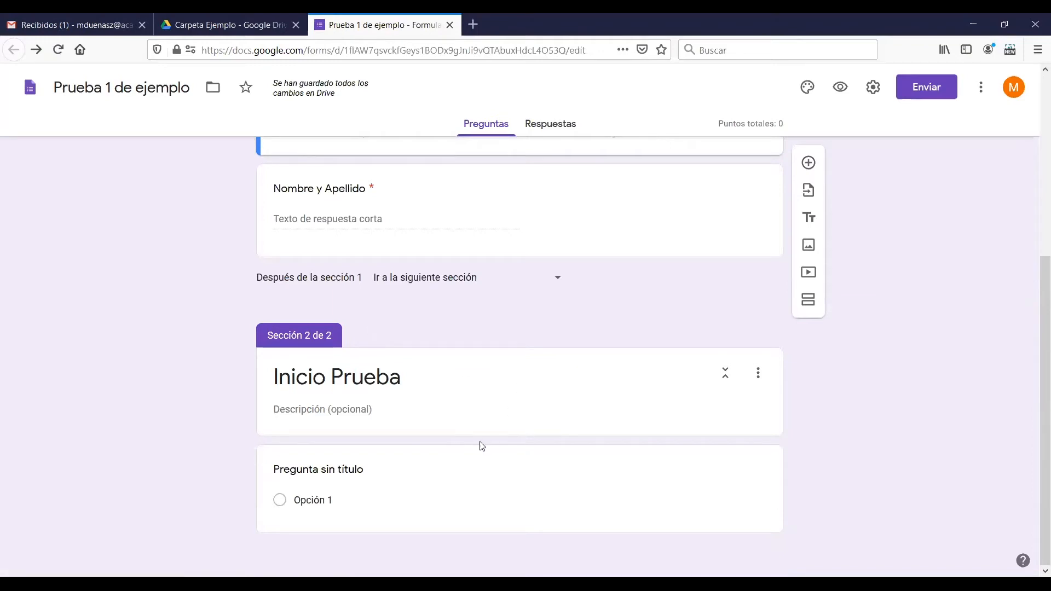
left_click(405, 416)
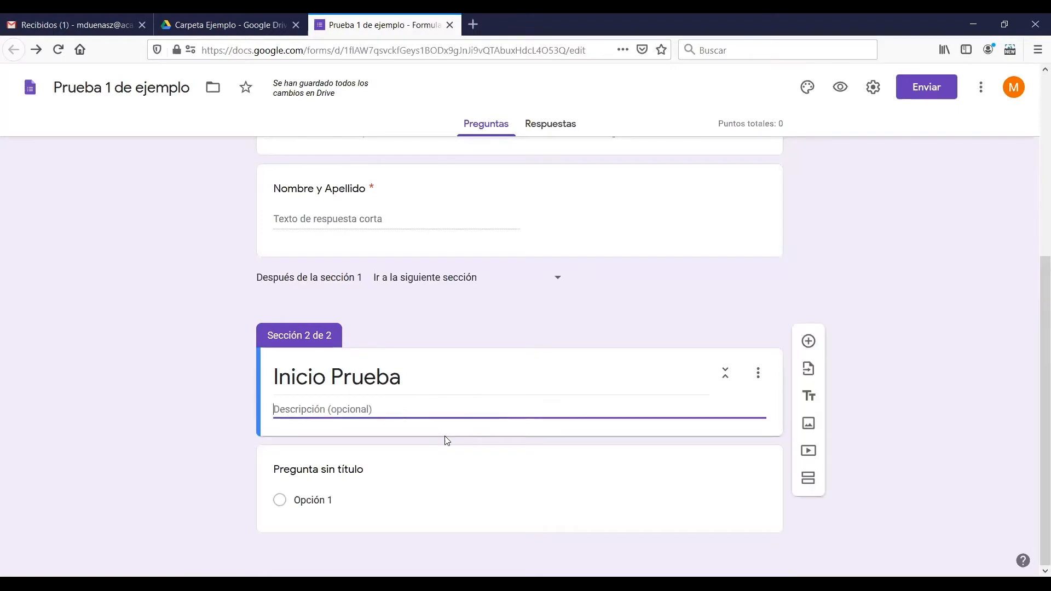
type("Es")
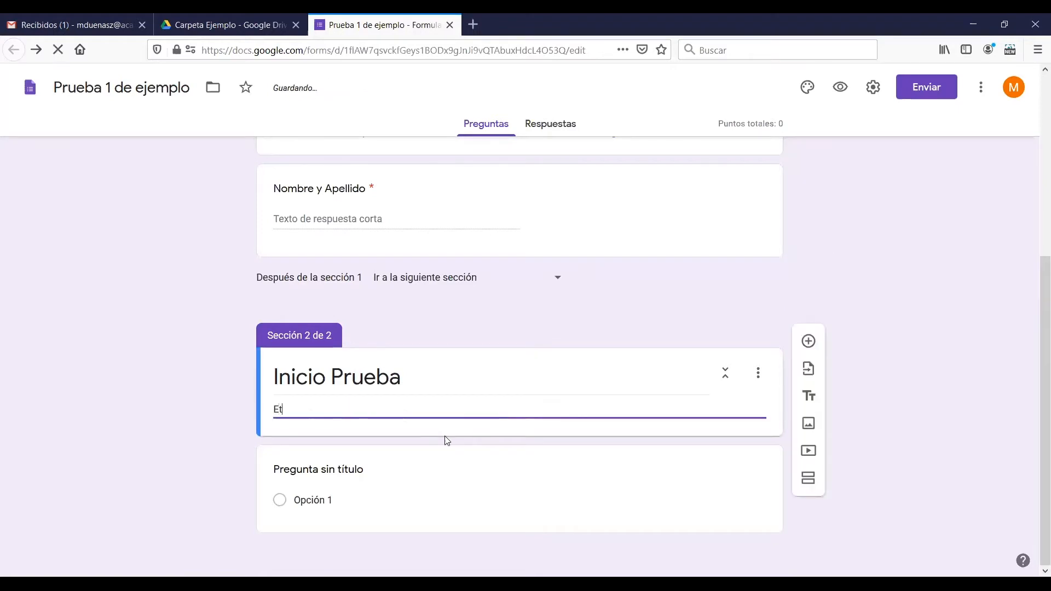
key("BackSpace")
type("sta prueab")
key("BackSpace")
key("BackSpace")
type("ba es indiv")
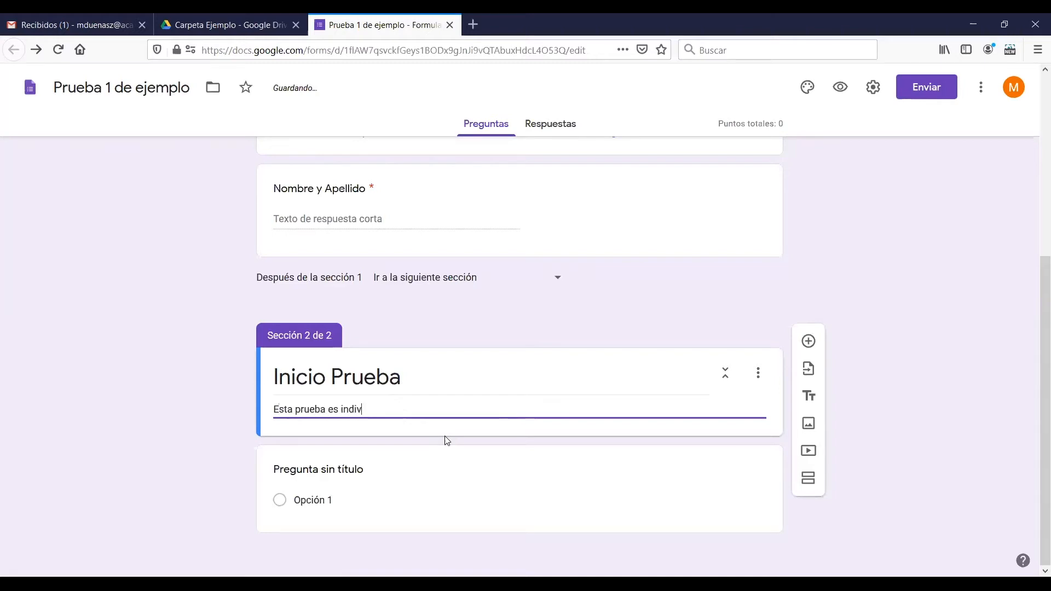
type("idual e i")
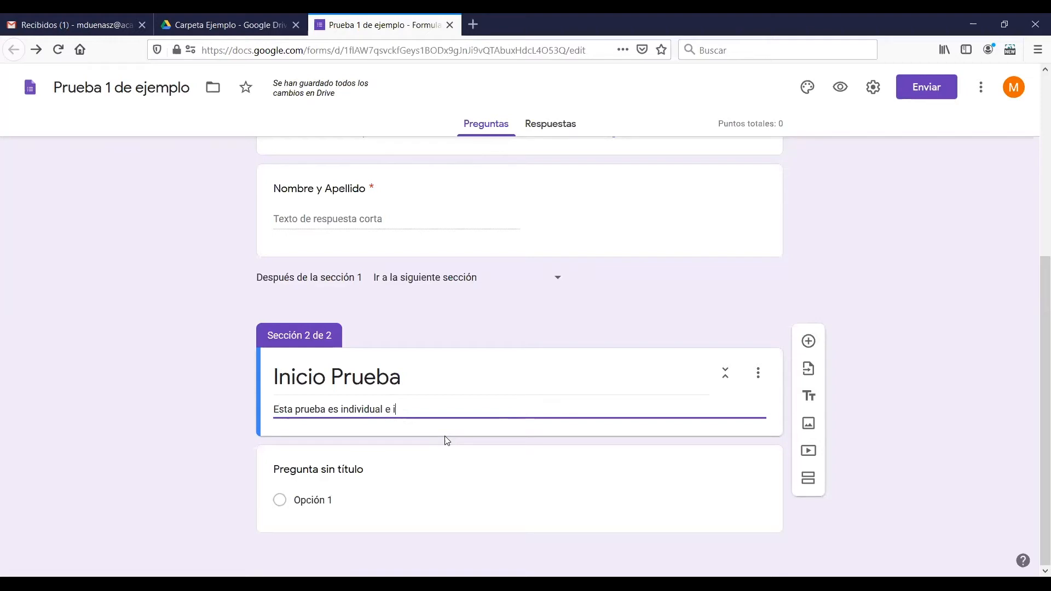
type("nicia acá.")
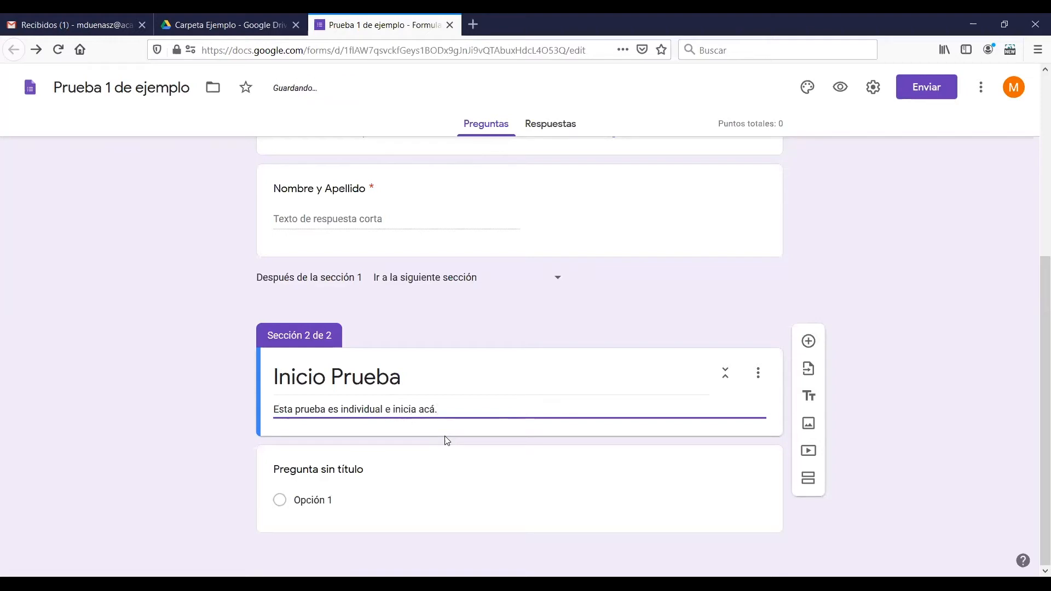
left_click(447, 440)
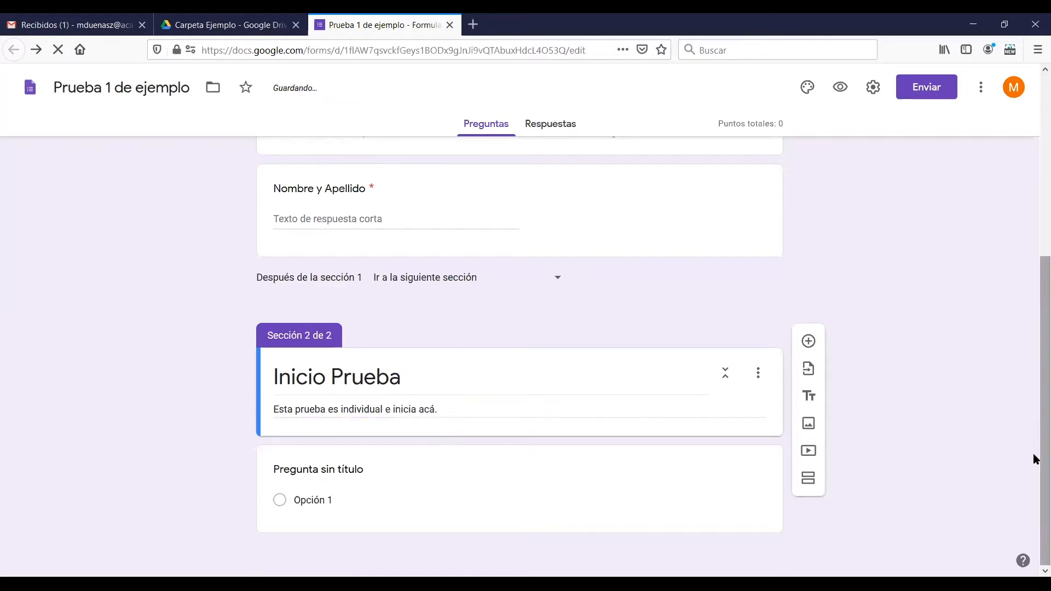
Insert a title and description block directly below the "Inicio Prueba" section header and title it "Item I - Ejemplo"
left_click(495, 447)
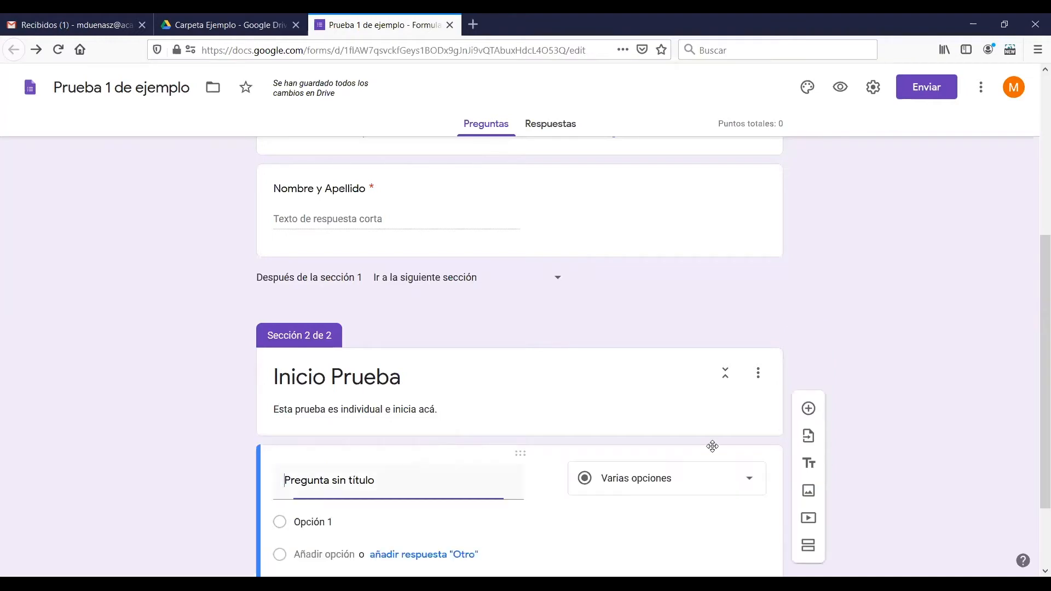
left_click(537, 426)
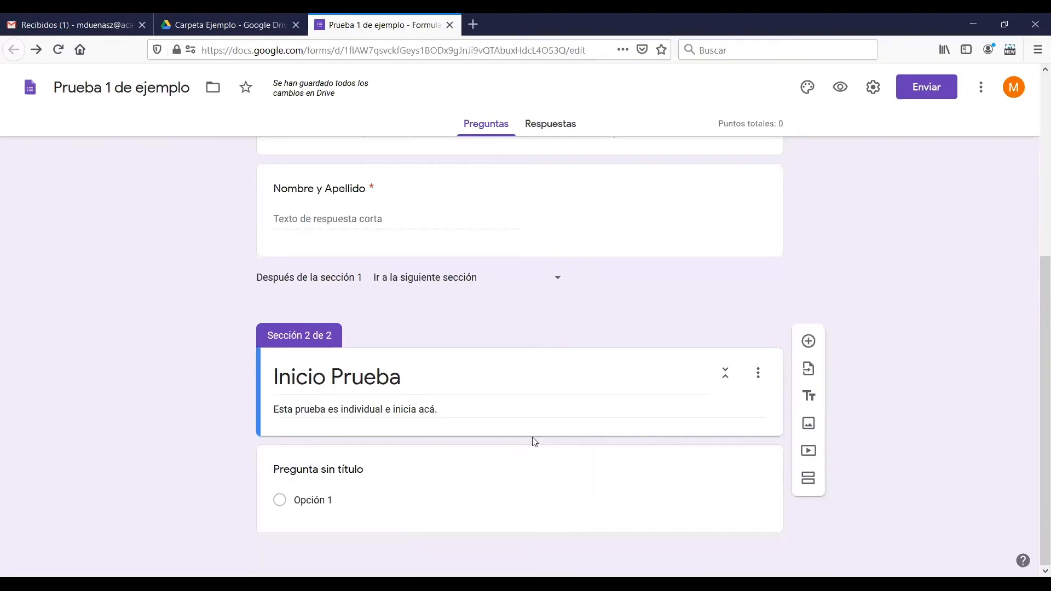
left_click(809, 396)
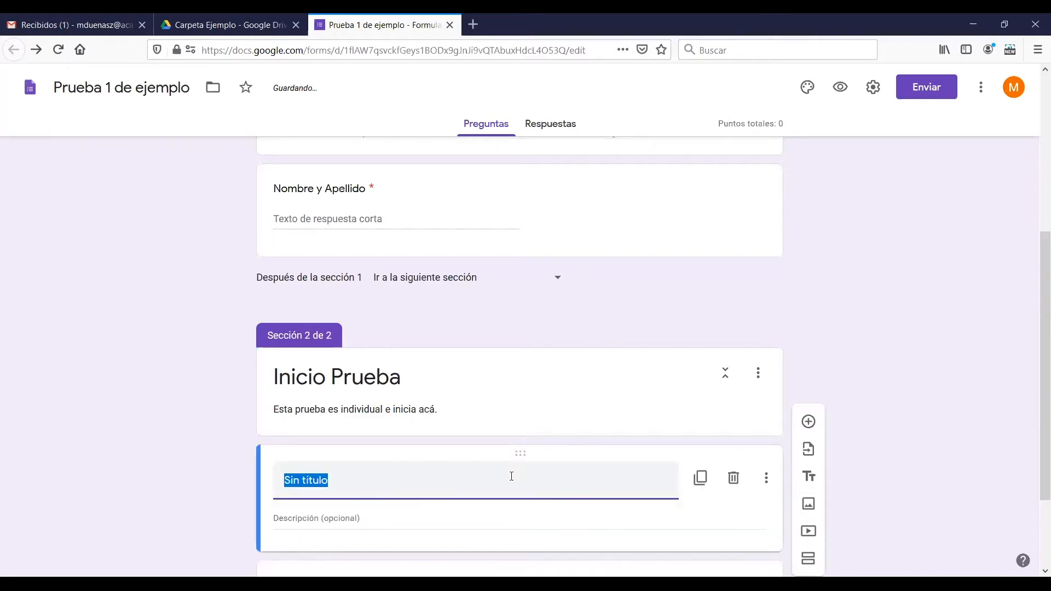
key("BackSpace")
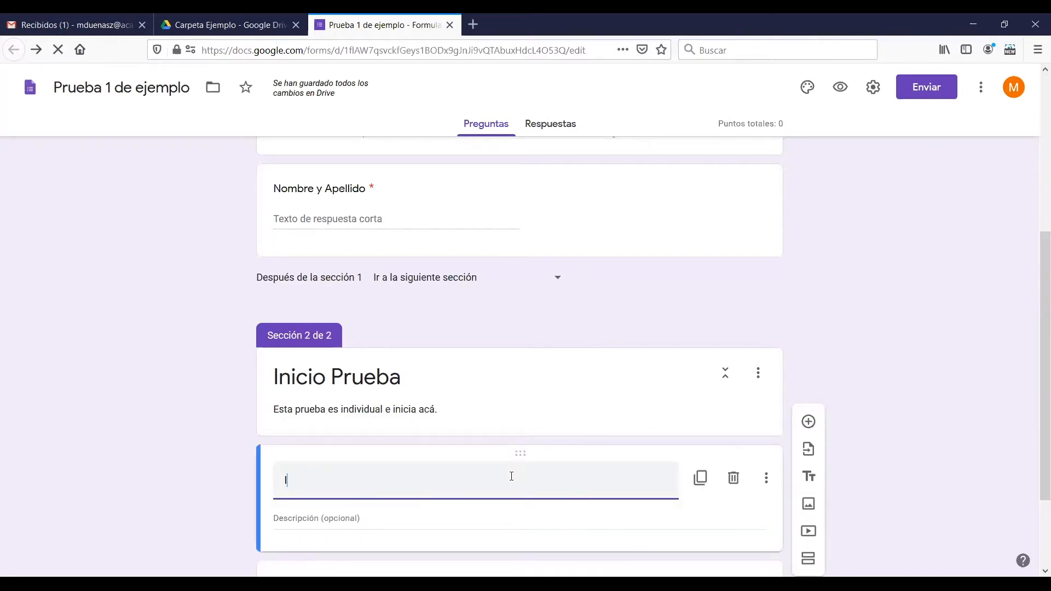
type("Item I - Ejemplo")
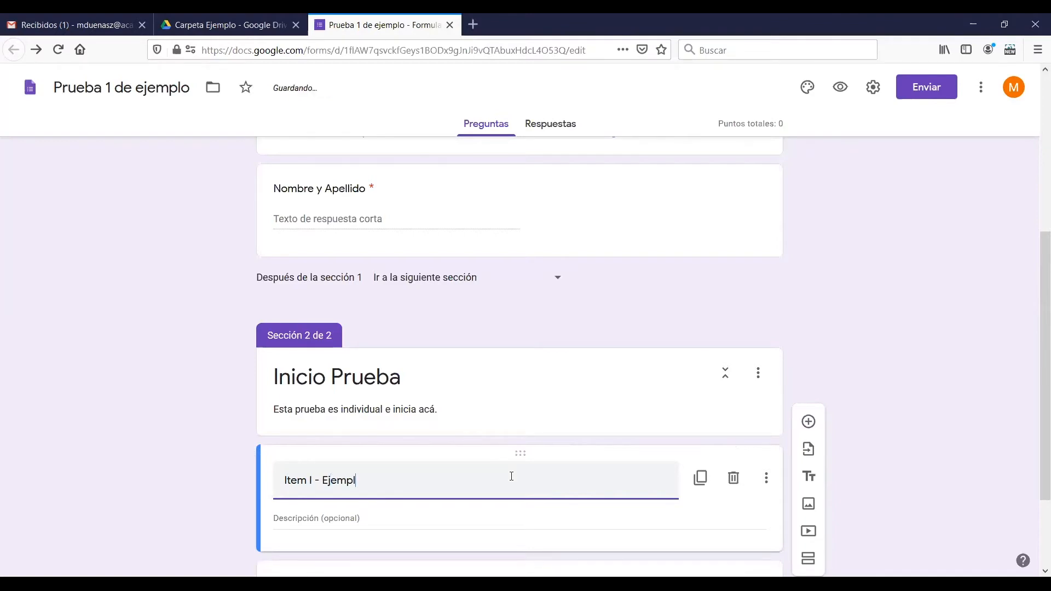
left_click(879, 336)
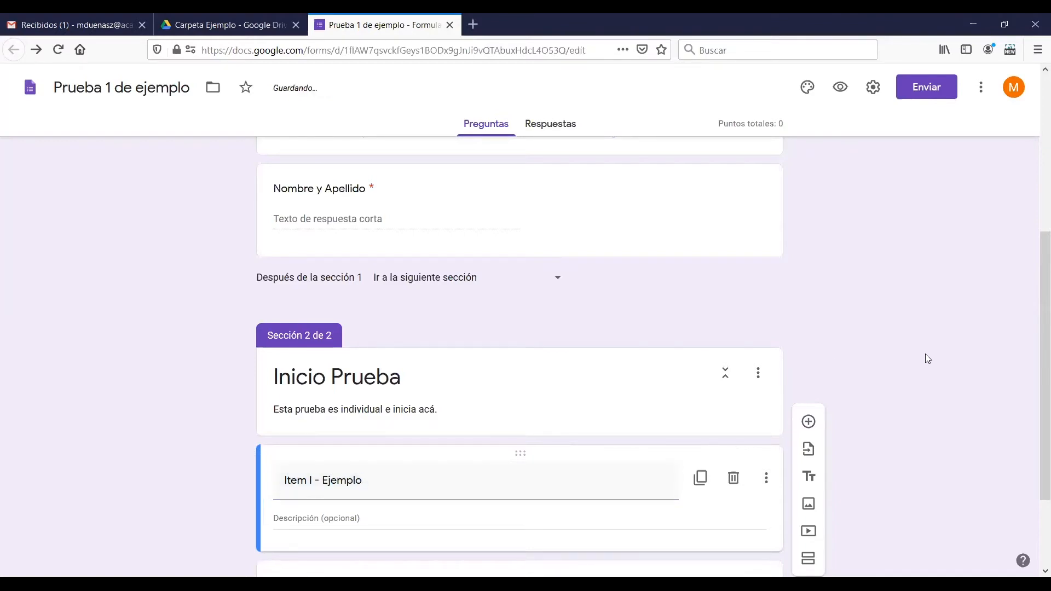
Title the untitled question below "Item I - Ejemplo" as "¿De qué color era el caballo Blanco de Napoleón?"
scroll(1026, 350, "down", 2)
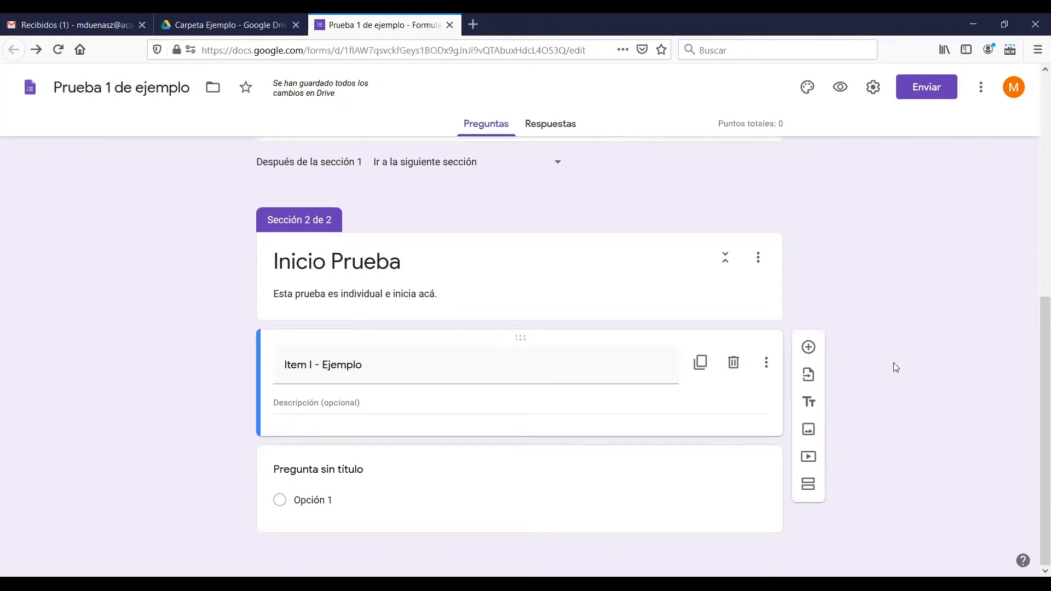
left_click(459, 491)
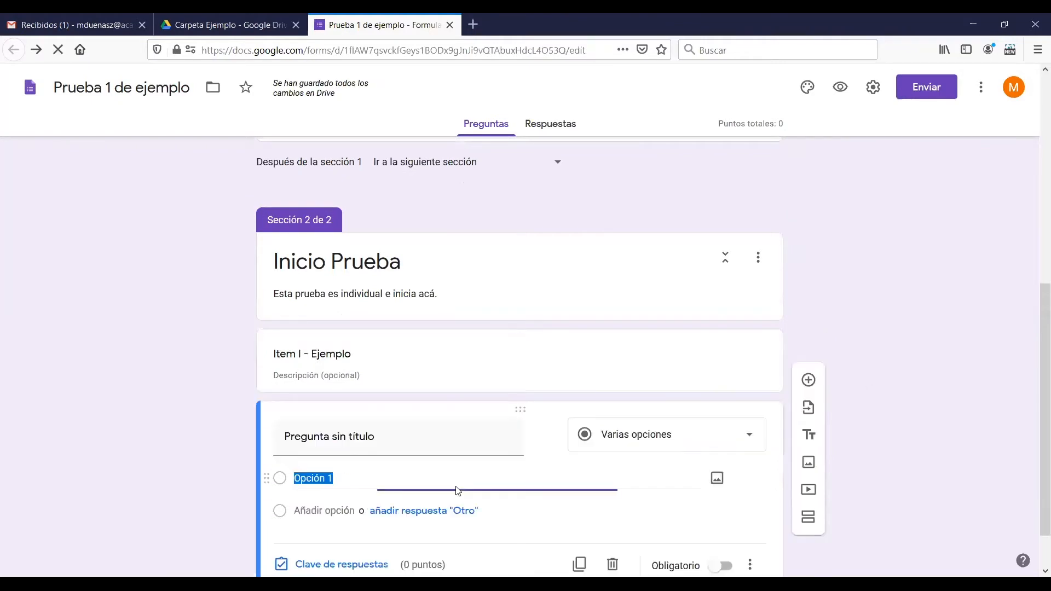
scroll(1035, 416, "down", 1)
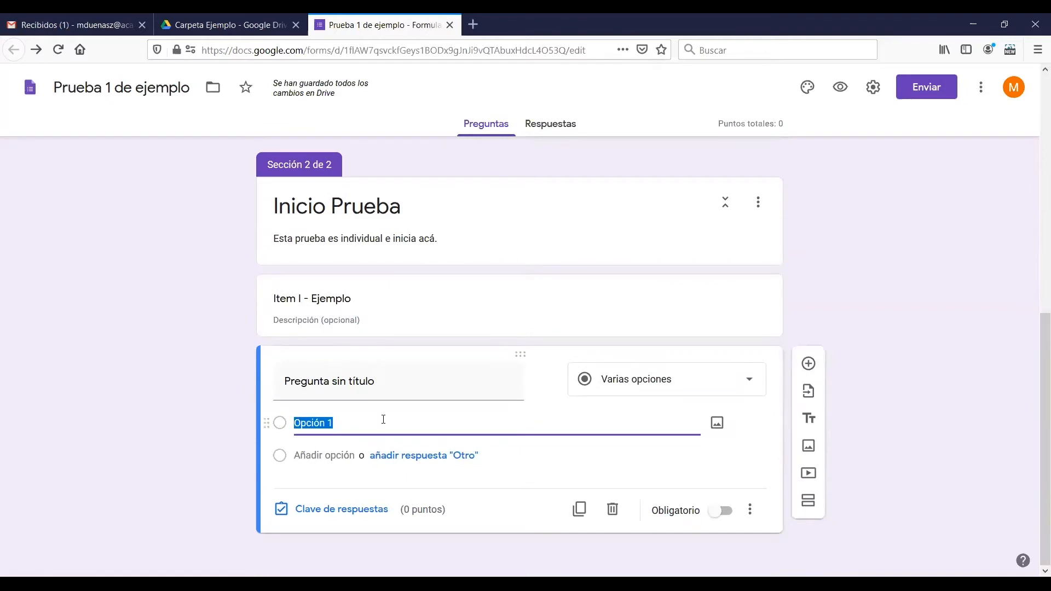
left_click(359, 383)
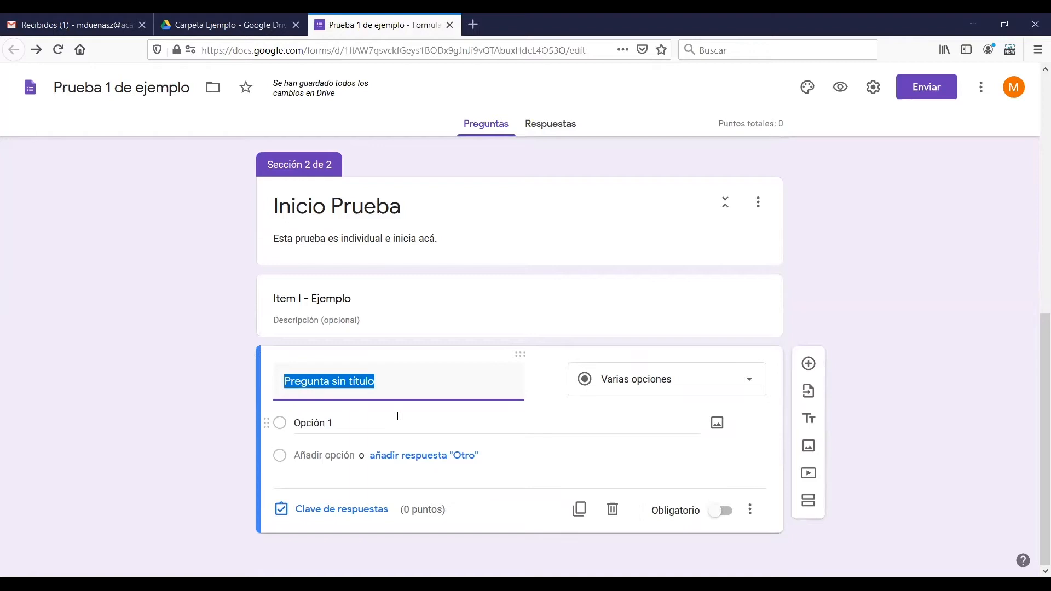
type("¿")
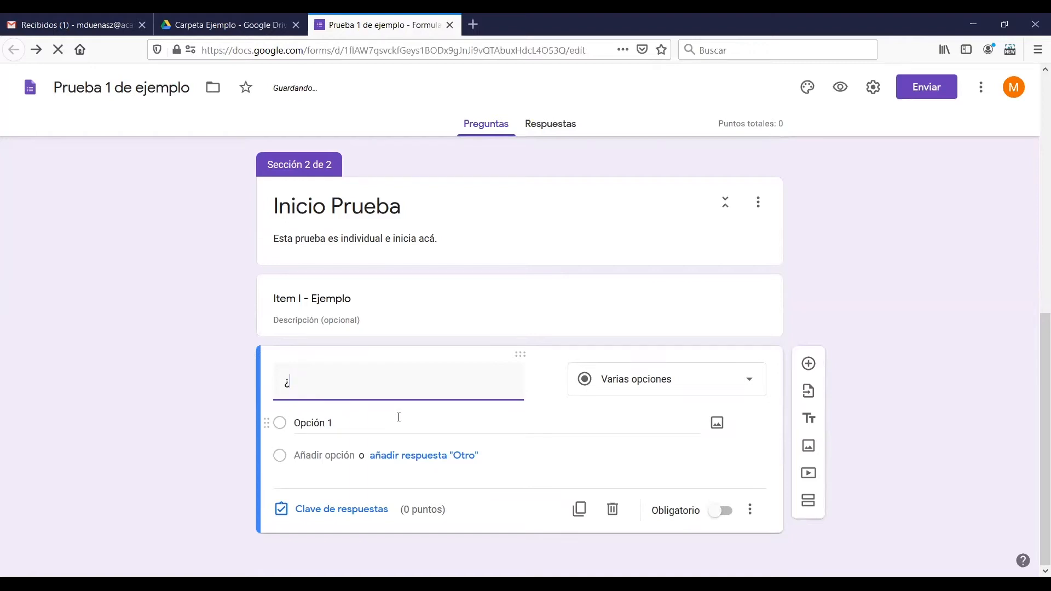
type("De")
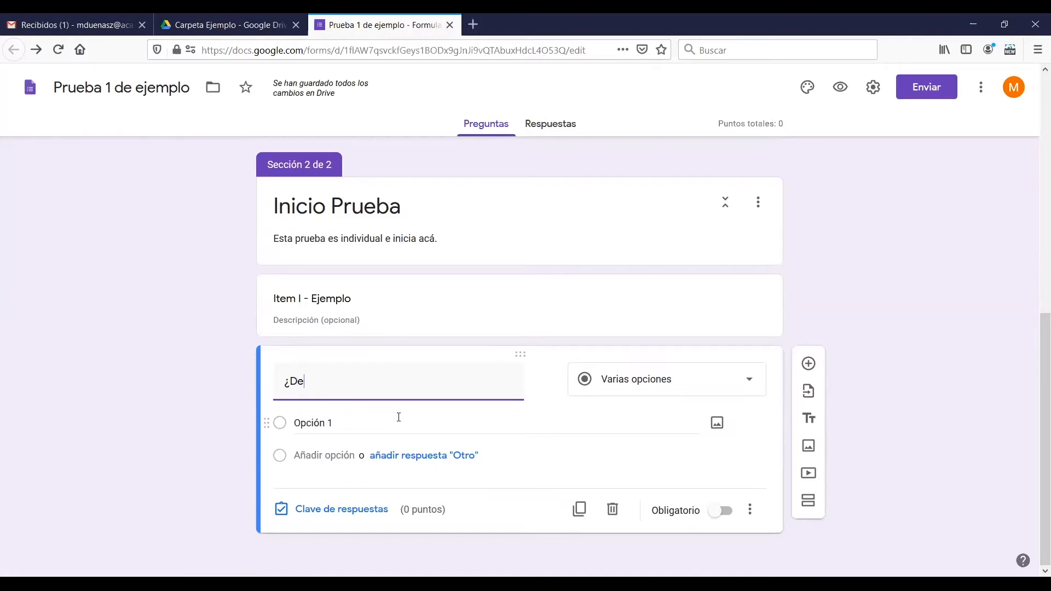
type(" qué color era el caball")
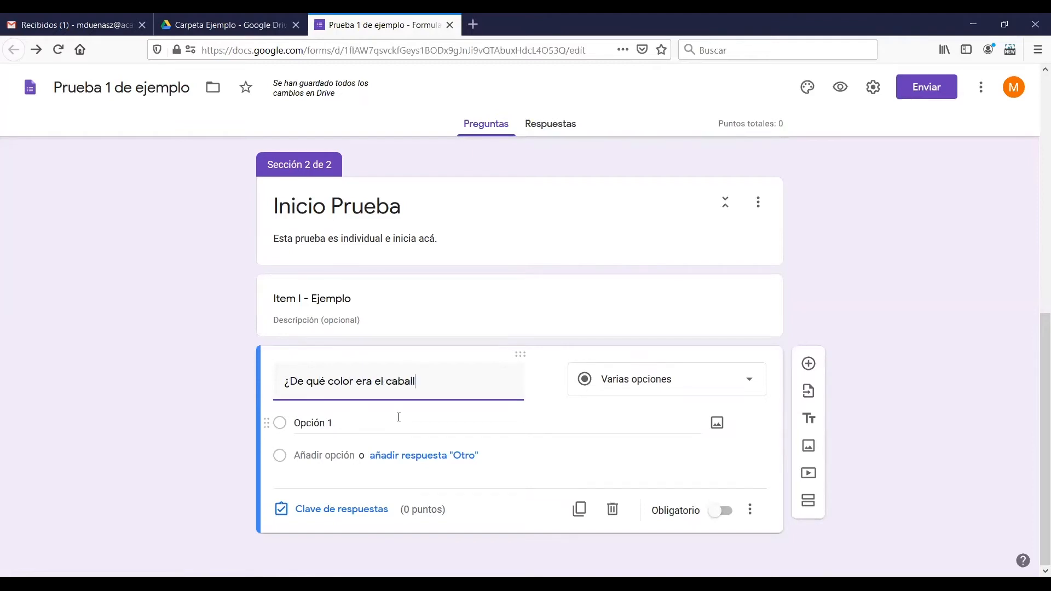
type("o Blanc")
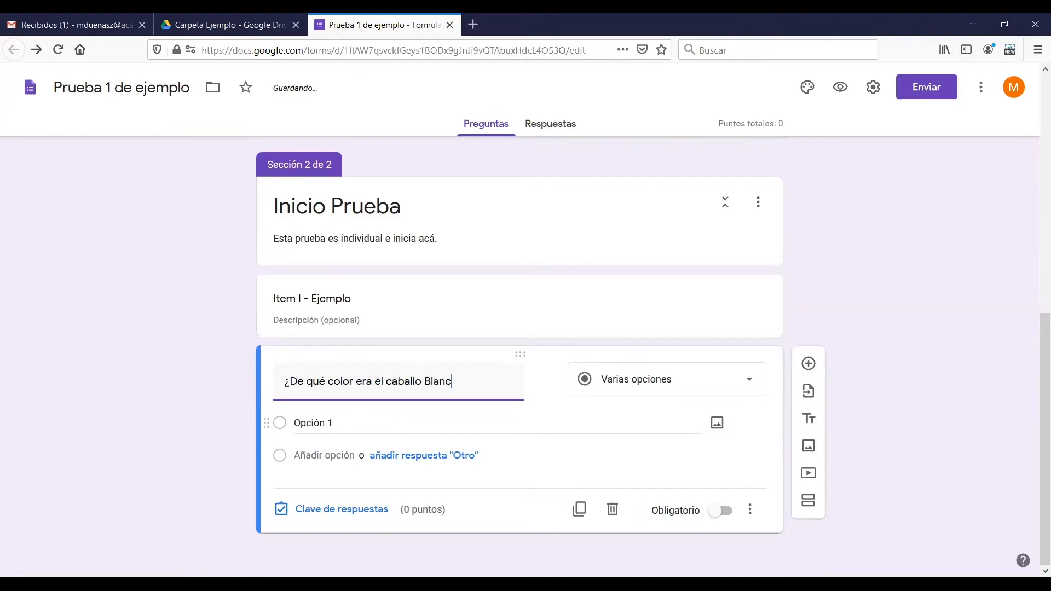
type("o de Napoleón")
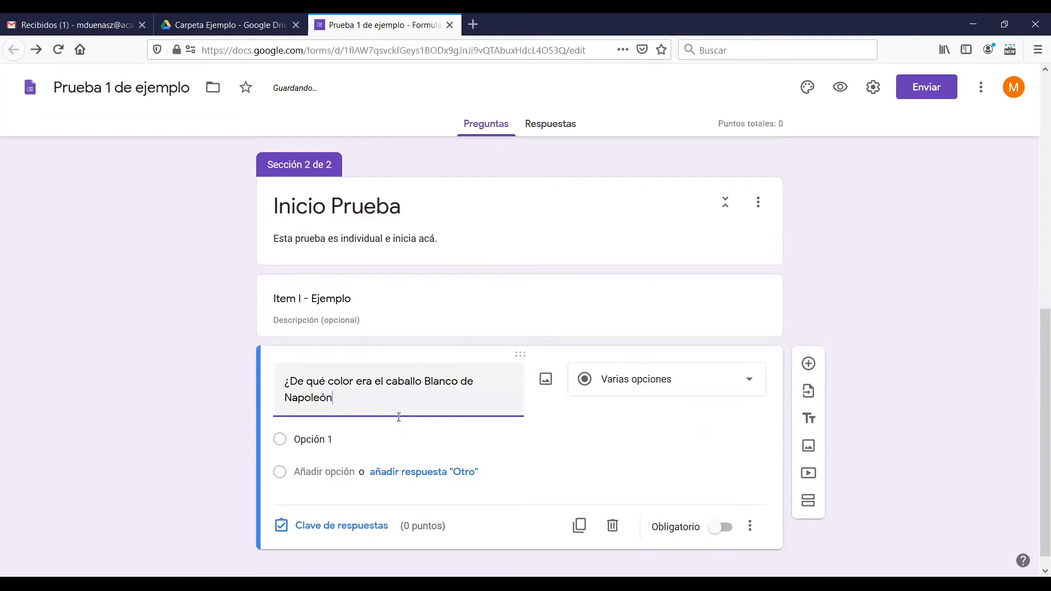
type("?")
left_click(847, 310)
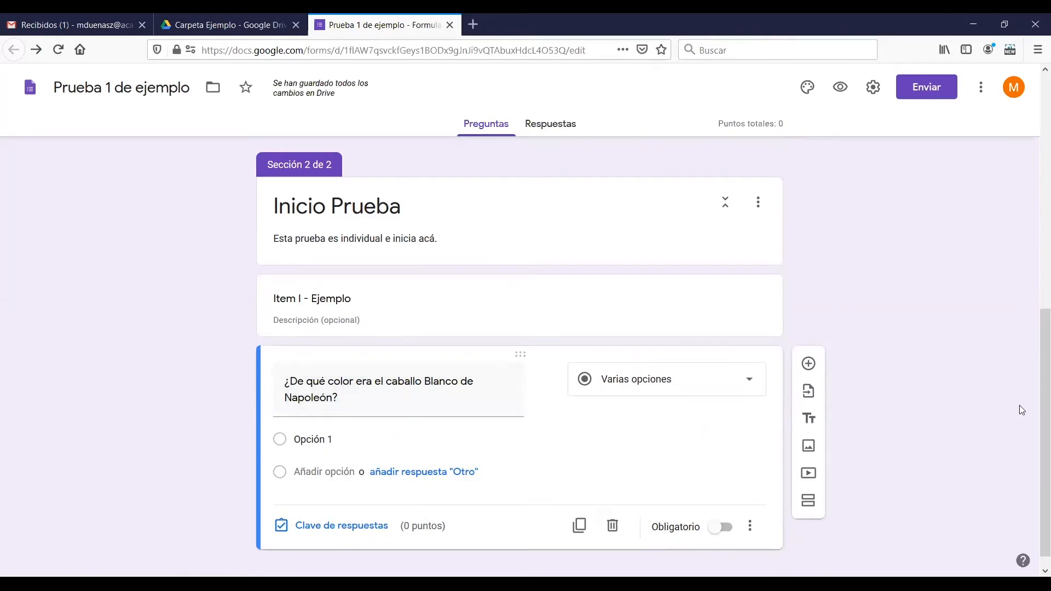
Examine the question types available for the Napoleón question and leave its type as it is
left_click_drag(1033, 447, 1034, 470)
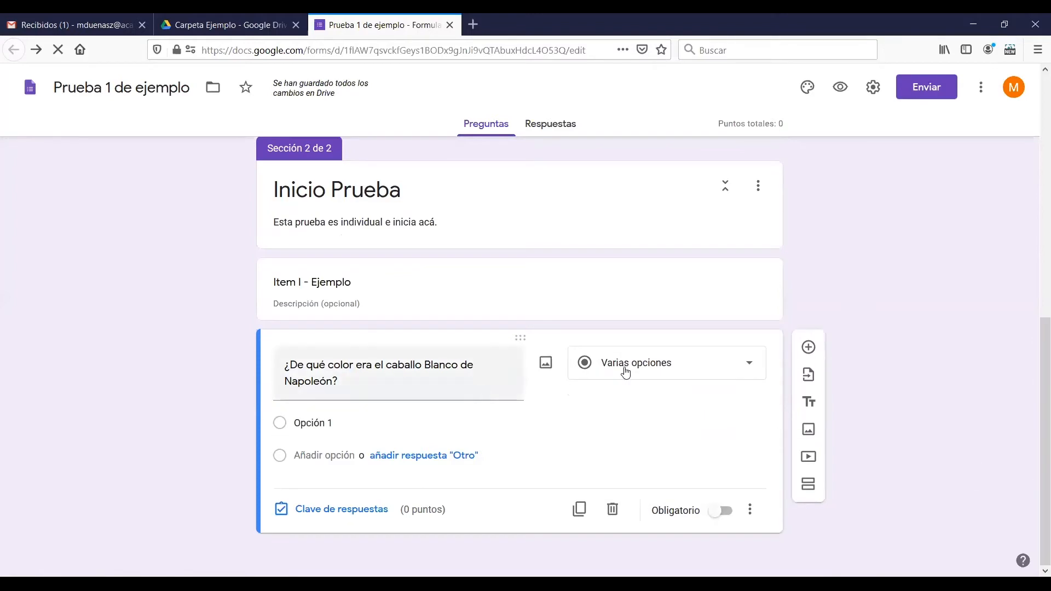
left_click(657, 371)
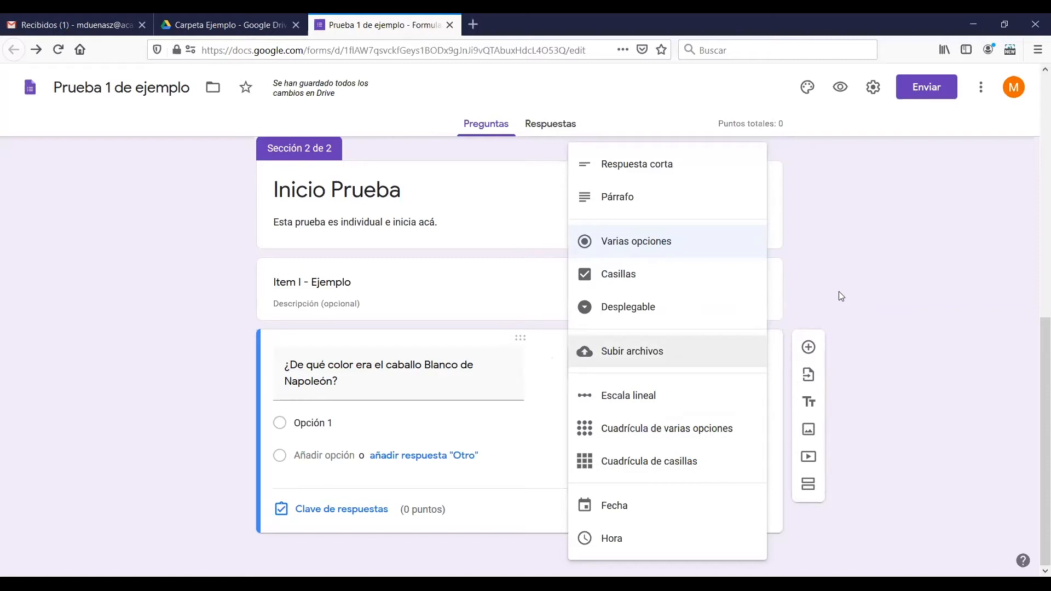
left_click(839, 293)
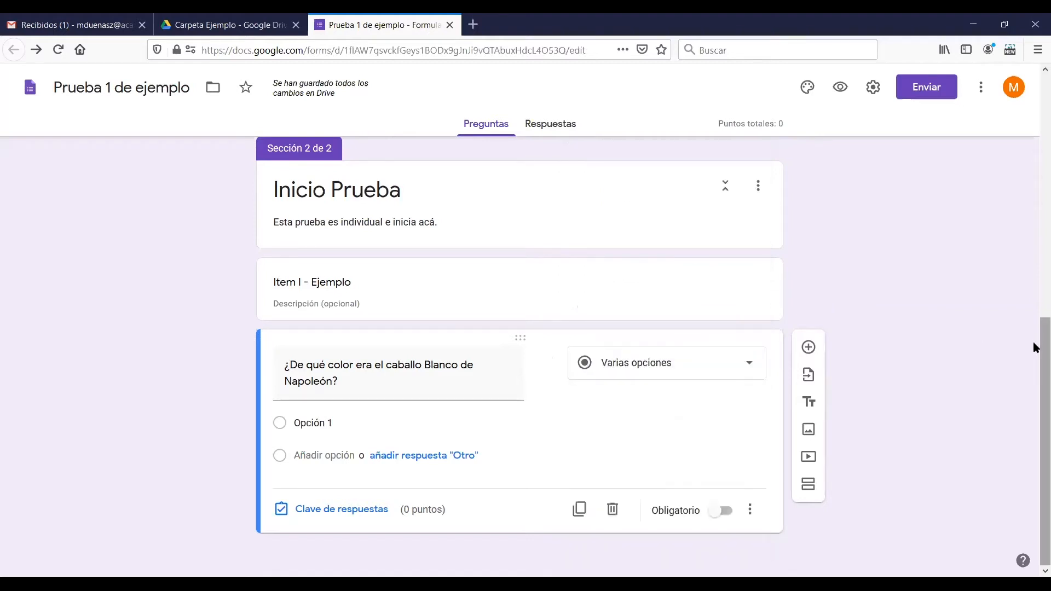
Enter "Blanco" and "Negro" as the first two answer options of the Napoleón question
left_click(345, 423)
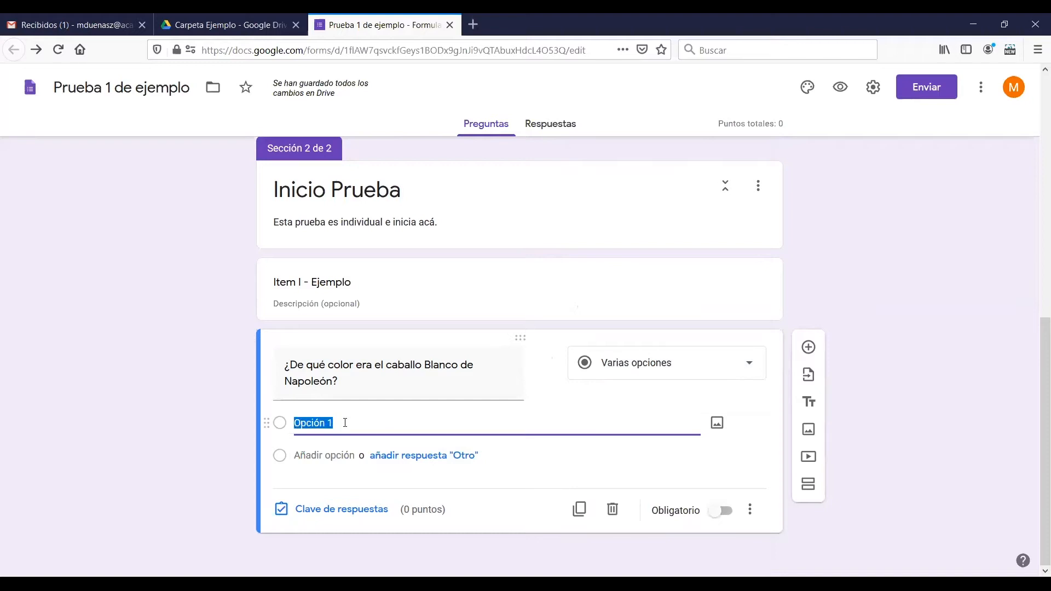
type("Bla")
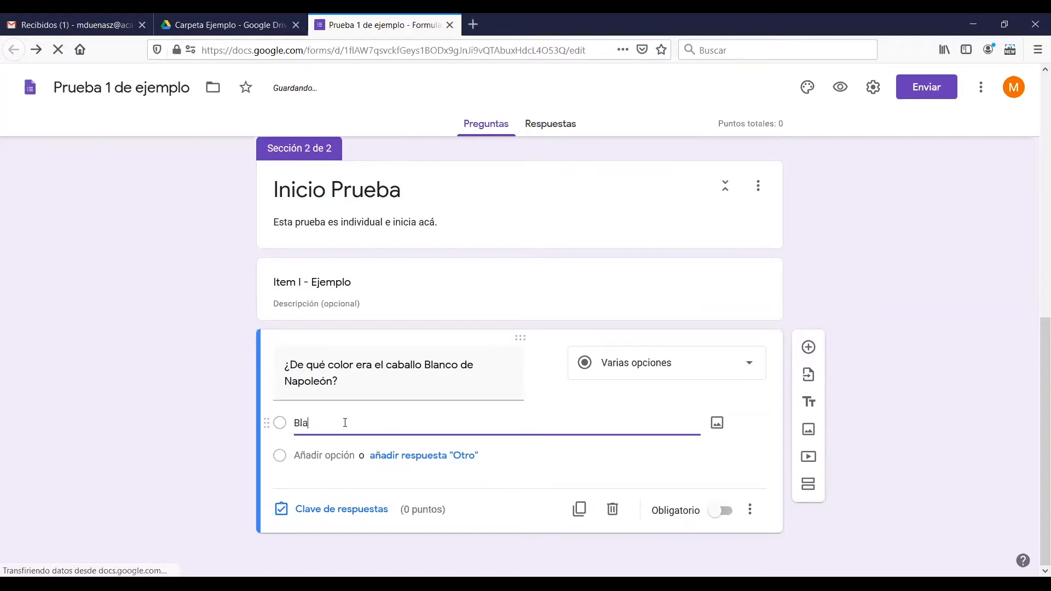
type("nco")
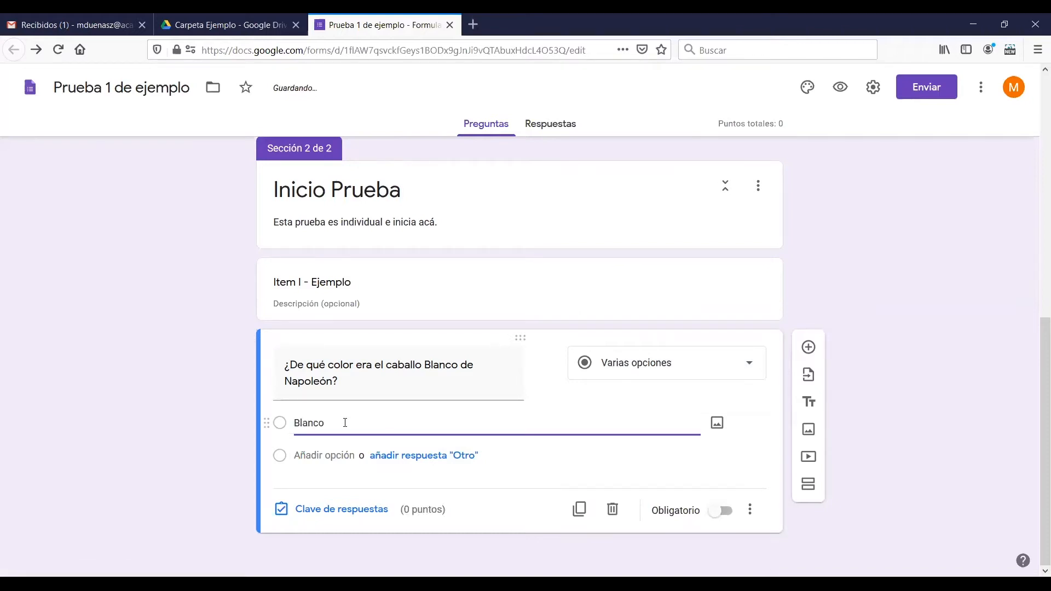
left_click(330, 456)
type("Negro")
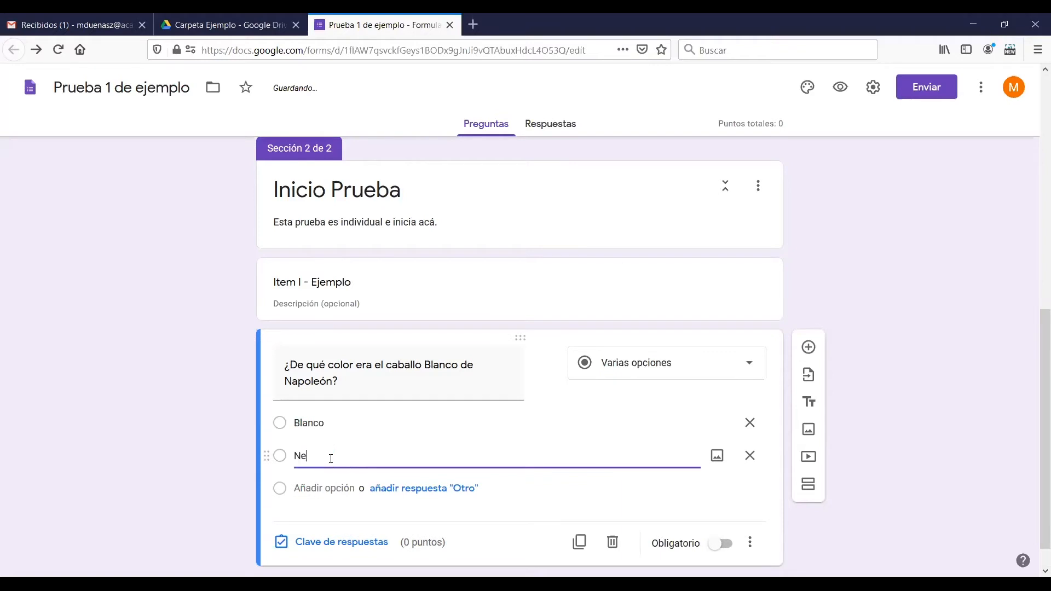
Add "Gris" and "Café" as the third and fourth answer options of the question
left_click(326, 488)
type("Azu")
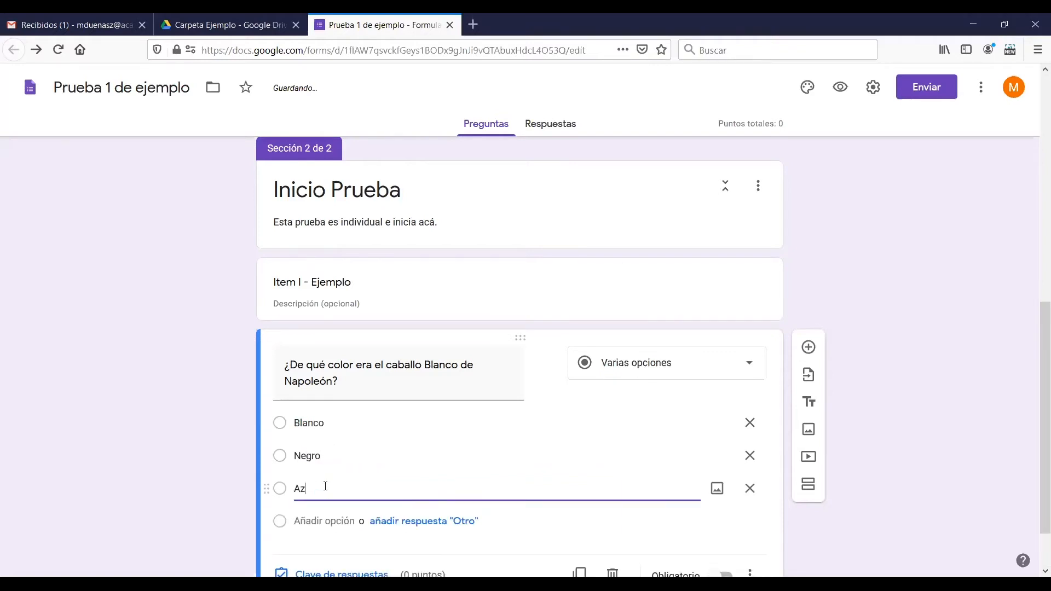
key("BackSpace")
key("BackSpace")
key("BackSpace")
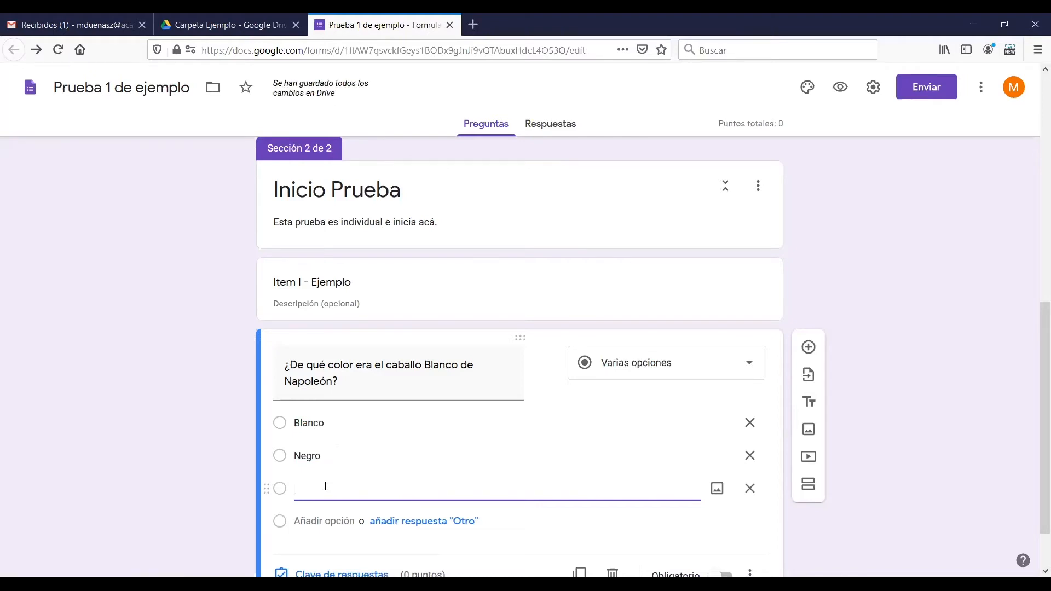
type("Gris")
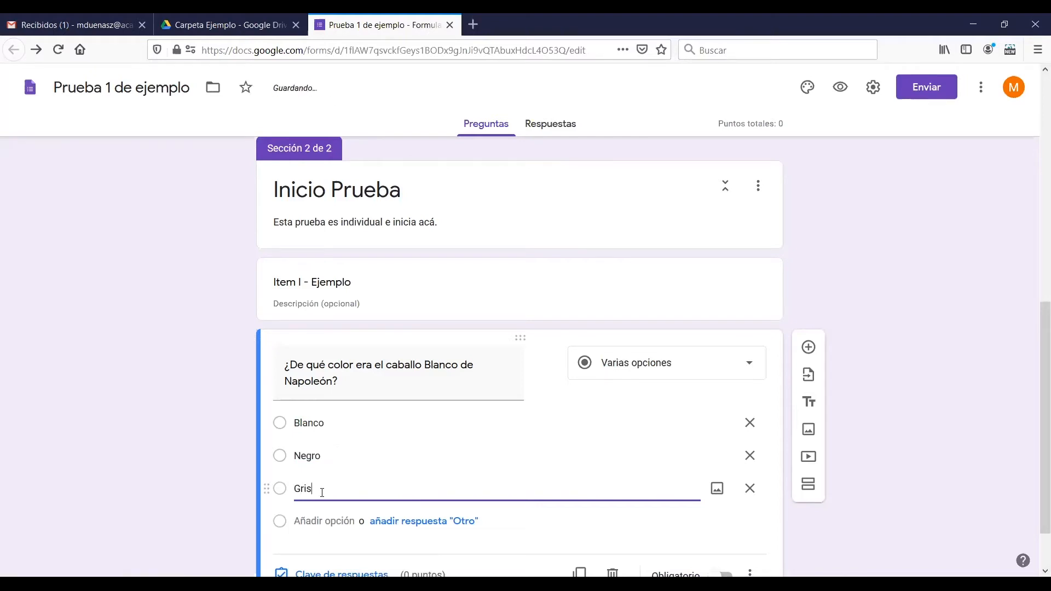
left_click(324, 520)
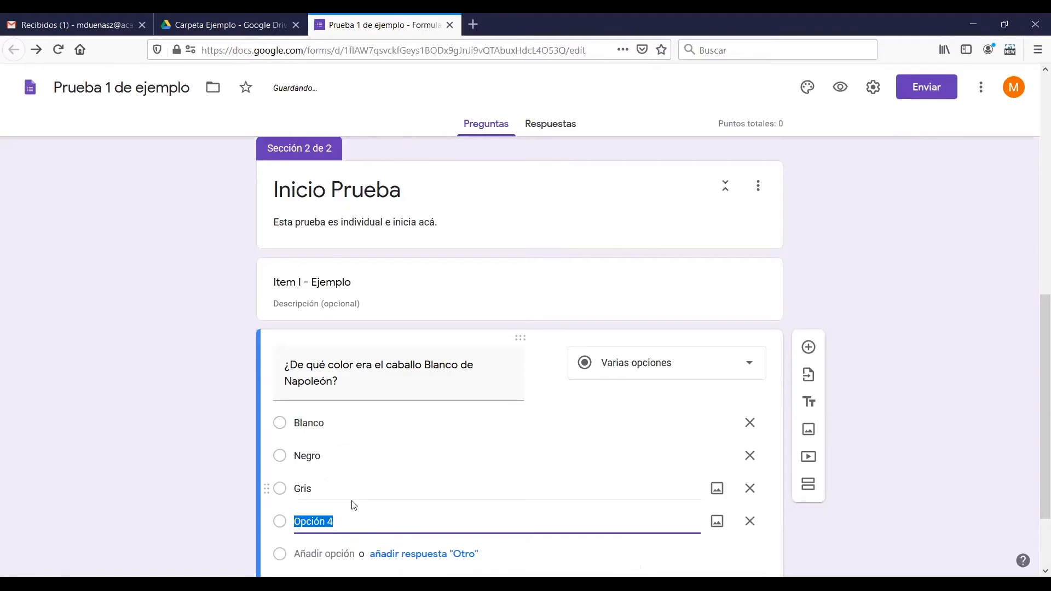
type("Café")
left_click(901, 316)
scroll(1035, 345, "down", 2)
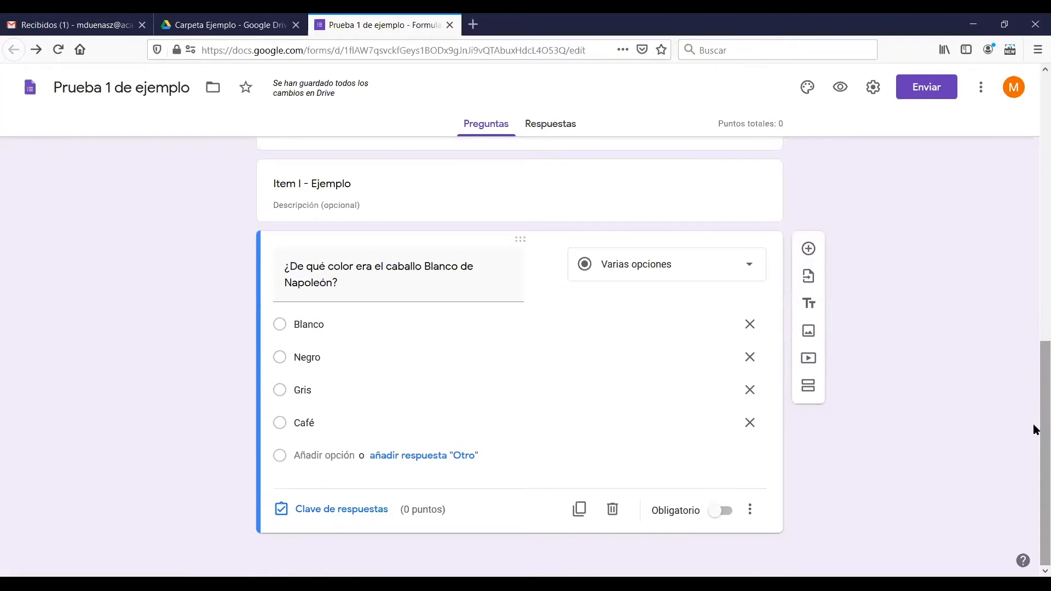
Remove the Café, Gris and Negro answer options, keeping only Blanco
left_click(756, 426)
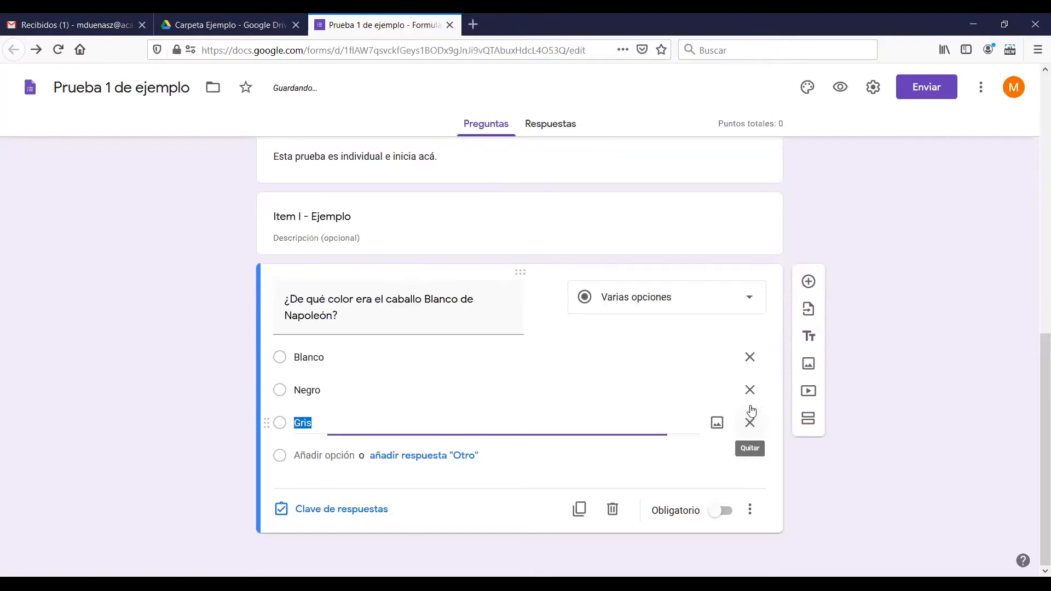
left_click(751, 428)
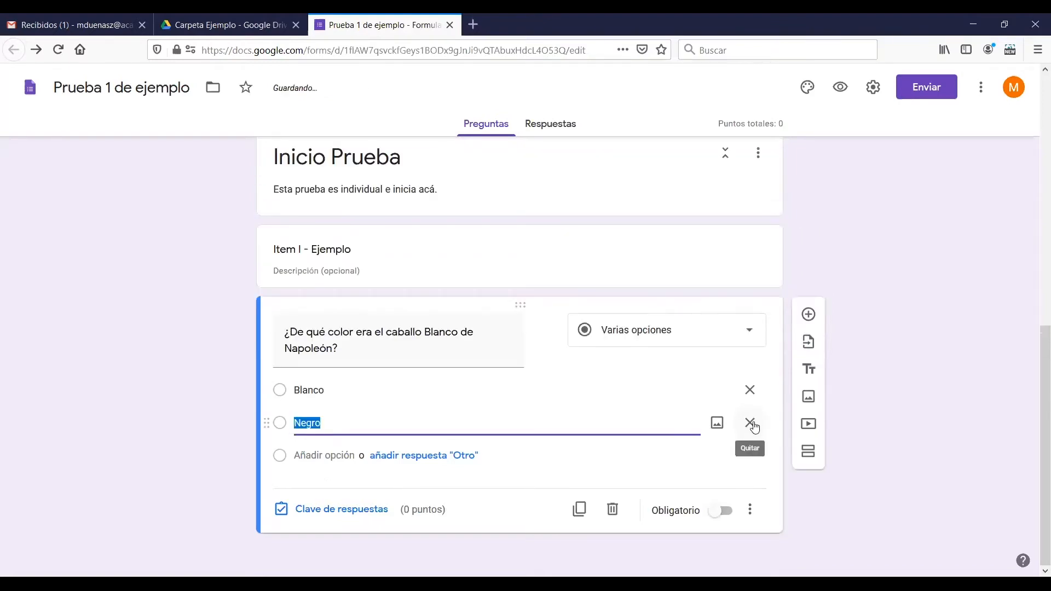
left_click(752, 426)
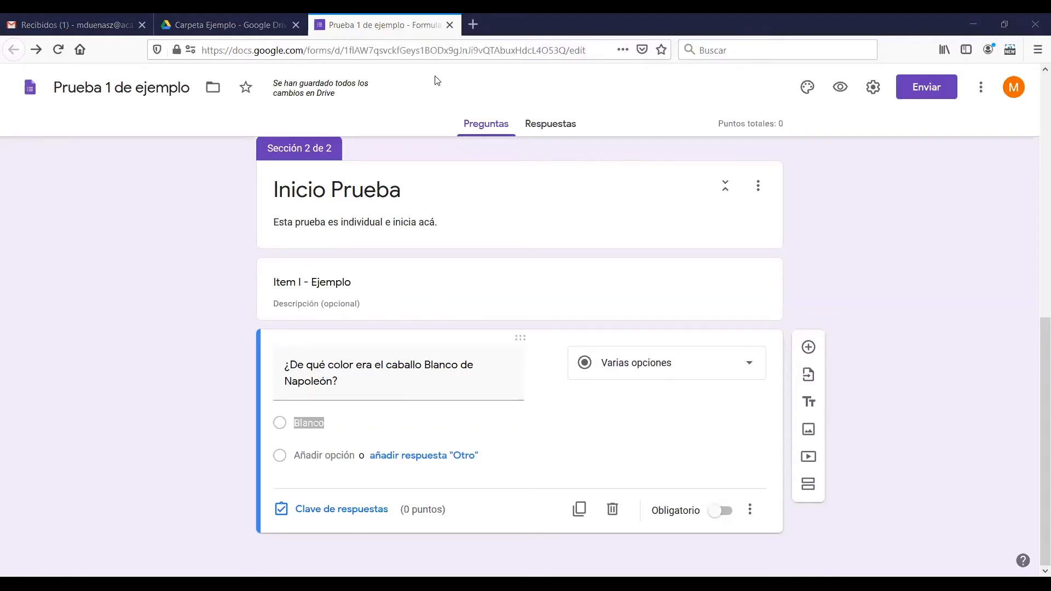
Switch to Microsoft Word by launching it from Windows with a new blank document
key("F5")
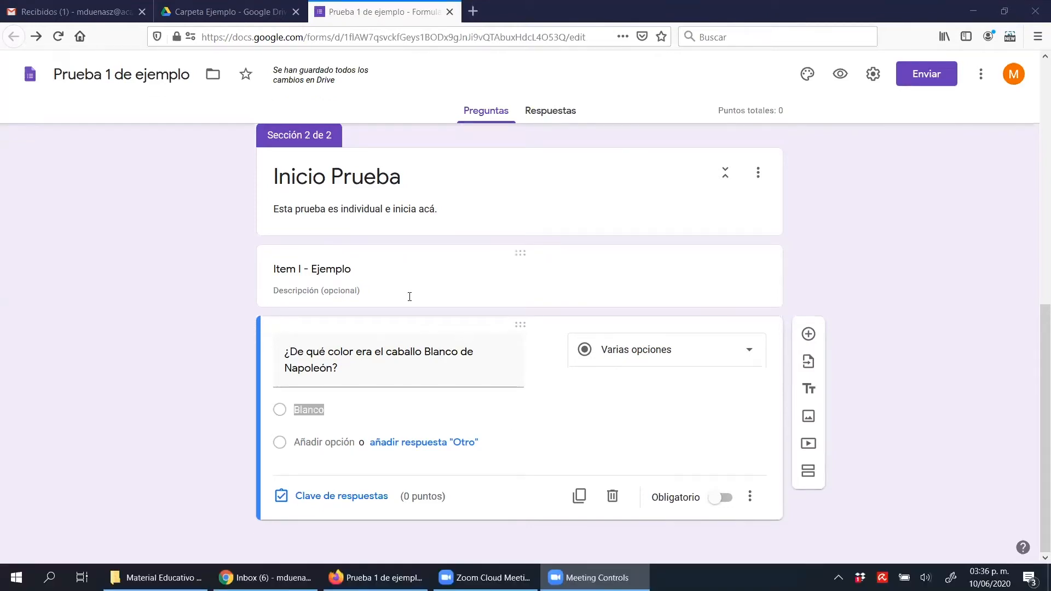
left_click(111, 536)
left_click(16, 572)
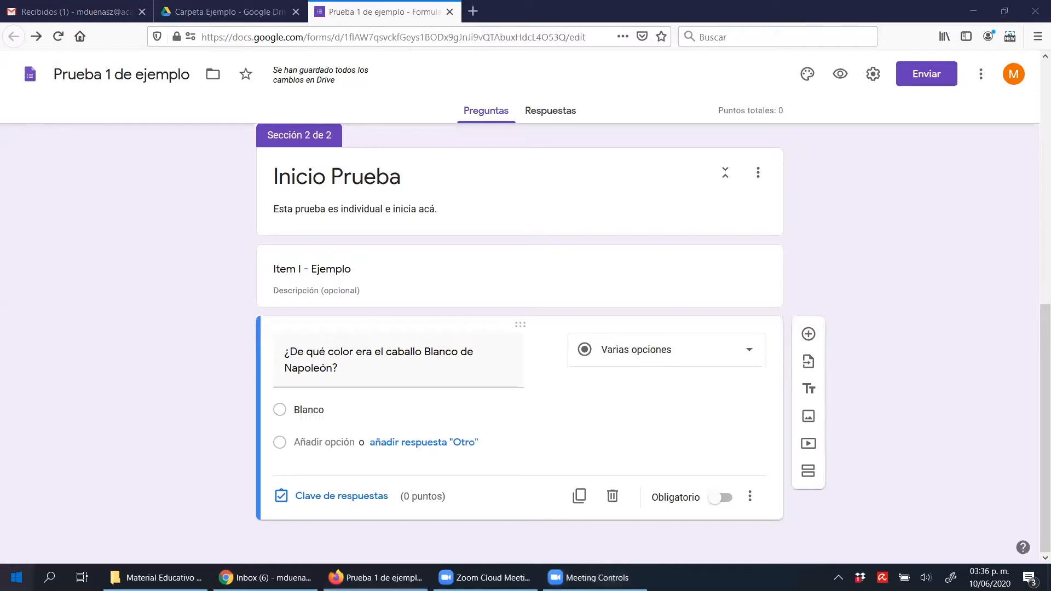
type("word")
key("Return")
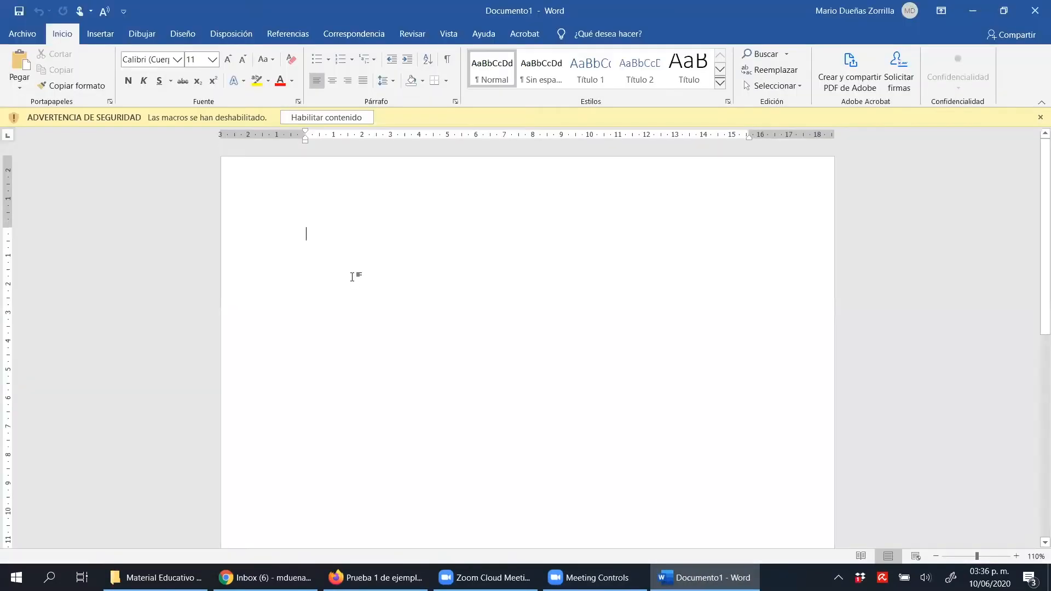
Write the answer options "Blanco", "Negro", "Café" and "Gris" on separate lines of the blank document
type("Blanco")
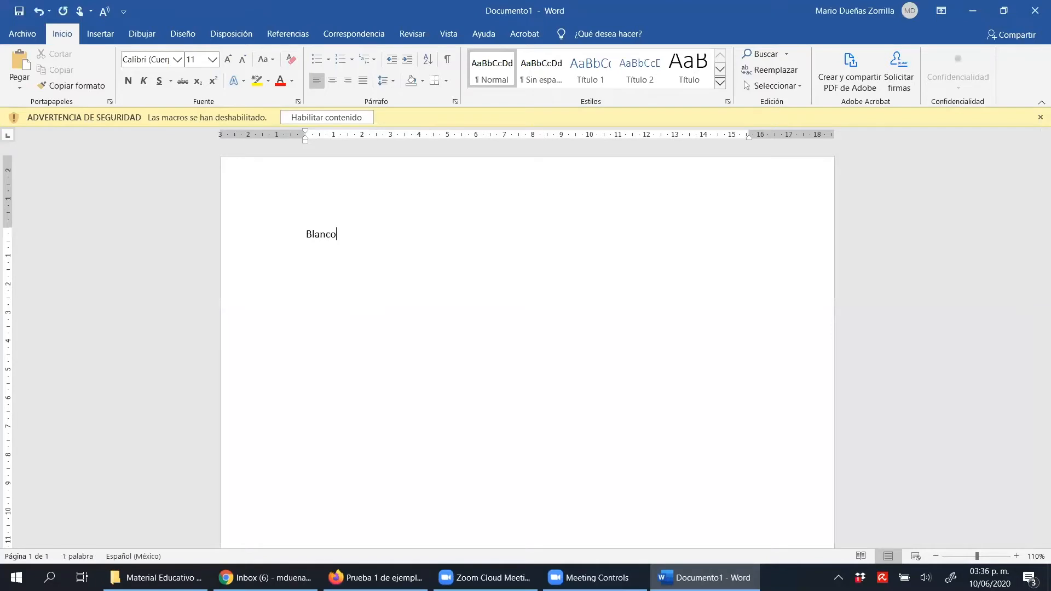
key("Return")
type("Negro")
key("Return")
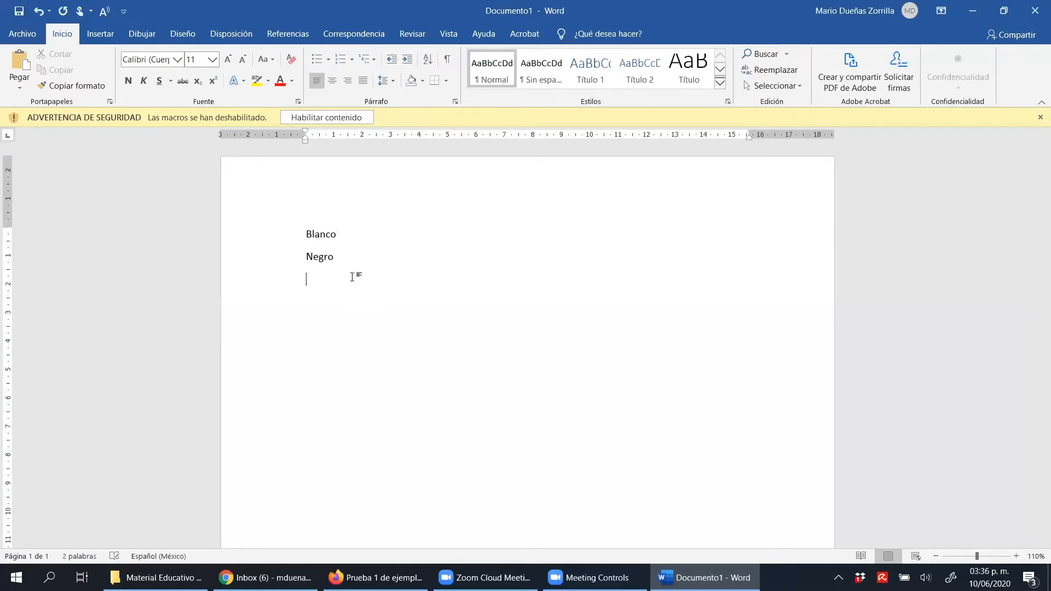
type("Café")
key("Return")
type("Gris")
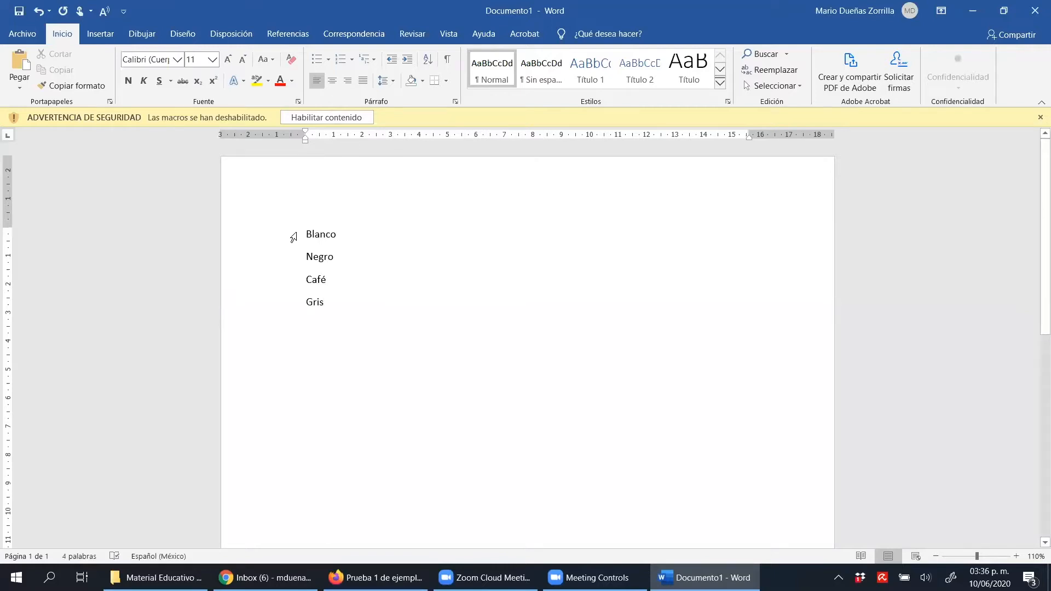
Copy all four colour lines from the document
left_click_drag(302, 230, 349, 312)
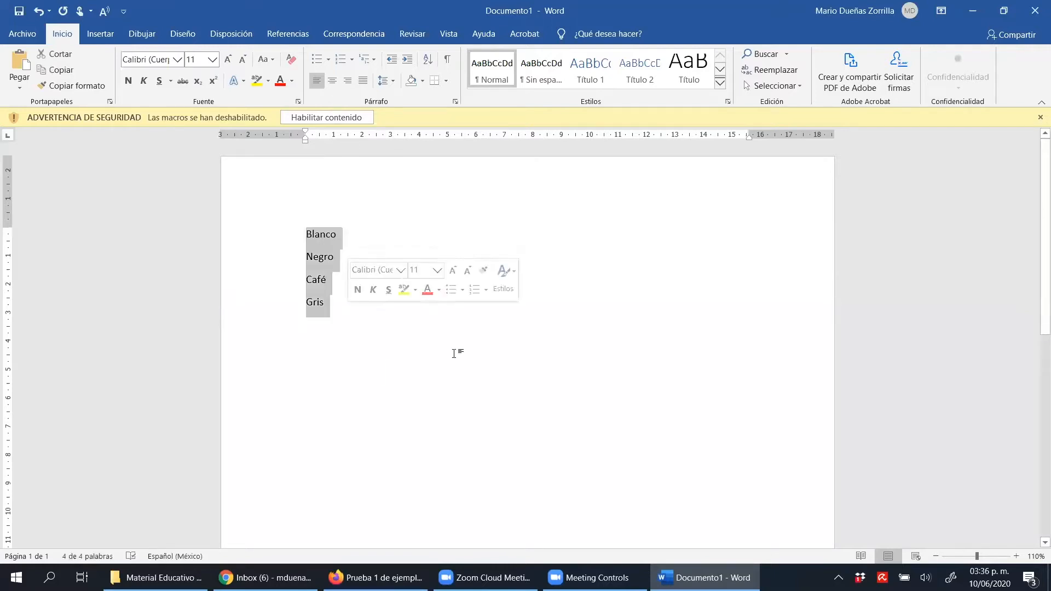
right_click(324, 245)
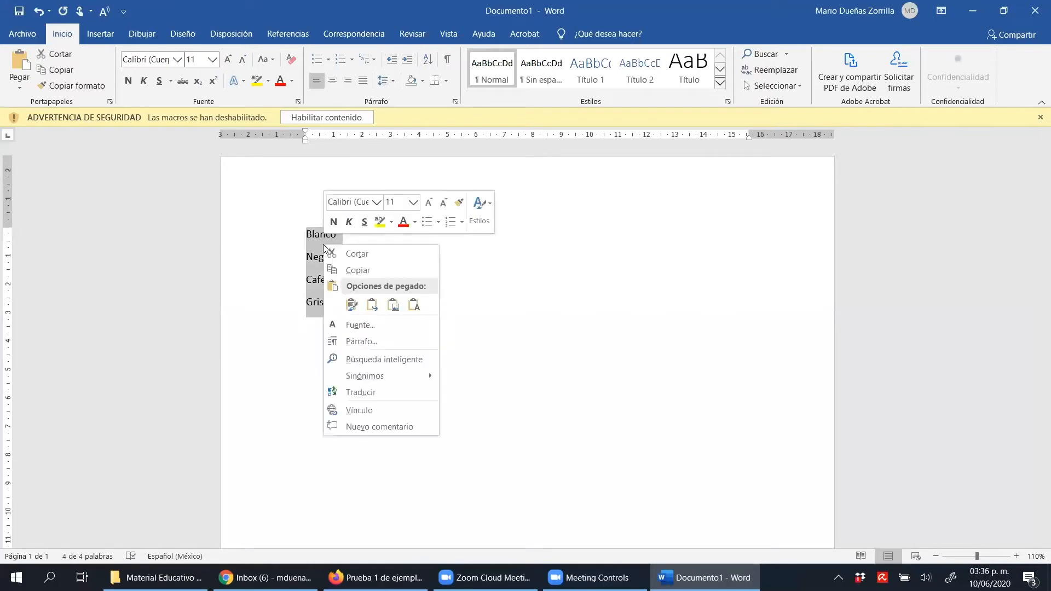
left_click(403, 273)
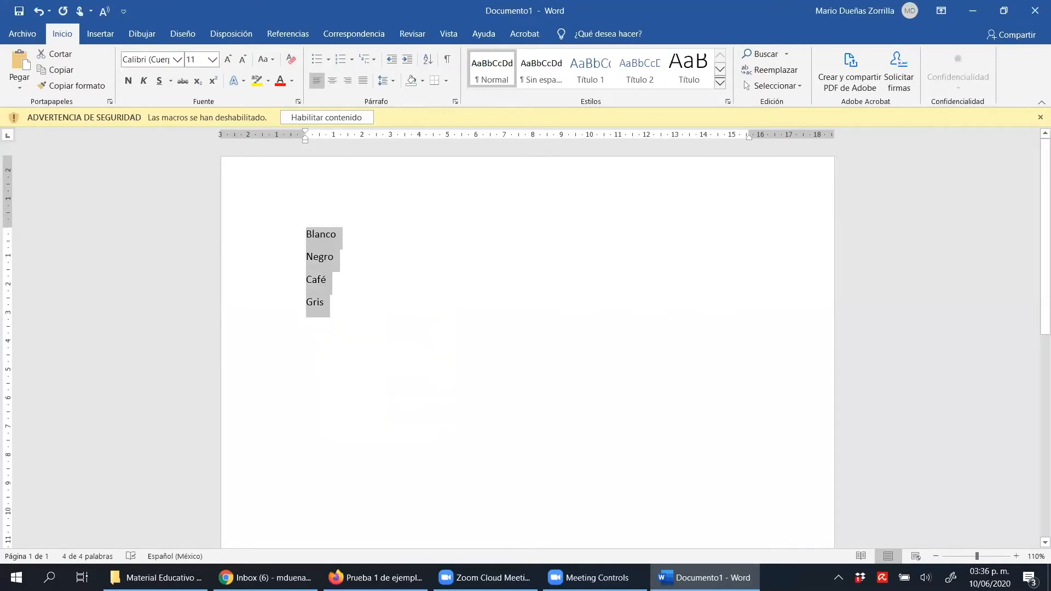
left_click(489, 462)
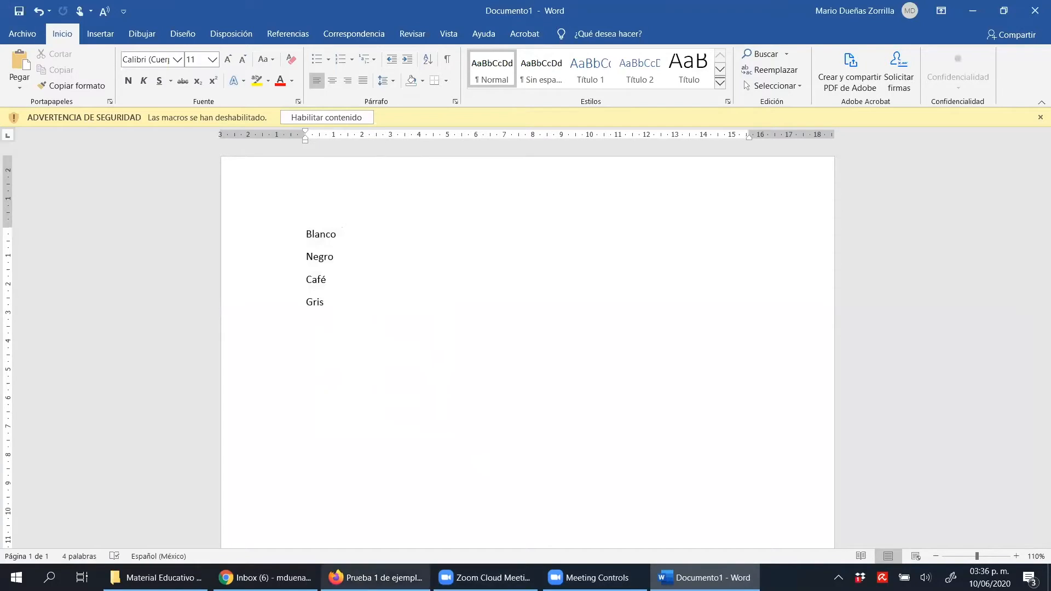
Switch back to the form in Firefox and paste the copied colour list over the question's Blanco answer option
left_click(376, 578)
left_click(309, 411)
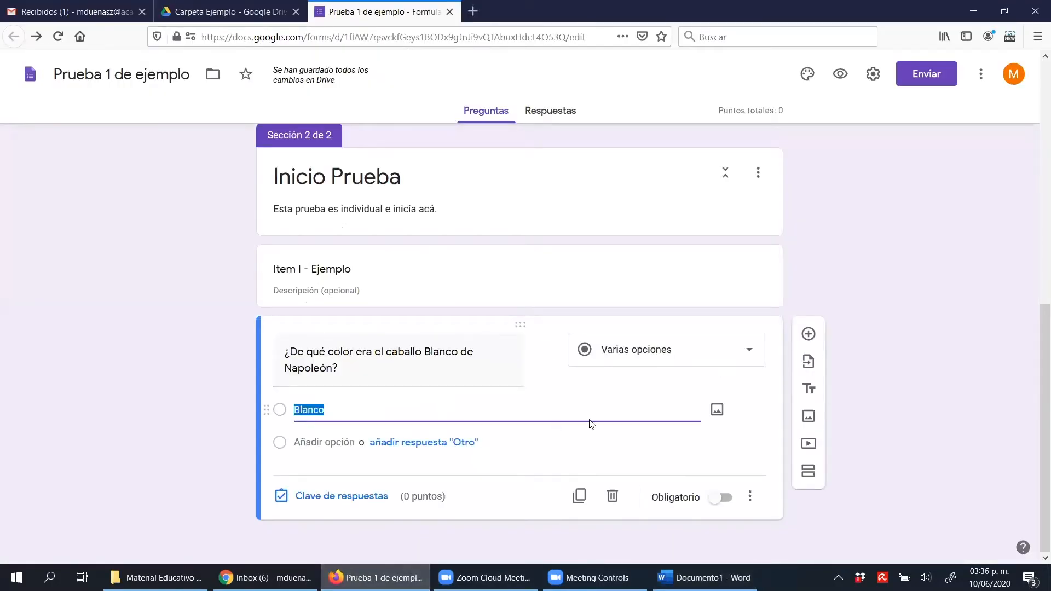
key("ctrl+v")
left_click(936, 306)
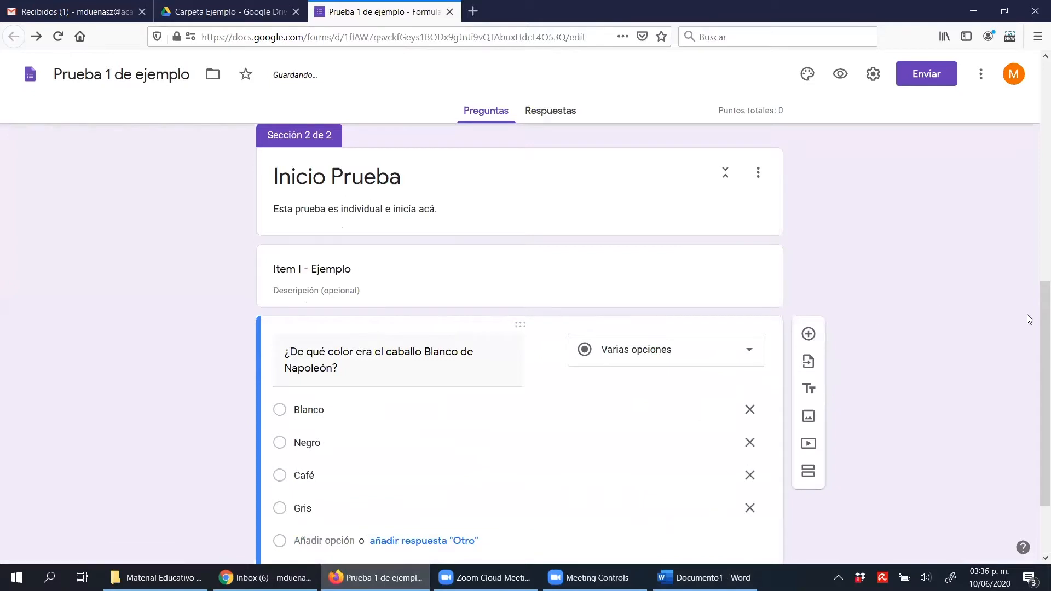
scroll(1035, 323, "down", 3)
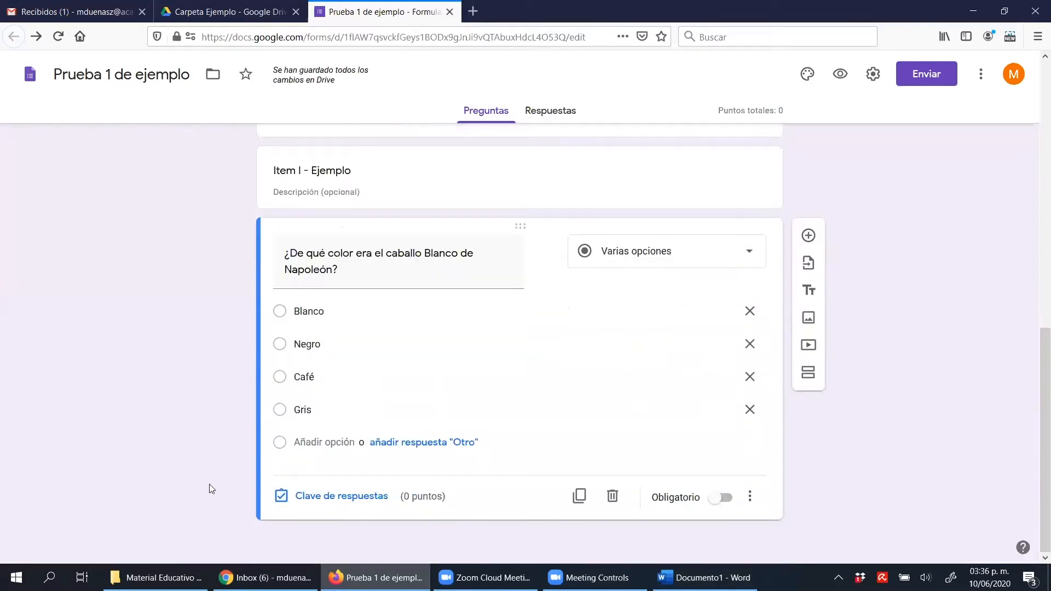
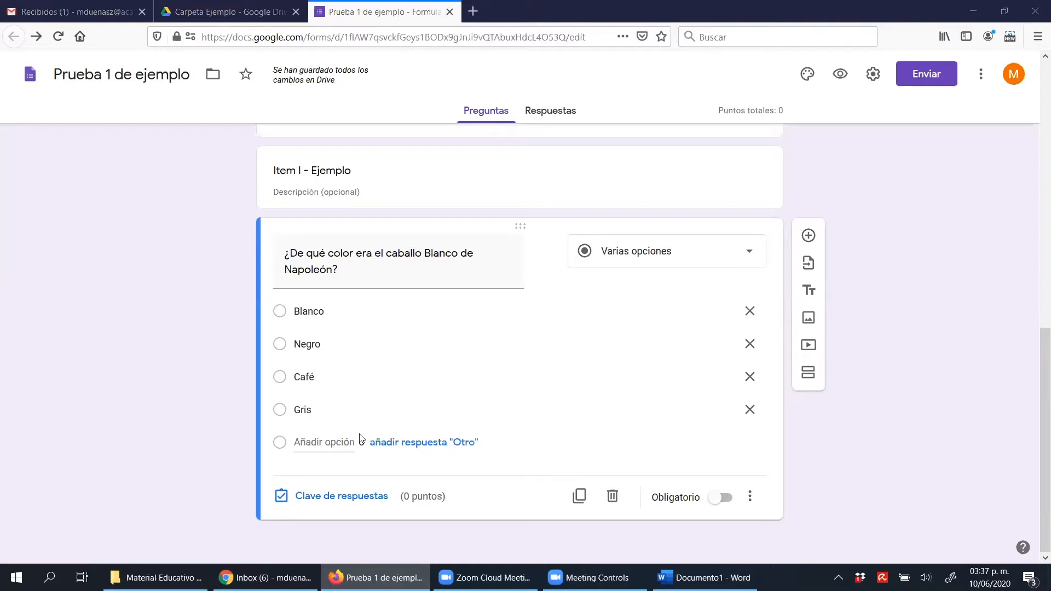
Delete the question's Gris and Café options and rename the remaining two options "Verdadero" and "Falso"
left_click(750, 410)
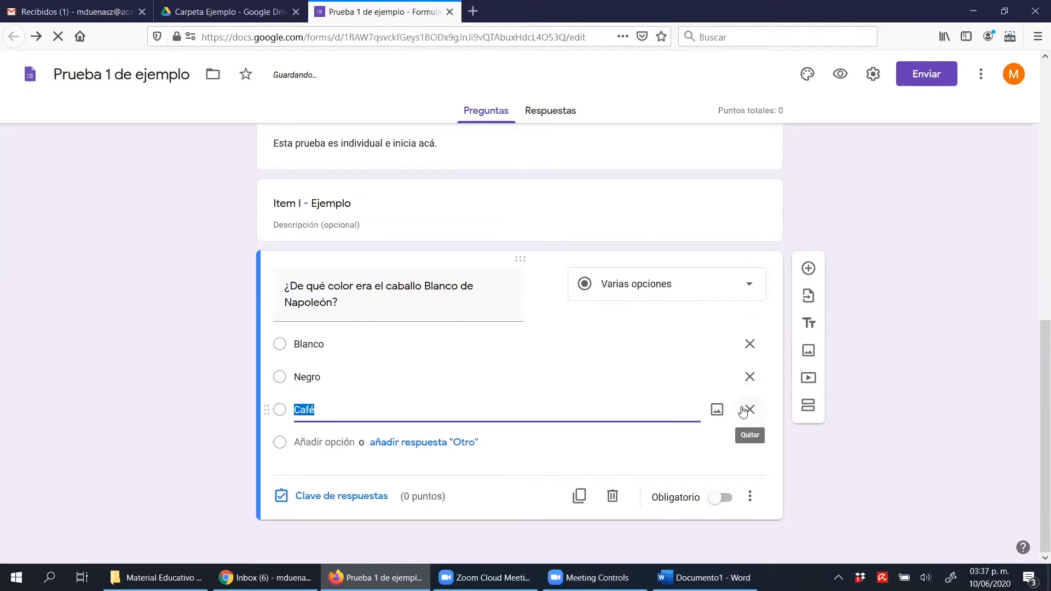
left_click(748, 410)
left_click(454, 372)
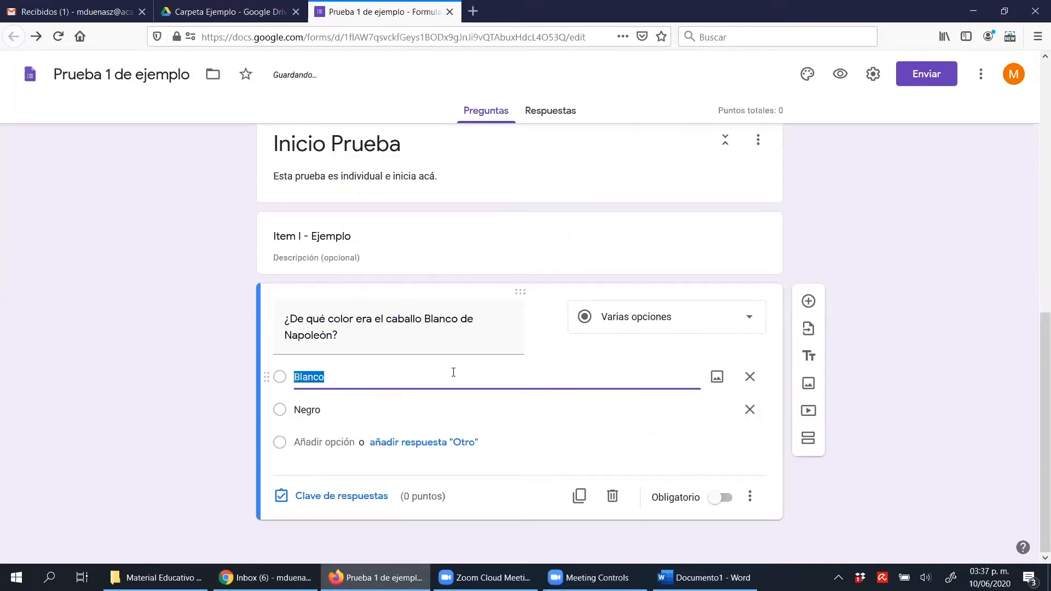
type("Verdadero")
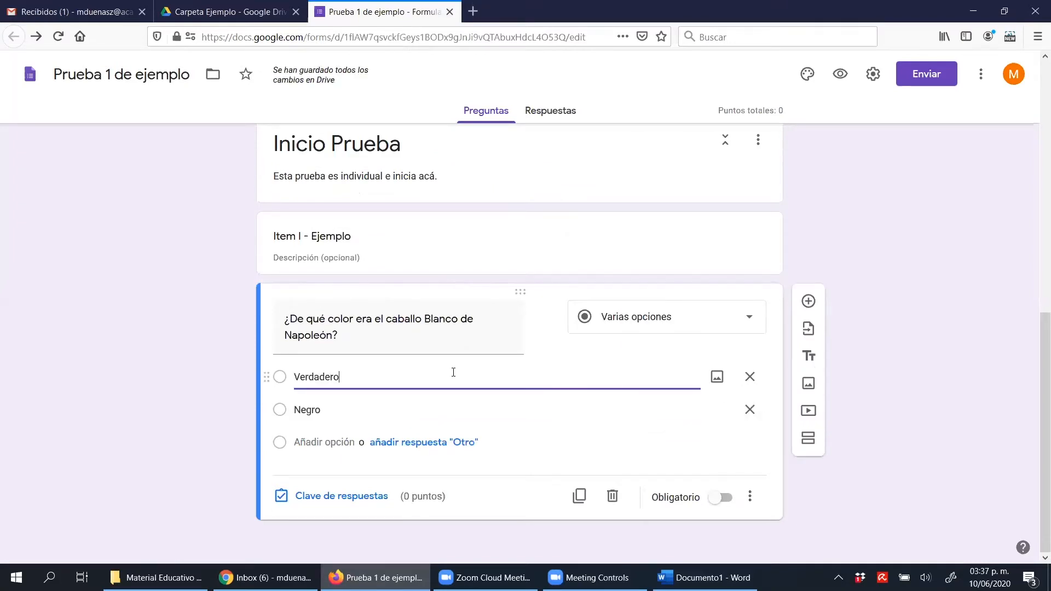
key("Tab")
key("Tab")
key("Tab")
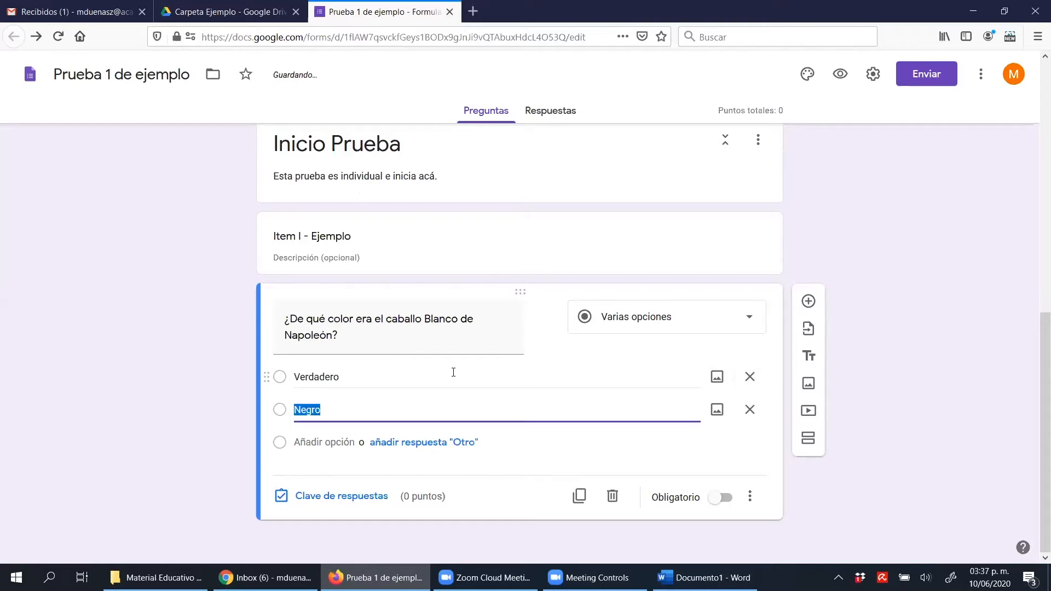
type("Falso")
left_click(905, 310)
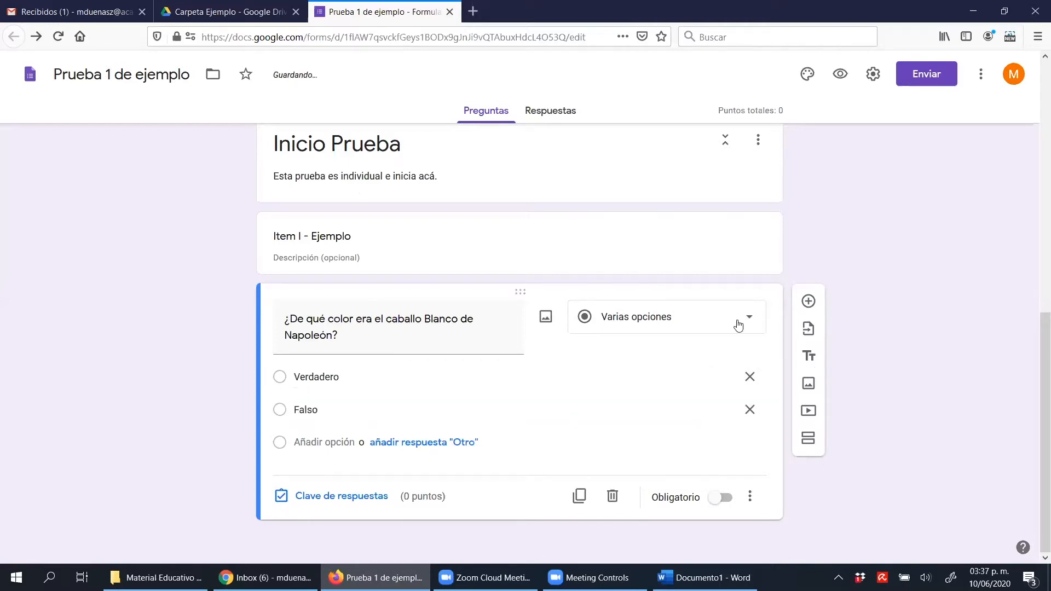
Try the question as Desplegable and as Casillas, and set its type back to Varias opciones
left_click(738, 325)
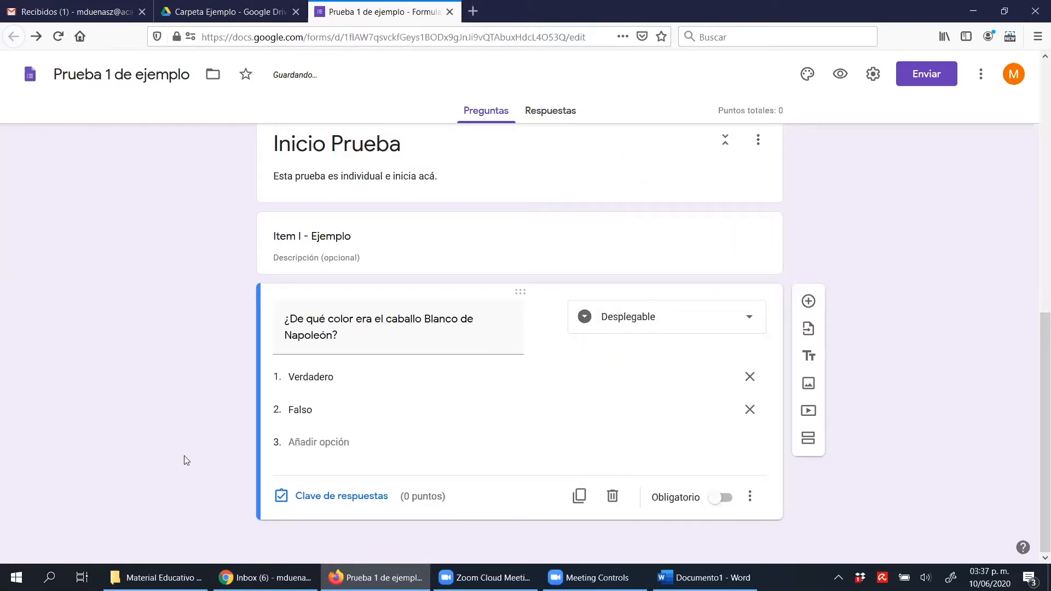
left_click(644, 321)
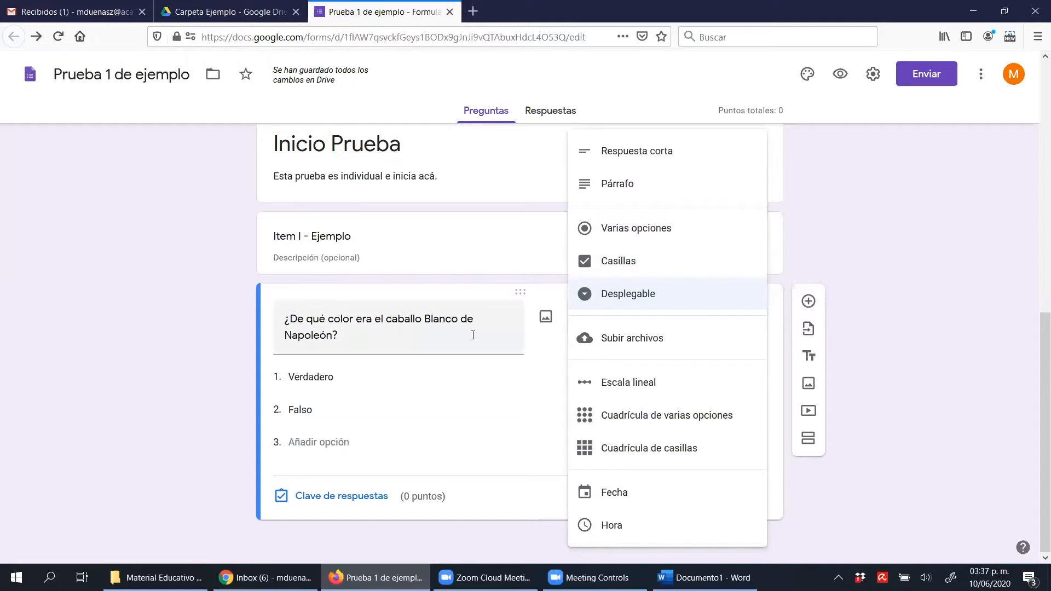
left_click(842, 265)
left_click(681, 323)
left_click(686, 271)
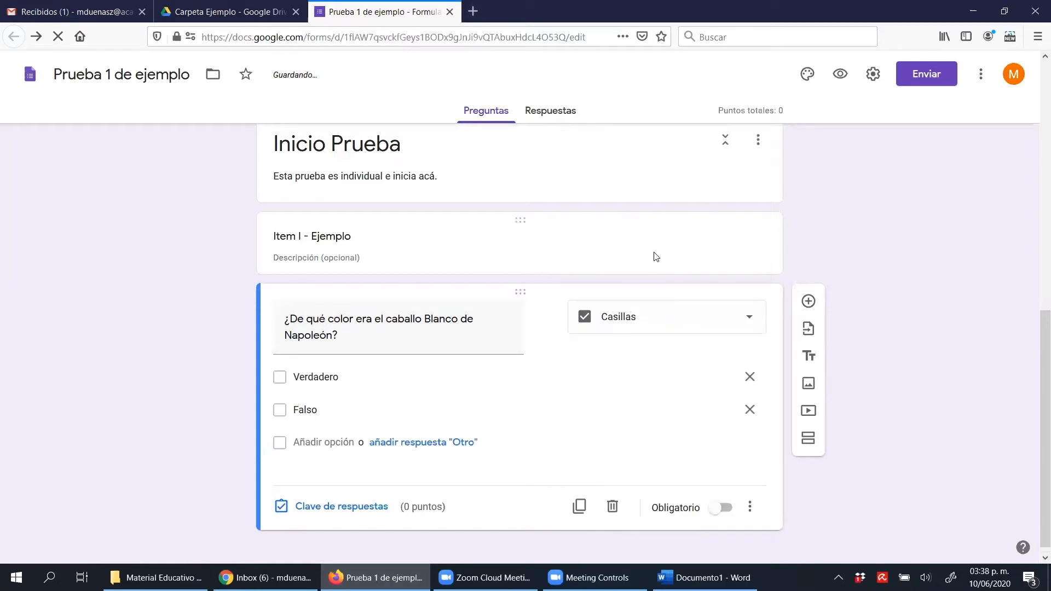
left_click(674, 320)
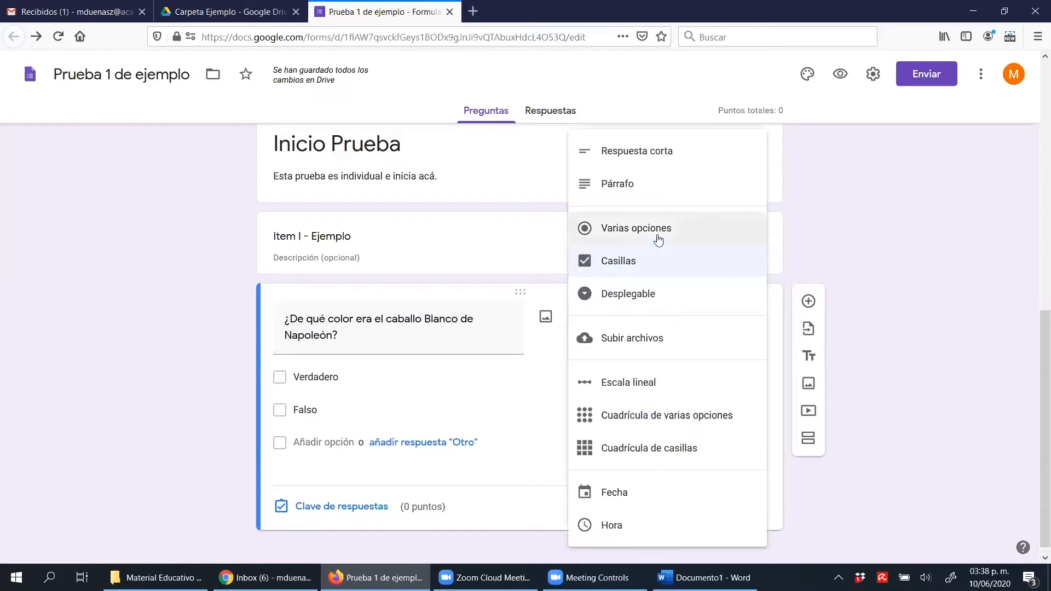
key("Return")
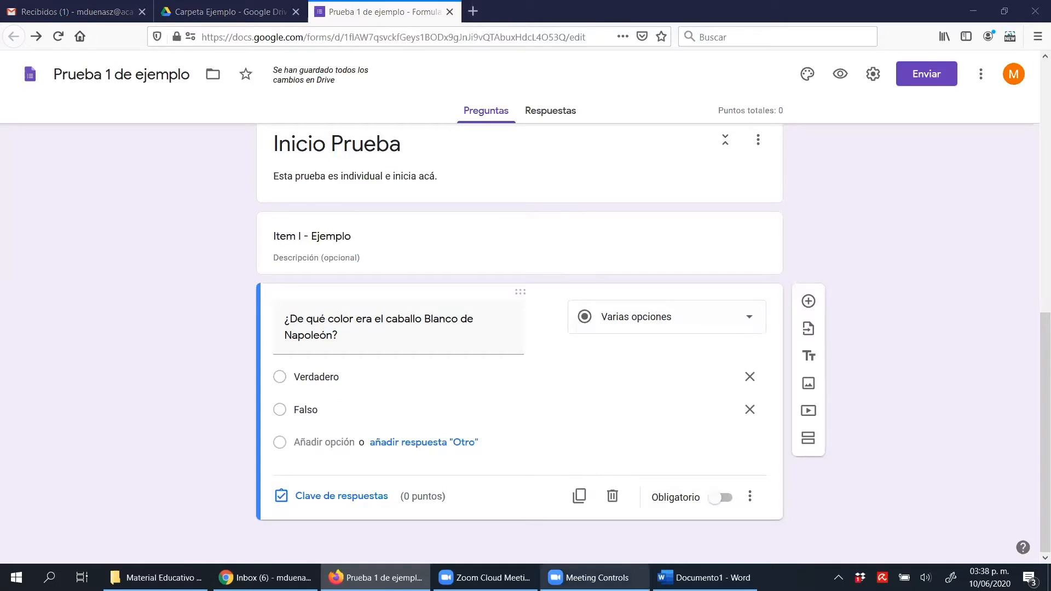
left_click(484, 578)
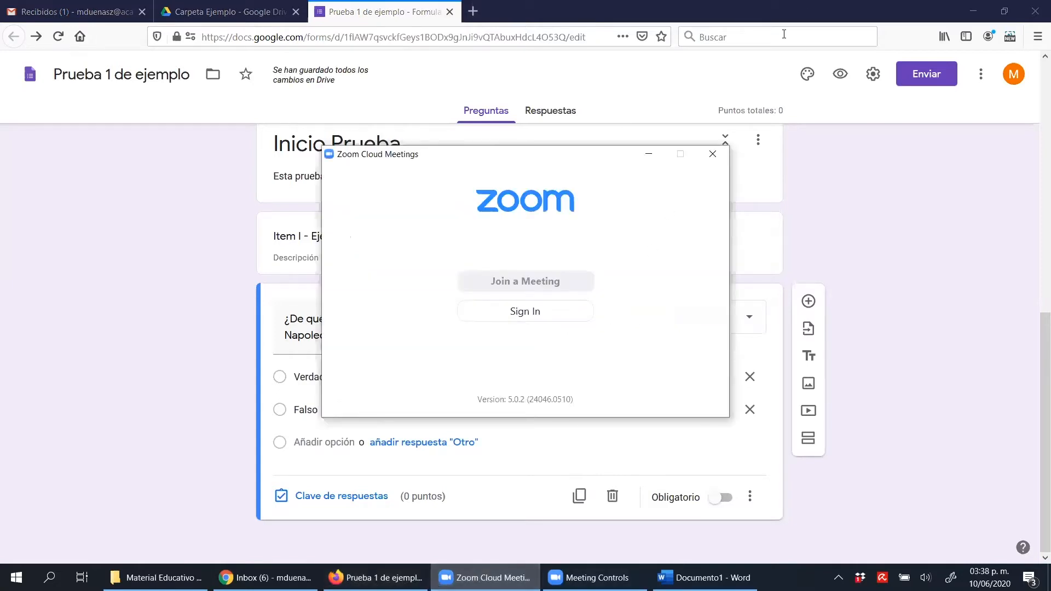
left_click(746, 17)
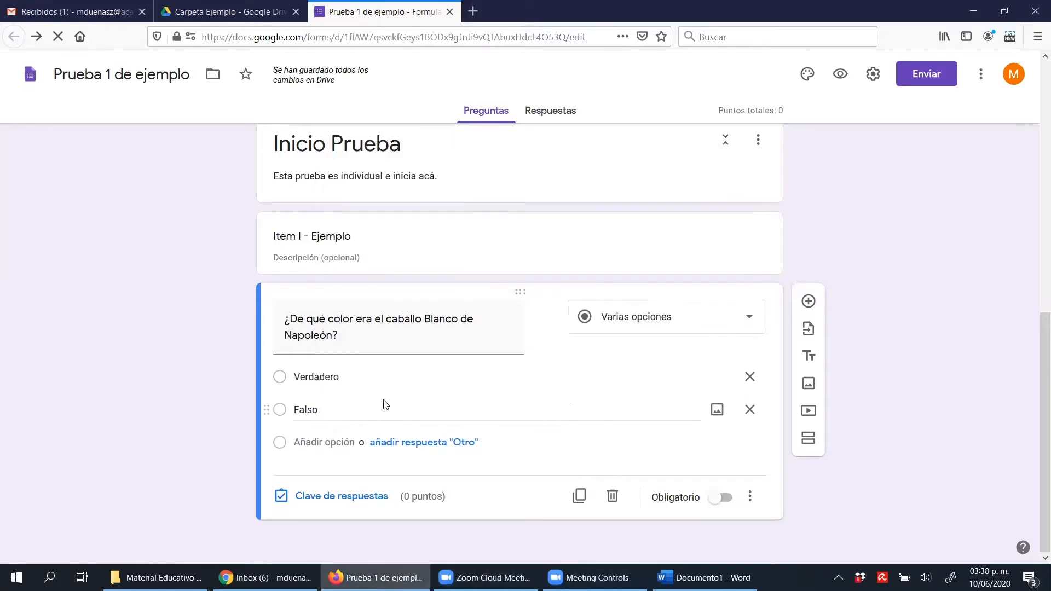
Delete the Falso option and paste the copied colour list over the Verdadero option
left_click(354, 377)
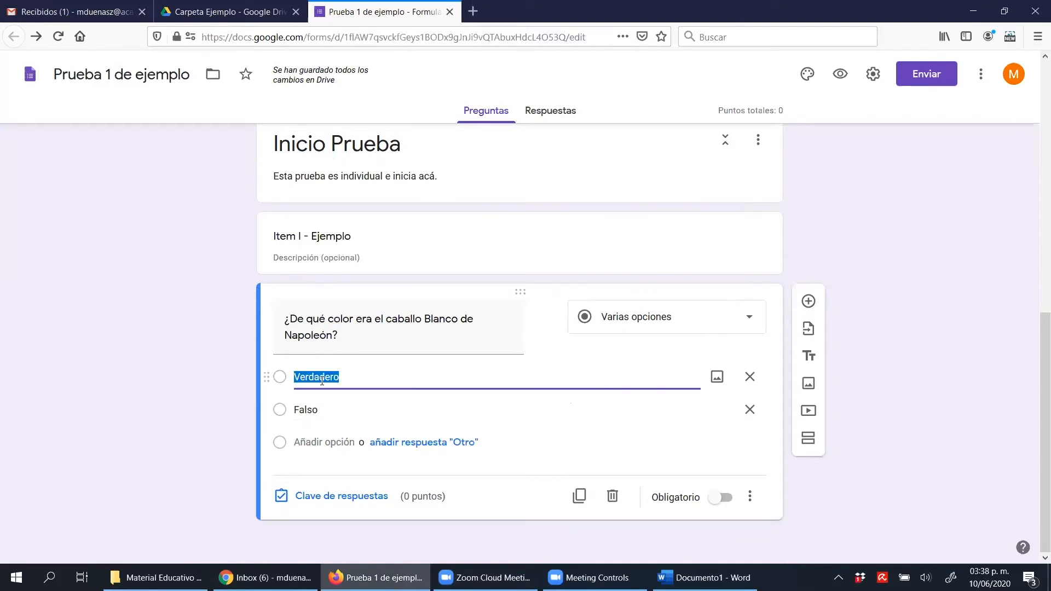
left_click(750, 409)
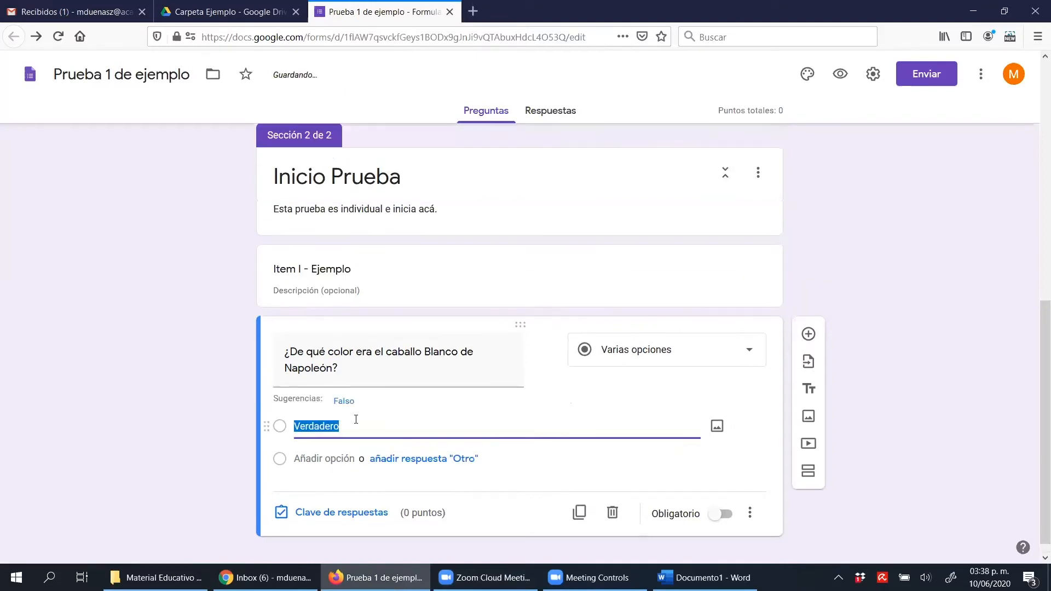
type("Blanco Negro Café Gris")
scroll(181, 416, "down", 2)
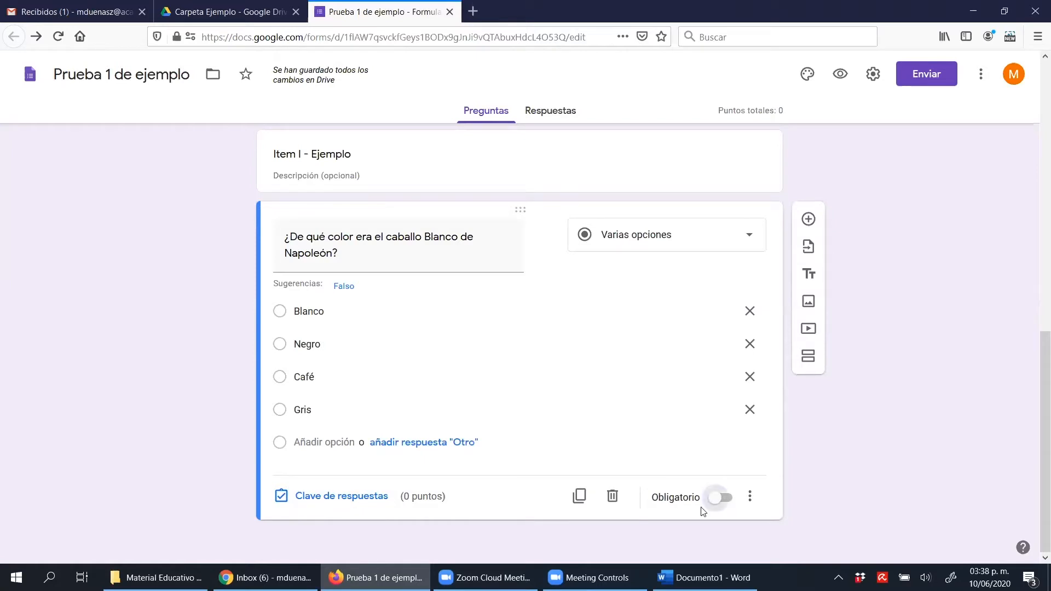
Make the question required and set its answer key to Café, worth 3 points
left_click(714, 499)
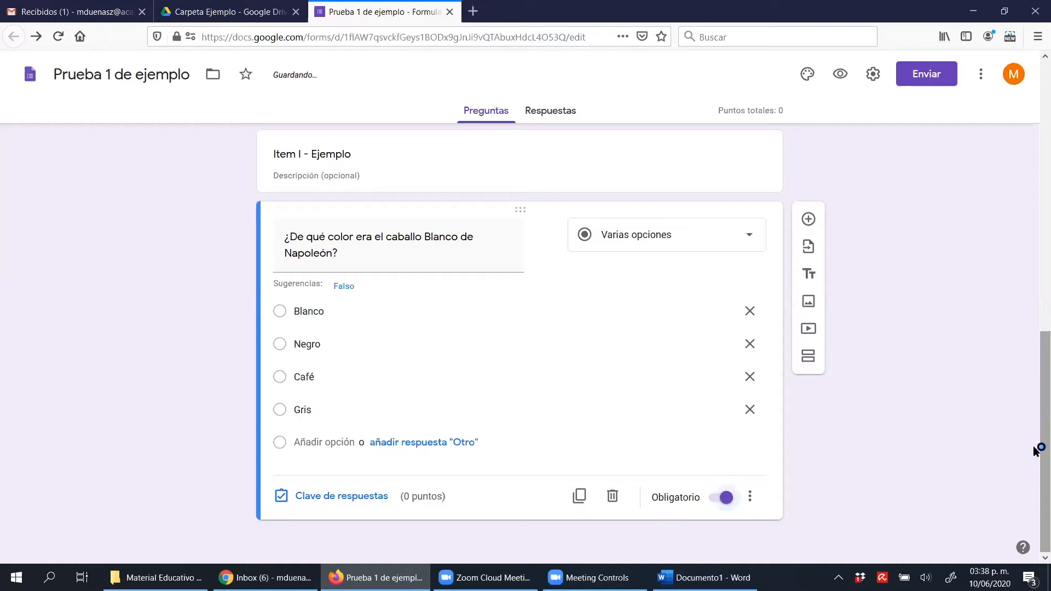
left_click(374, 499)
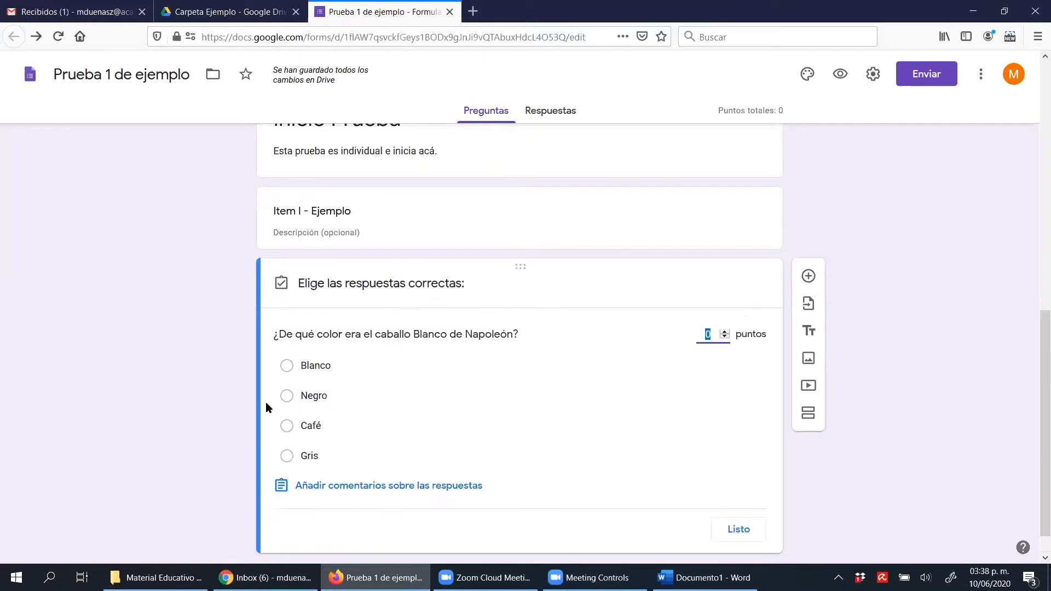
scroll(1036, 341, "down", 2)
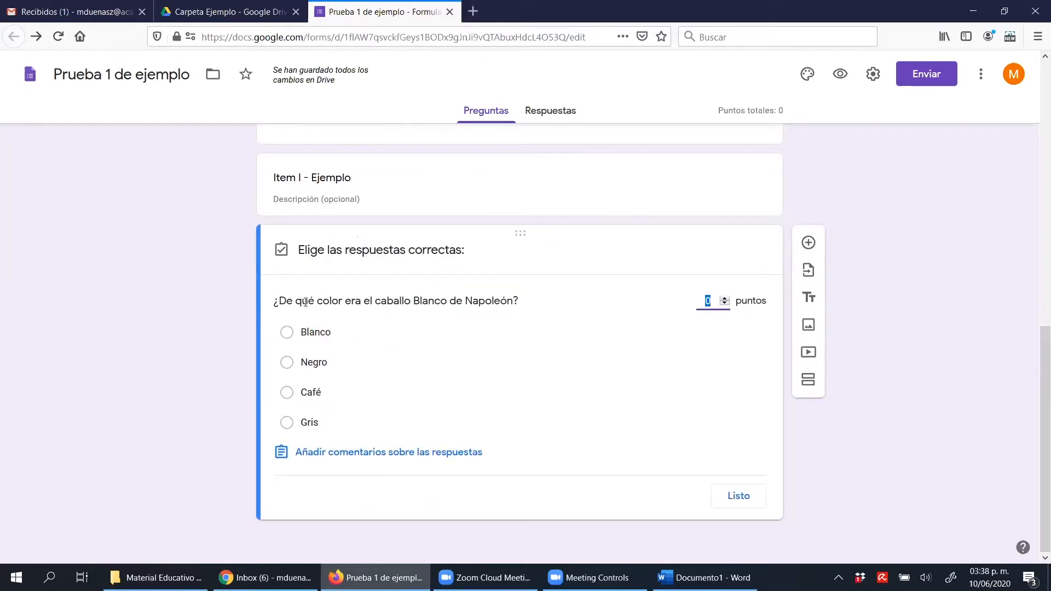
left_click_drag(274, 301, 589, 301)
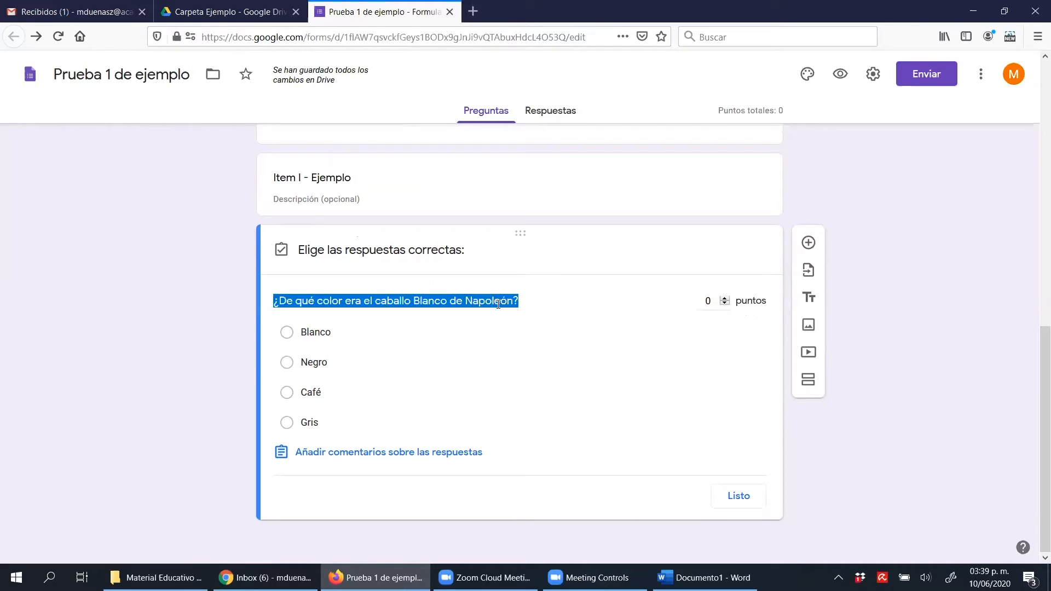
left_click(593, 306)
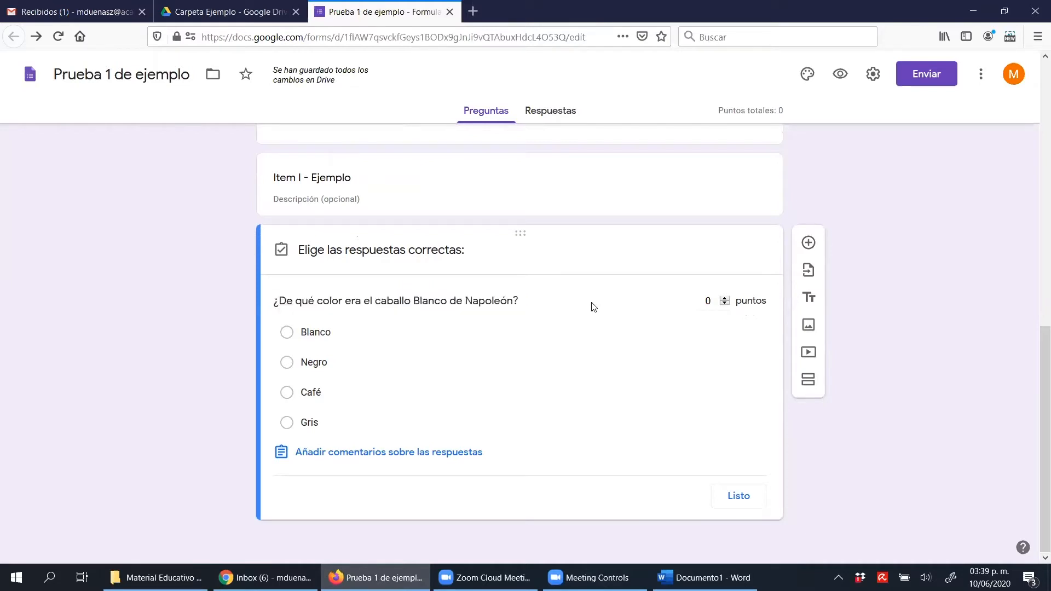
left_click(724, 300)
left_click(312, 395)
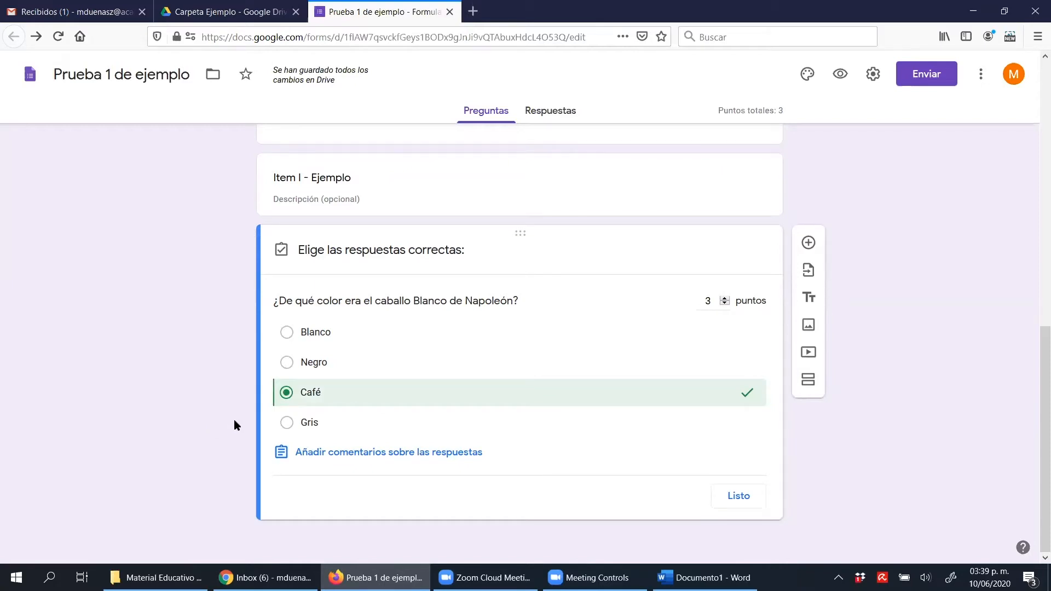
Try marking Negro as an additional correct answer and clear it again, keeping only Café selected
left_click(289, 369)
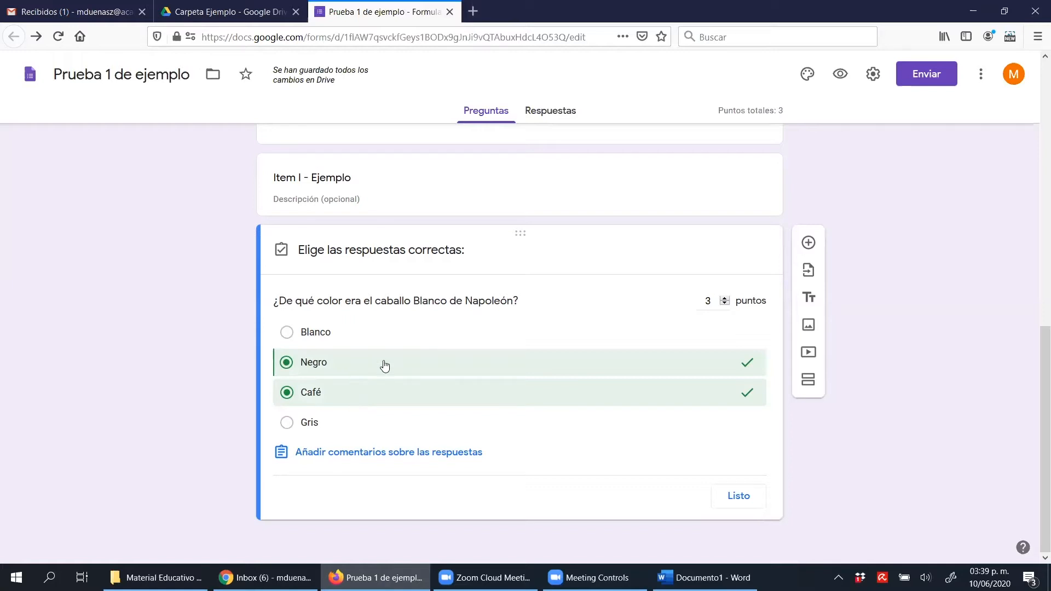
left_click(385, 364)
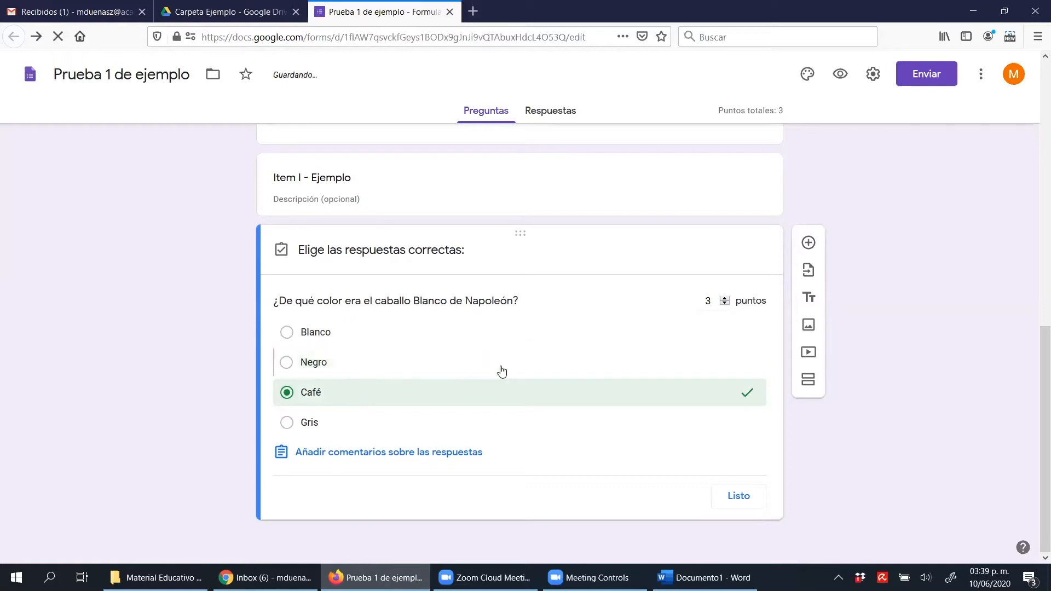
left_click(347, 398)
left_click(354, 403)
Add the answer comment "No, no era de ese color." for incorrect responses
left_click(438, 453)
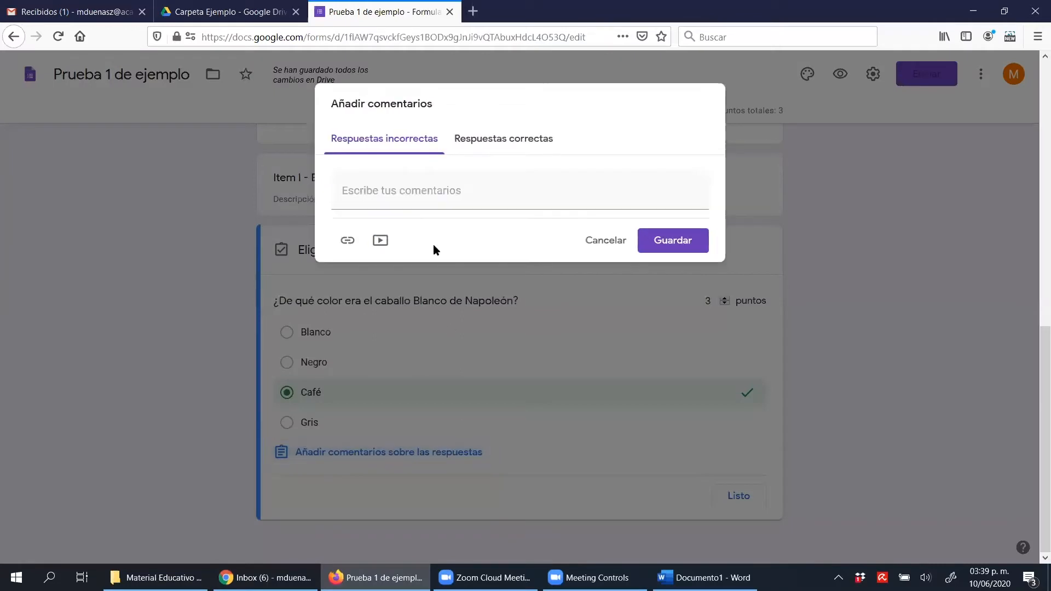
left_click(405, 197)
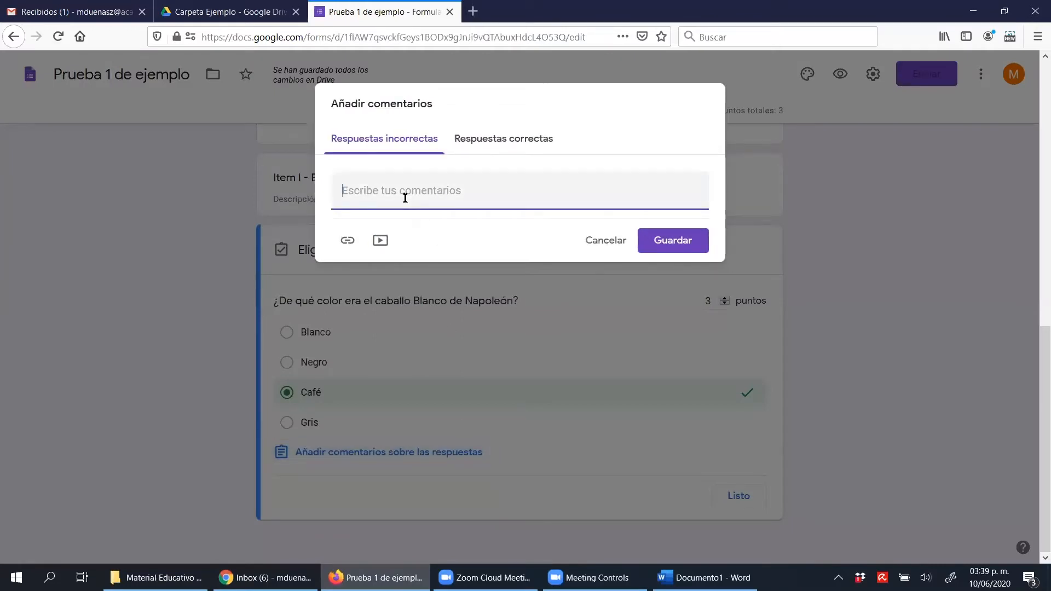
type("No, no")
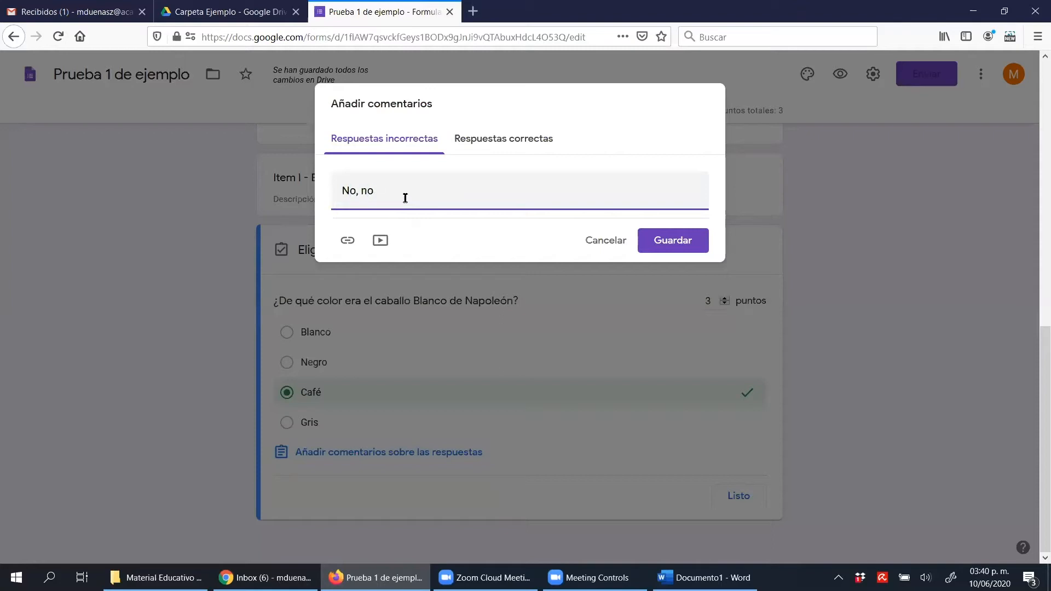
type(" era de ese color.")
Add the comment "muy bien era café!" for correct responses and save the answer comments
left_click(504, 139)
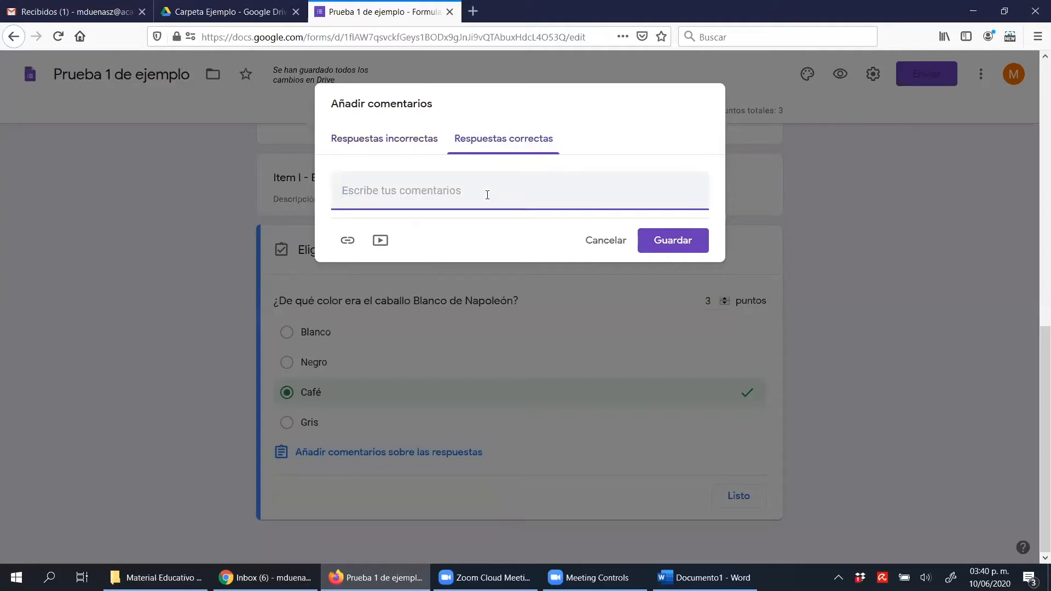
type("muy bien ea")
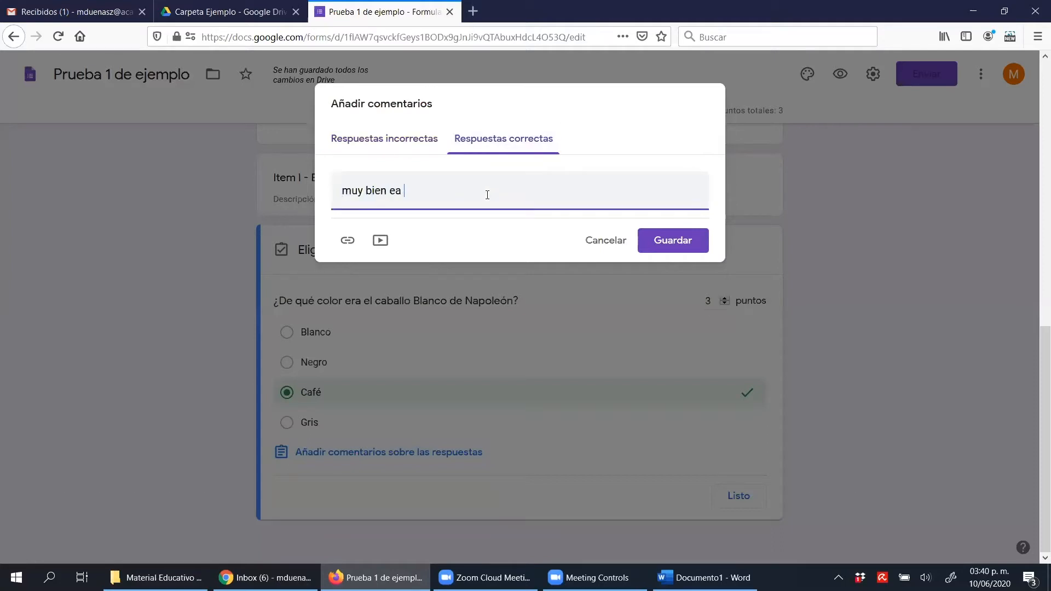
key("BackSpace")
key("BackSpace")
type("ra cafpe")
key("BackSpace")
key("BackSpace")
type("é!")
left_click(391, 152)
left_click(462, 149)
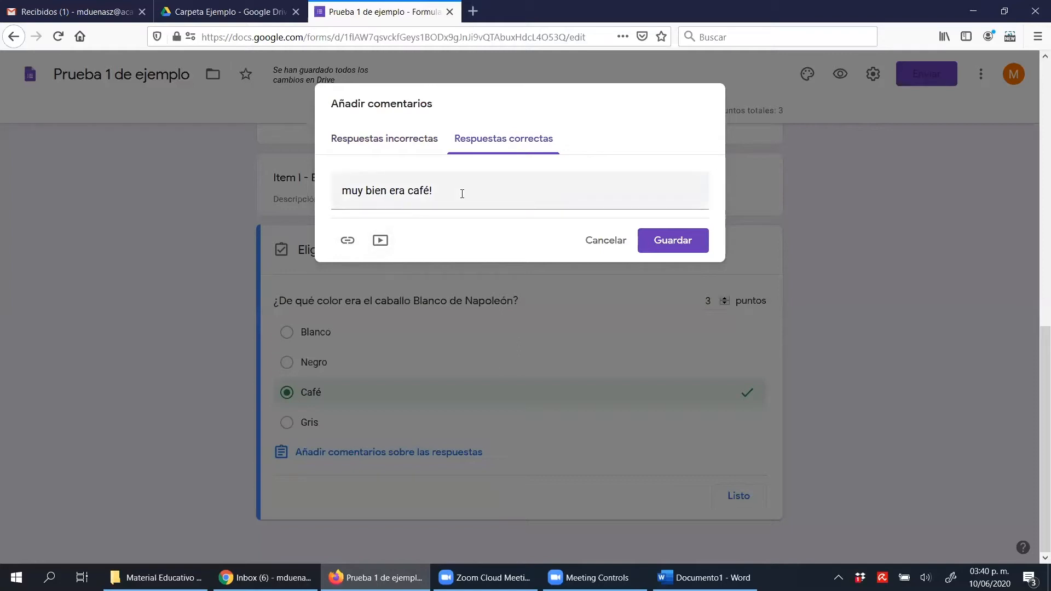
left_click(688, 241)
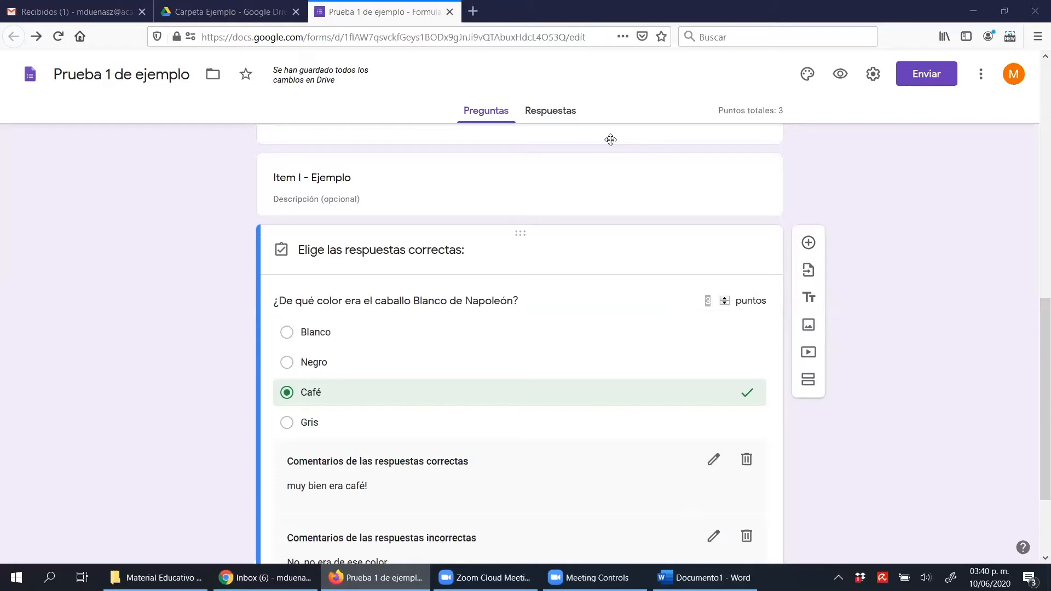
Finish editing the answer key and keep the question type as Varias opciones
scroll(1033, 413, "down", 2)
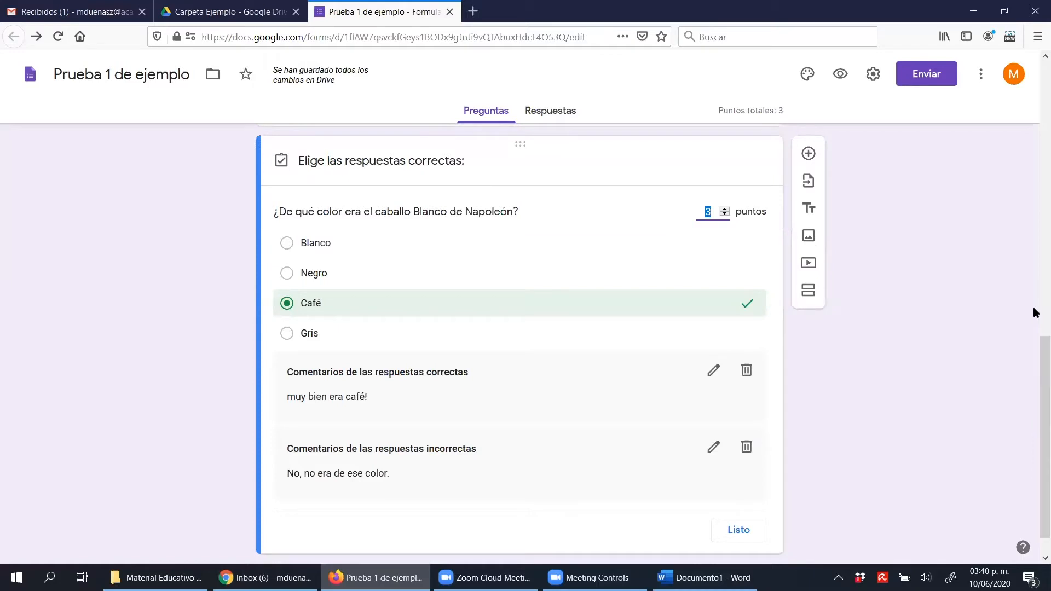
scroll(1035, 229, "up", 3)
scroll(682, 326, "down", 3)
scroll(682, 328, "down", 1)
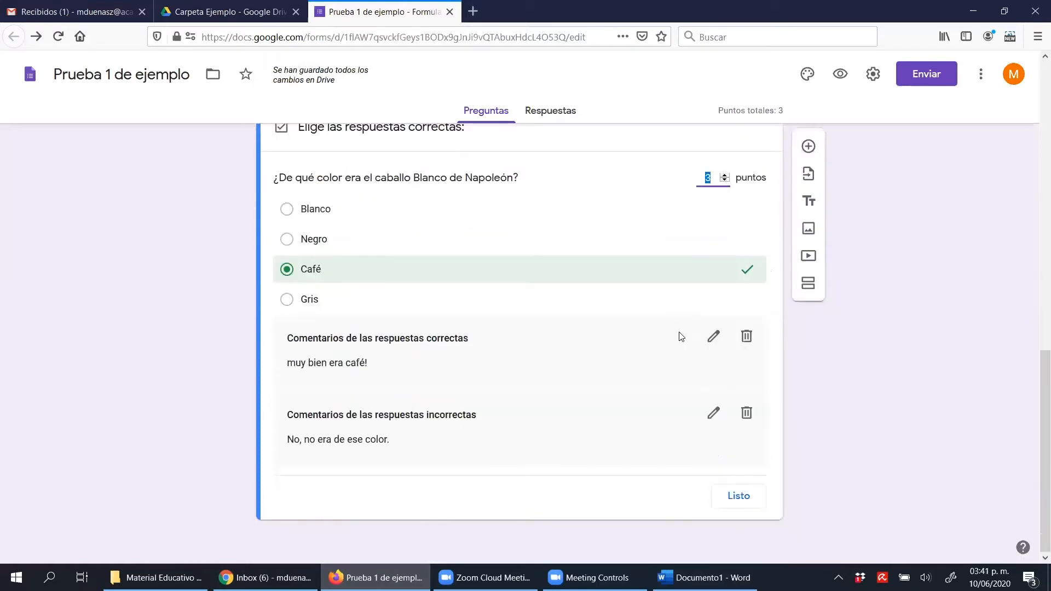
left_click(739, 495)
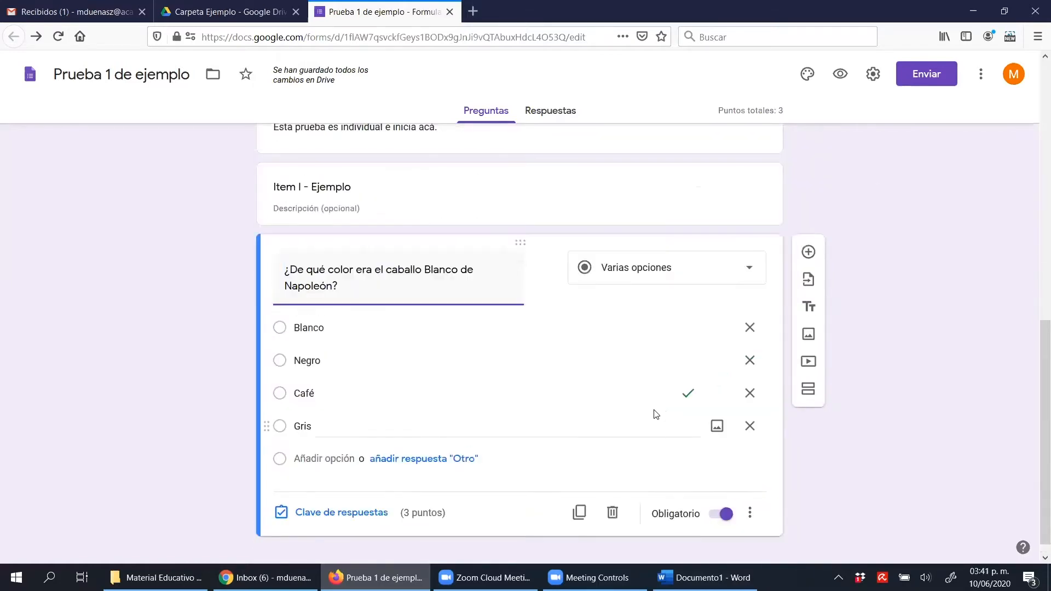
left_click(651, 280)
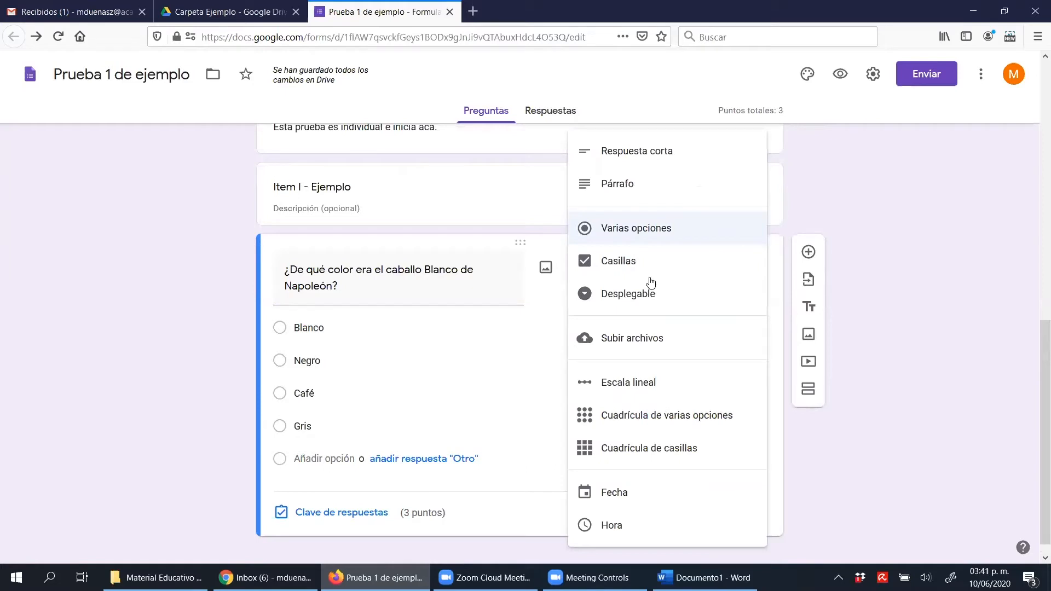
left_click(650, 239)
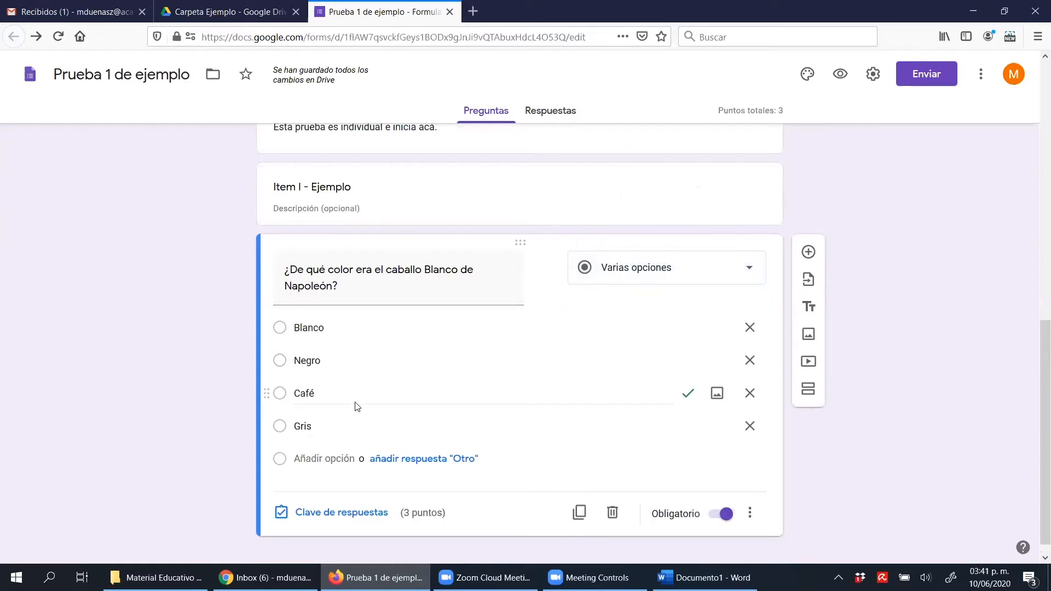
Mark Negro as an additional correct answer in the Napoleón question's answer key and finish editing the key
left_click(357, 513)
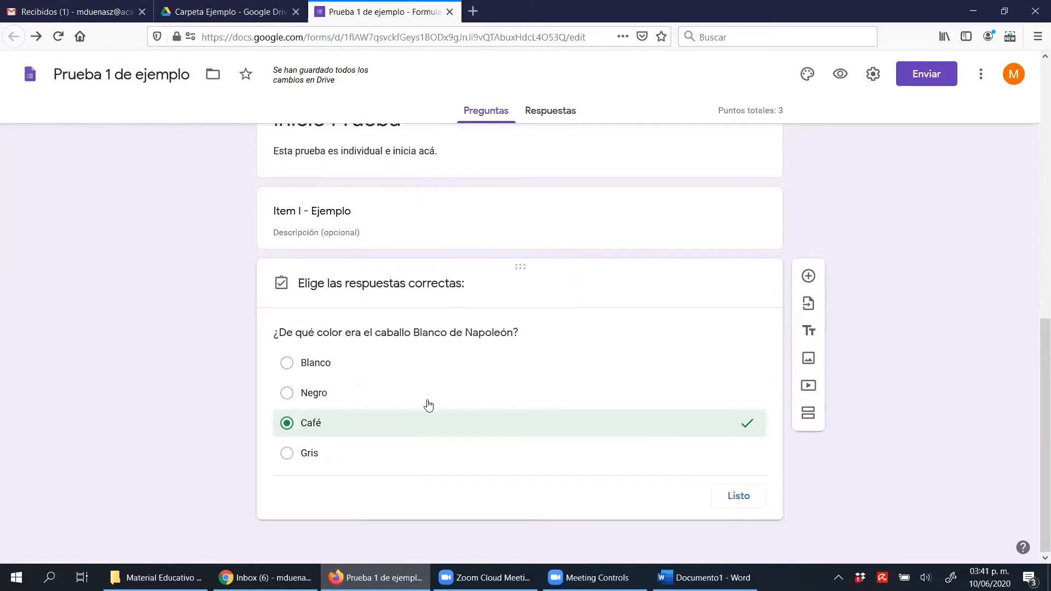
left_click(313, 396)
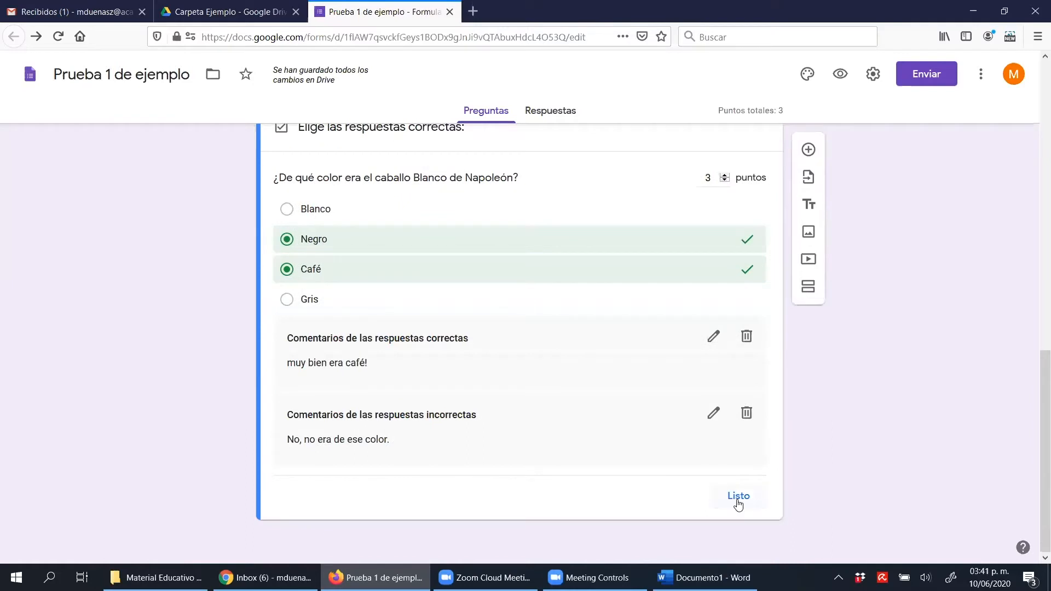
left_click(738, 497)
Preview the form and fill in the required e-mail field with a sample address
scroll(852, 93, "up", 5)
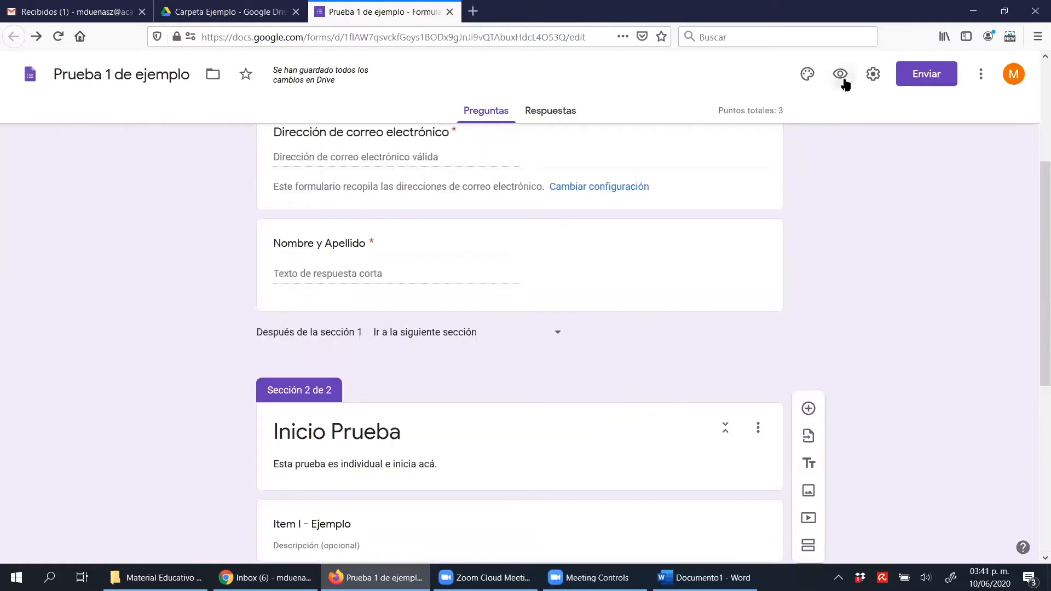
left_click(841, 75)
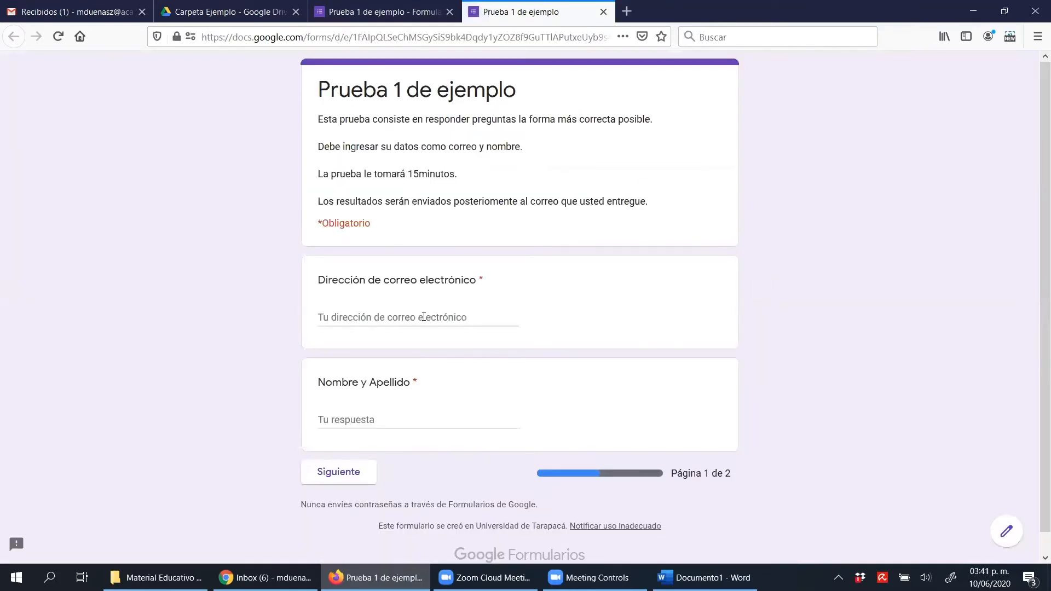
left_click(394, 323)
type("asdasd@gma")
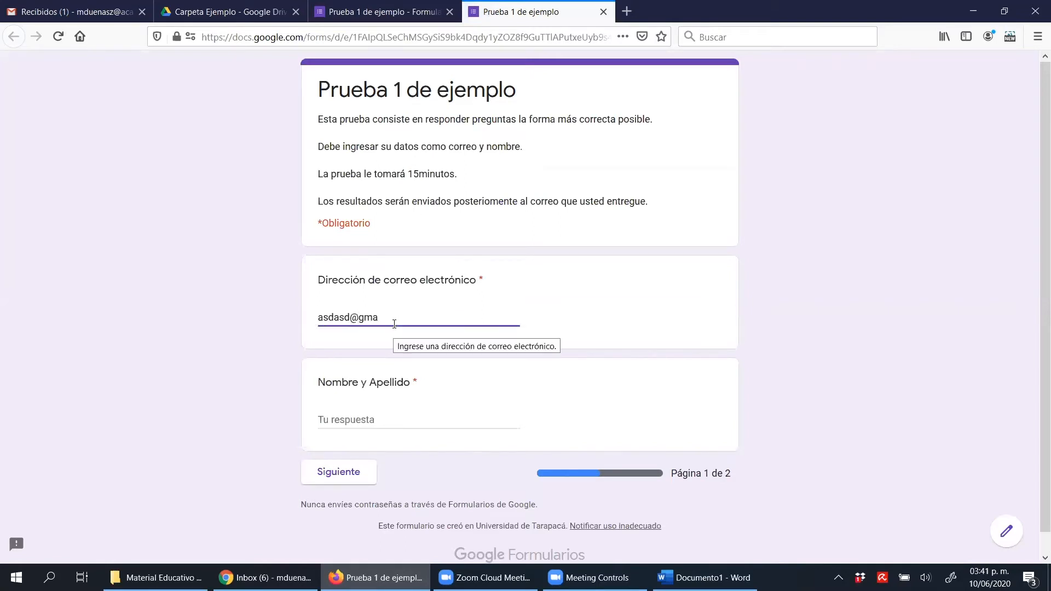
type("mail")
key("BackSpace")
key("BackSpace")
key("BackSpace")
key("BackSpace")
type("il")
key("BackSpace")
key("BackSpace")
type("il.com")
Fill in the Nombre y Apellido field with placeholder text and continue to the test section
key("Tab")
type("asd")
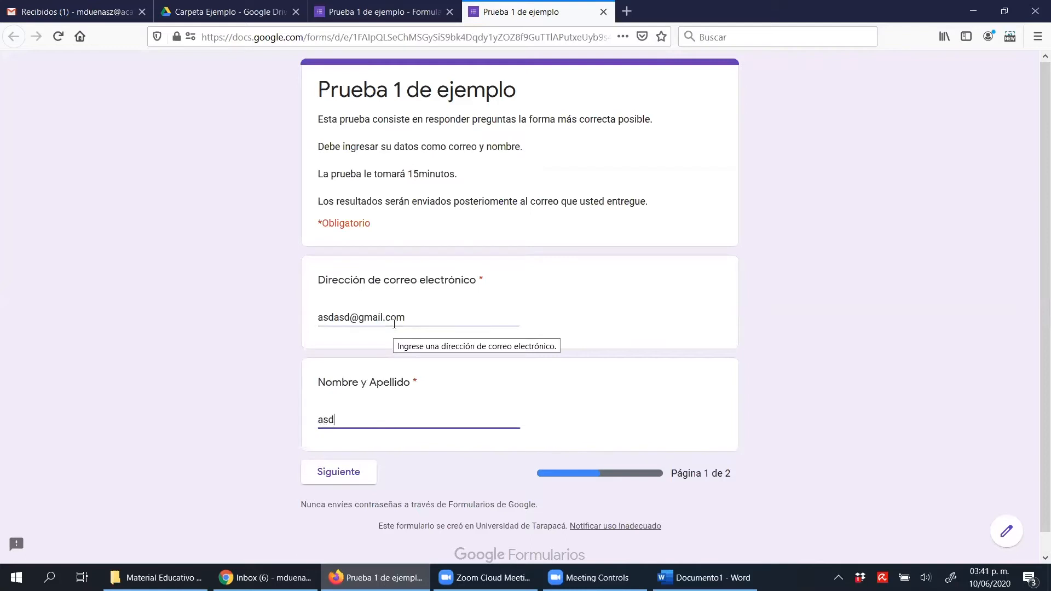
type("asd")
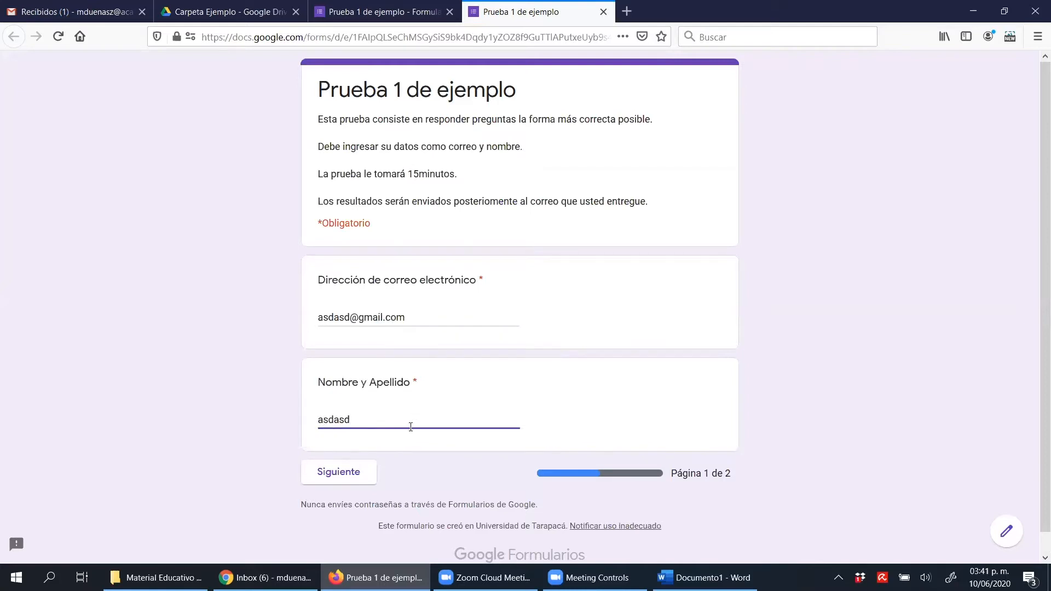
left_click(355, 470)
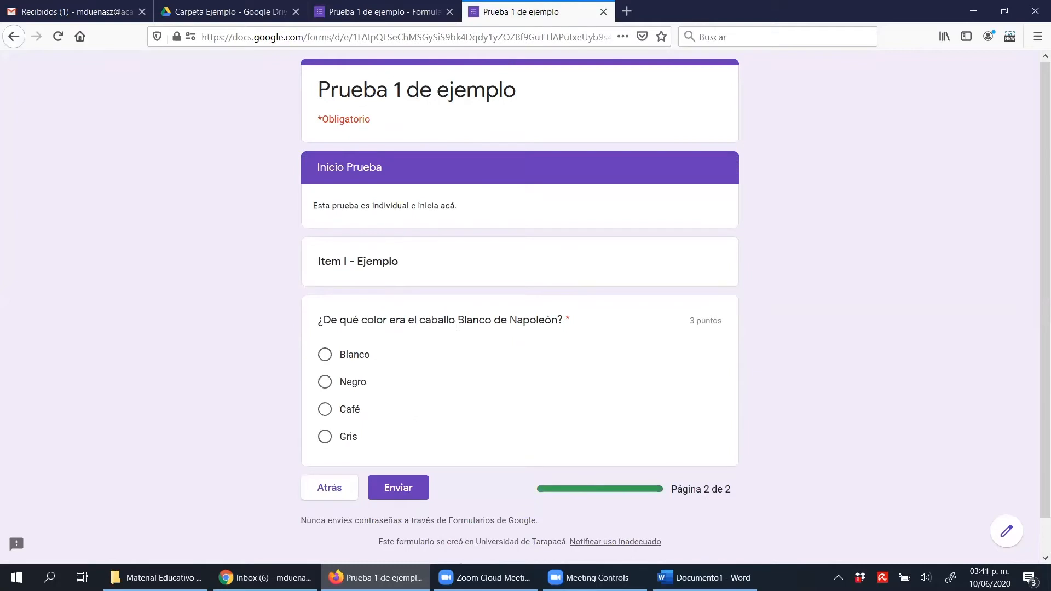
Submit the test with Café as the answer to the Napoleón question and open the score
left_click(351, 415)
left_click(418, 487)
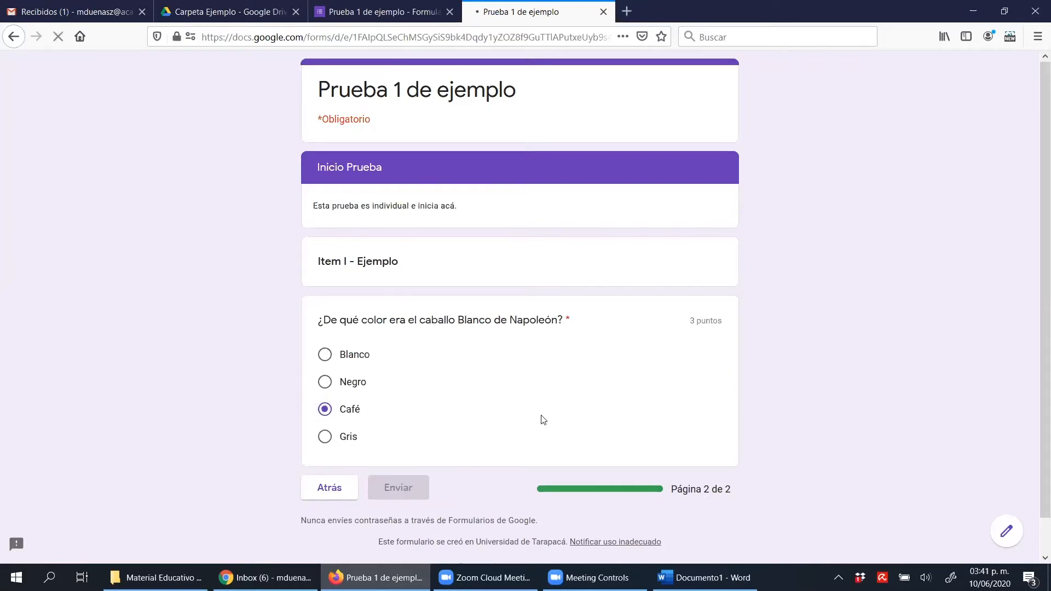
left_click(374, 169)
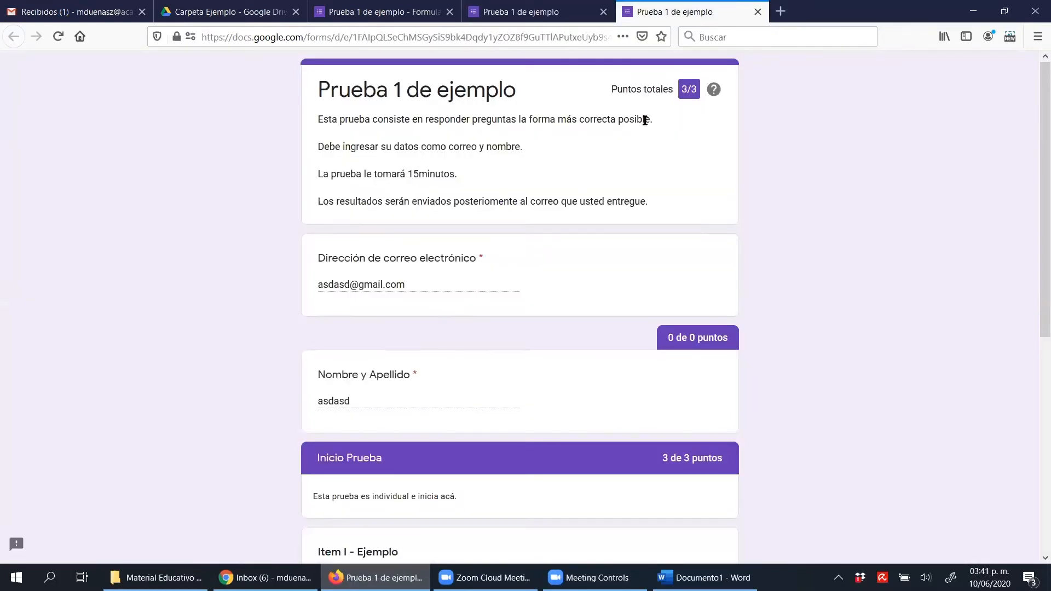
Review the graded question and its answer comment, closing the results and the submitted form to return to the editor
scroll(500, 286, "down", 6)
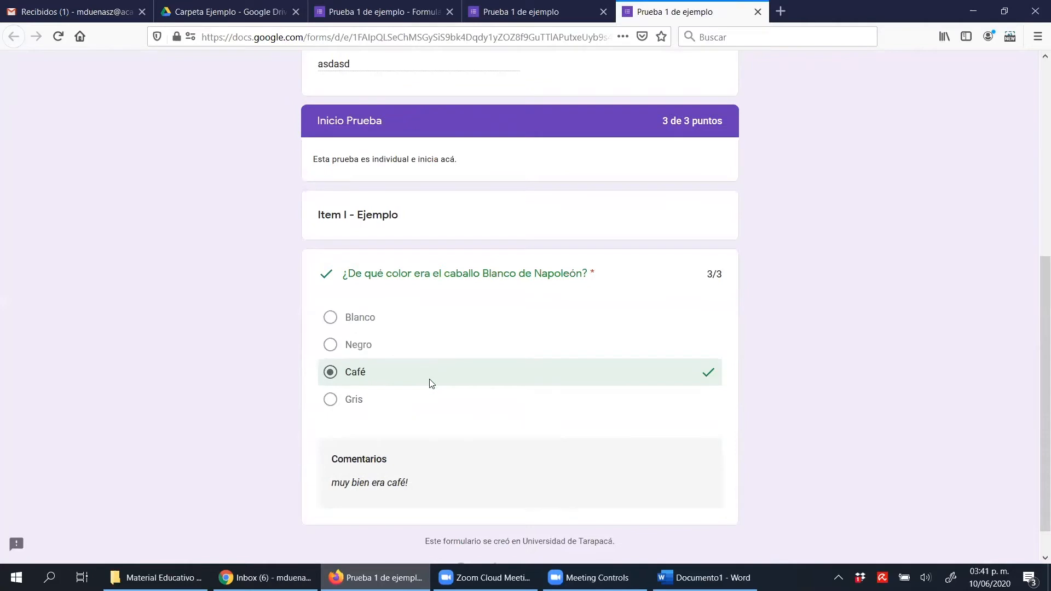
scroll(427, 380, "down", 1)
left_click_drag(359, 459, 333, 458)
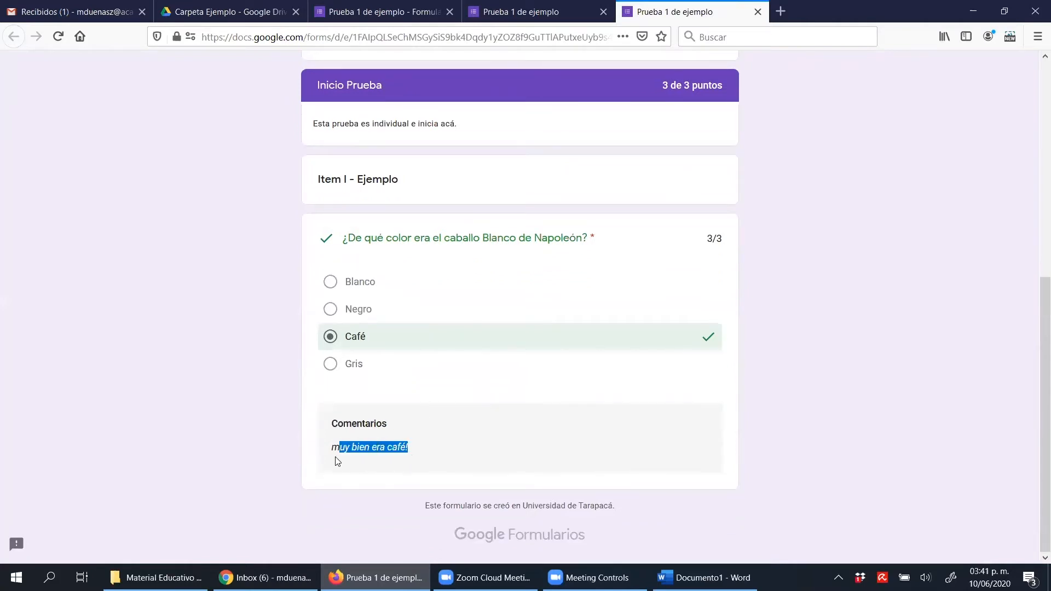
left_click(324, 462)
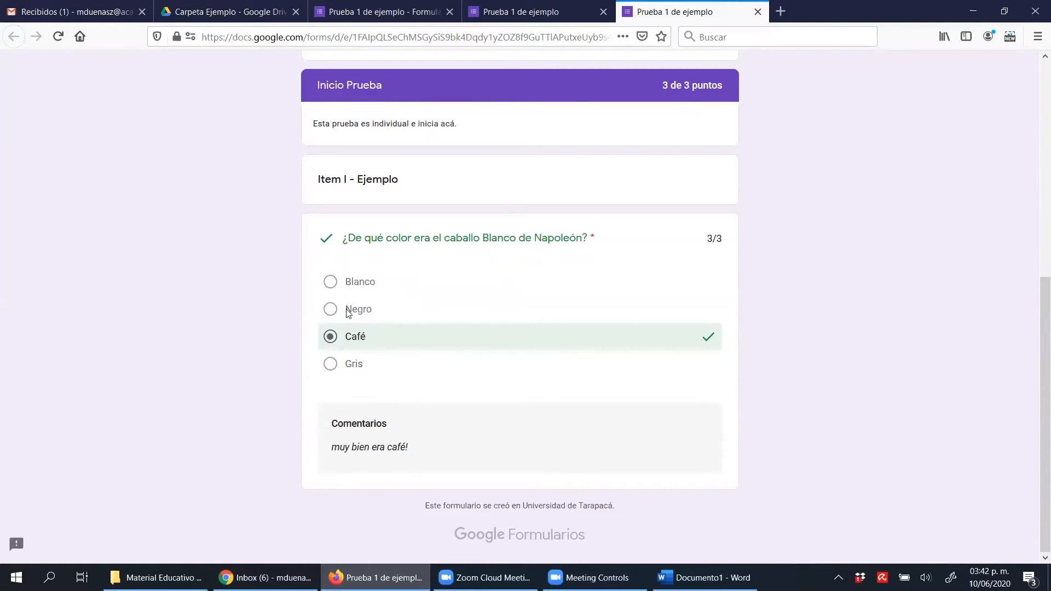
scroll(486, 304, "up", 6)
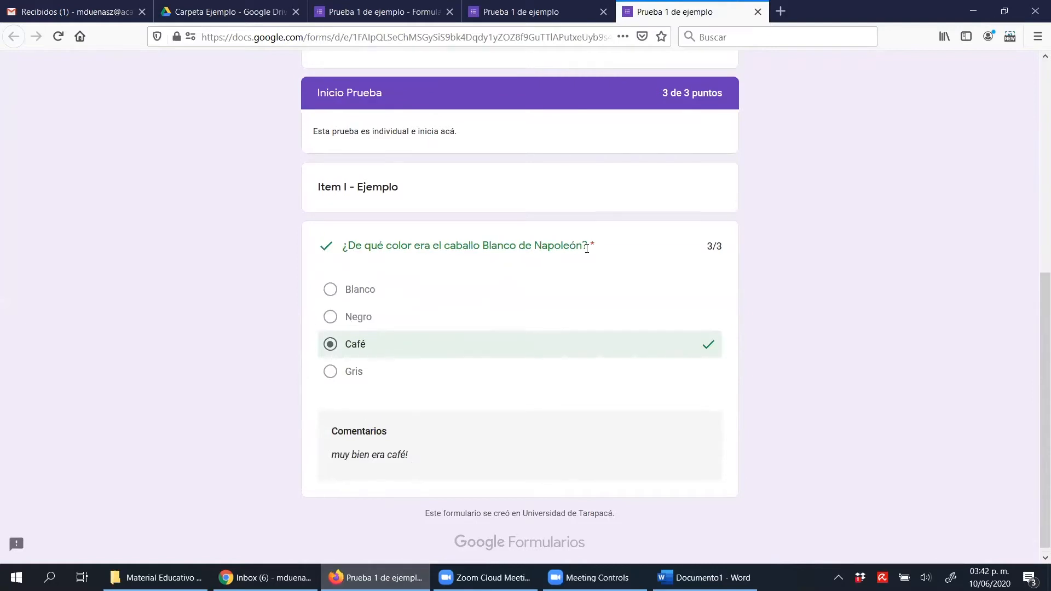
left_click(758, 12)
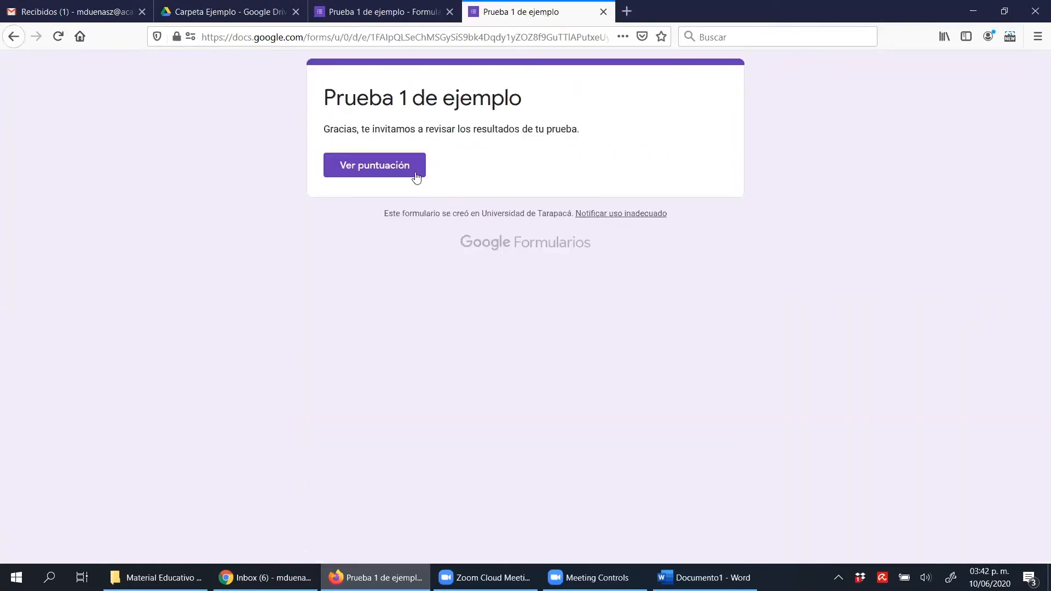
left_click(603, 12)
Clear Negro from the Napoleón question's correct answers, keeping Café selected and 3 points, and finish the answer key
scroll(499, 350, "down", 6)
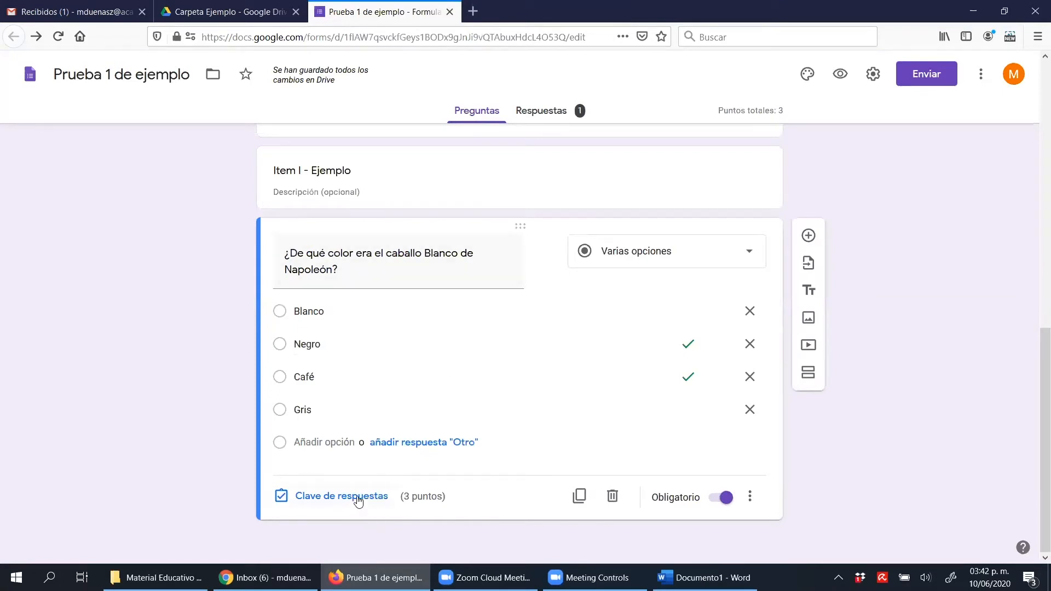
left_click(357, 496)
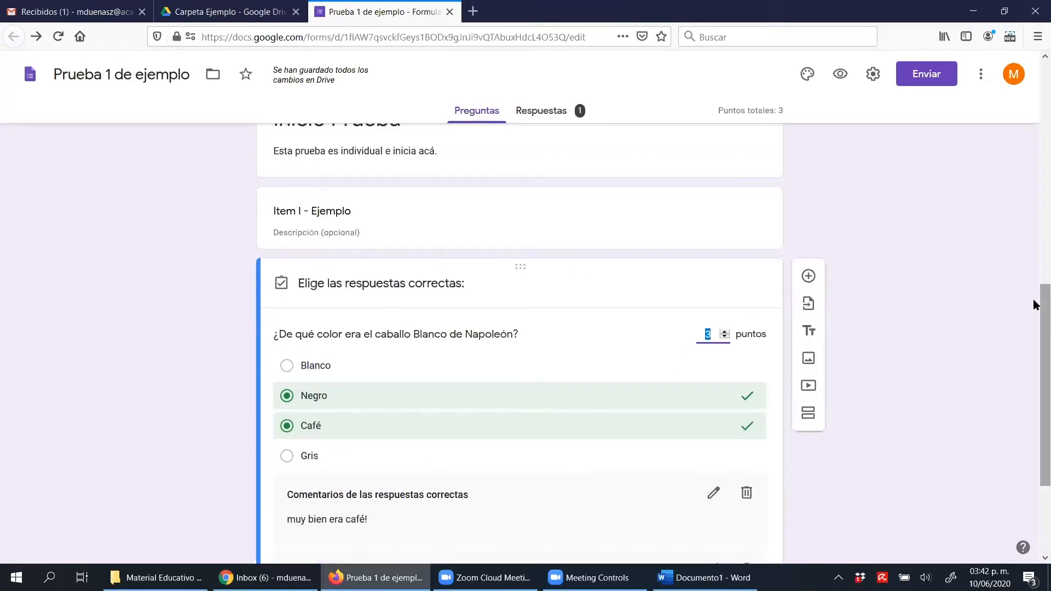
left_click_drag(1033, 299, 1033, 352)
left_click(724, 210)
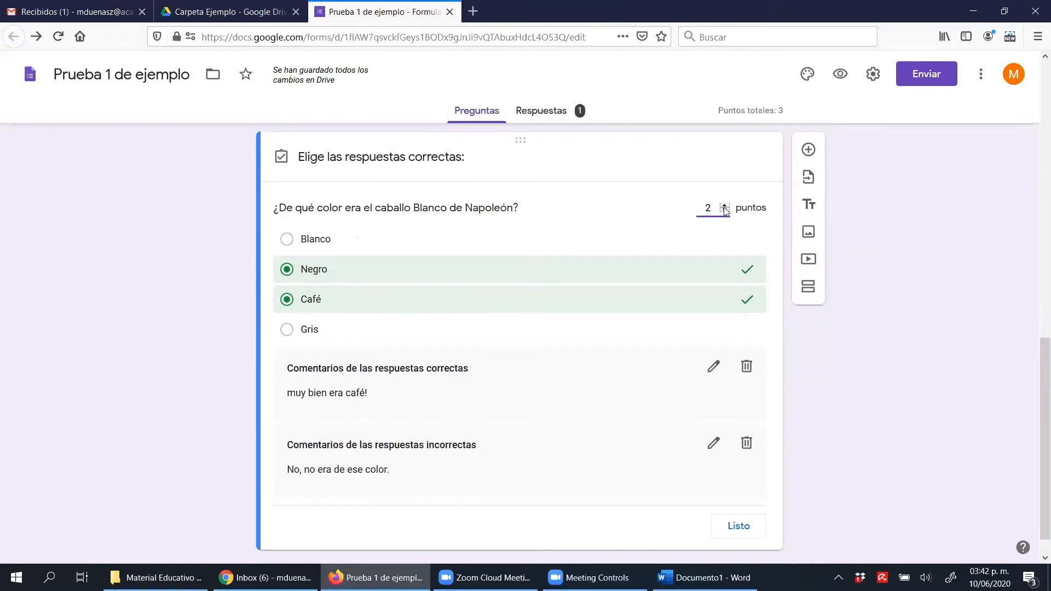
left_click(724, 205)
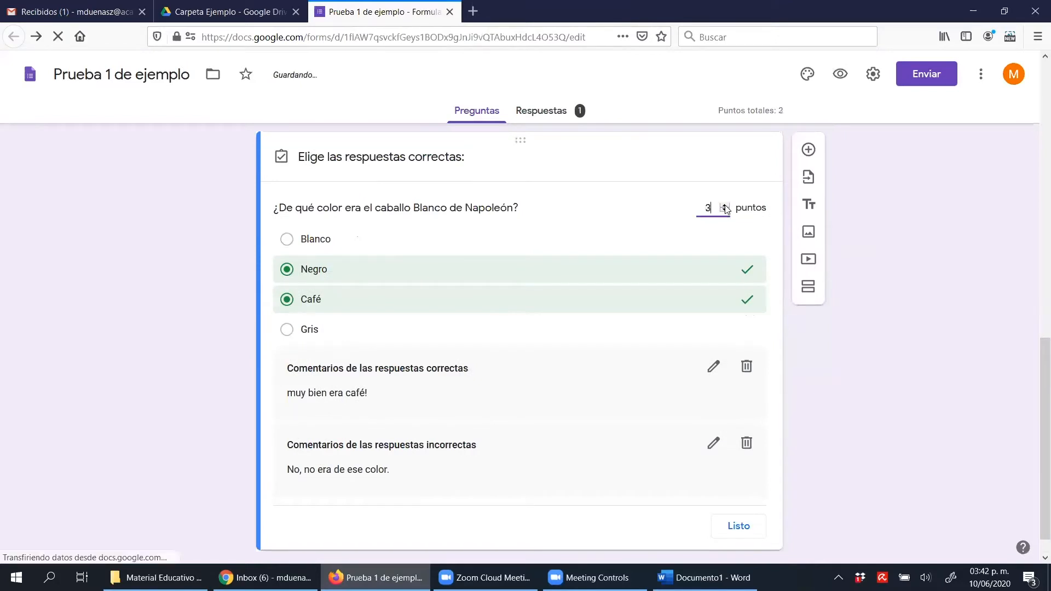
left_click(334, 273)
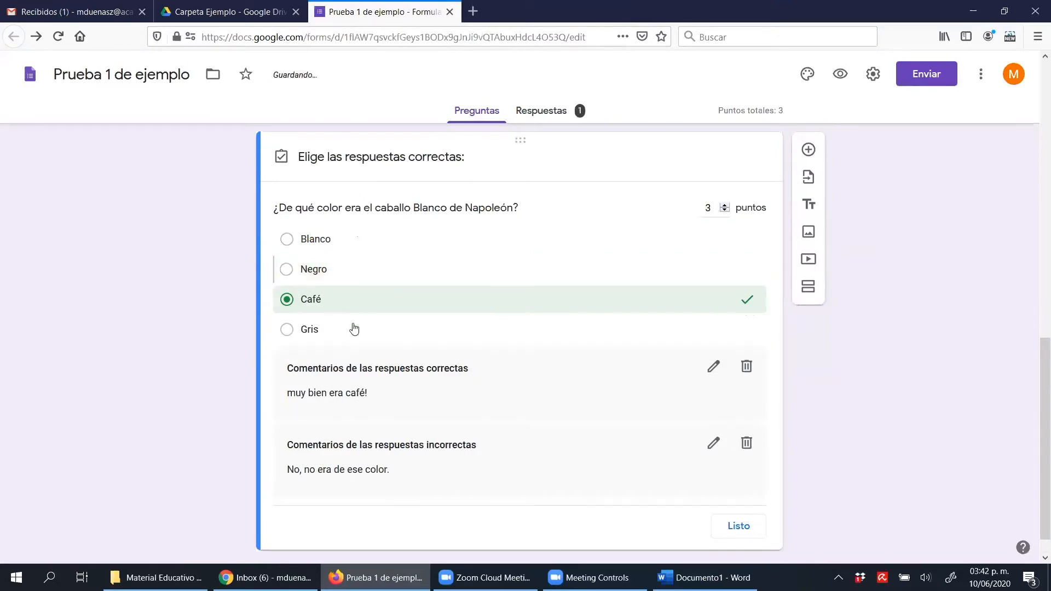
left_click(339, 303)
left_click(335, 307)
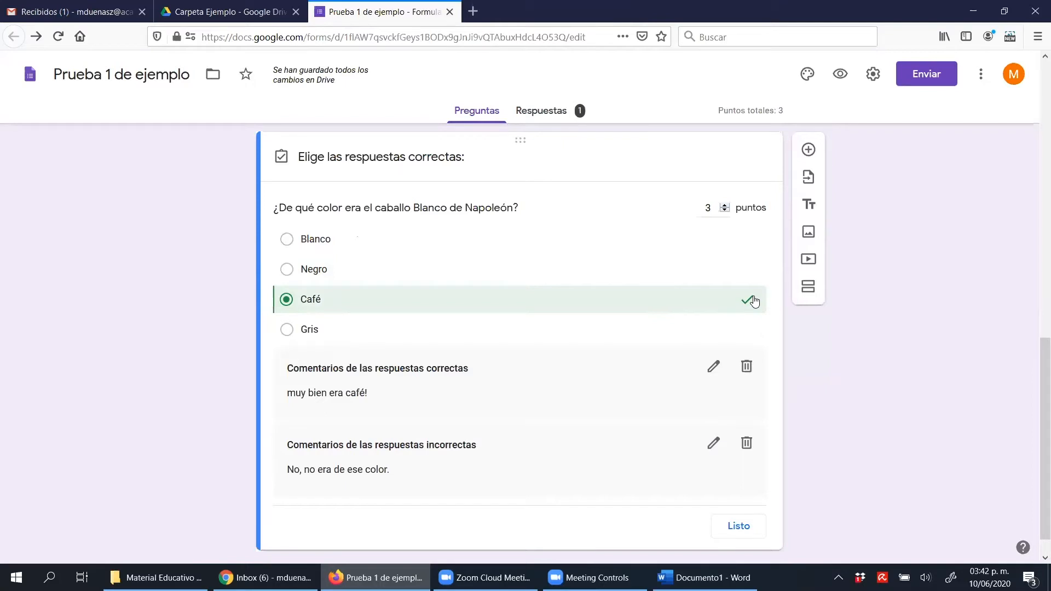
scroll(854, 375, "down", 1)
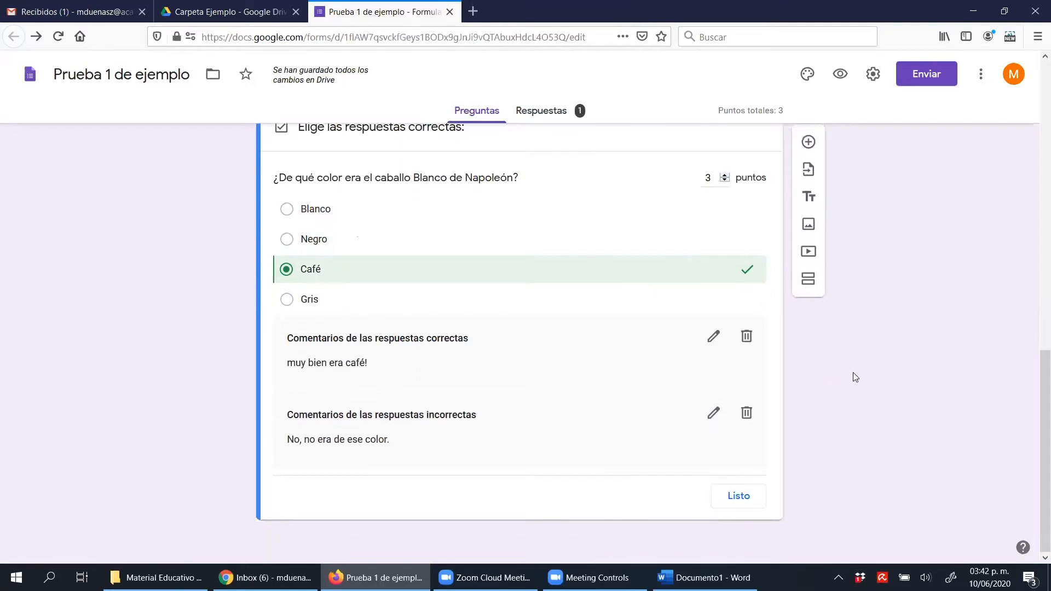
left_click(748, 501)
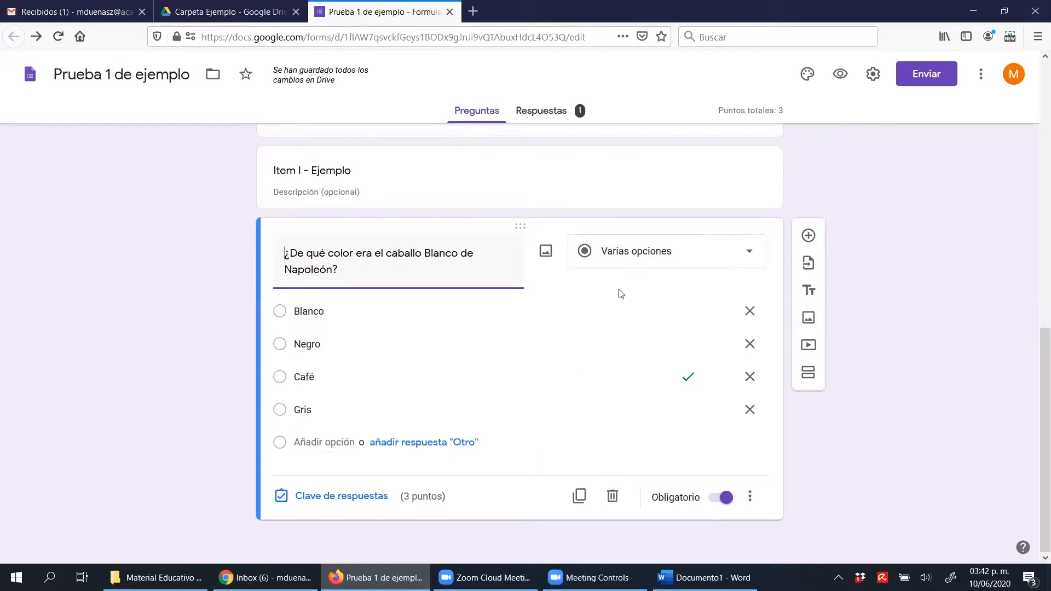
Change the Napoleón question's type to Casillas and mark Negro alongside Café as correct answers in its answer key
left_click(638, 268)
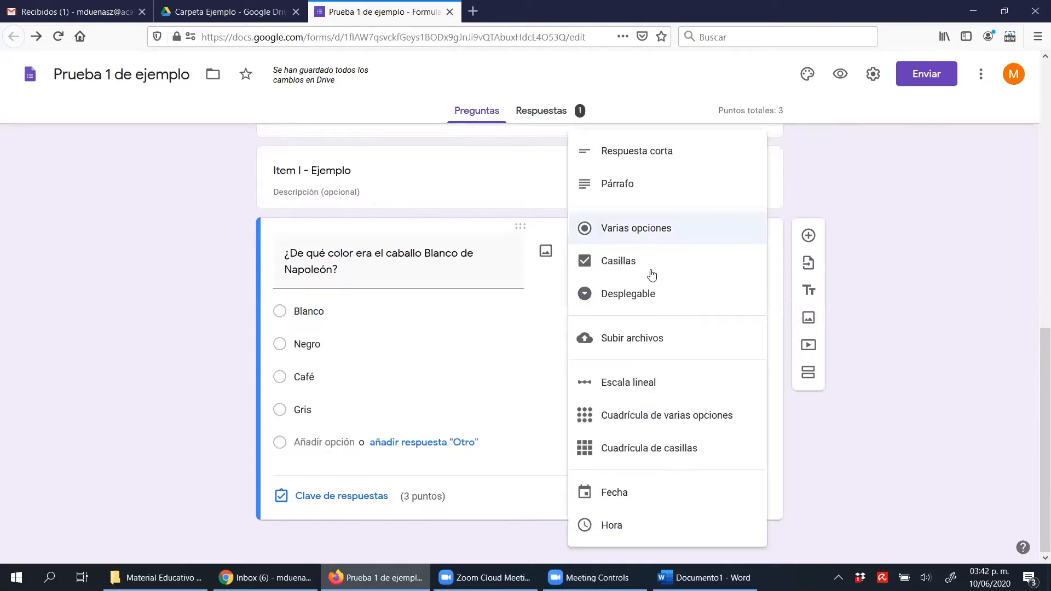
left_click(659, 269)
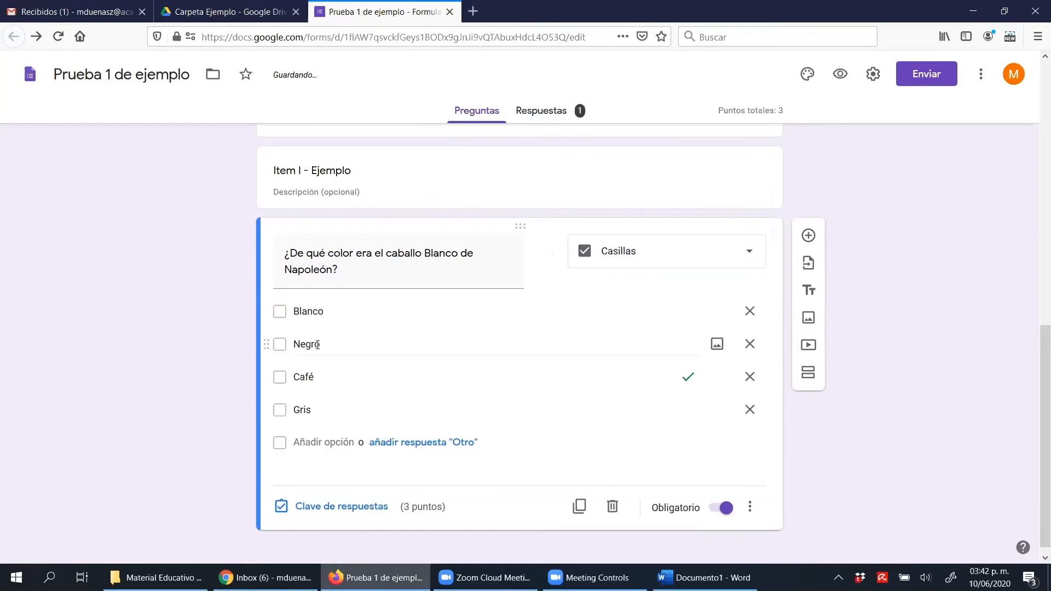
left_click(350, 508)
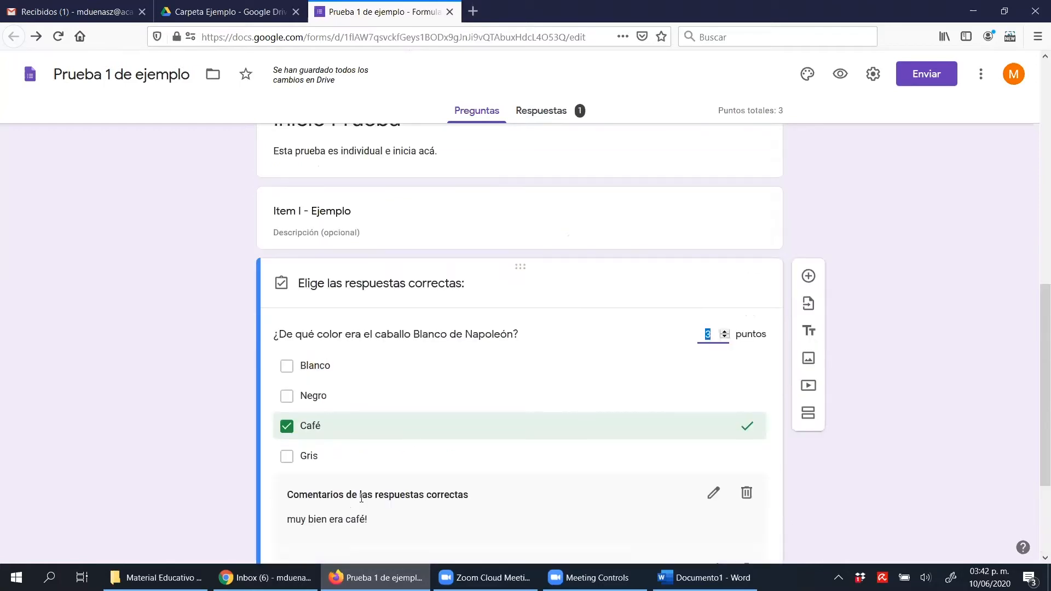
scroll(1035, 362, "down", 3)
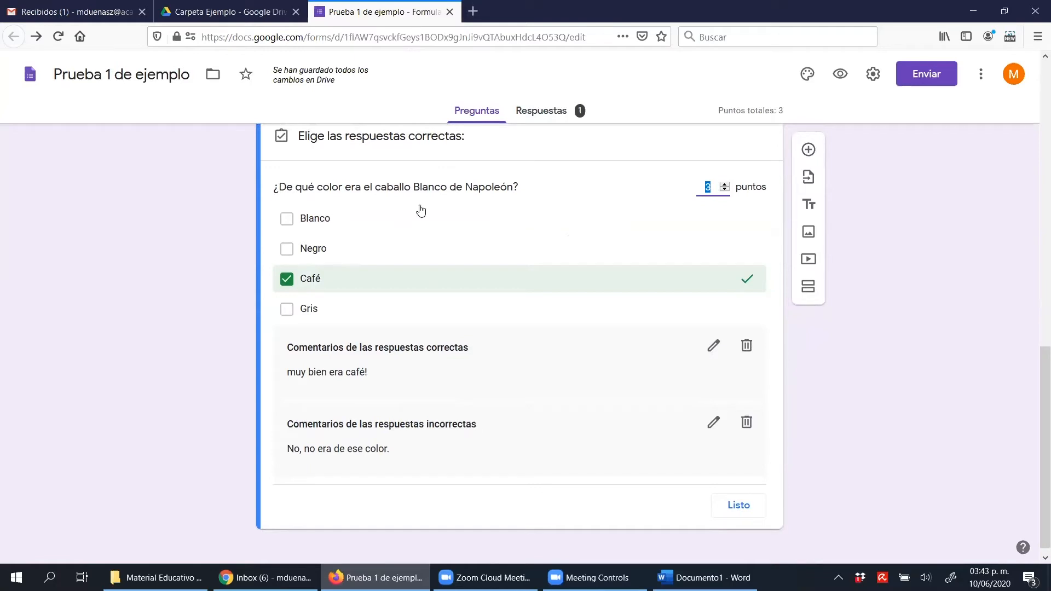
left_click(290, 249)
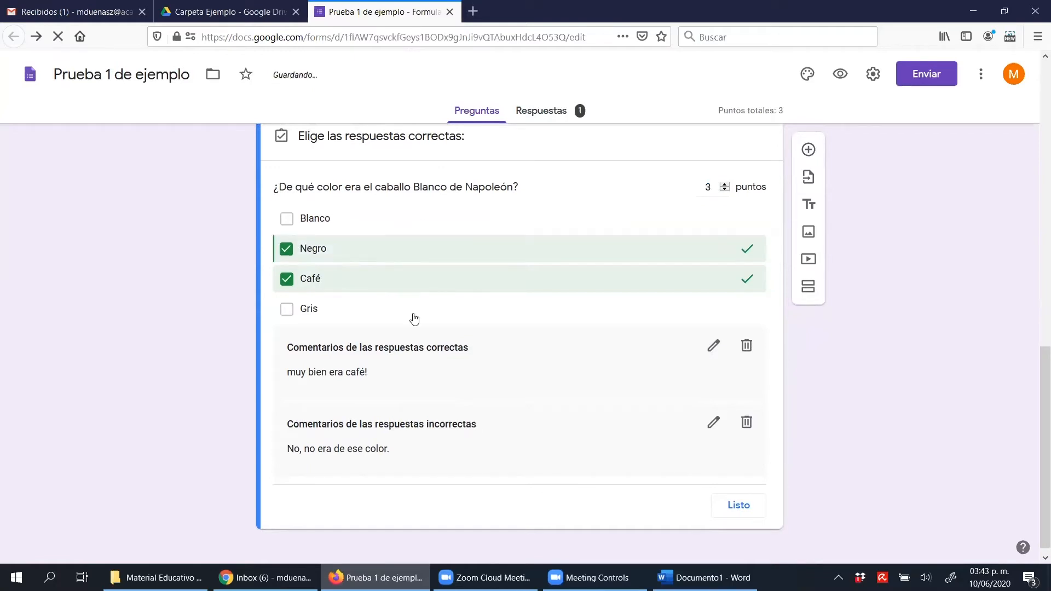
left_click(734, 497)
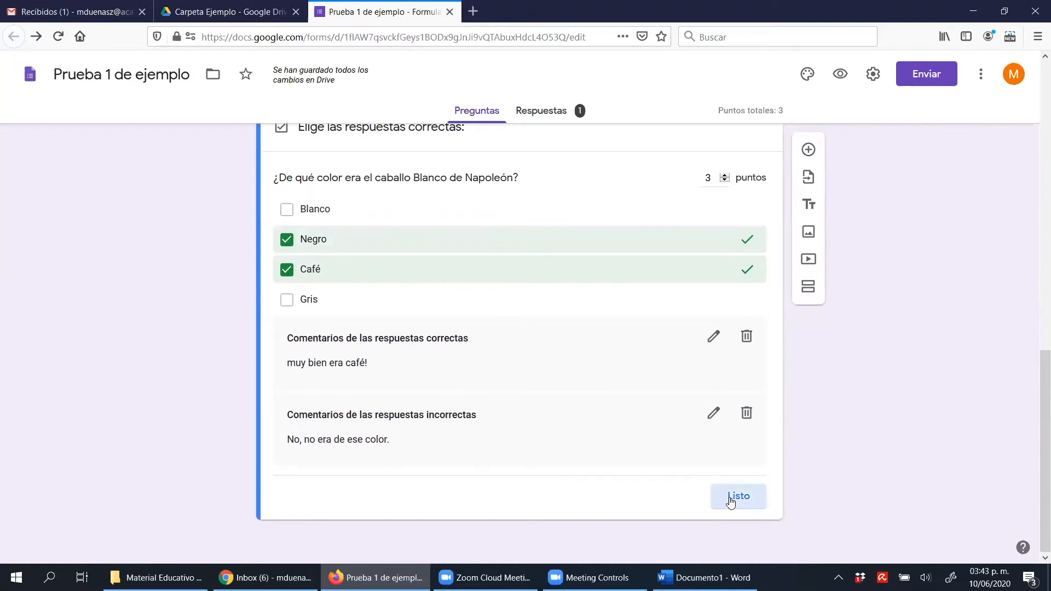
Preview the form again and open the earlier submission's score, closing both pages to return to the editor
left_click(840, 75)
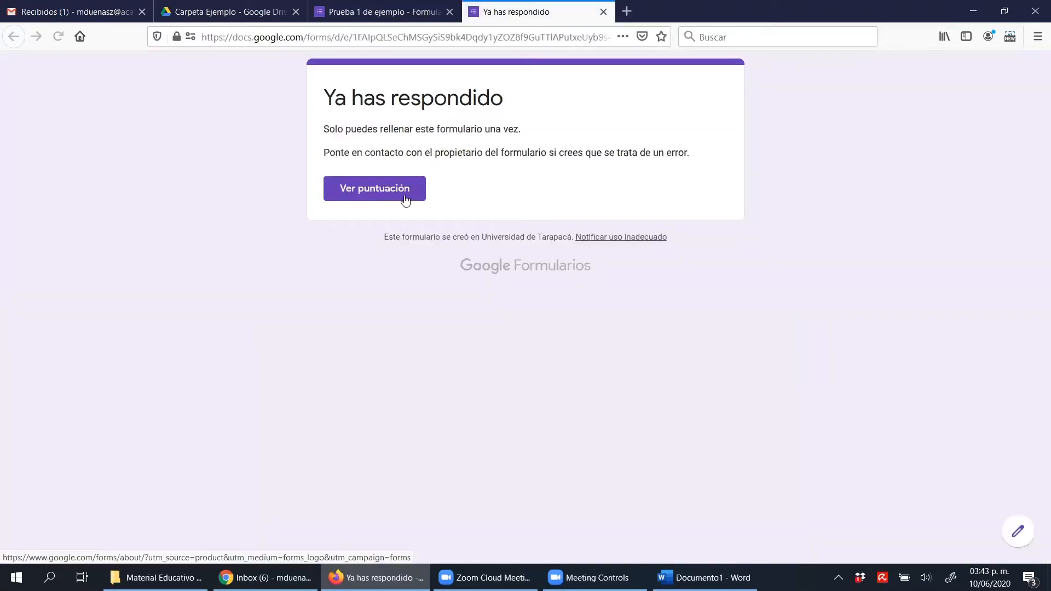
left_click(400, 197)
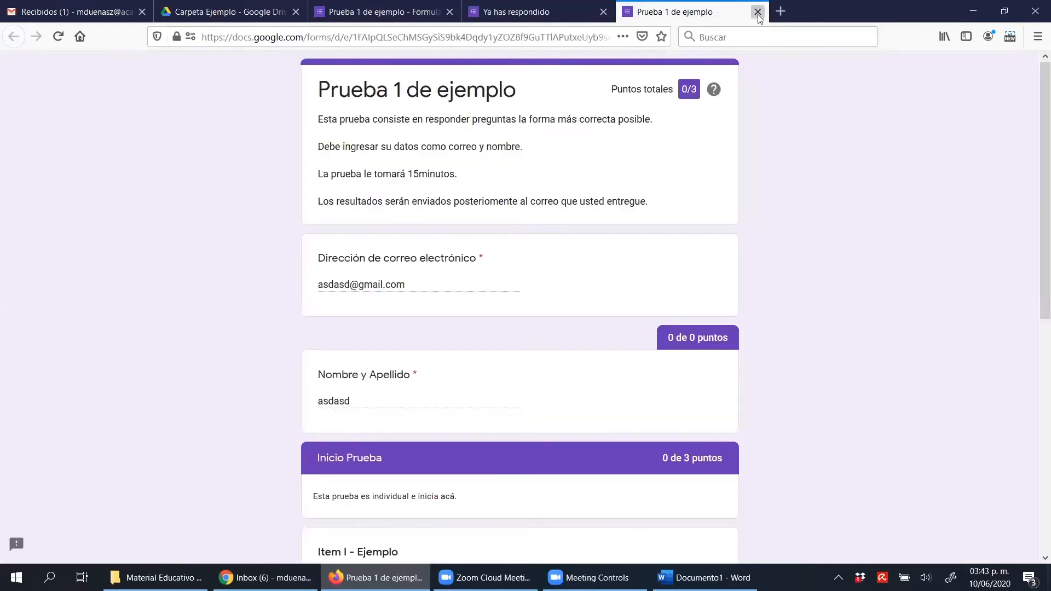
left_click(758, 11)
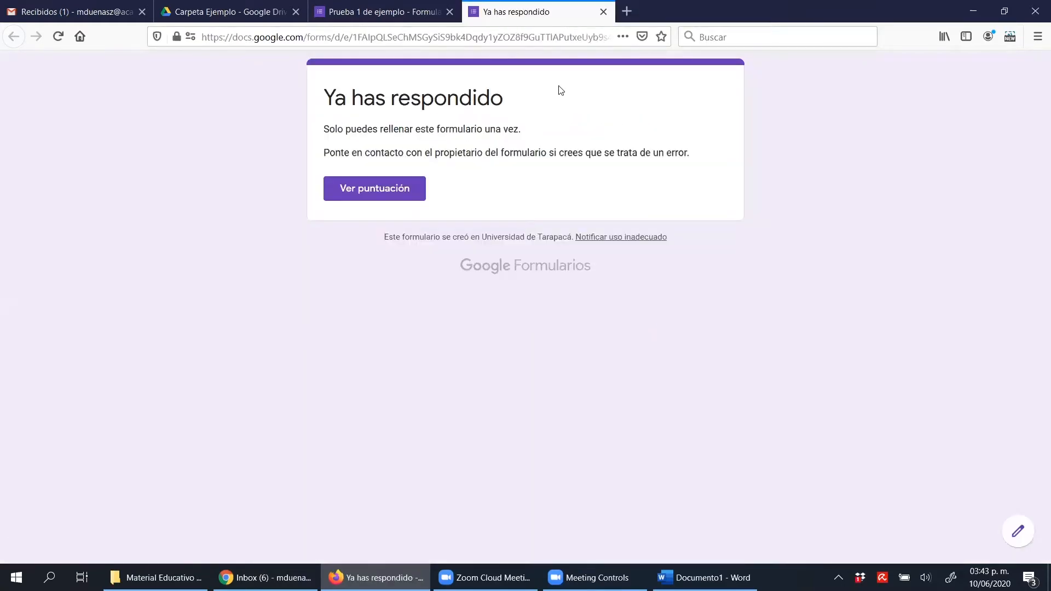
left_click(603, 11)
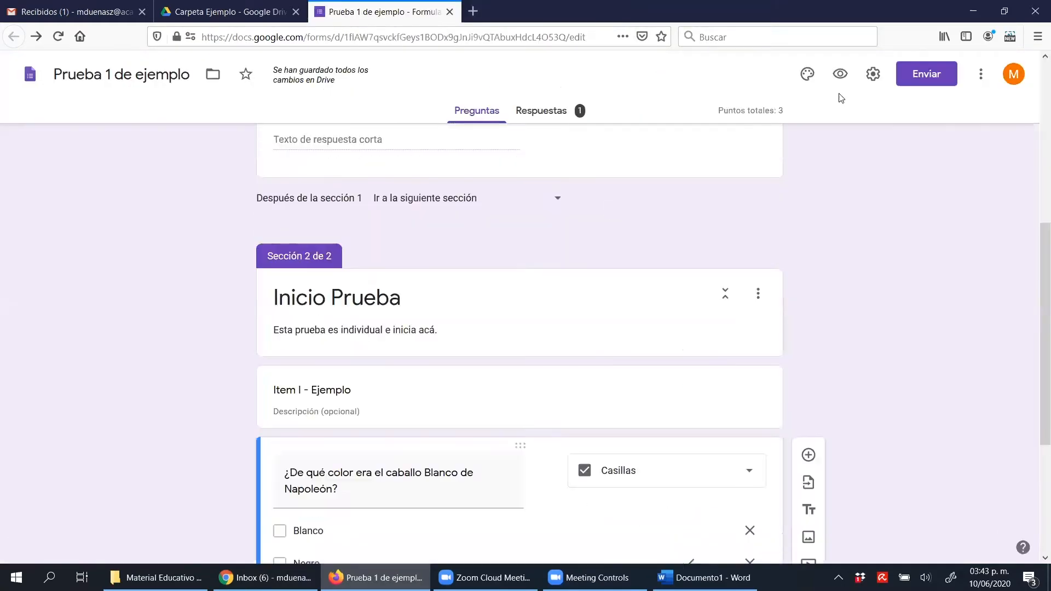
Turn off the limit of one response per person in the form's general settings and save the configuration
scroll(854, 87, "up", 5)
left_click(873, 74)
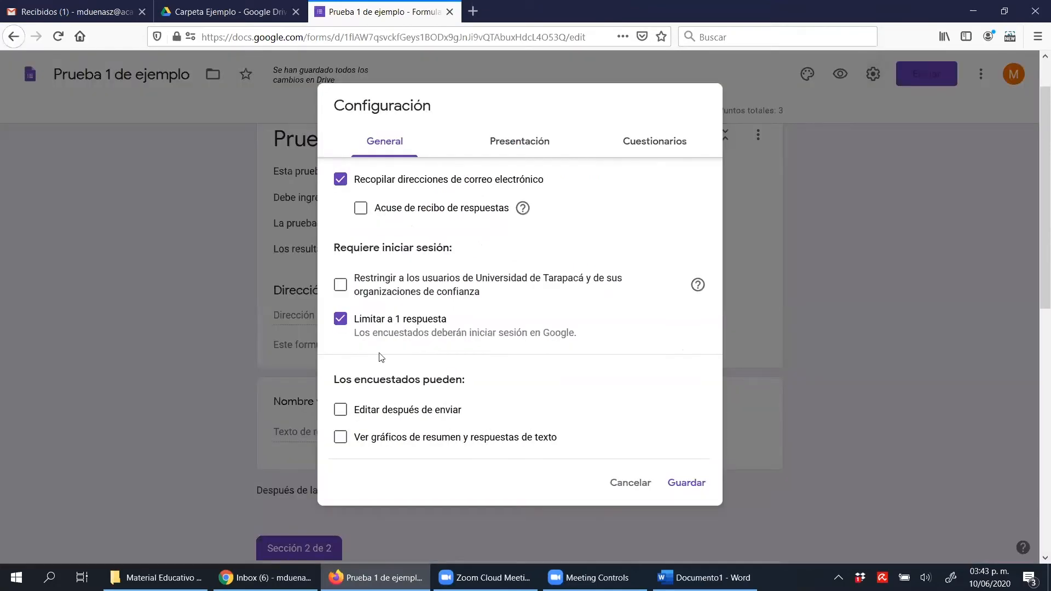
left_click(363, 323)
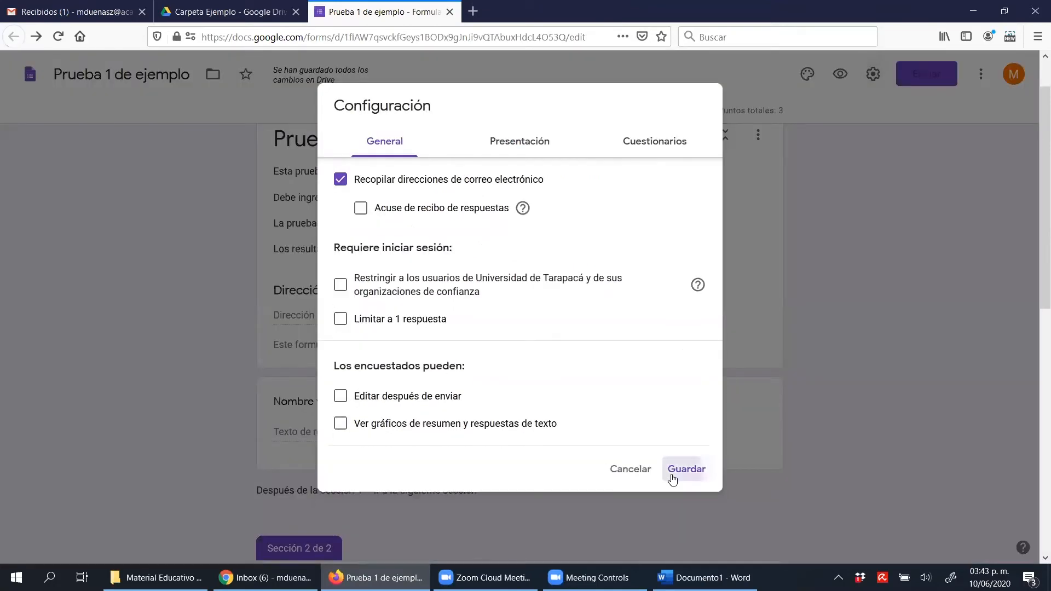
left_click(673, 478)
Change the Napoleón question's type to Varias opciones and unmark Negro in its answer key, leaving only Café as correct
scroll(540, 290, "down", 8)
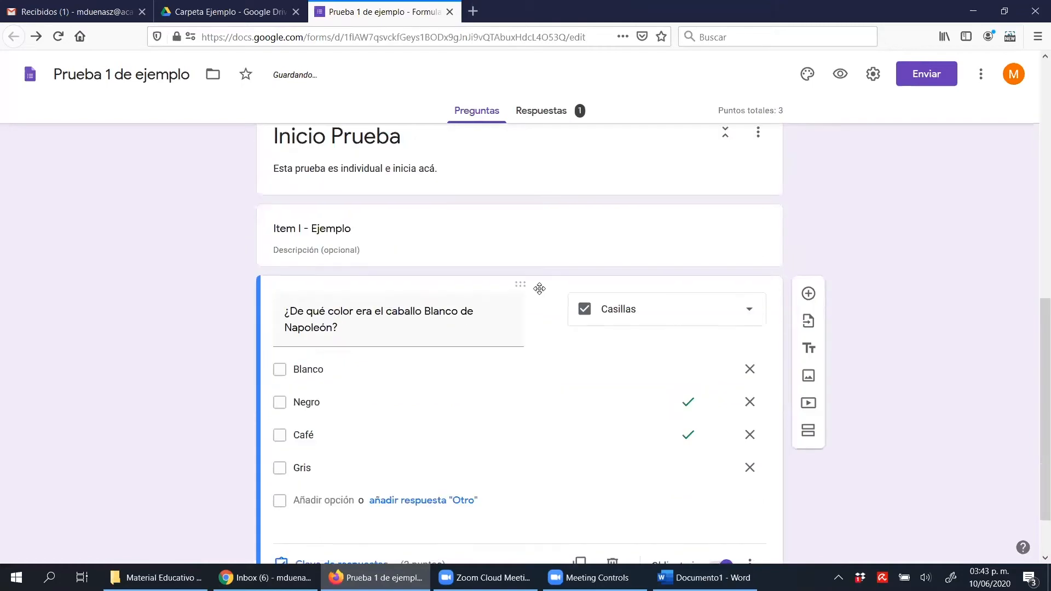
scroll(540, 288, "down", 2)
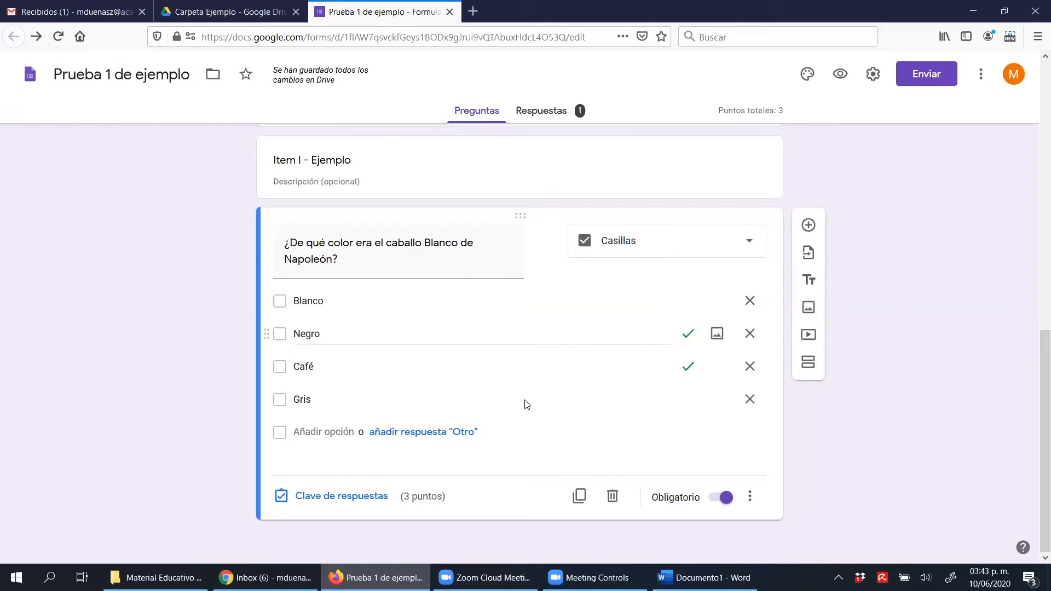
left_click(689, 375)
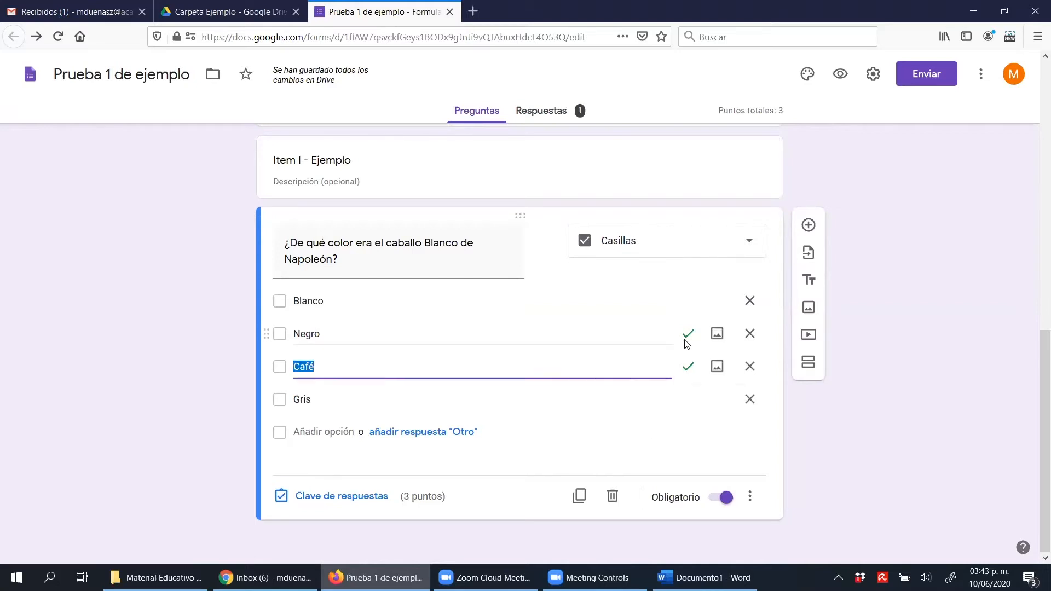
left_click(646, 243)
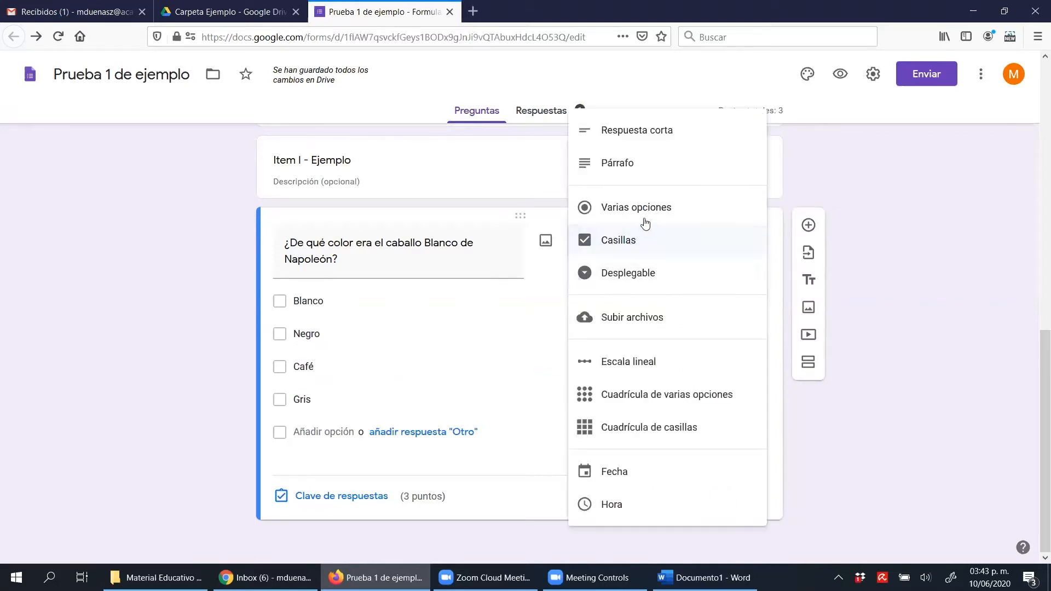
left_click(616, 217)
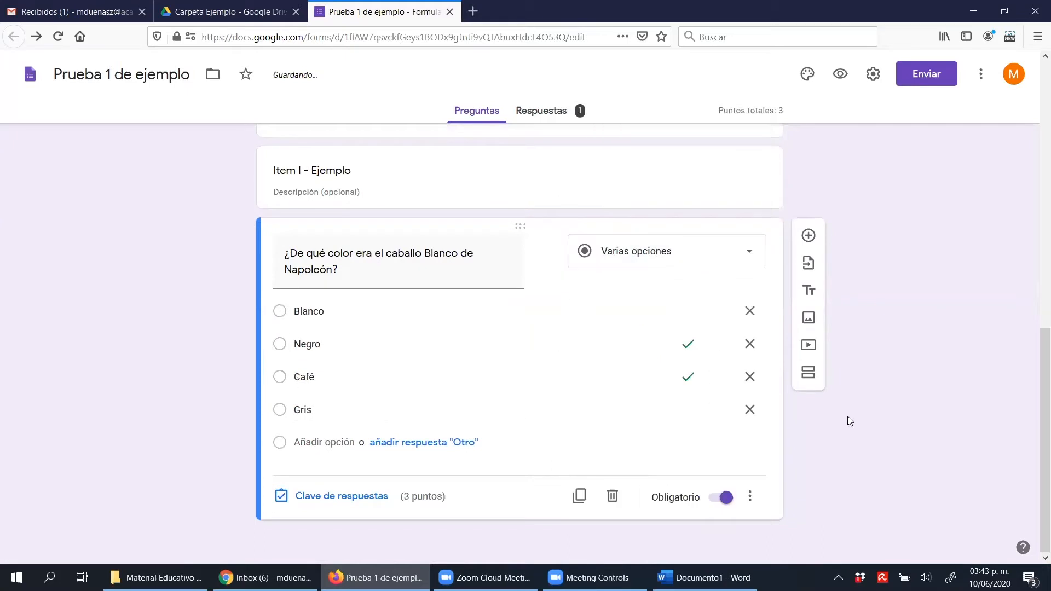
left_click(309, 497)
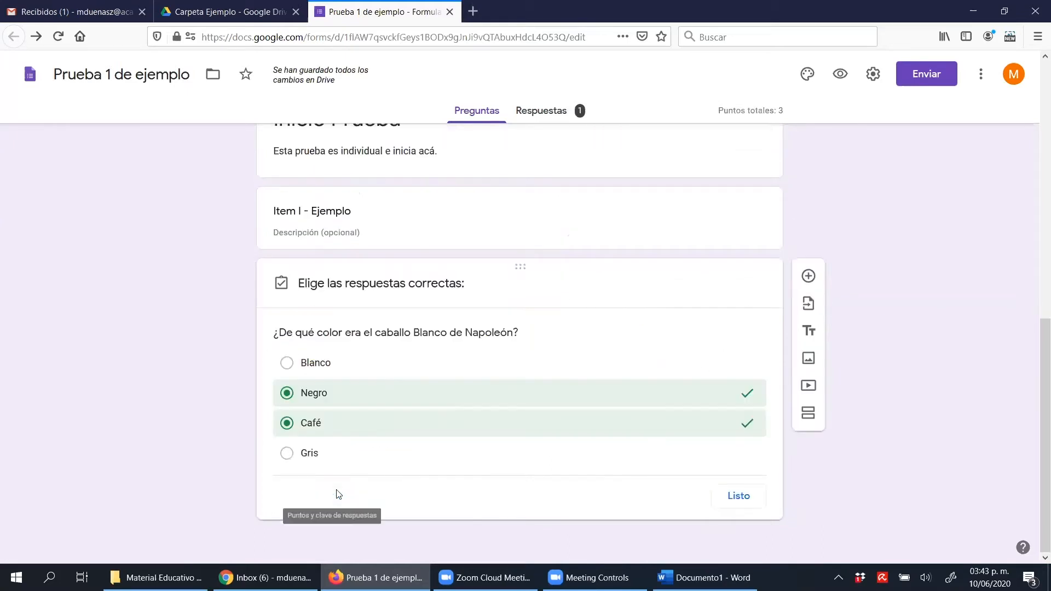
left_click(698, 406)
scroll(614, 438, "down", 3)
left_click(719, 495)
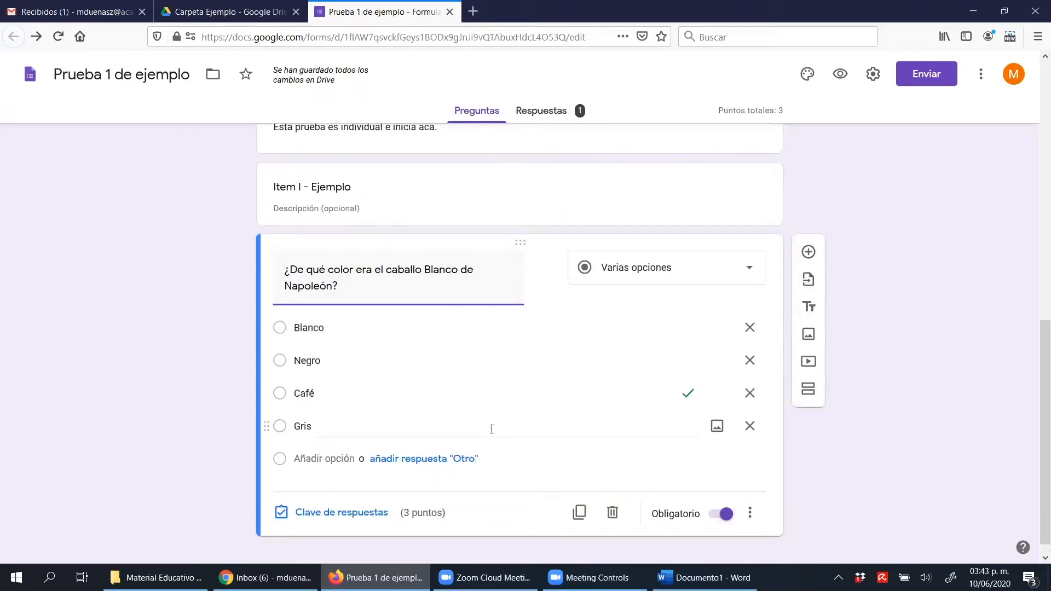
scroll(491, 430, "up", 10)
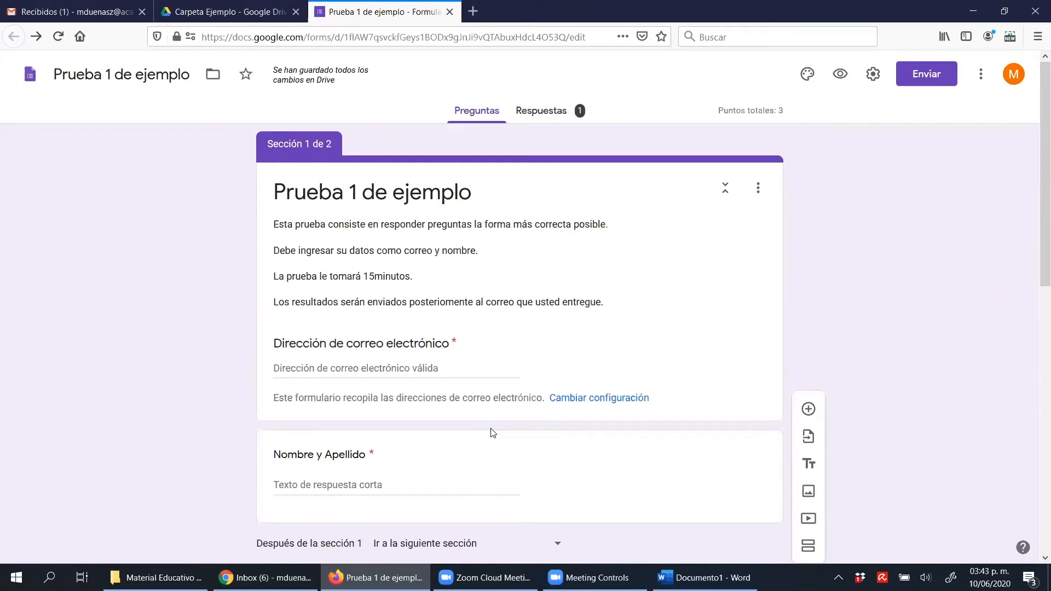
scroll(491, 432, "down", 10)
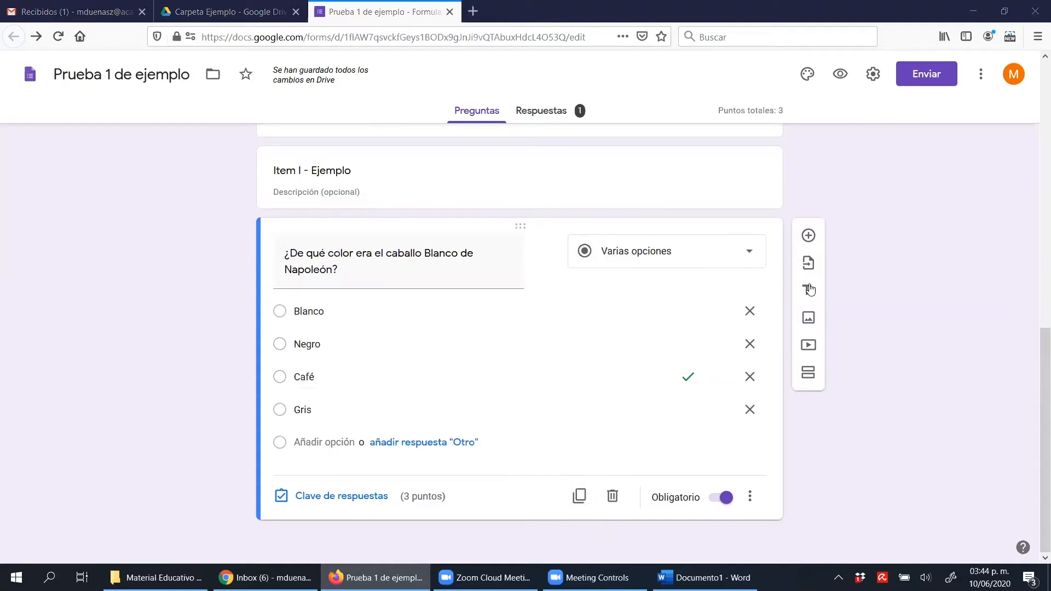
left_click(809, 240)
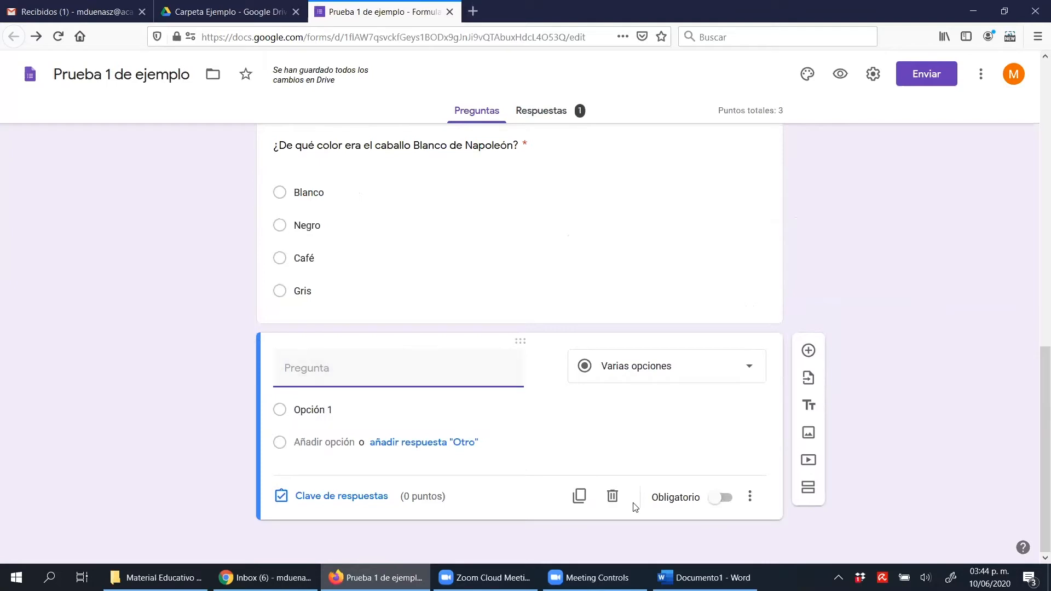
left_click(615, 499)
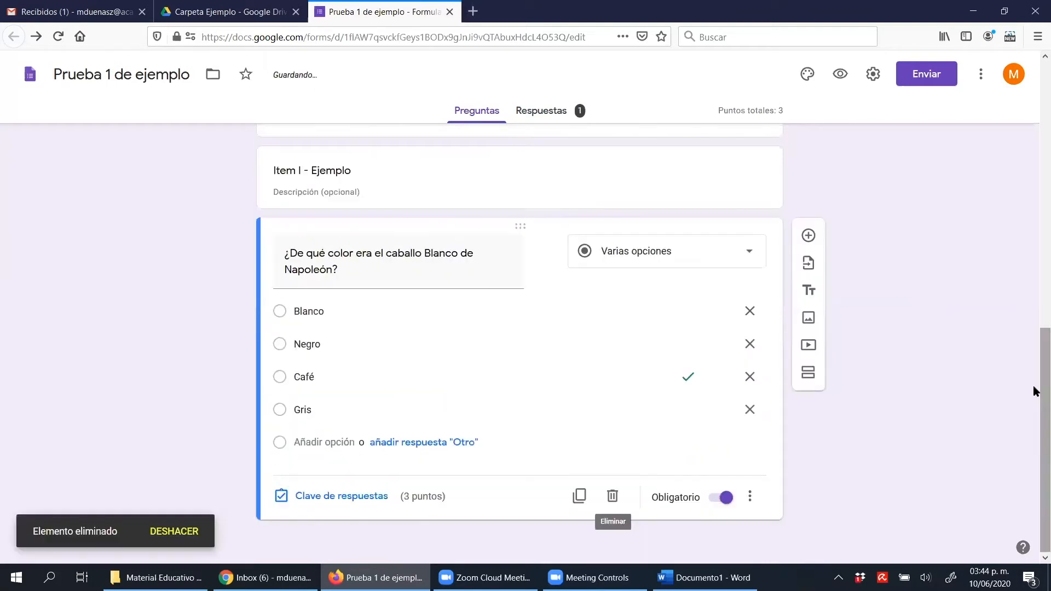
Duplicate the Napoleón question and replace the copy's text with "¿Cuántas Facultades tiene la UTA?"
left_click(579, 496)
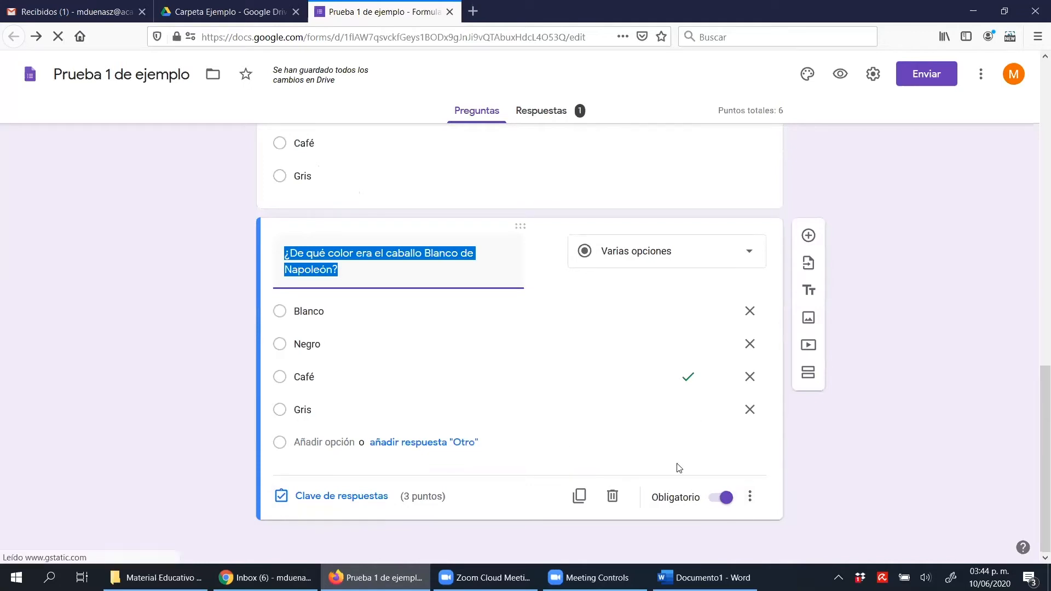
type("¿C")
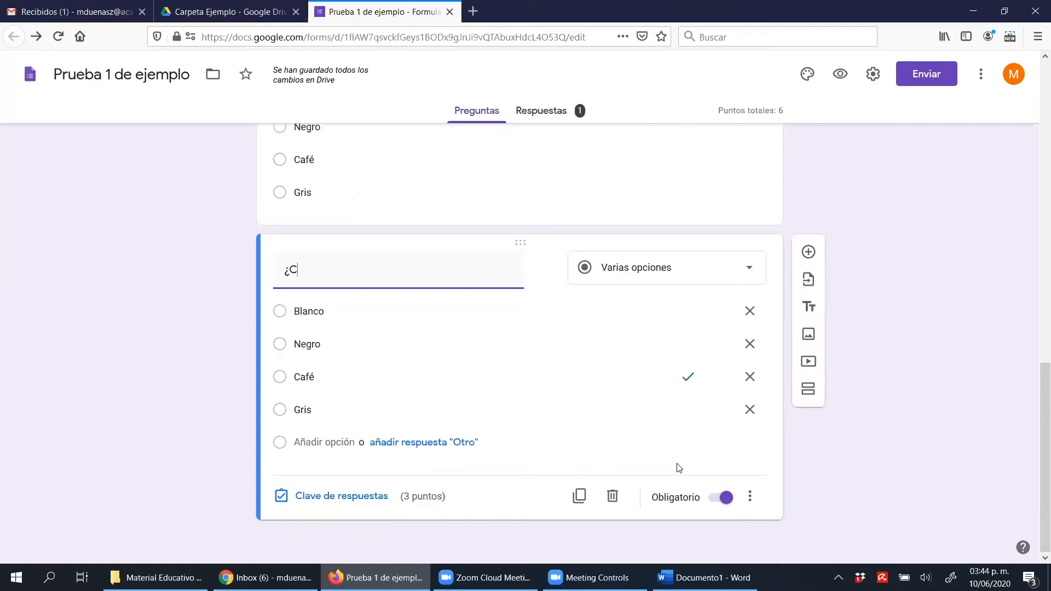
type("uántas facultades t")
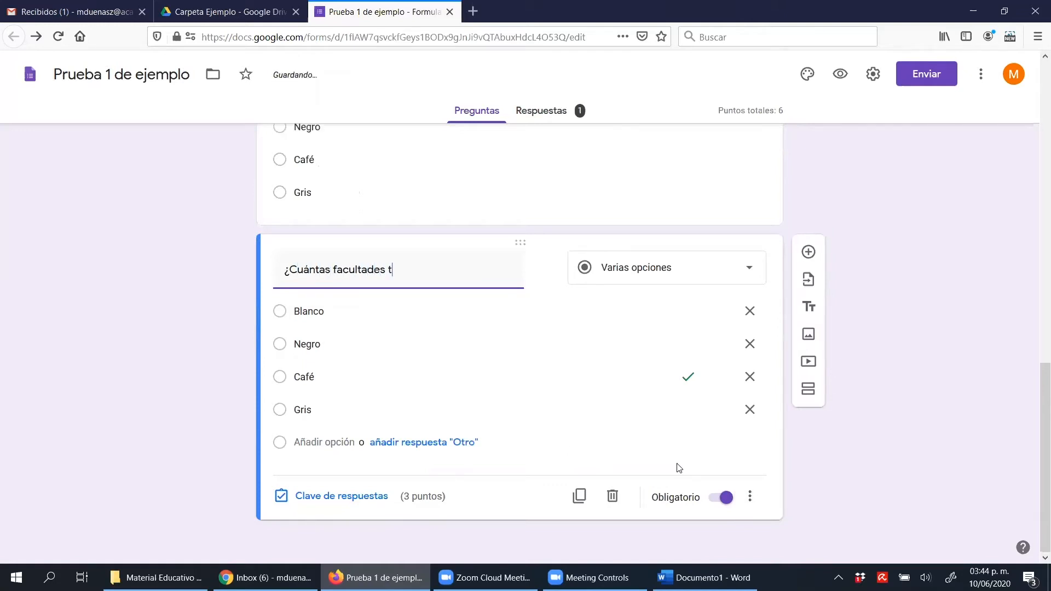
type("iene la Uni")
key("BackSpace")
key("BackSpace")
type("Y")
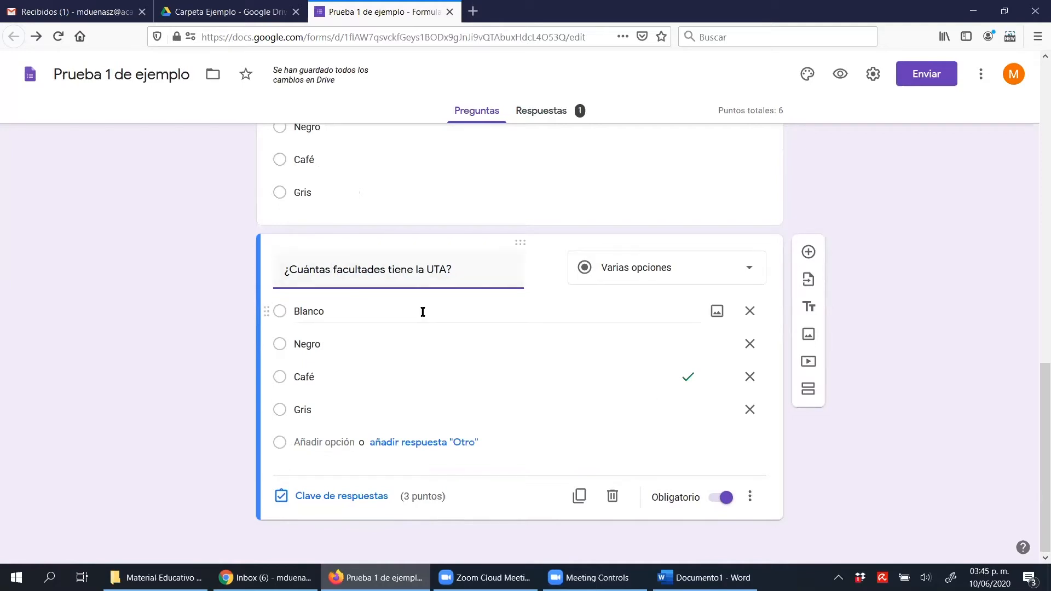
key("BackSpace")
key("BackSpace")
type("F")
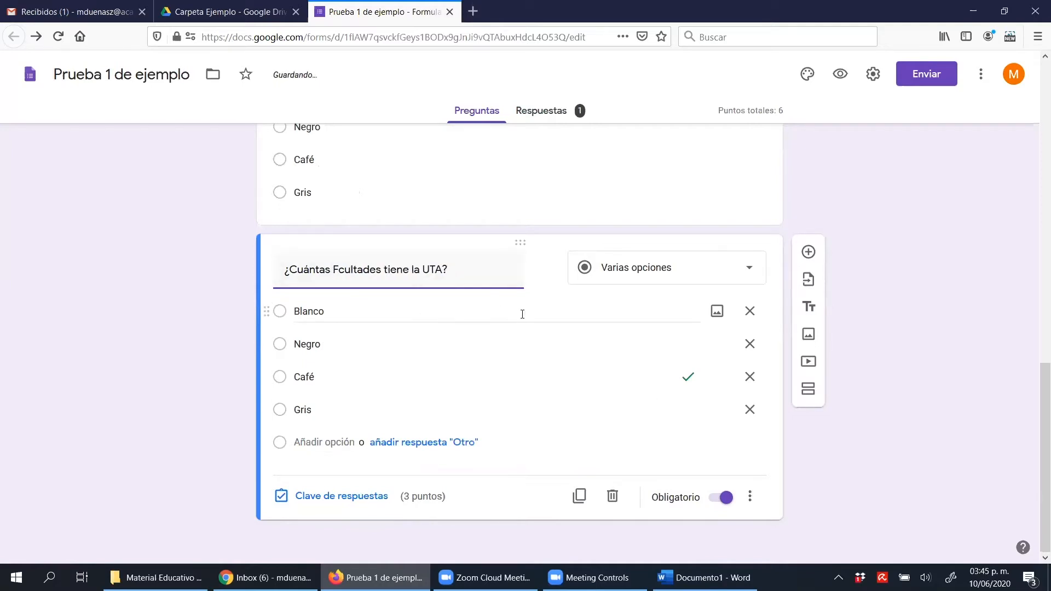
type("a")
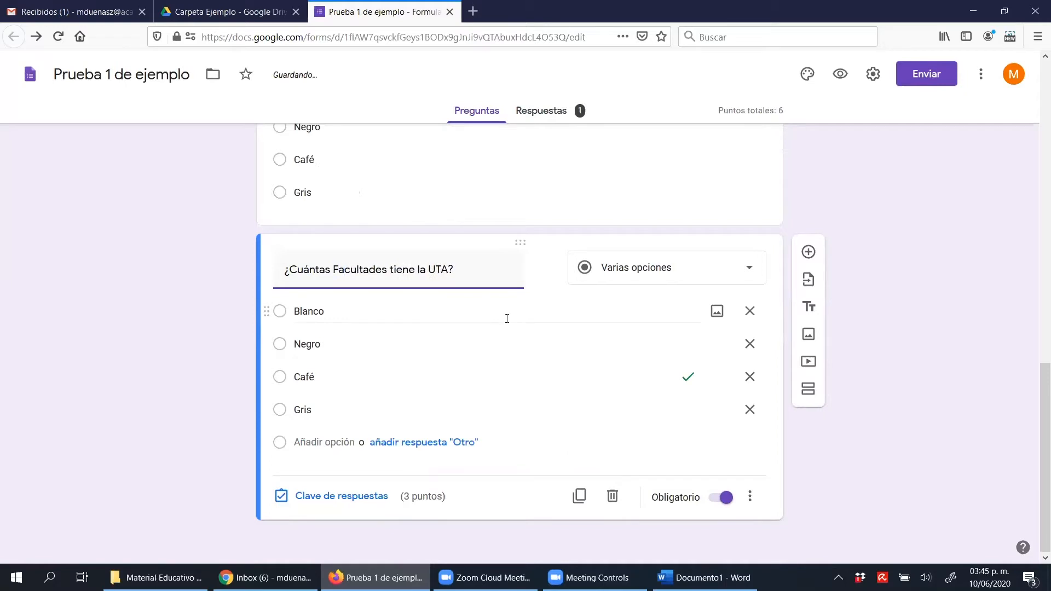
Replace the four answer options of the UTA faculties question with 5, 4, 7 and 9
left_click(440, 320)
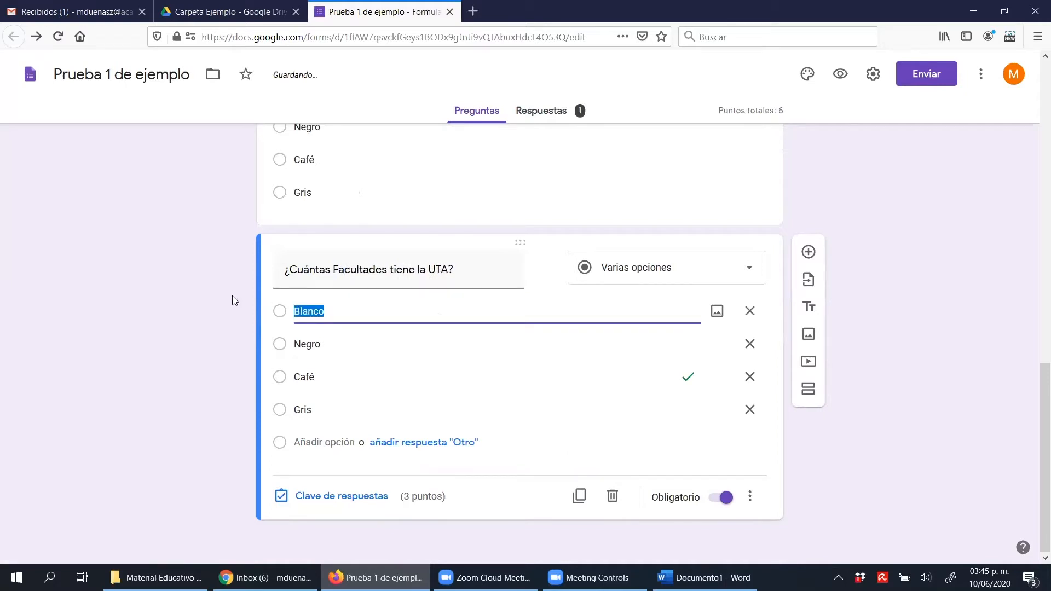
type("5")
left_click(340, 339)
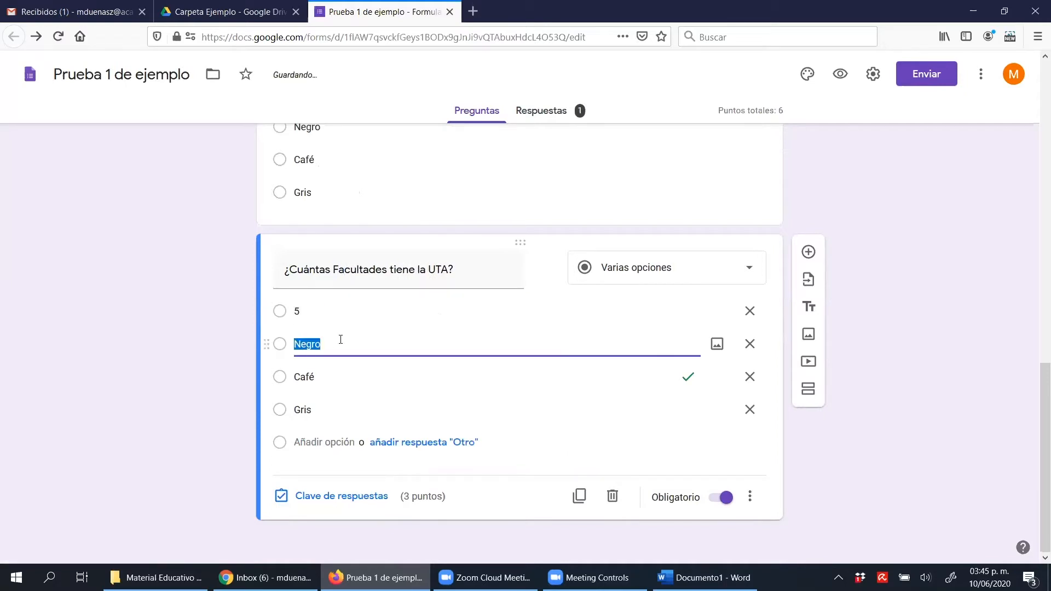
type("4")
left_click(346, 372)
type("7")
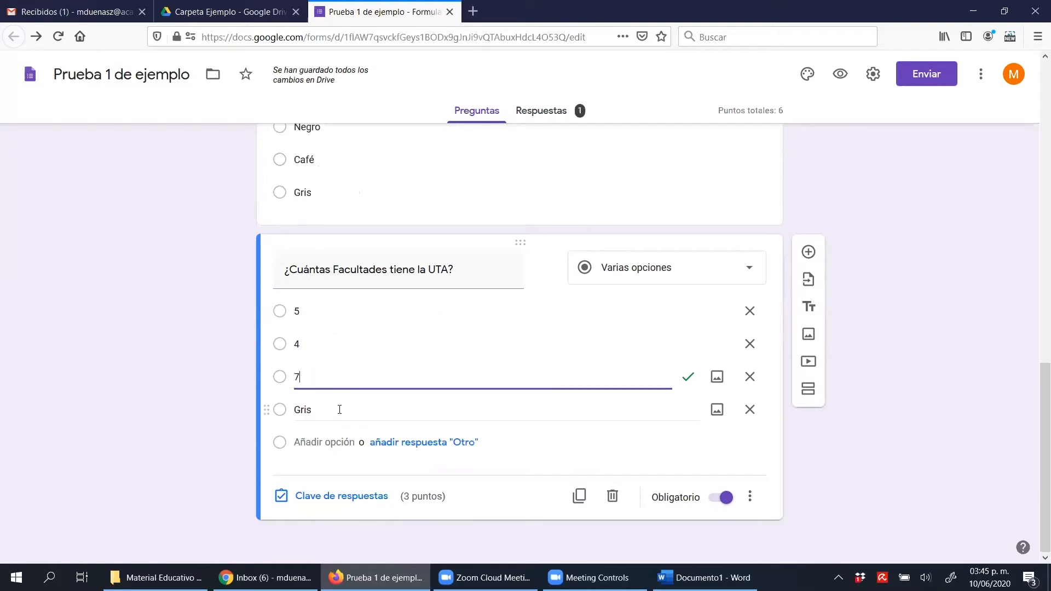
left_click(338, 411)
type("9")
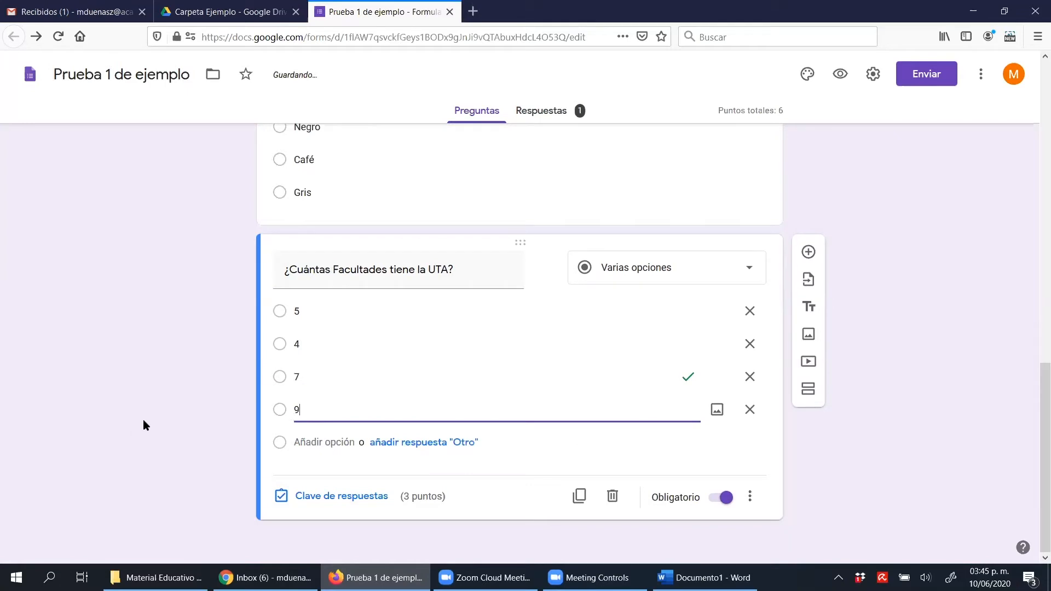
Try an "Otro" answer on the UTA faculties question, remove it, and add 6 as the fifth option
left_click(382, 444)
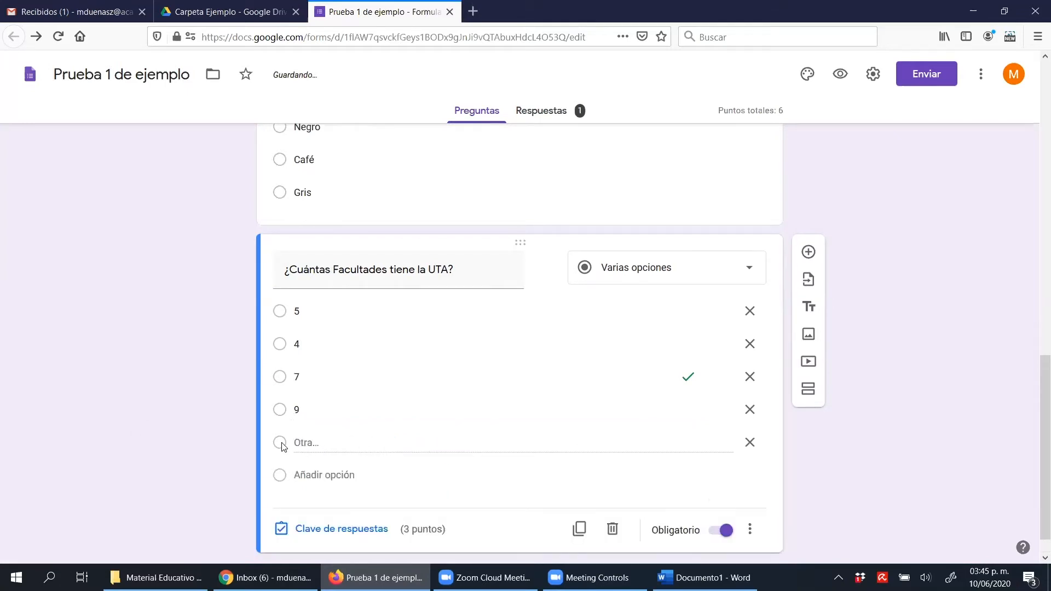
left_click(751, 442)
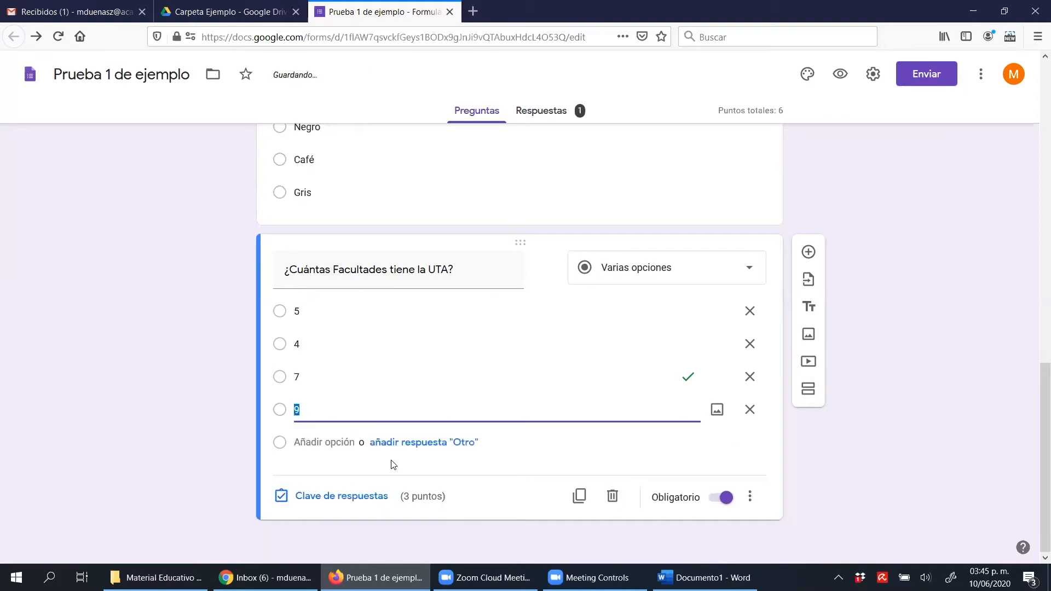
left_click(318, 443)
type("6")
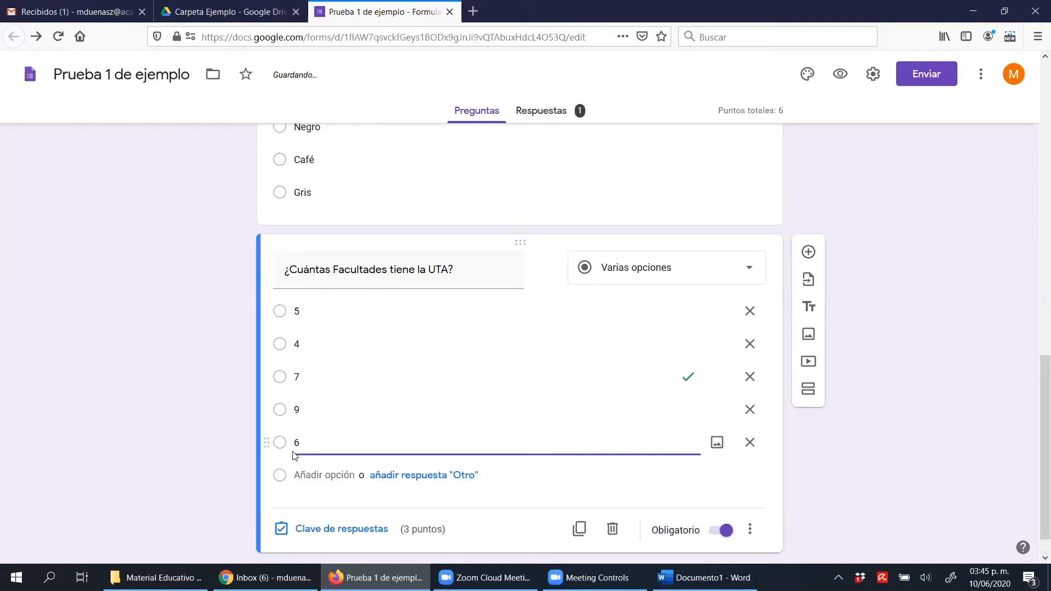
left_click(199, 429)
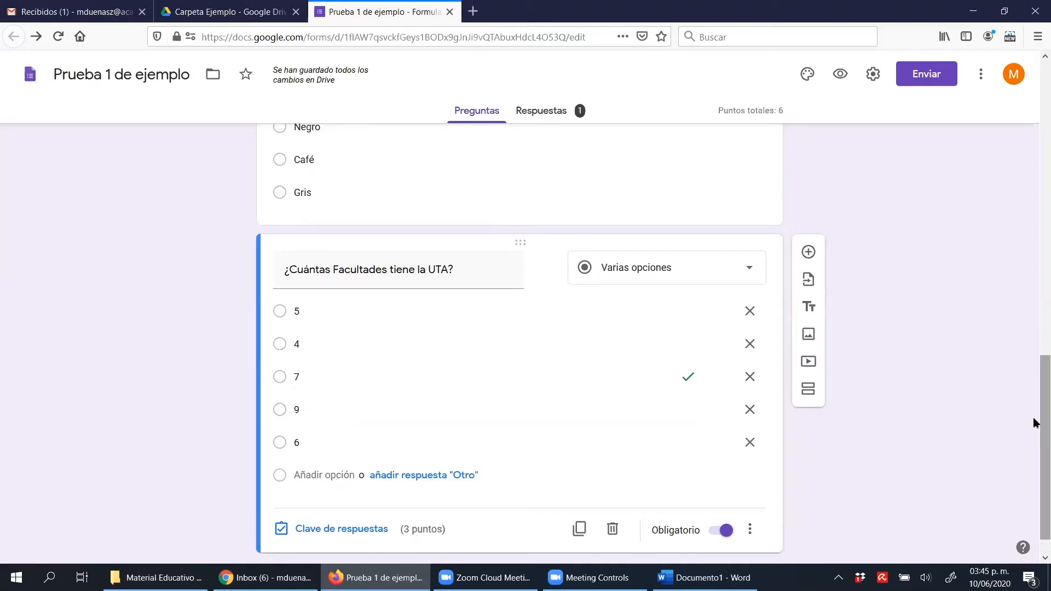
Review the correct option, points and comments in the UTA faculties question's answer key, and close the key
left_click_drag(1039, 392, 1035, 462)
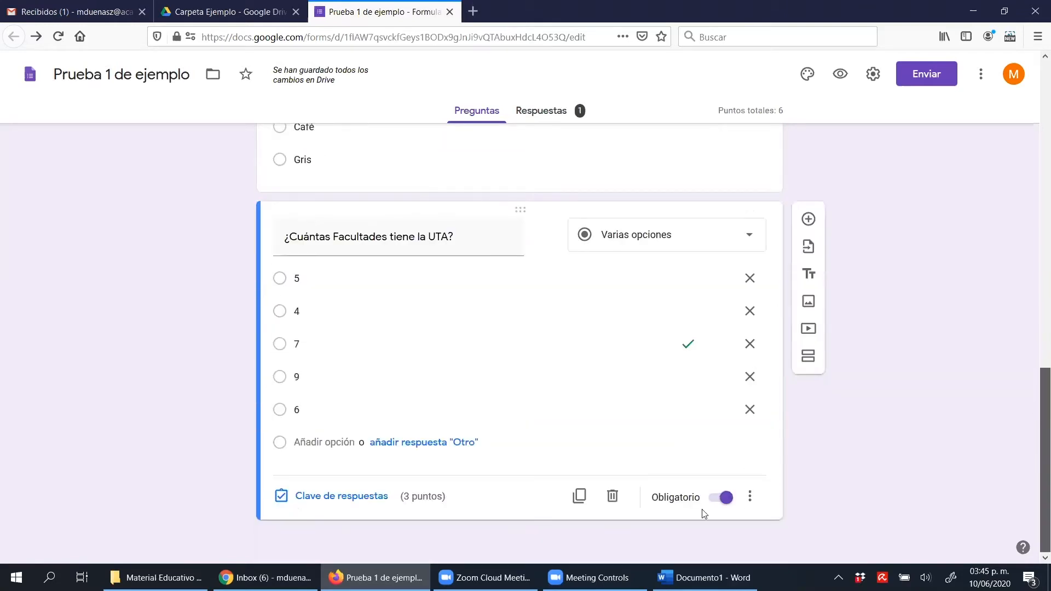
left_click(352, 497)
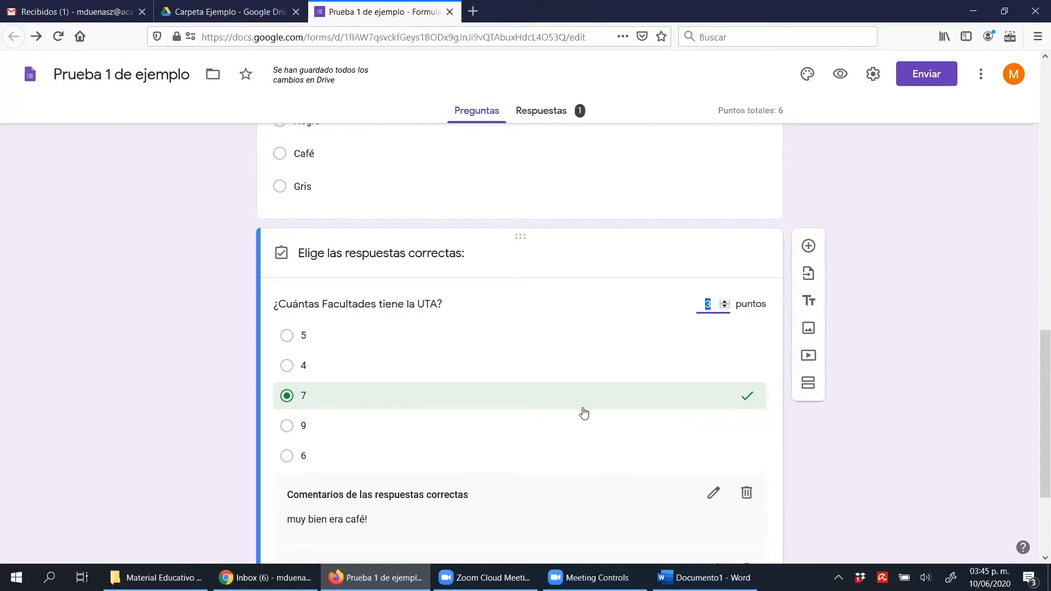
scroll(584, 413, "down", 3)
left_click(742, 496)
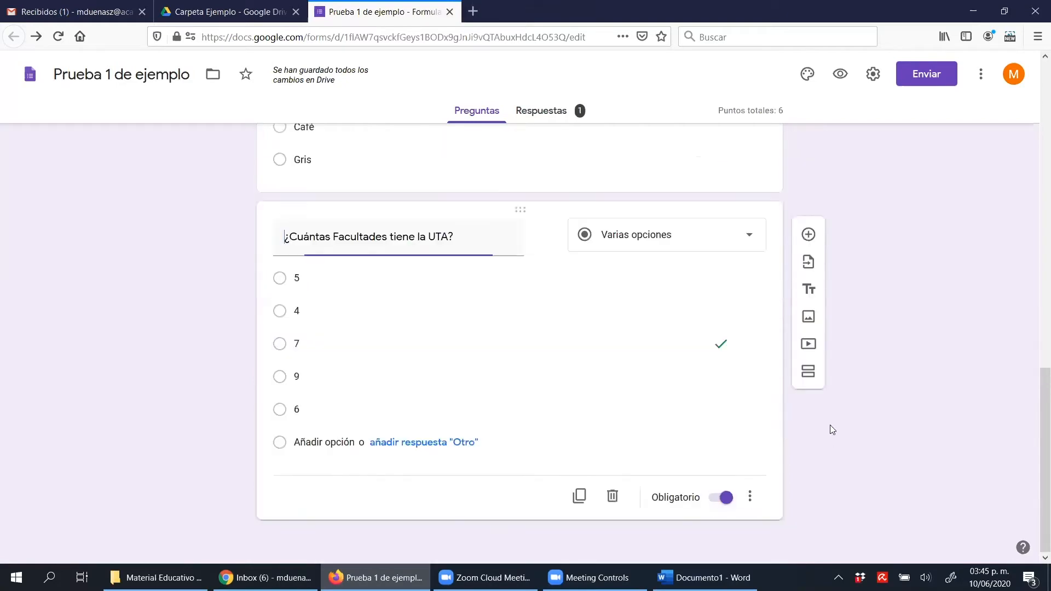
Look over the summary of the form's responses and delete all of the responses
scroll(831, 424, "up", 15)
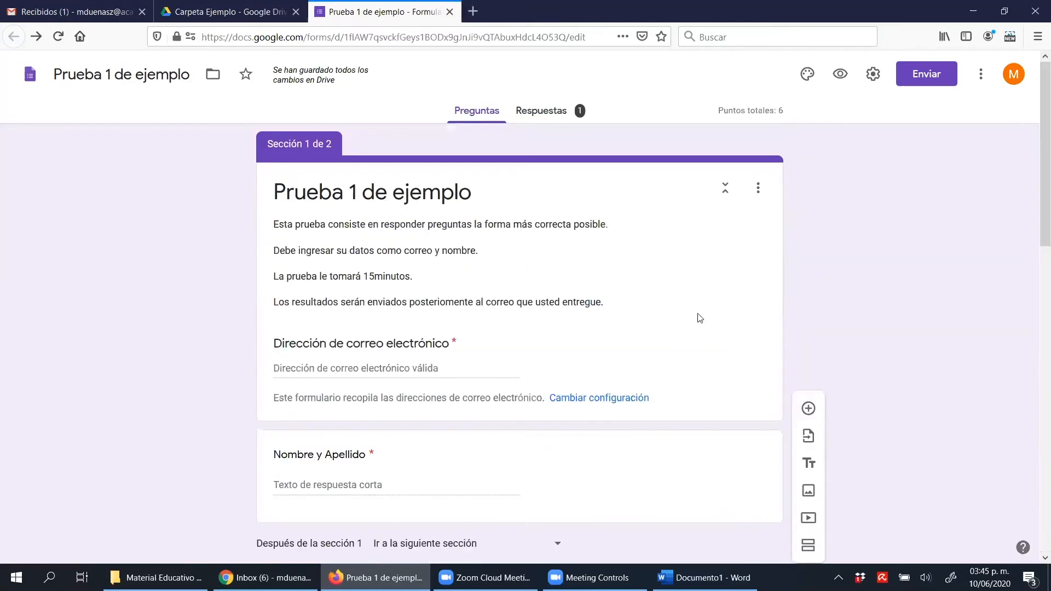
left_click(578, 122)
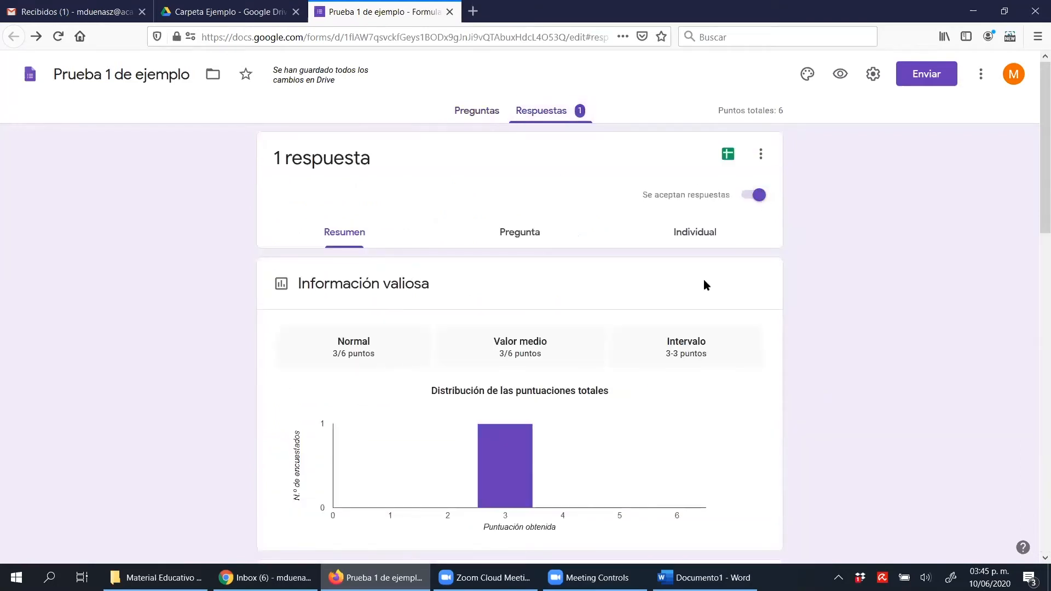
scroll(596, 398, "down", 10)
scroll(596, 399, "up", 3)
left_click(755, 157)
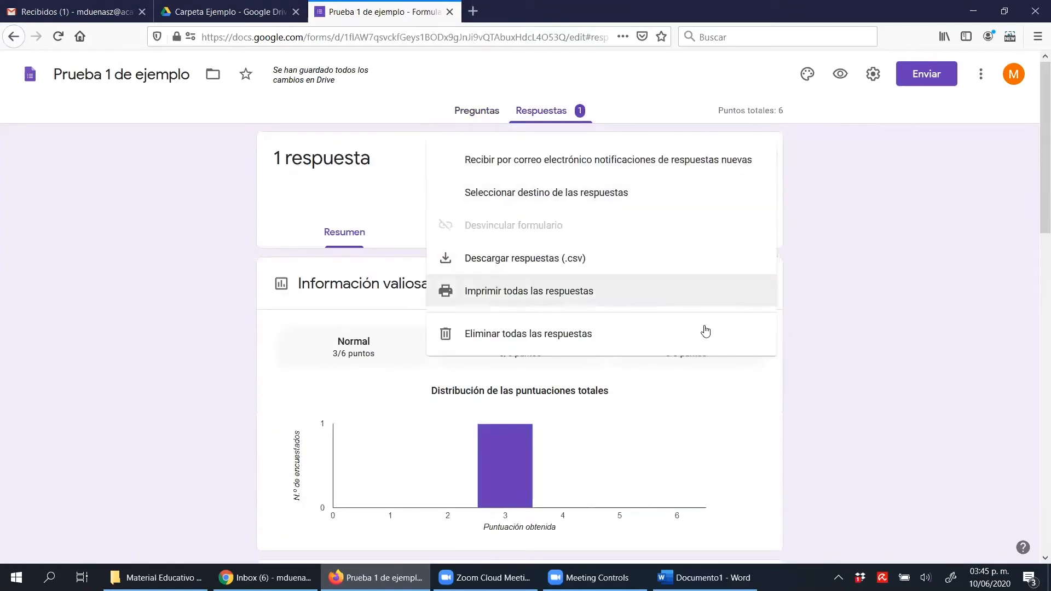
left_click(548, 346)
left_click(612, 345)
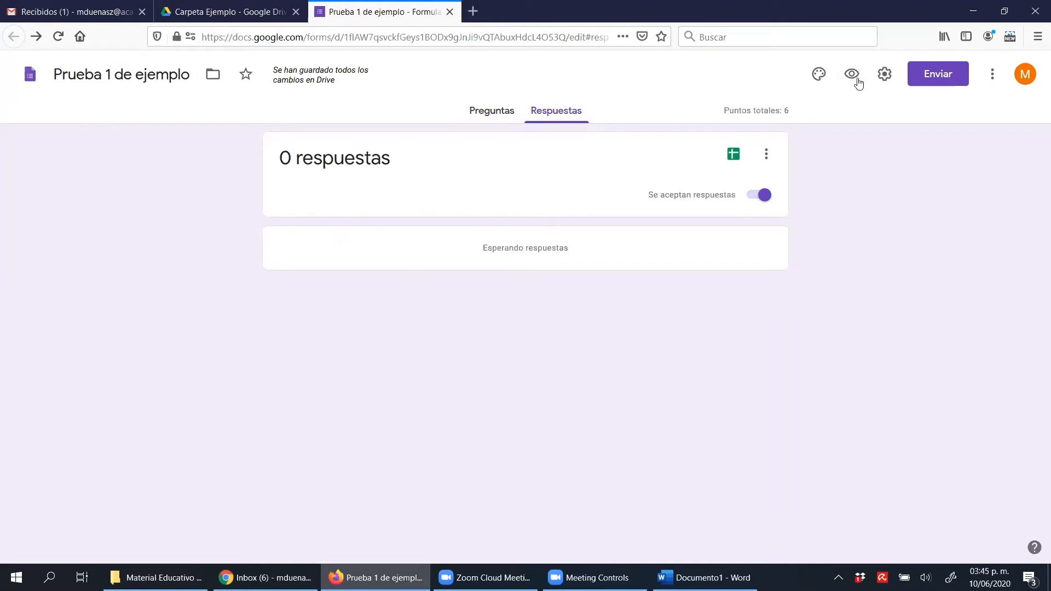
Shorten the form's sharing link, copy the short URL, and close the send dialog
left_click(928, 87)
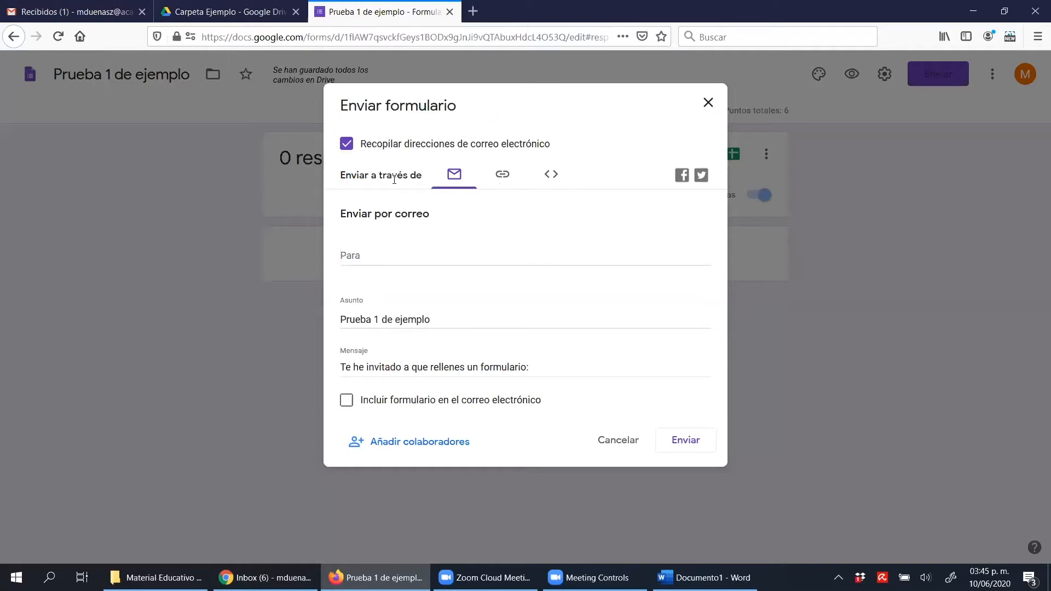
left_click(501, 188)
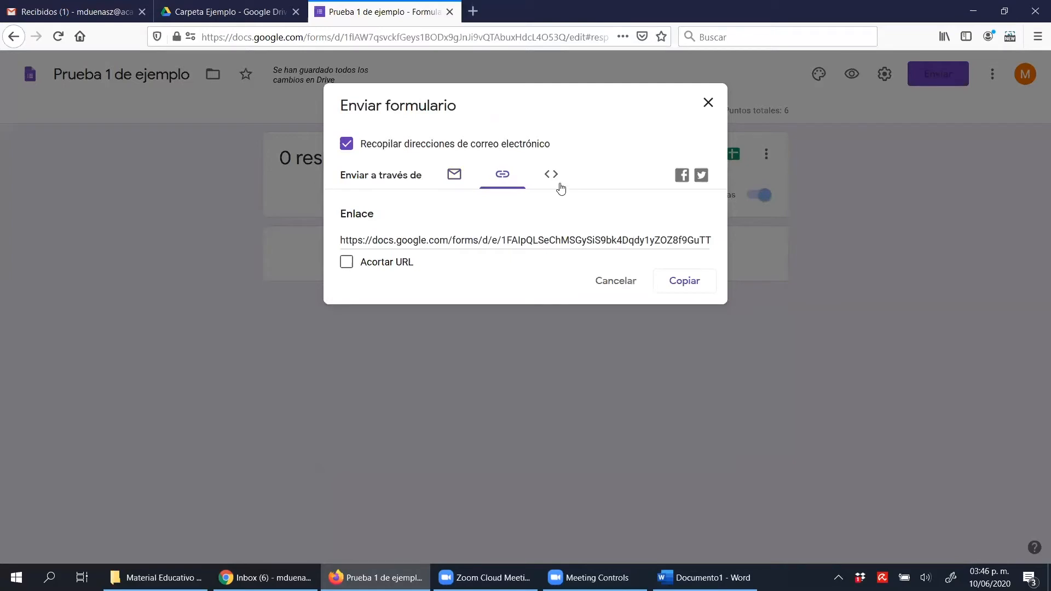
left_click(408, 266)
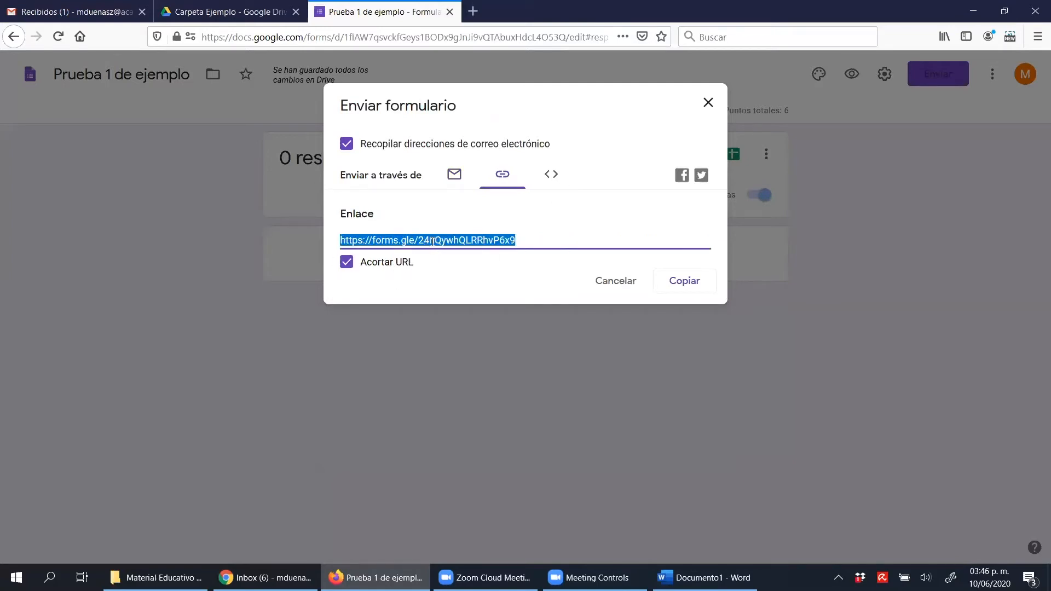
right_click(435, 247)
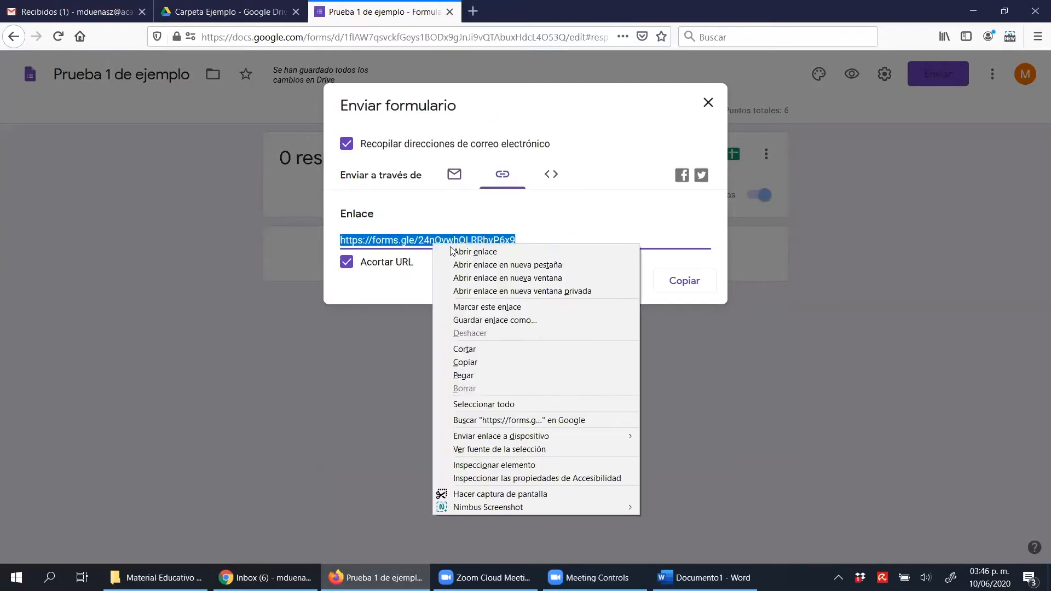
left_click(544, 364)
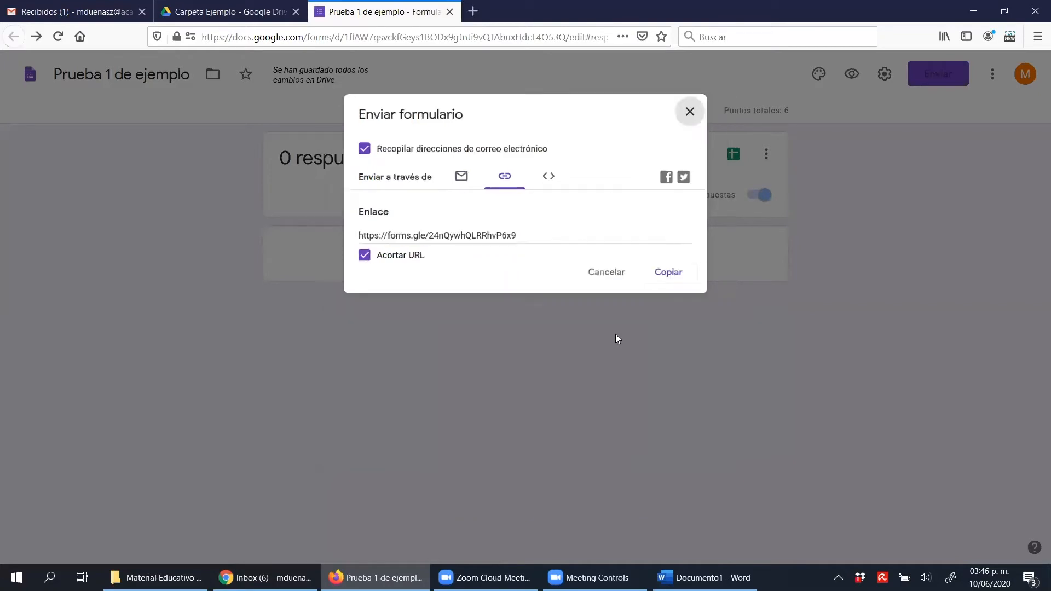
left_click(710, 104)
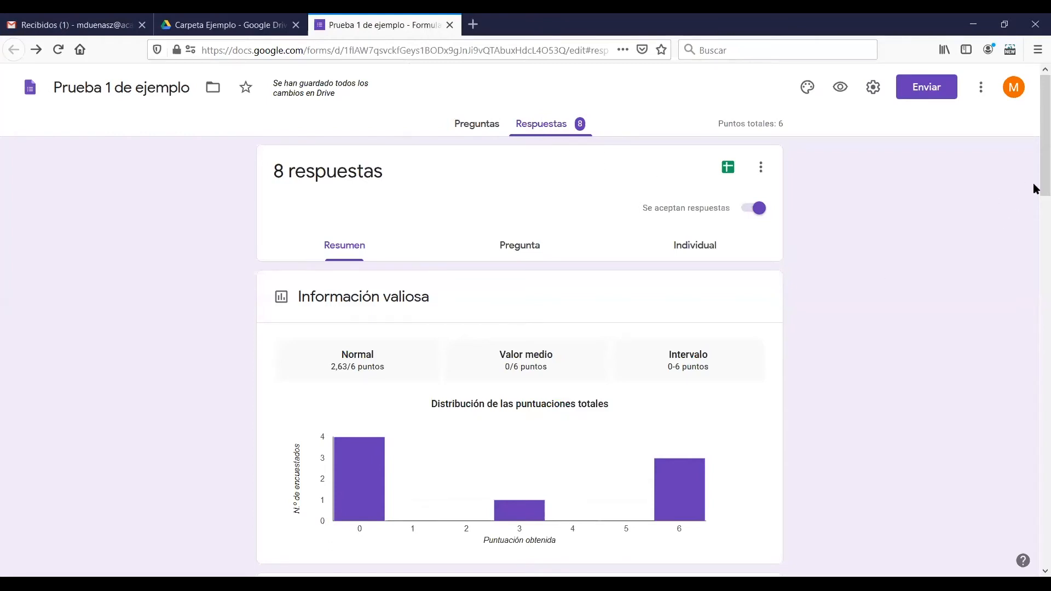
Examine the score distribution, the frequently missed questions and the full list of respondents' scores in the responses summary
scroll(1036, 182, "down", 1)
scroll(1035, 189, "down", 3)
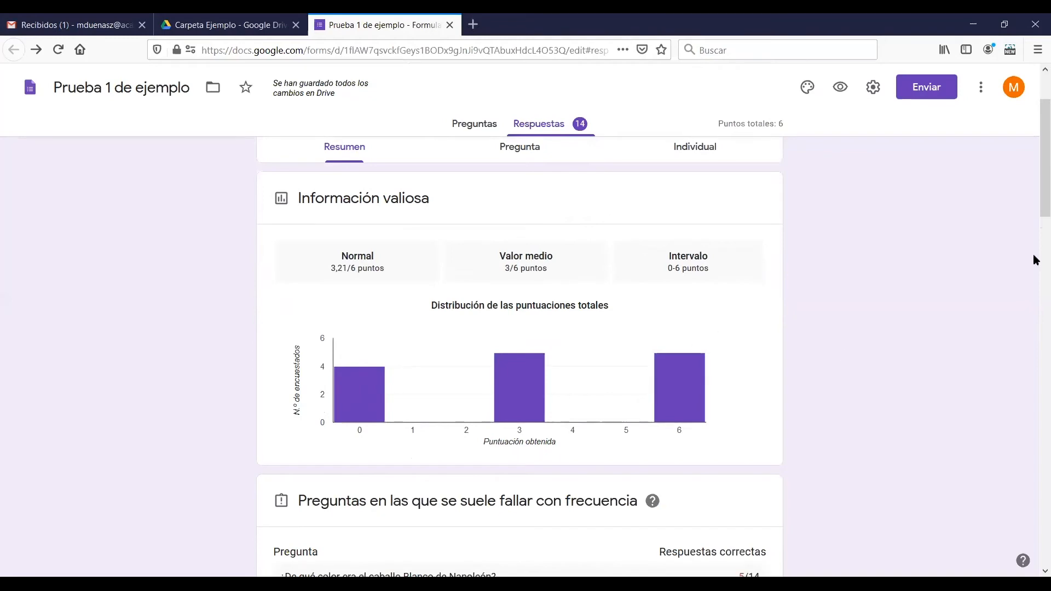
scroll(1035, 260, "down", 5)
scroll(1035, 274, "down", 1)
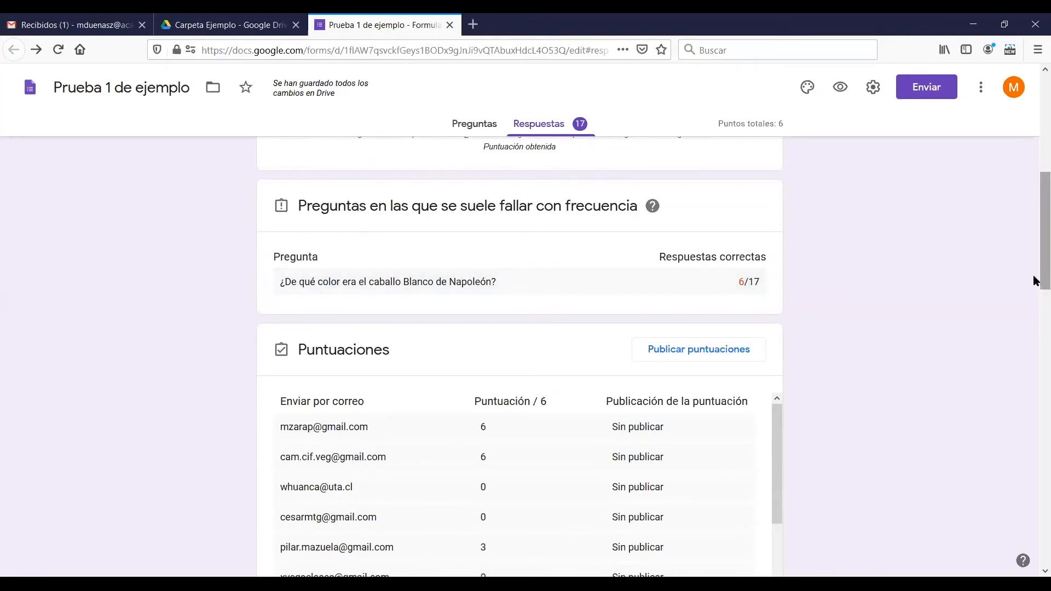
scroll(1035, 281, "down", 3)
scroll(780, 300, "down", 1)
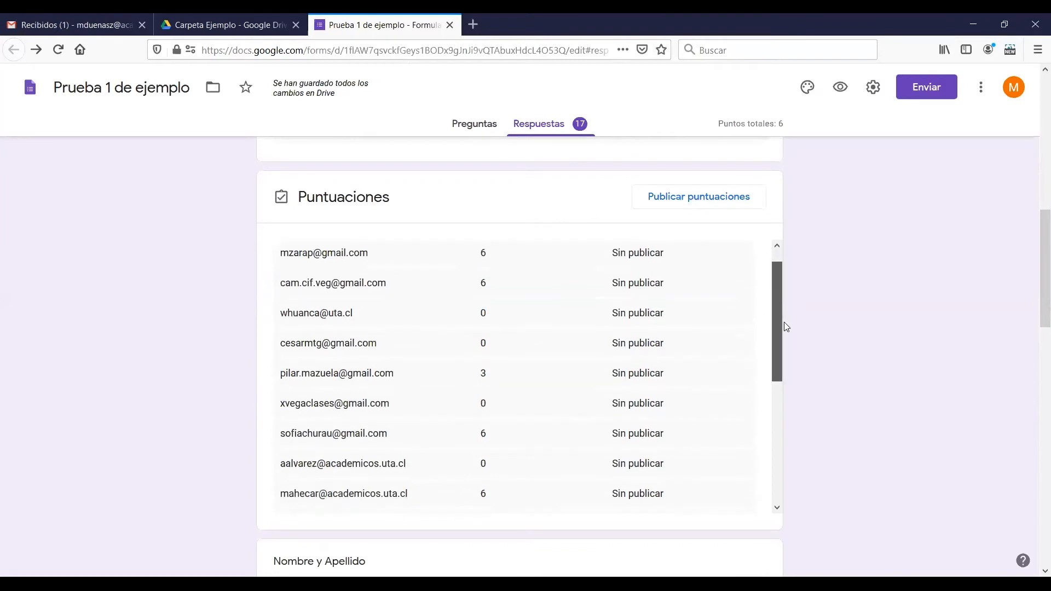
left_click_drag(784, 322, 770, 499)
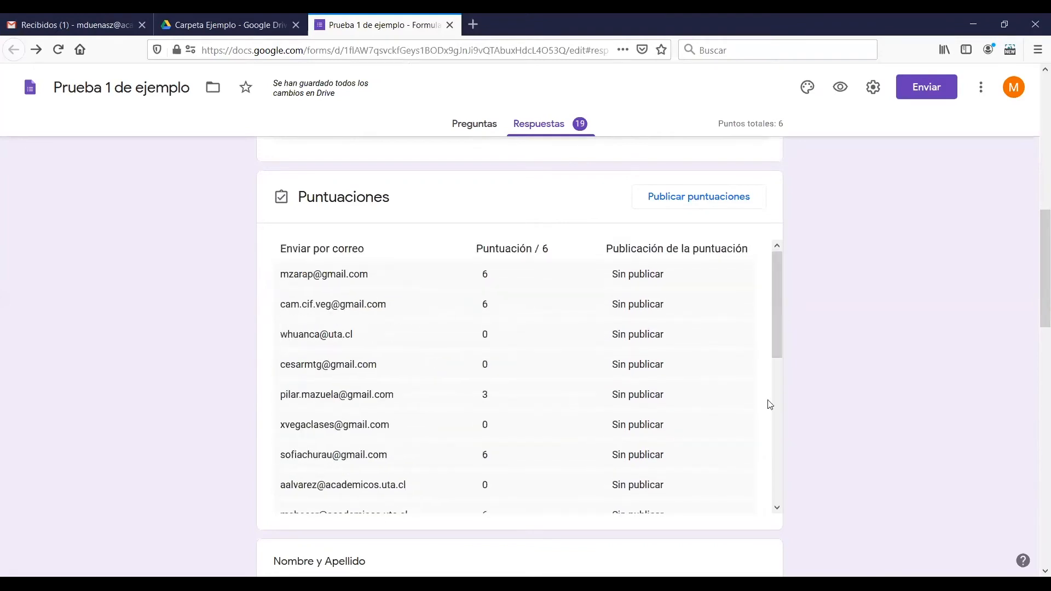
left_click_drag(781, 333, 779, 484)
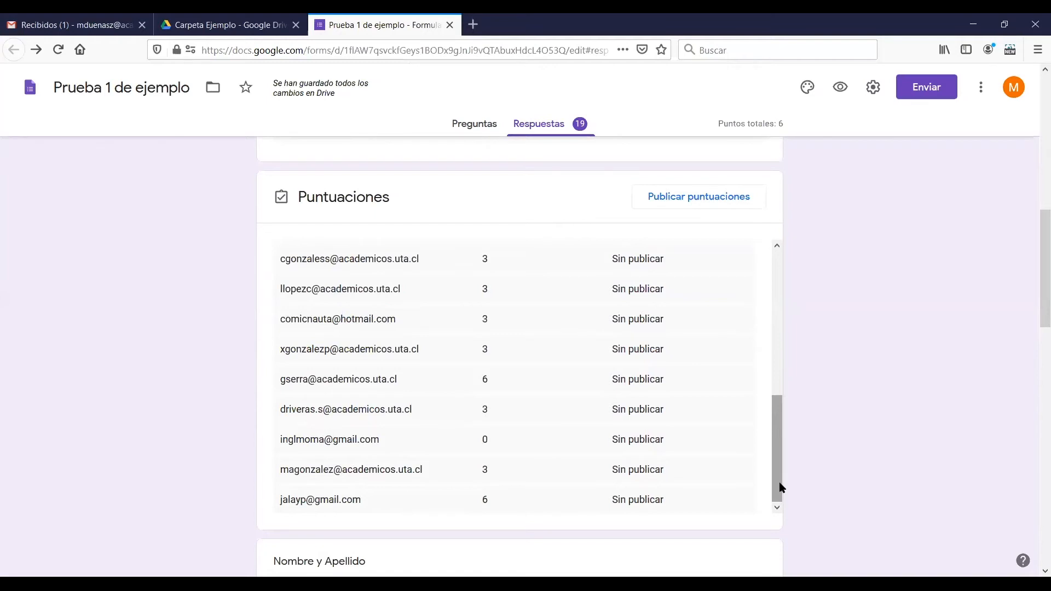
Look through the respondents' names and the answer charts of both questions, and return to the start of the summary
scroll(808, 427, "down", 5)
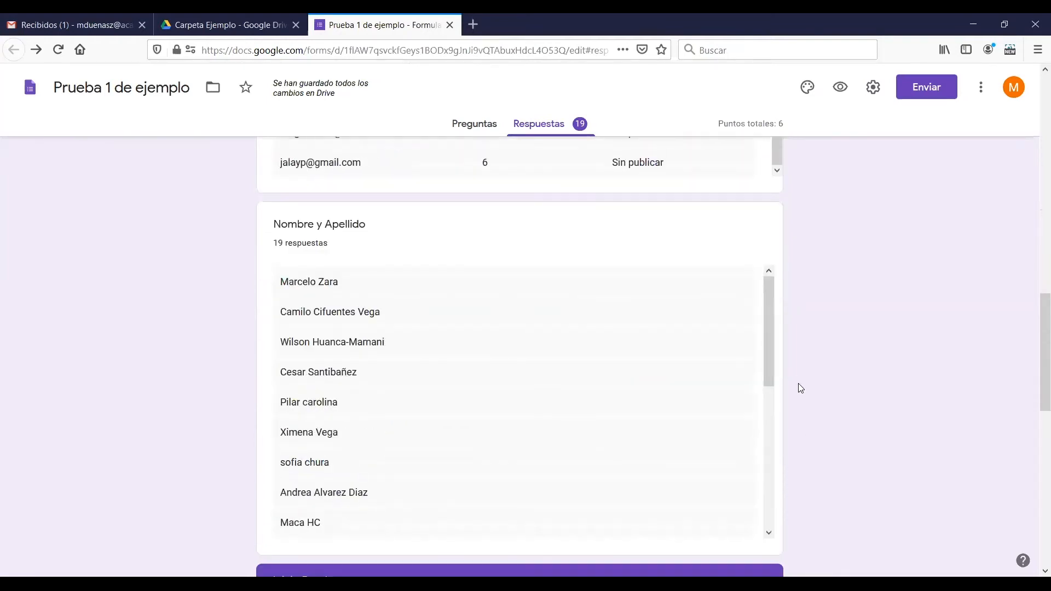
left_click_drag(773, 332, 756, 481)
scroll(806, 387, "down", 1)
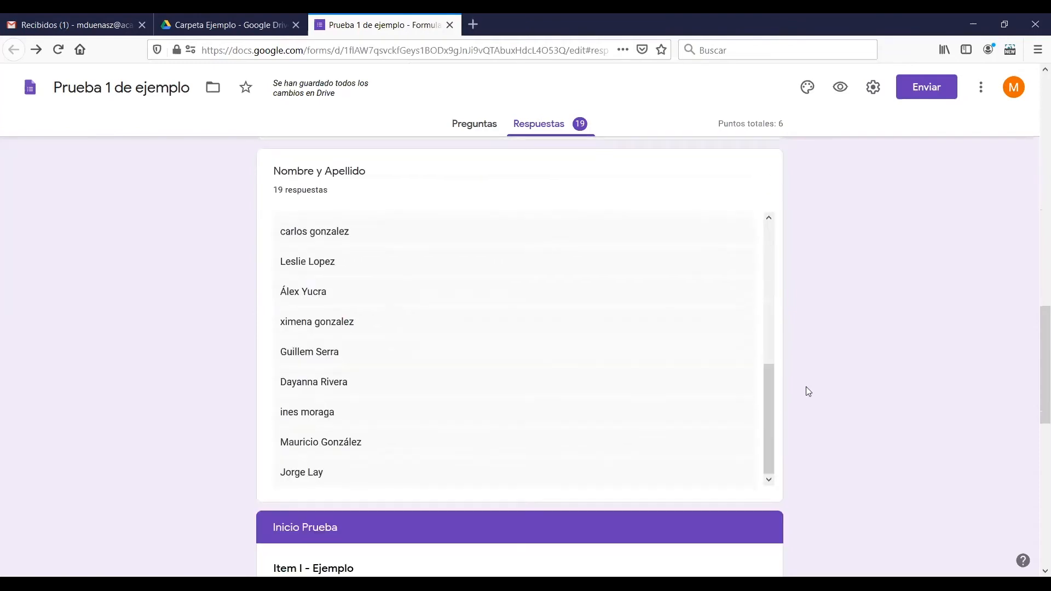
scroll(807, 387, "down", 5)
scroll(805, 388, "down", 5)
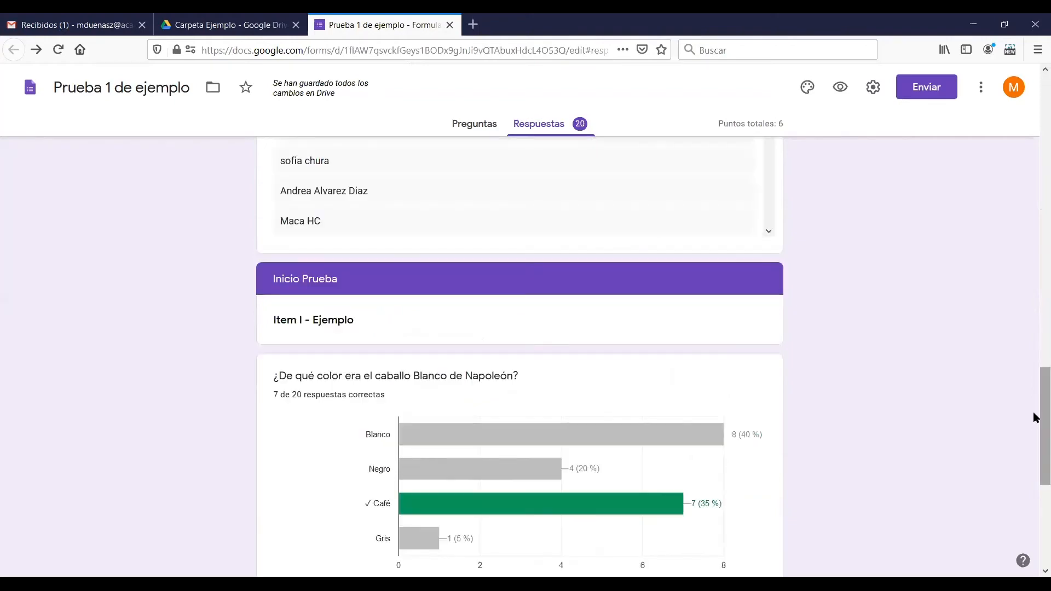
scroll(1037, 418, "down", 5)
scroll(1037, 431, "up", 1)
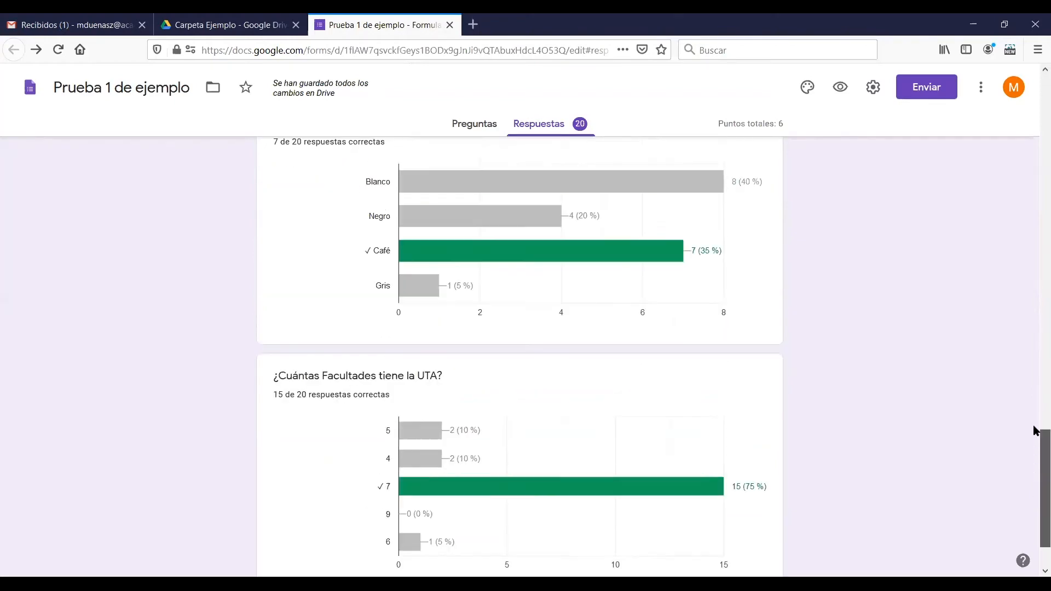
left_click_drag(1037, 431, 1037, 157)
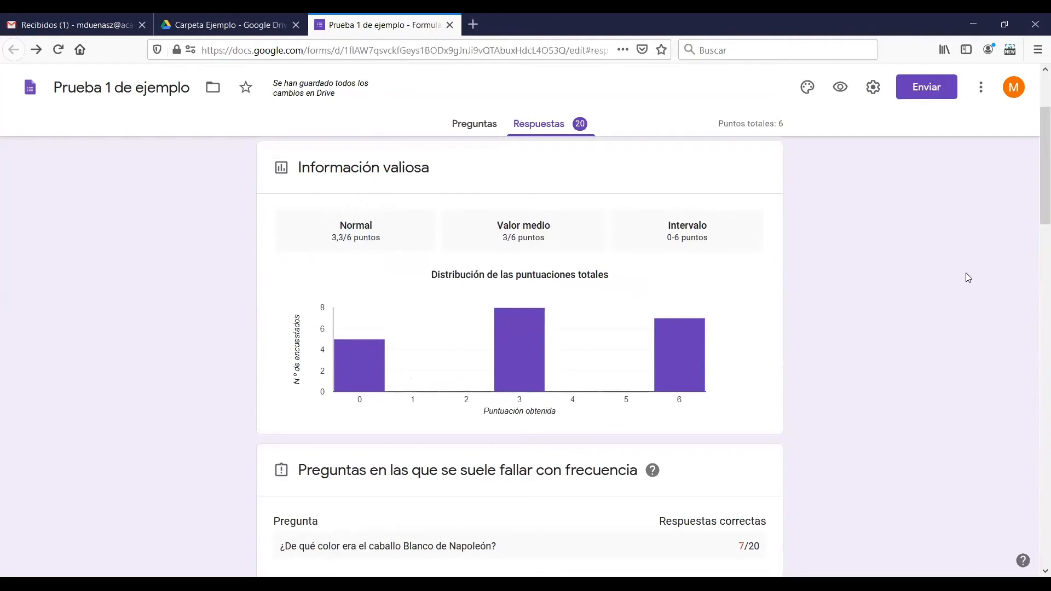
scroll(966, 276, "up", 3)
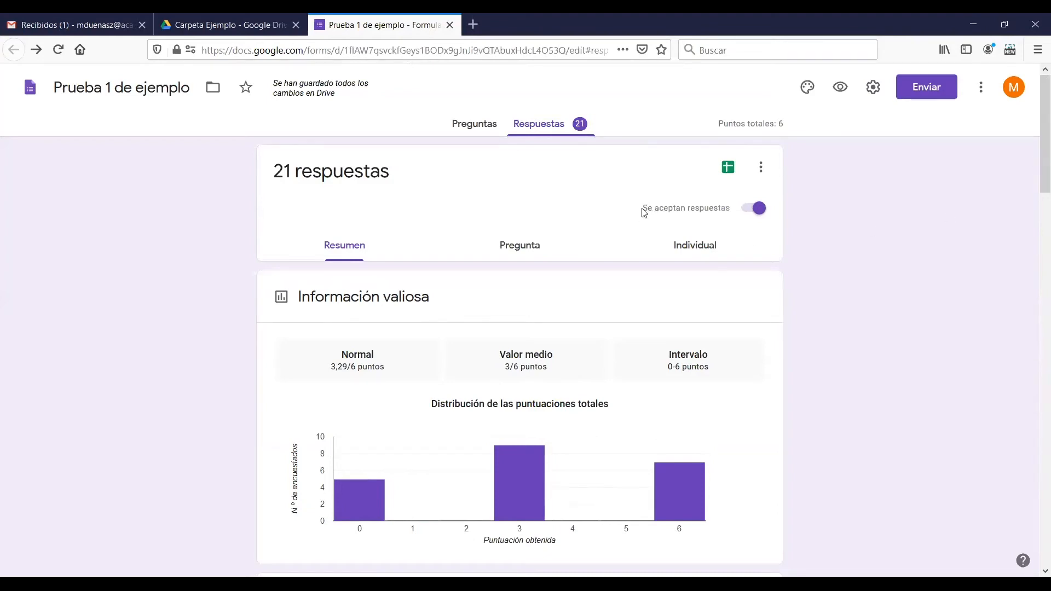
Stop accepting responses and set the message for respondents to "El periodo de respuesta ya finalizó."
left_click(748, 212)
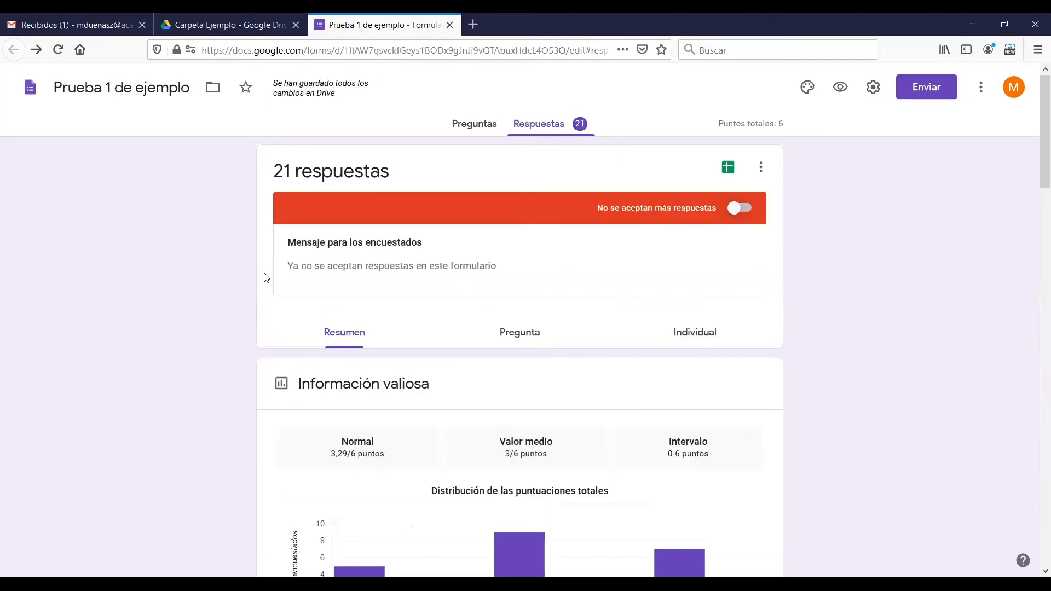
left_click(294, 267)
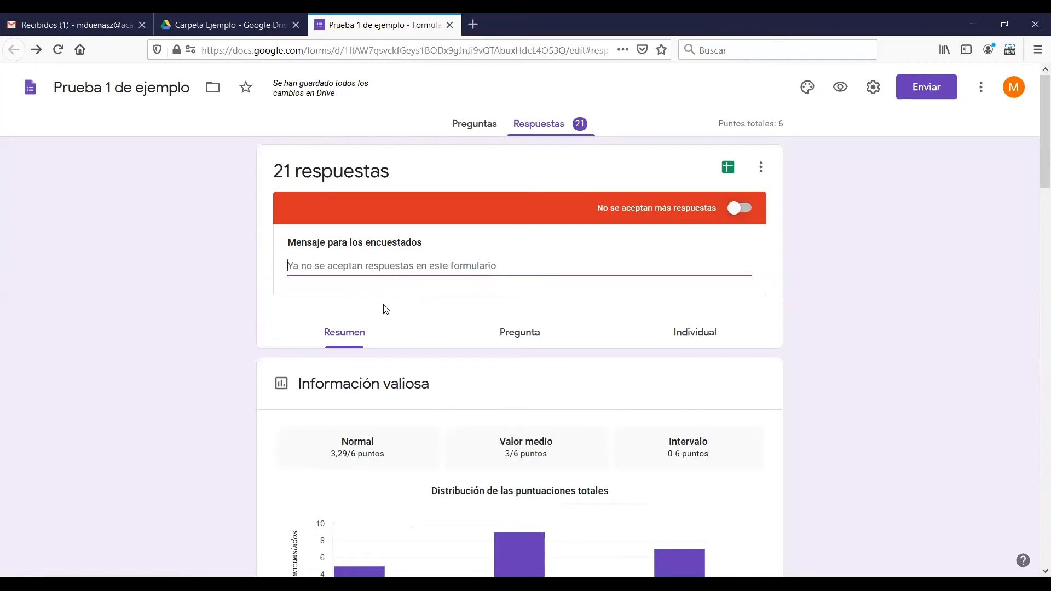
type("El perio")
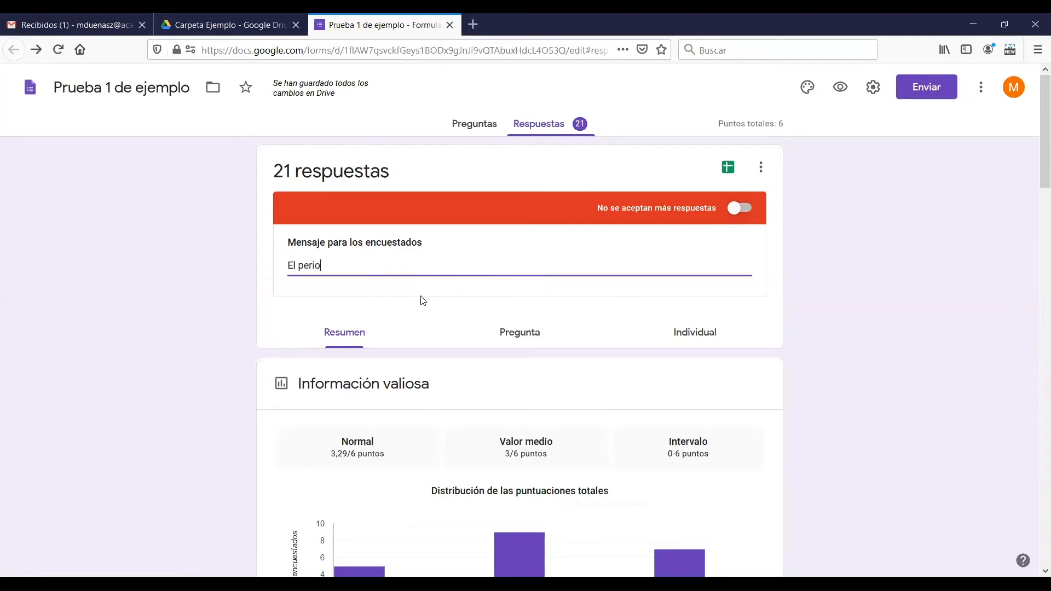
type("do de respuesta ya finalizó.")
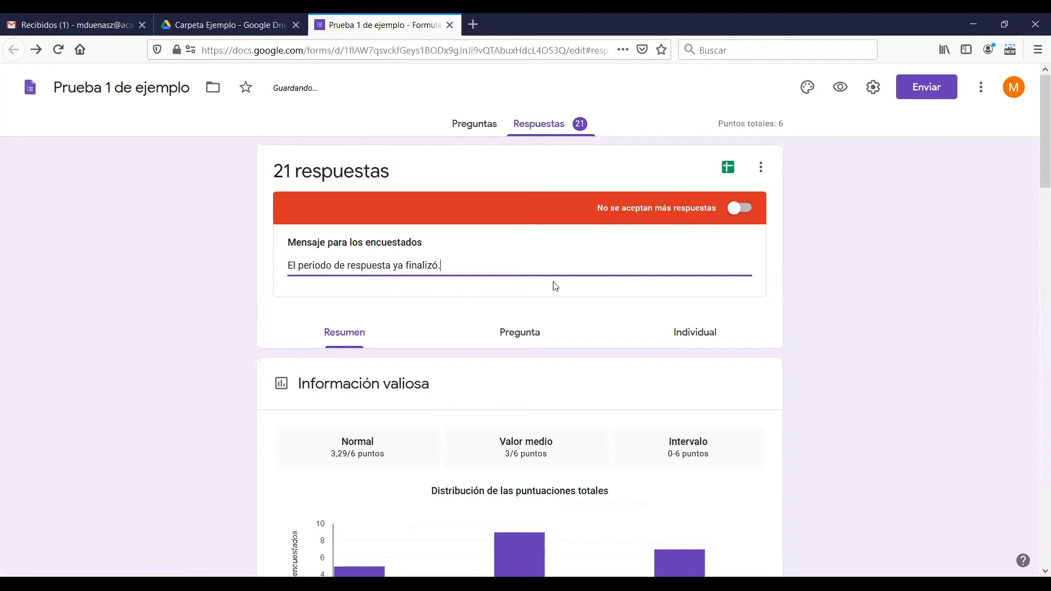
left_click(823, 316)
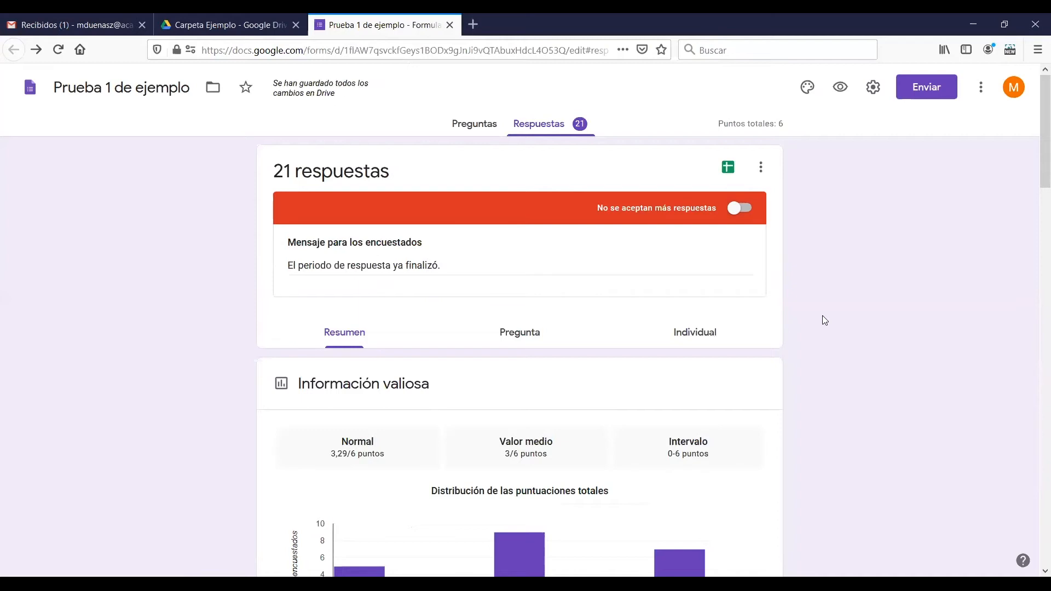
Review the scores list and publish the scores to all respondents by email
scroll(781, 324, "down", 3)
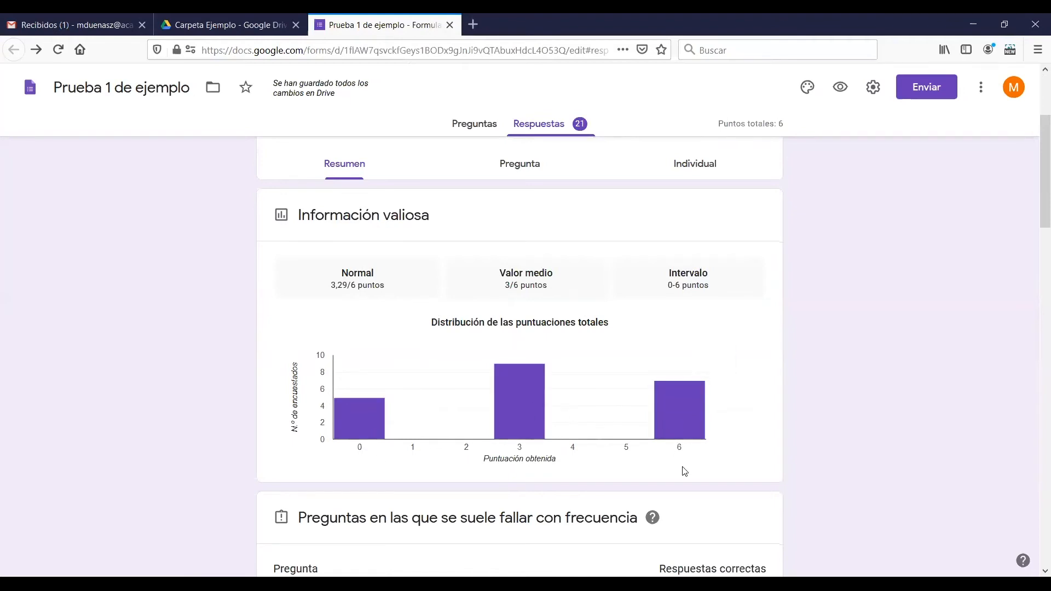
scroll(1036, 252, "down", 2)
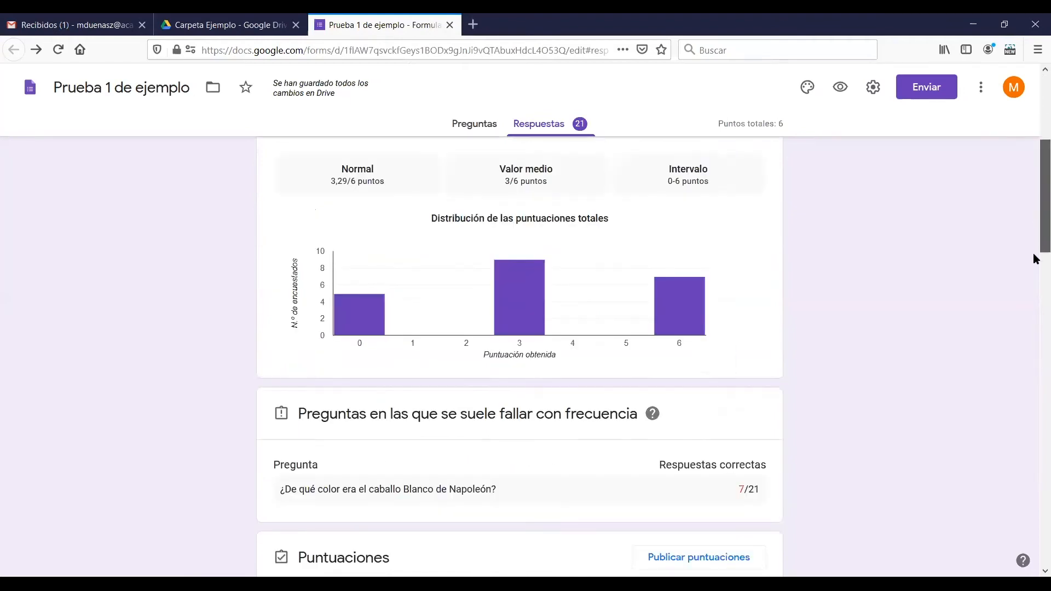
scroll(1037, 263, "down", 4)
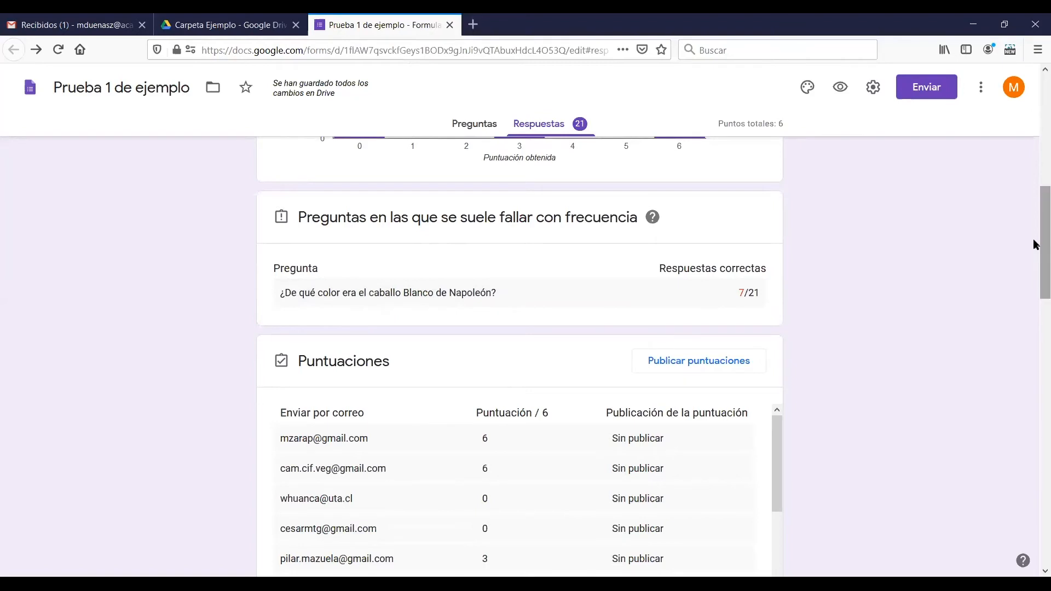
scroll(1035, 252, "down", 1)
left_click_drag(1035, 257, 1035, 282)
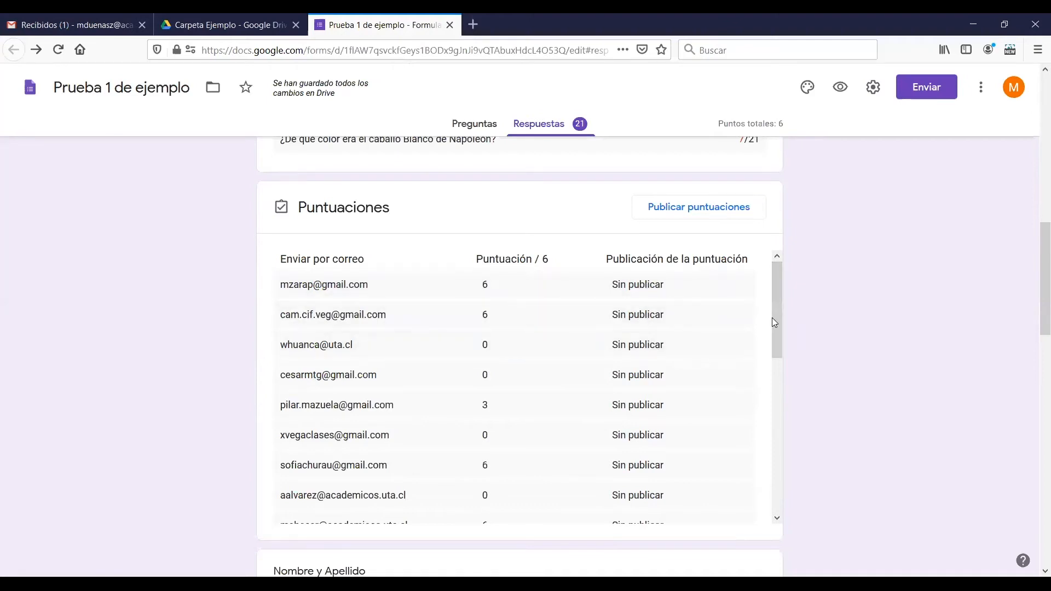
scroll(778, 354, "down", 1)
left_click_drag(777, 353, 777, 493)
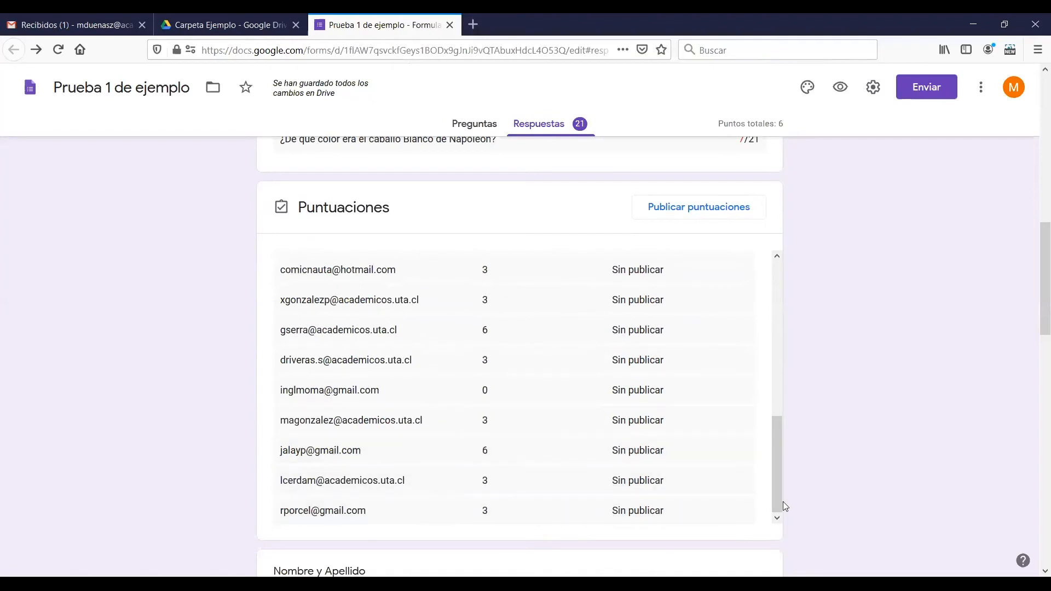
left_click_drag(783, 482, 792, 309)
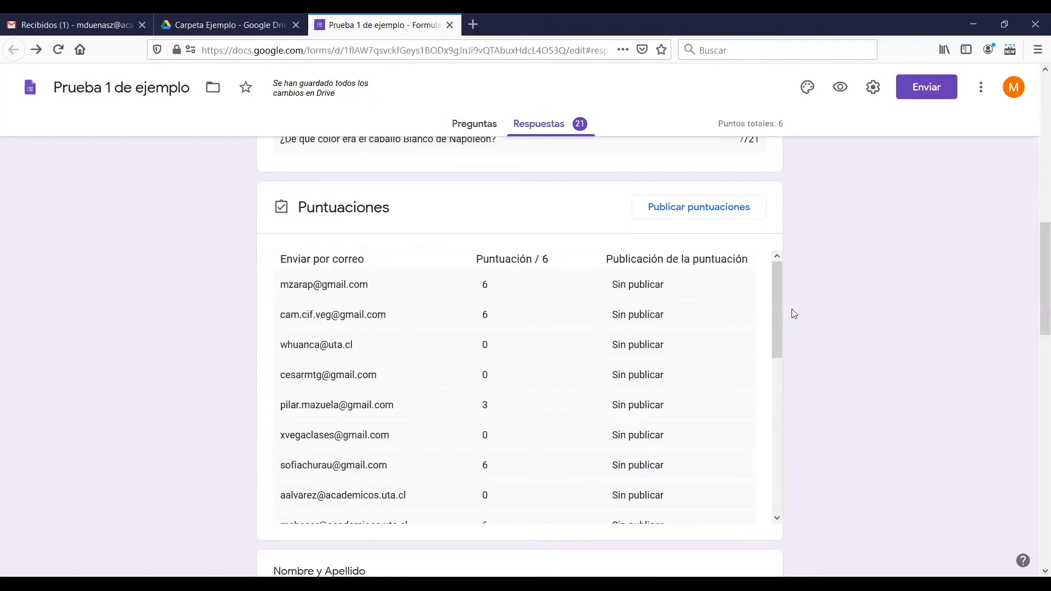
left_click(686, 220)
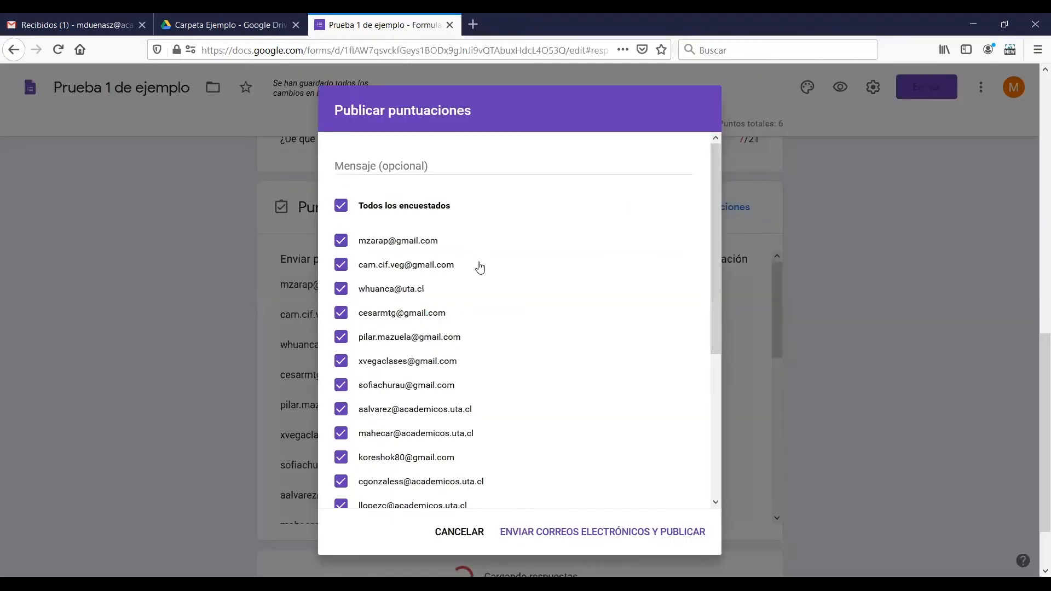
scroll(493, 342, "down", 5)
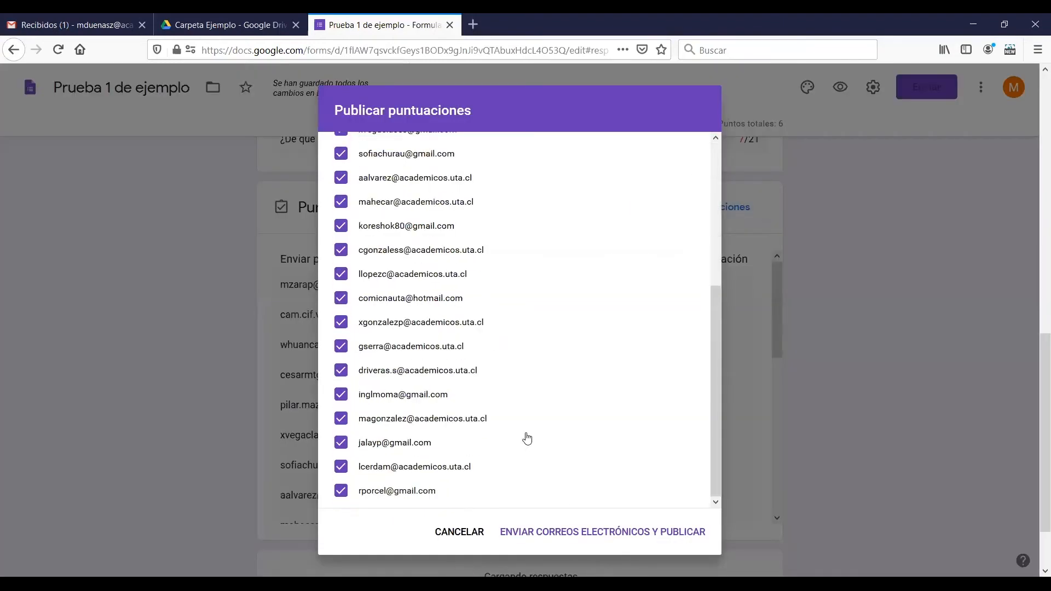
left_click(600, 534)
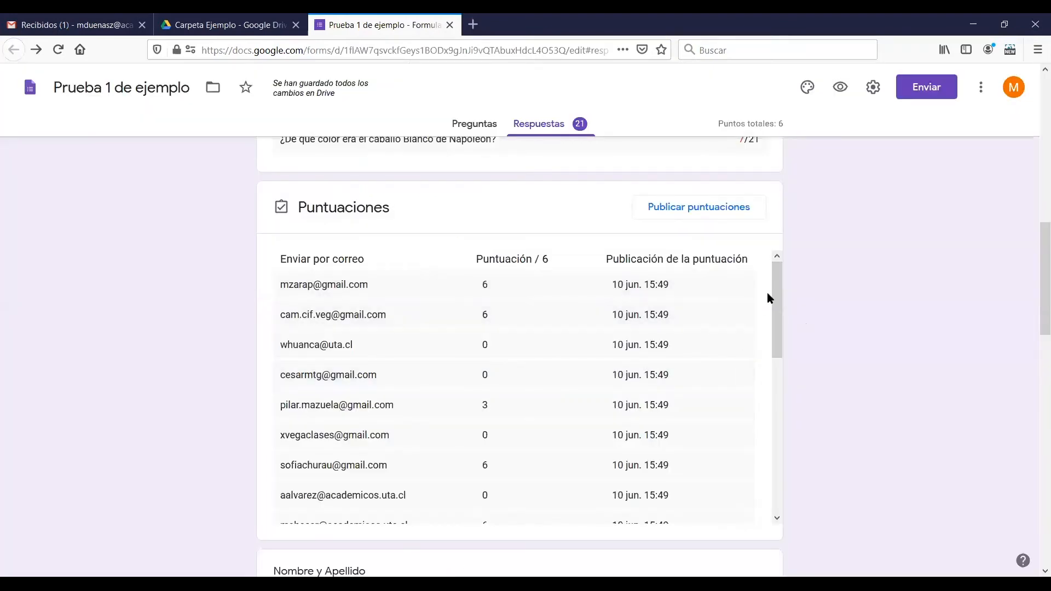
Check the scores' publication dates and examine the answer charts of the Napoleón horse and UTA faculties questions
left_click_drag(776, 299, 783, 477)
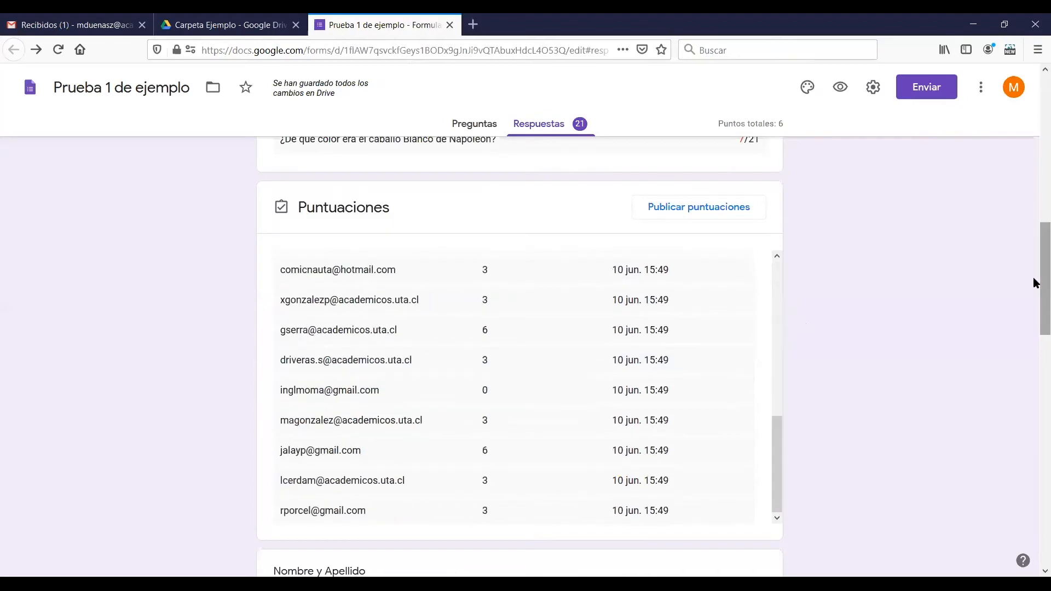
scroll(1032, 285, "down", 1)
scroll(1035, 322, "down", 12)
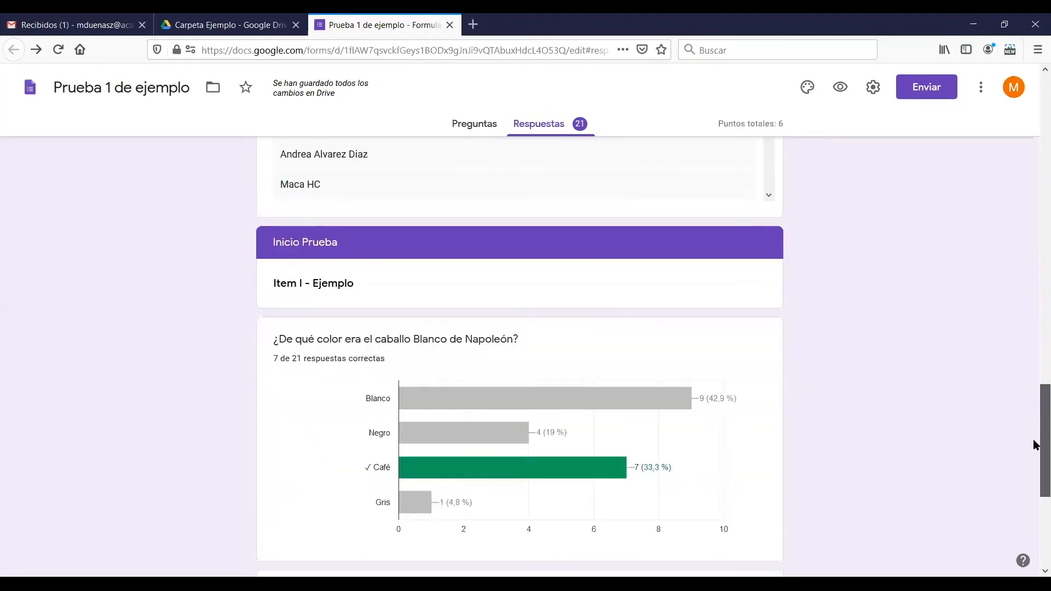
scroll(1036, 471, "down", 2)
scroll(1036, 470, "up", 1)
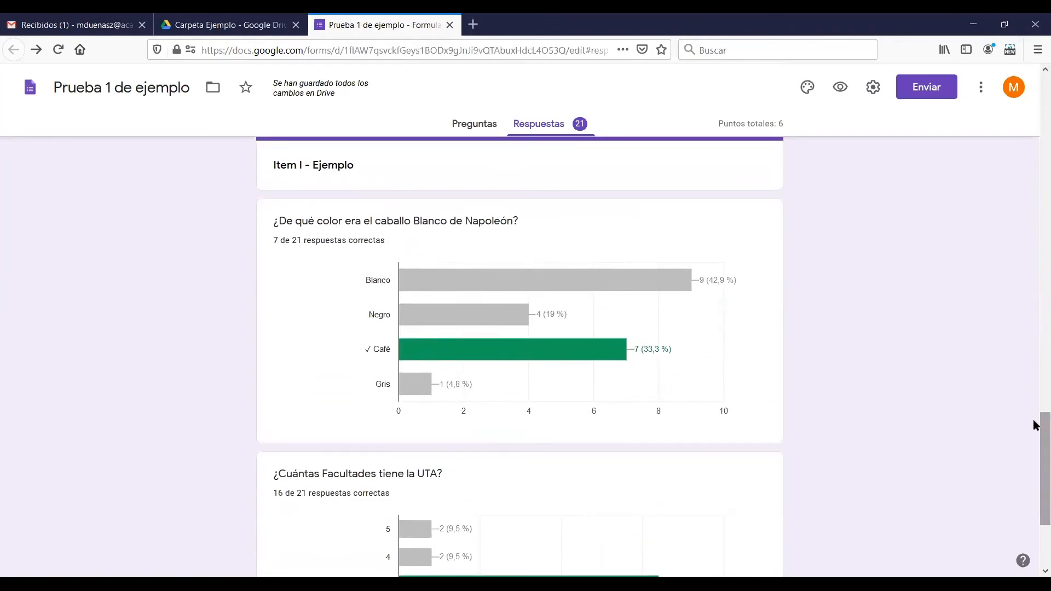
left_click_drag(1036, 438, 1037, 475)
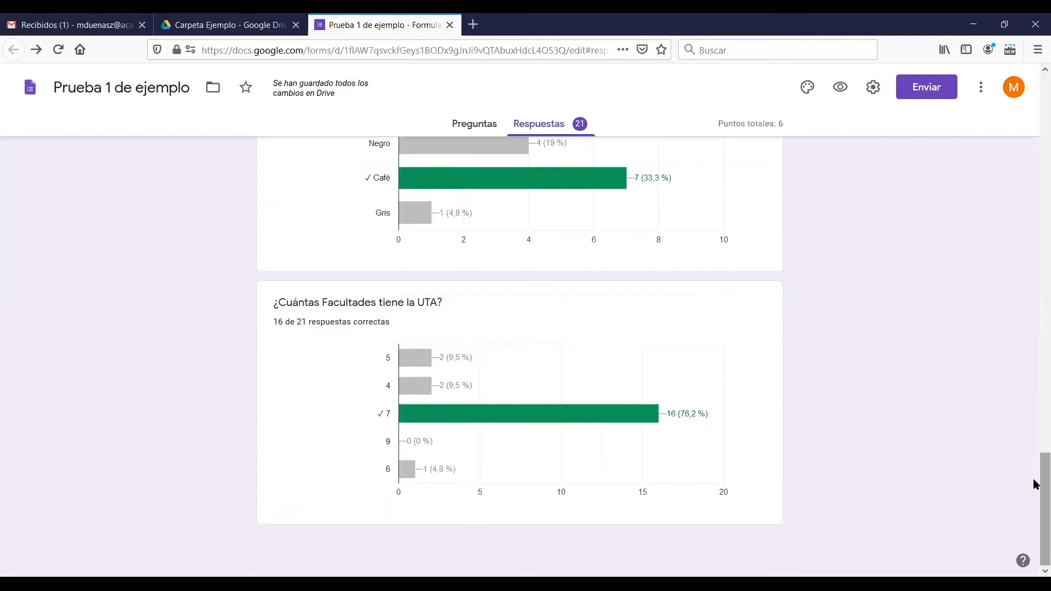
Create a new spreadsheet named "Prueba 1 de ejemplo (respuestas)" as the destination for the form's responses
left_click_drag(1037, 490, 1033, 94)
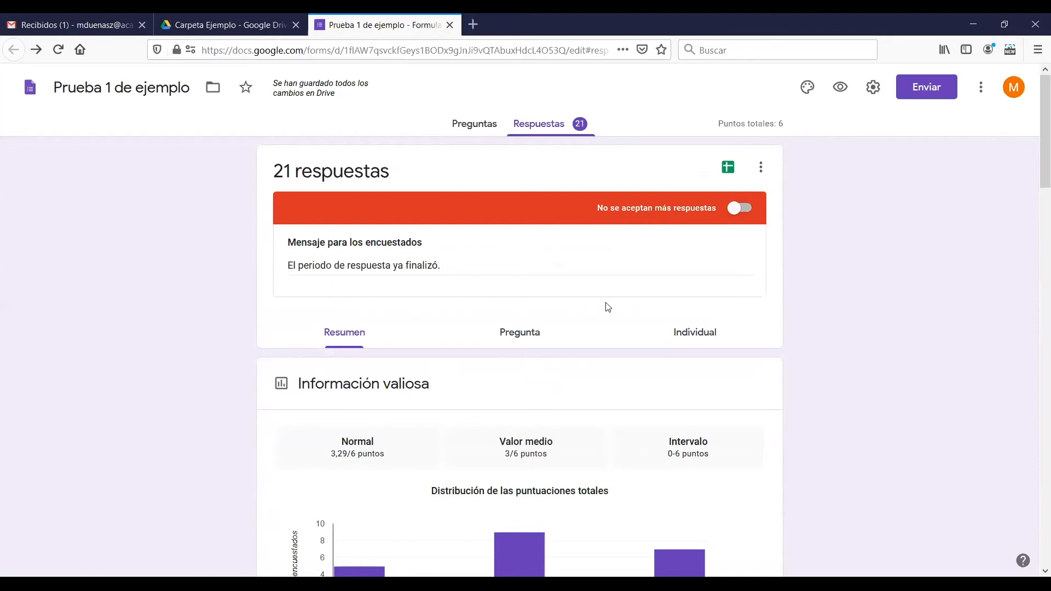
left_click(481, 128)
left_click(555, 125)
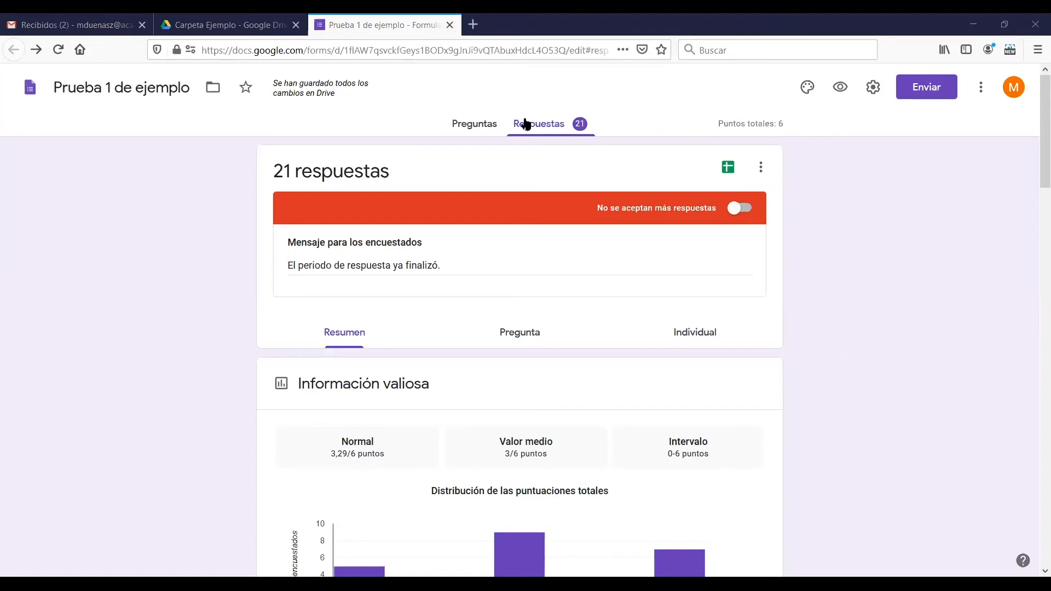
left_click(727, 168)
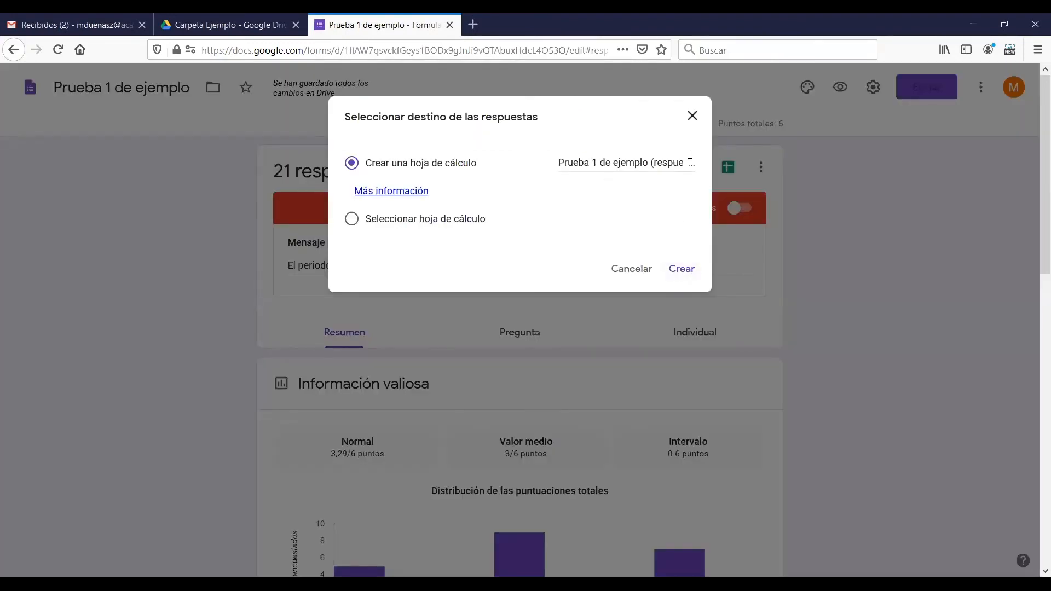
left_click(682, 268)
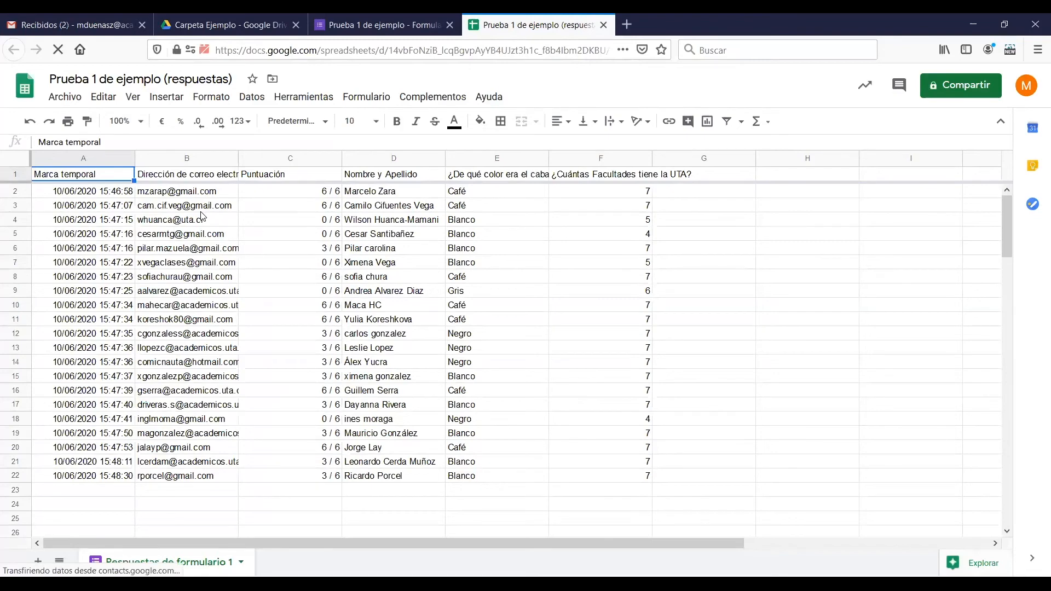
Examine the response spreadsheet's columns for timestamp, email, score, name and the answers to both questions
left_click(266, 236)
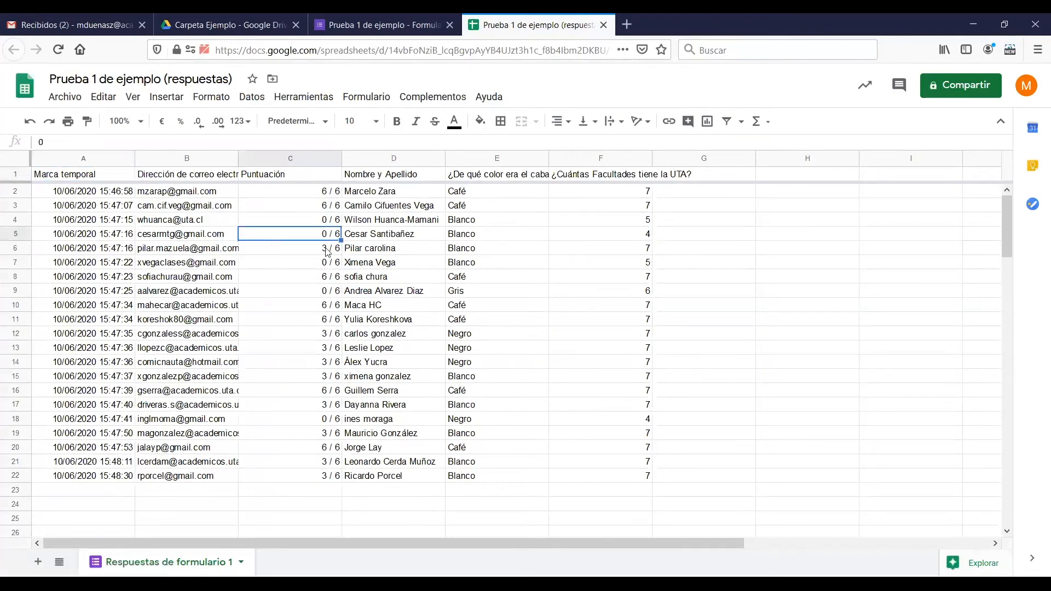
left_click(428, 267)
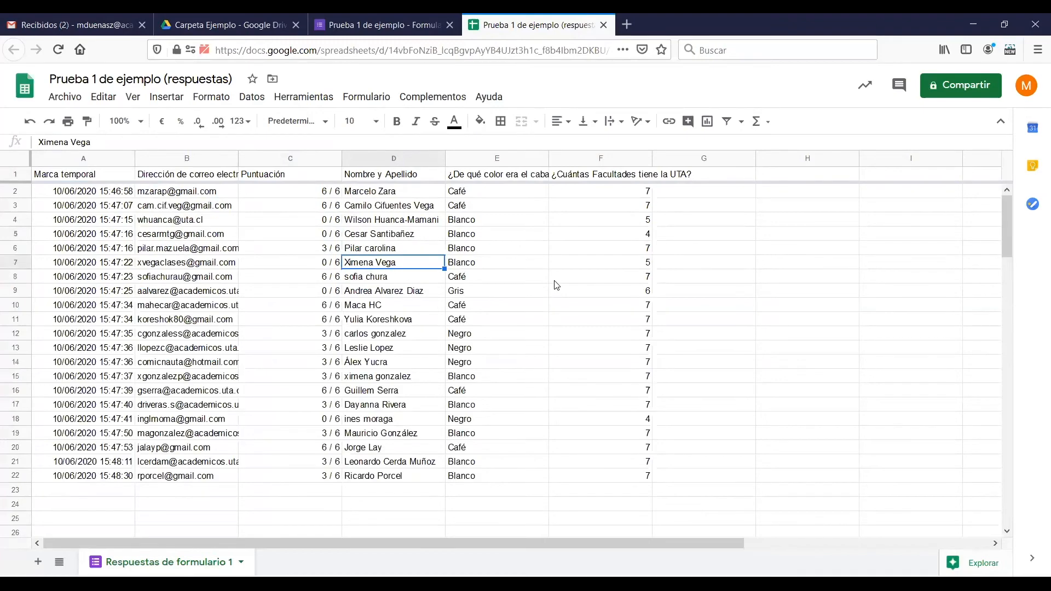
left_click(503, 178)
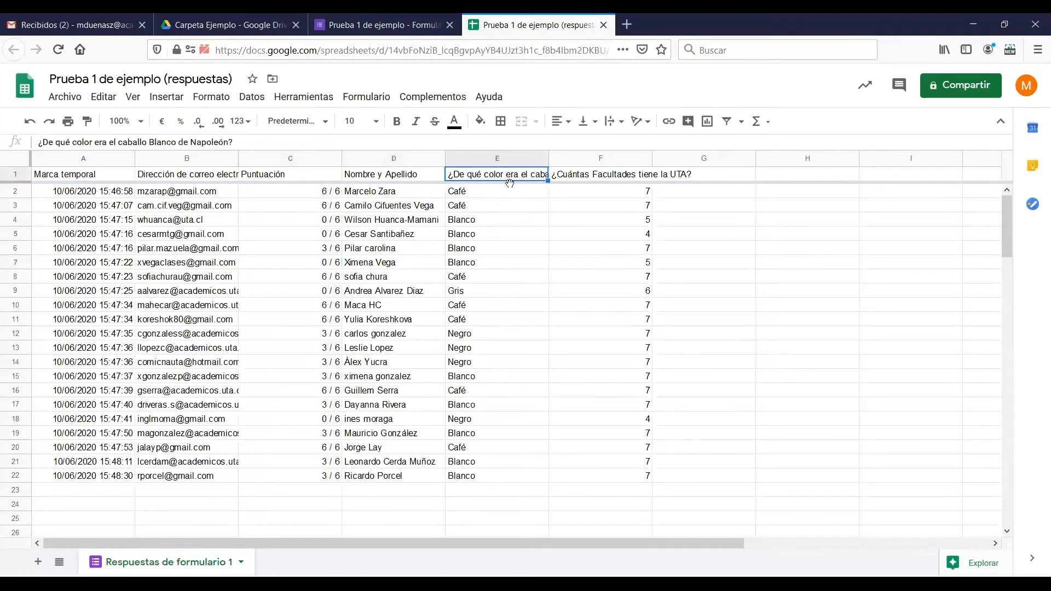
left_click(600, 177)
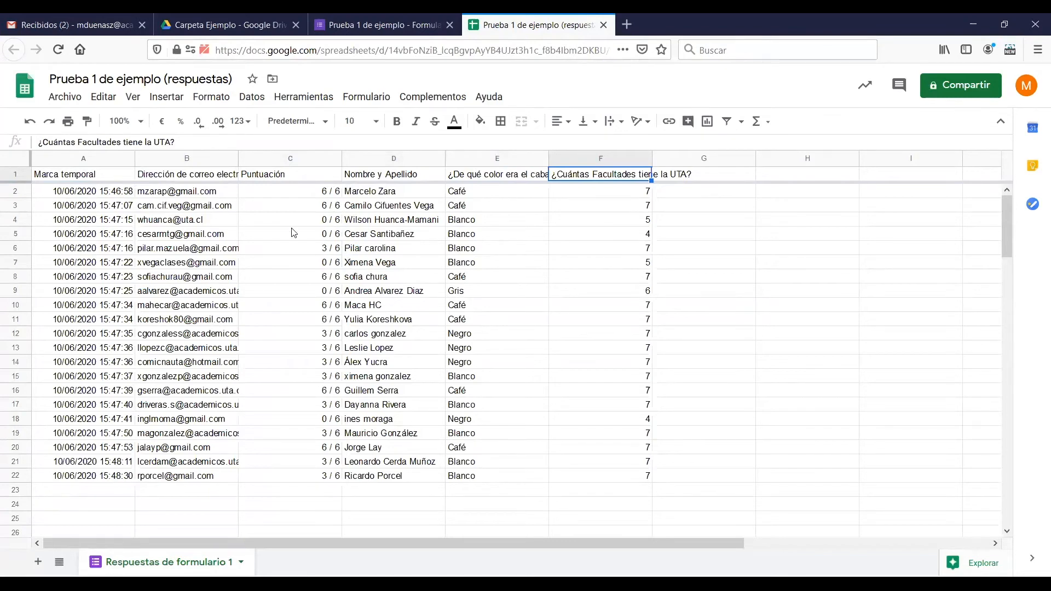
left_click(177, 182)
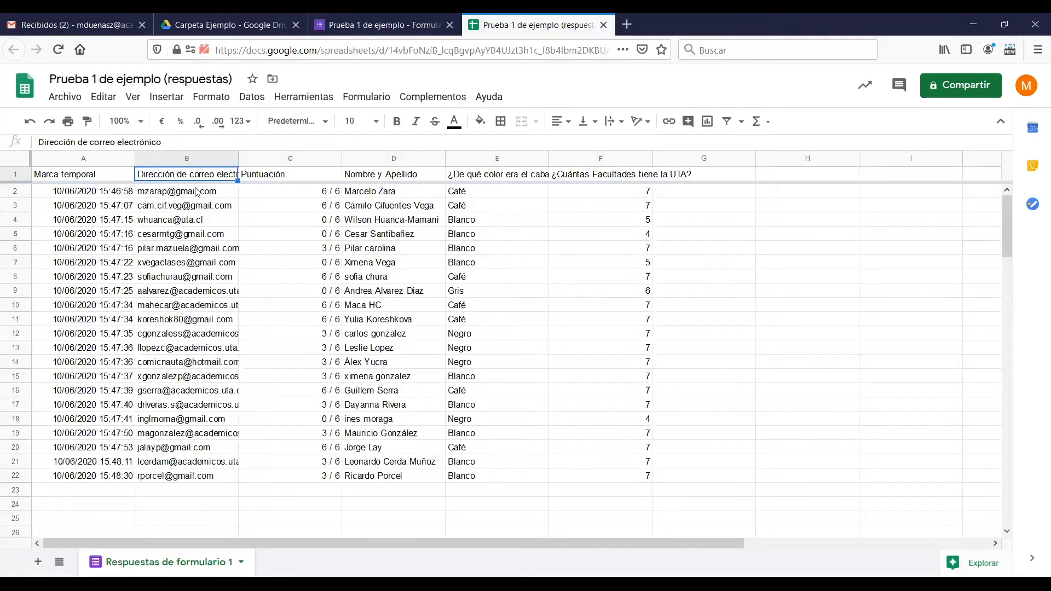
left_click(86, 183)
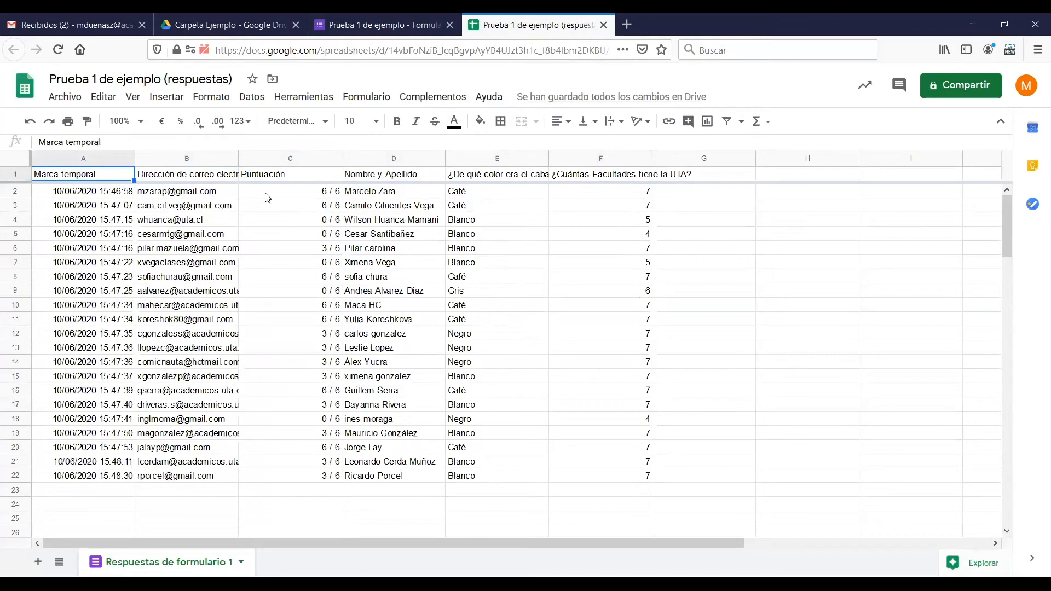
left_click(299, 177)
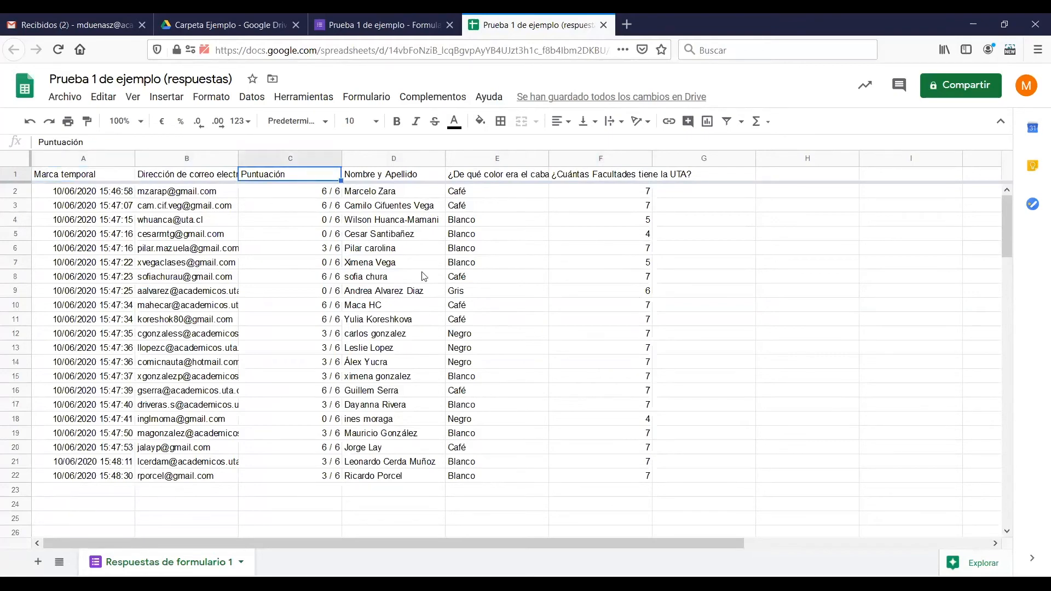
Close the response spreadsheet and the form, and check both files in the Drive folder Carpeta Ejemplo
left_click(604, 25)
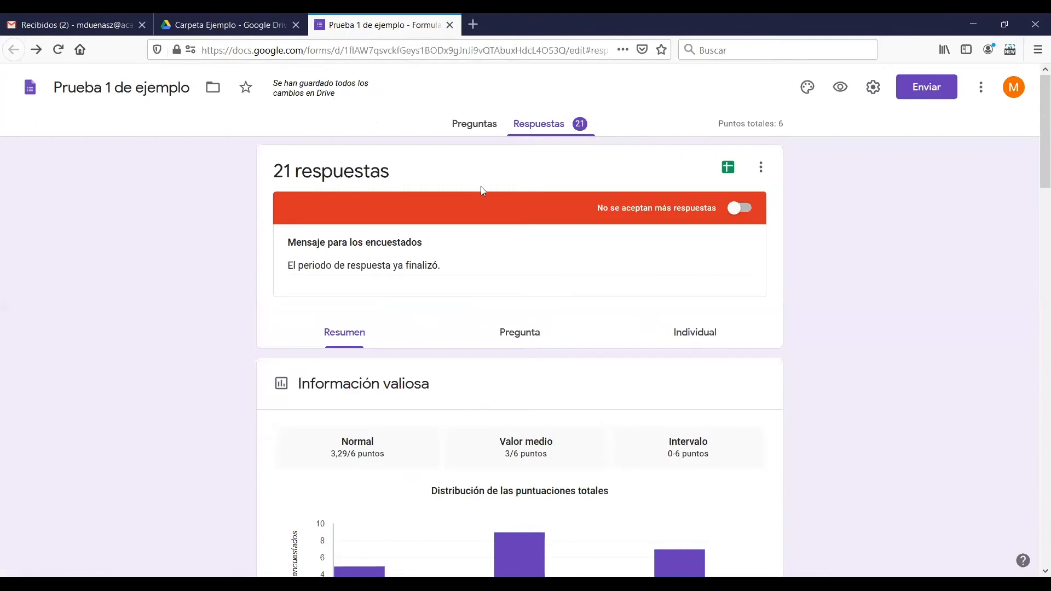
left_click(450, 25)
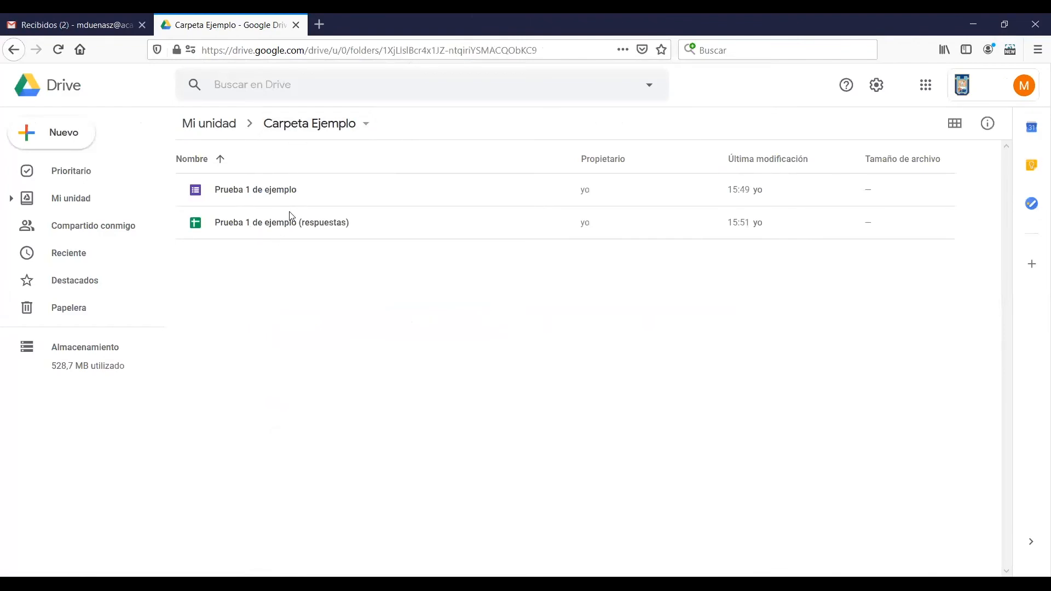
left_click(278, 196)
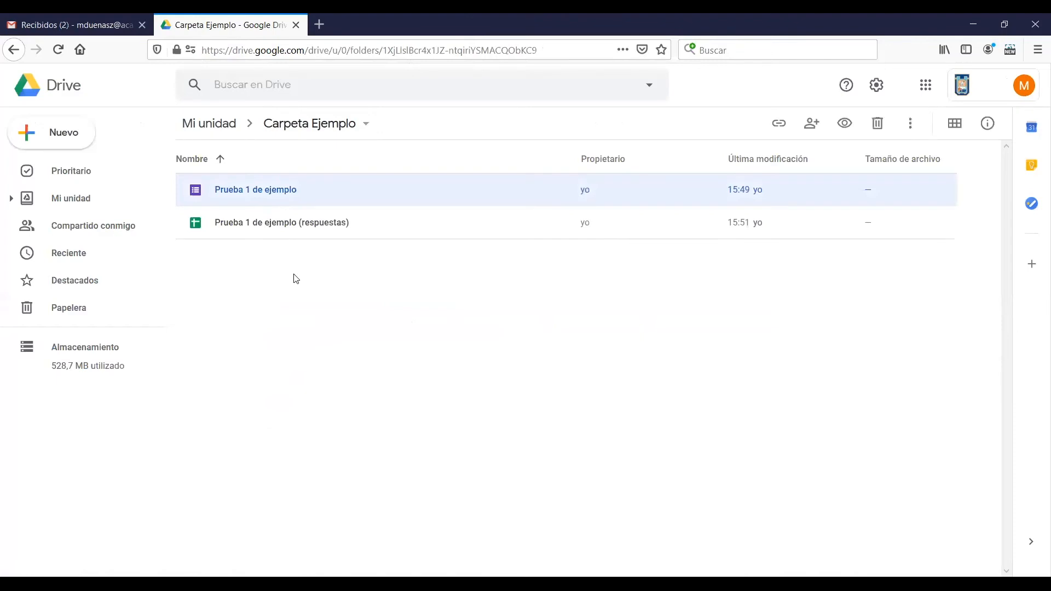
left_click(284, 226)
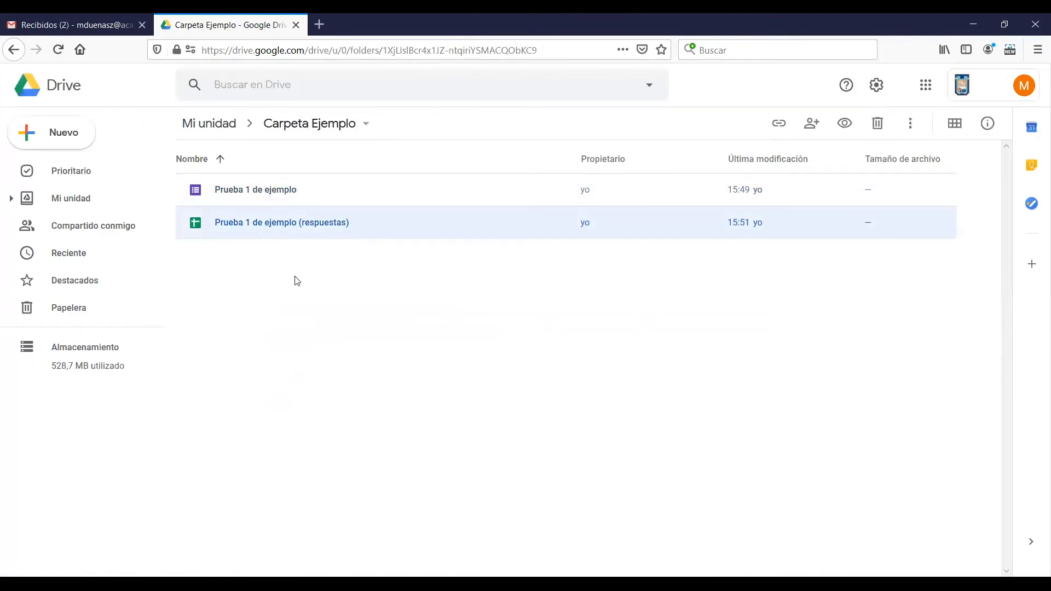
left_click(267, 197)
left_click(278, 324)
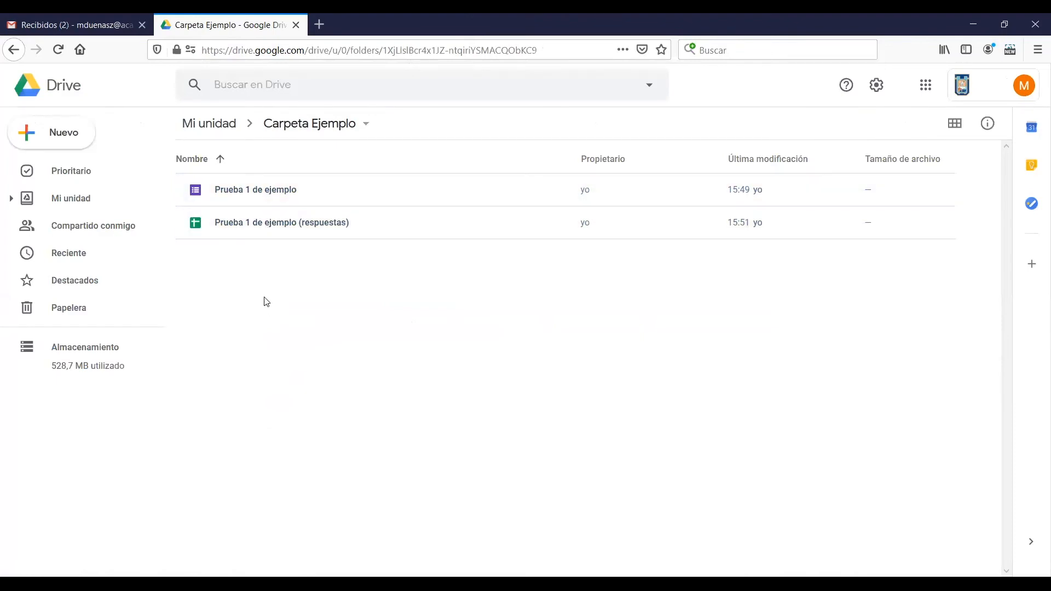
Create a folder named "Demo 1" inside Carpeta Ejemplo
right_click(265, 300)
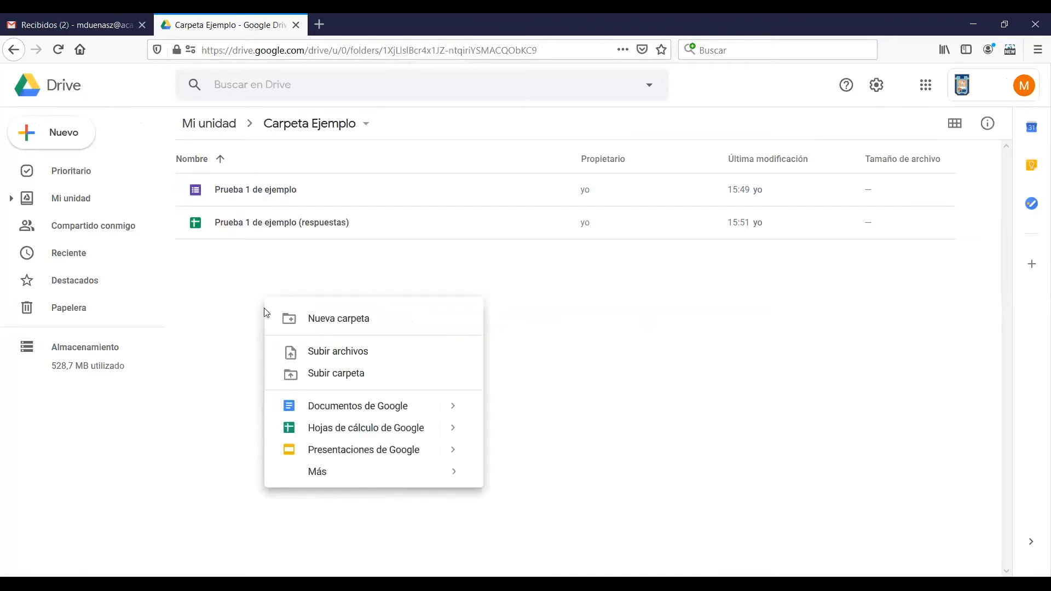
left_click(320, 328)
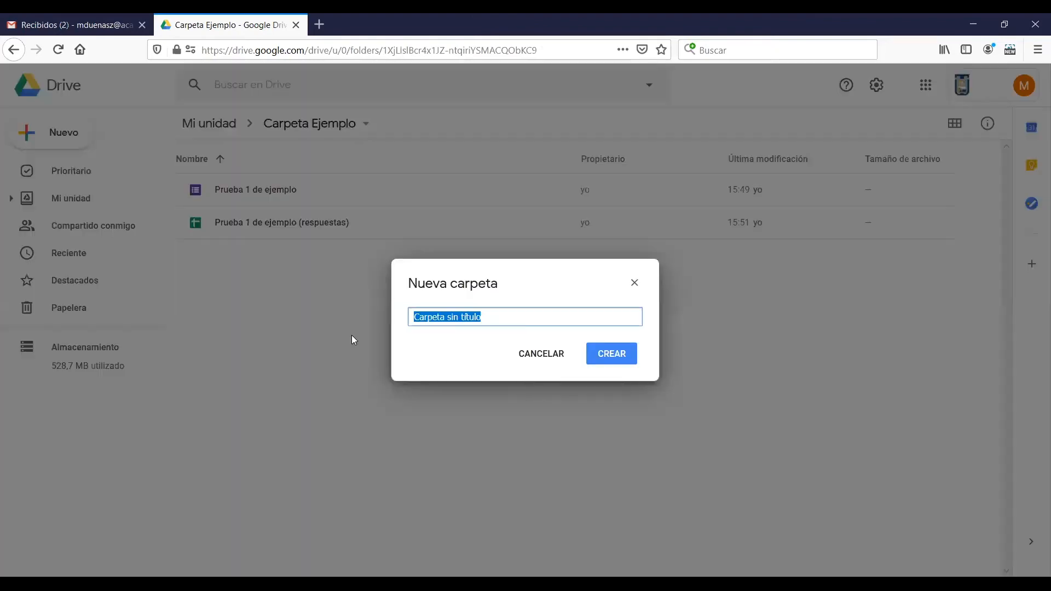
type("Demo 1")
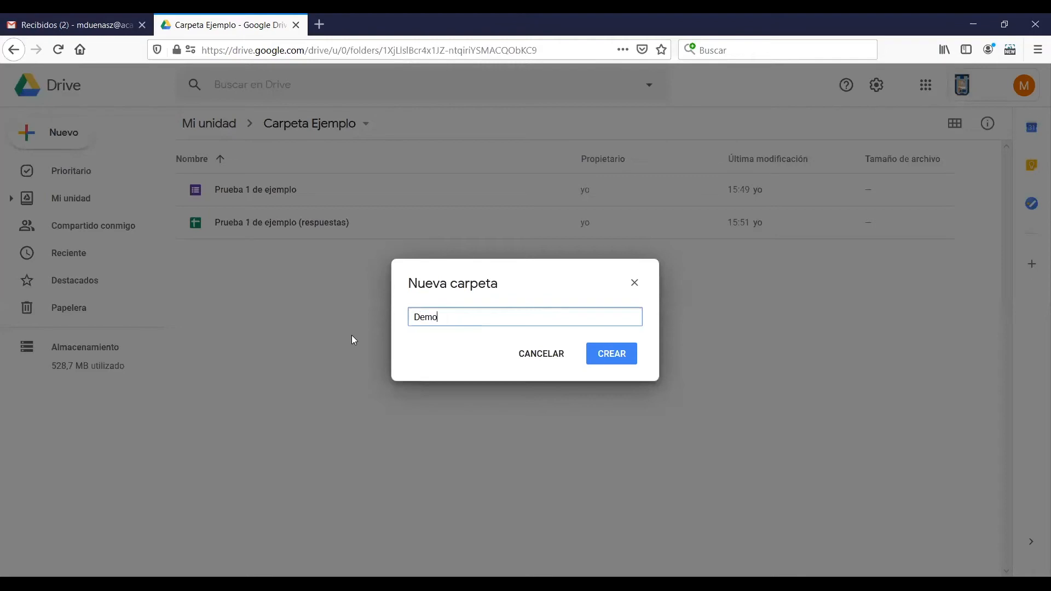
left_click(632, 357)
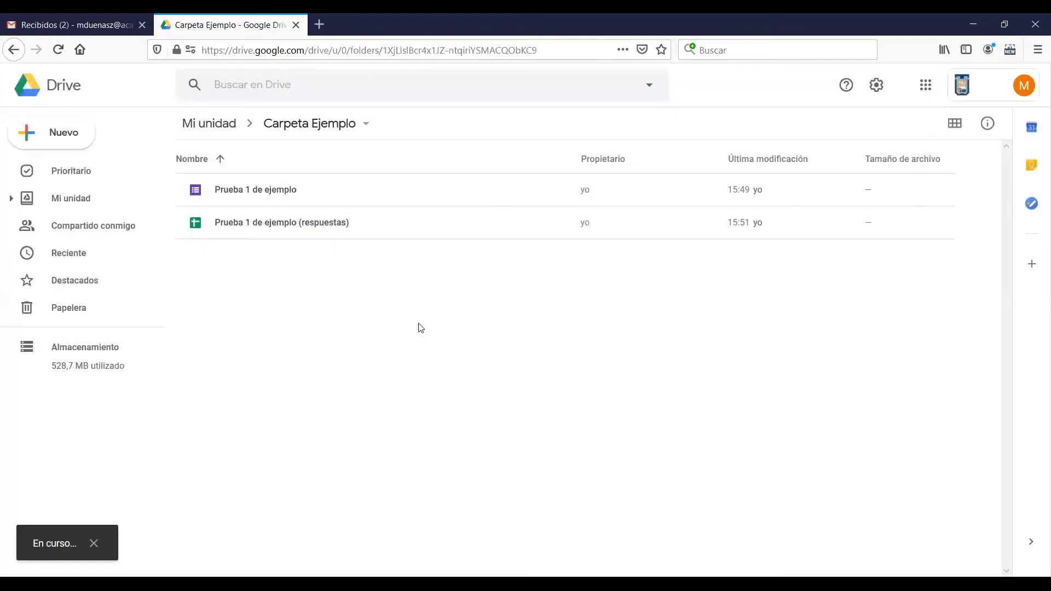
Move the Prueba 1 de ejemplo form and its response spreadsheet together into the Demo 1 folder
left_click(254, 224)
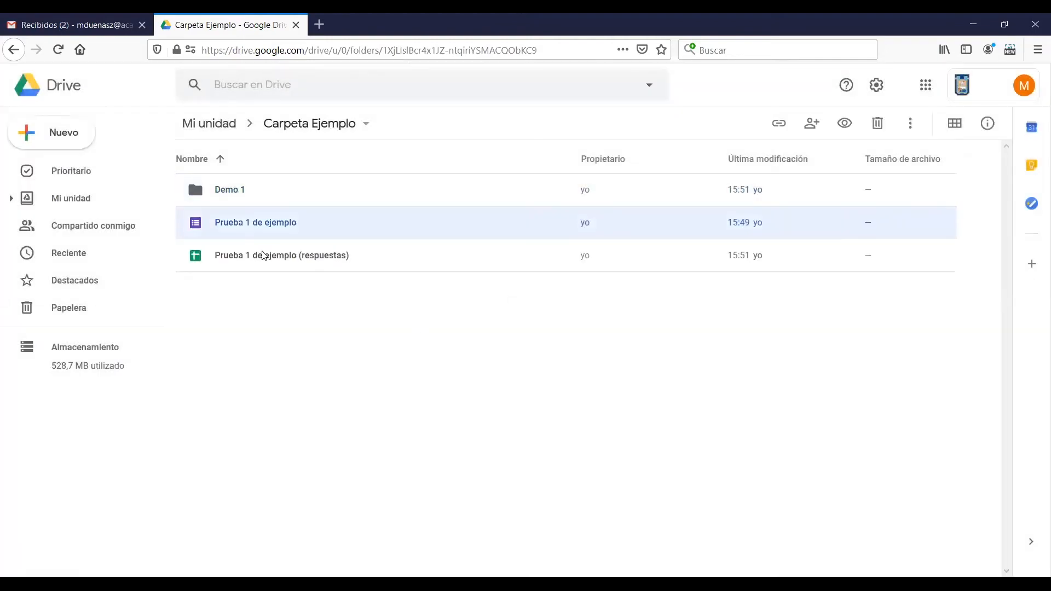
left_click(262, 255, "shift")
left_click_drag(255, 228, 228, 192)
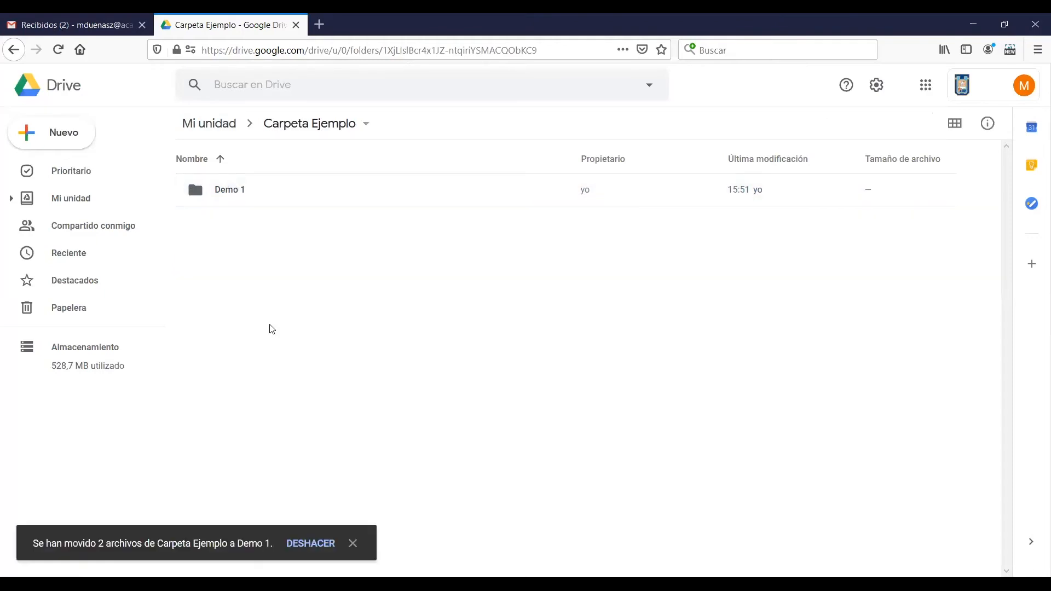
Create a second folder named "Demo 2" inside Carpeta Ejemplo
right_click(249, 302)
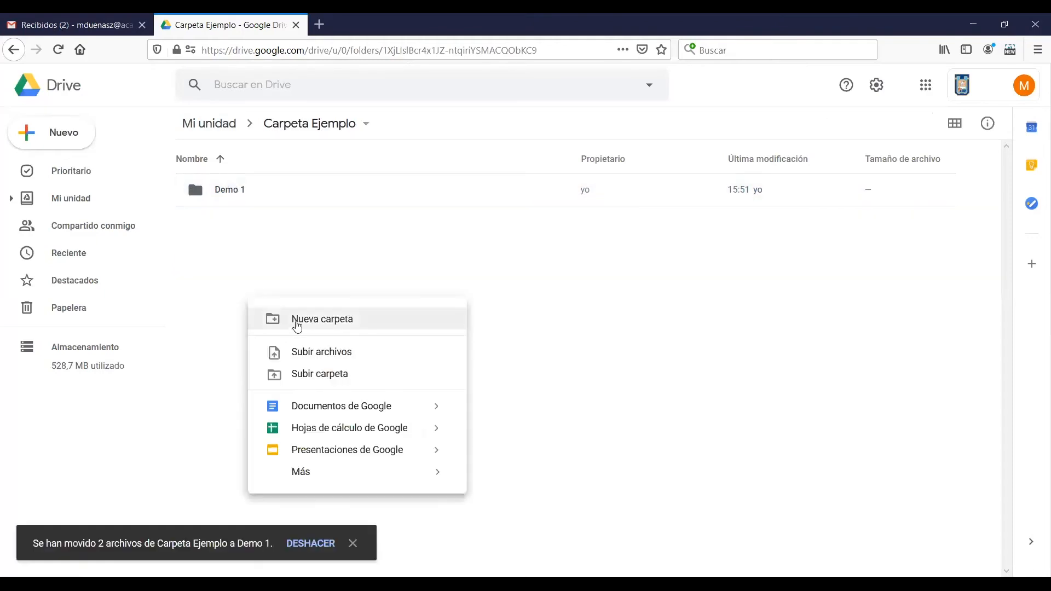
left_click(298, 323)
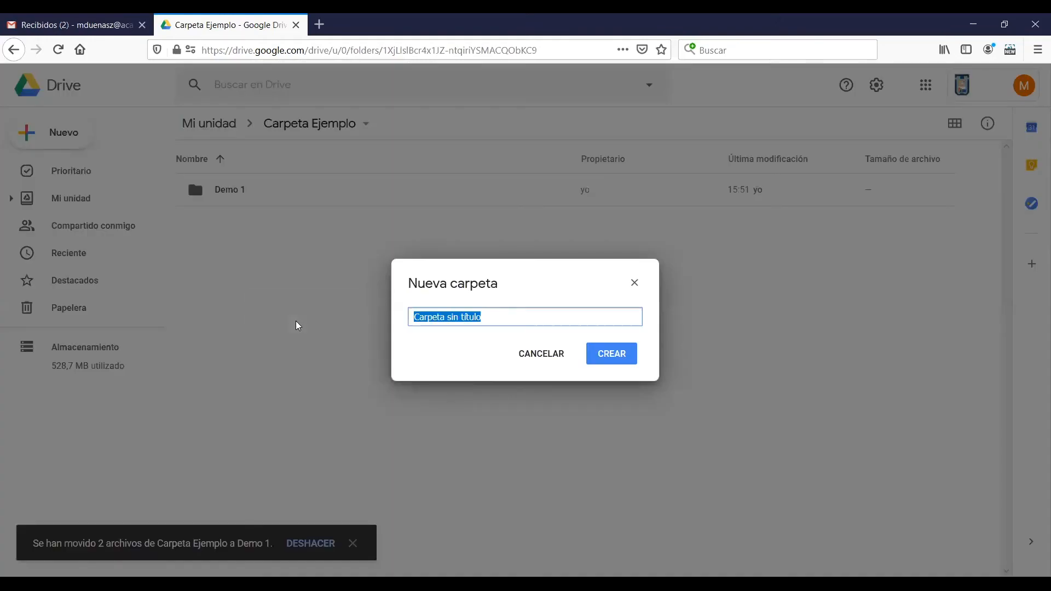
type("Demo 2")
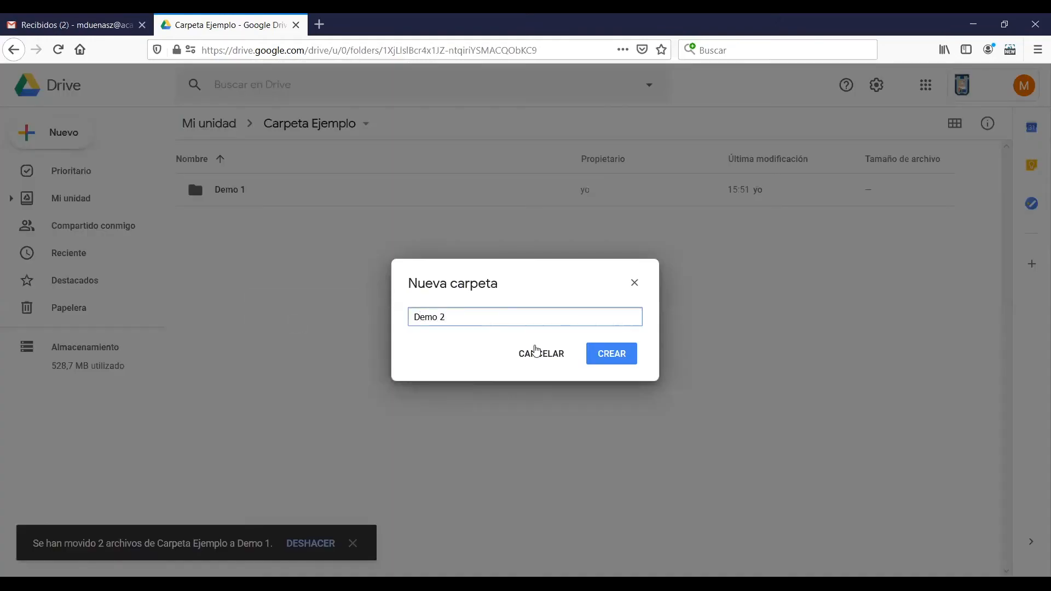
left_click(617, 359)
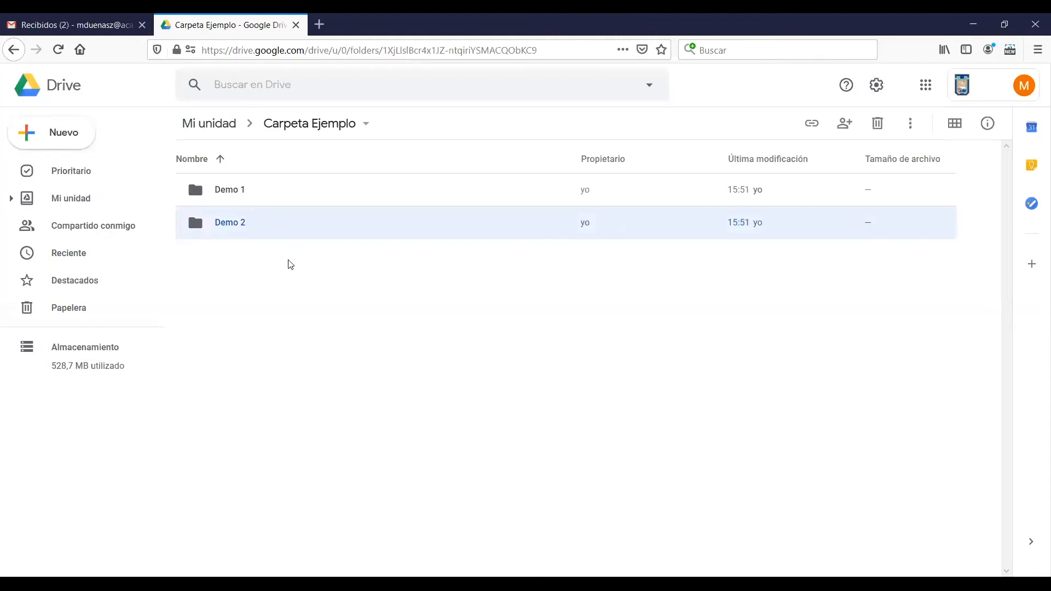
Open the Demo 2 folder and create a new blank Google Forms form in it
double_click(246, 235)
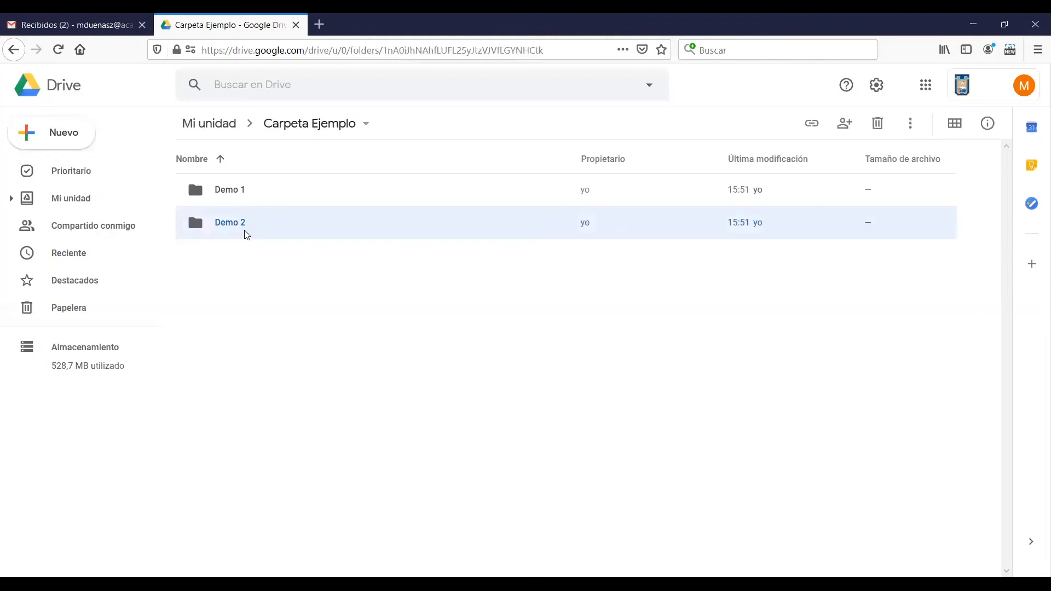
right_click(323, 297)
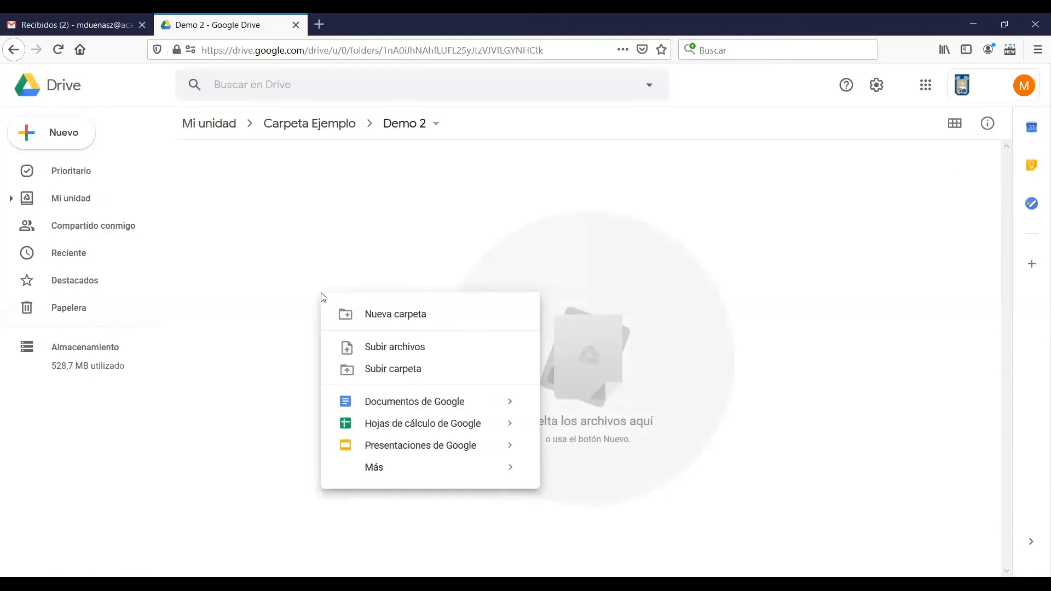
mouse_move(476, 471)
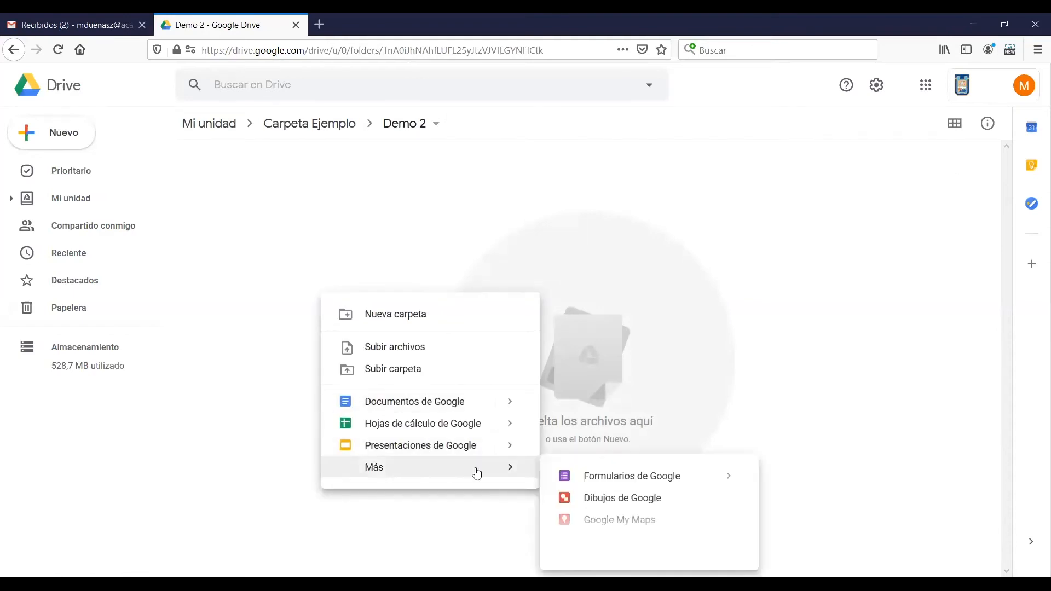
left_click(638, 477)
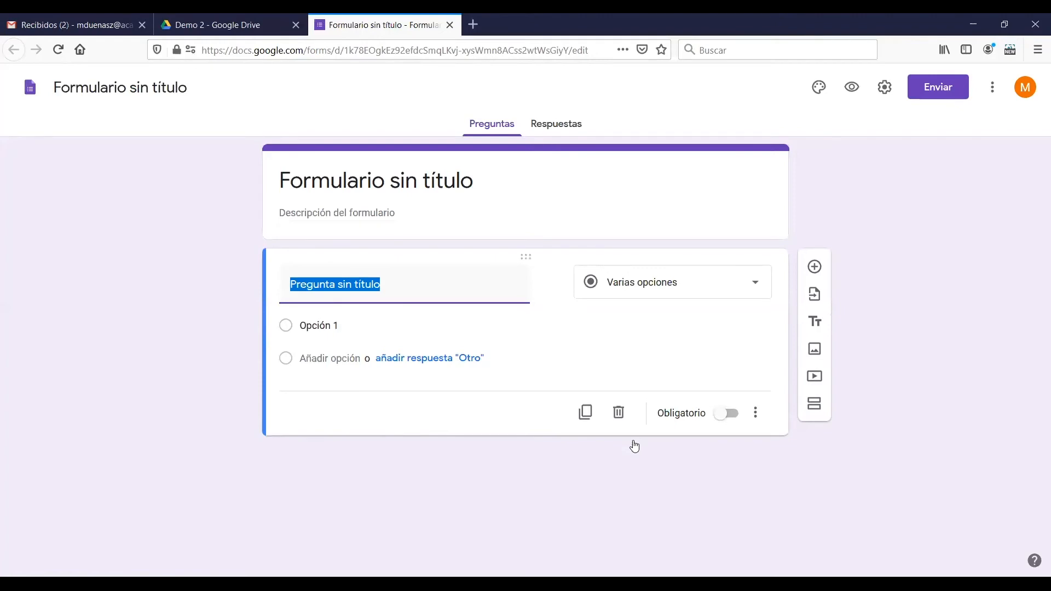
Title the new form "Prueba 2 Desarrollo"
left_click(373, 188)
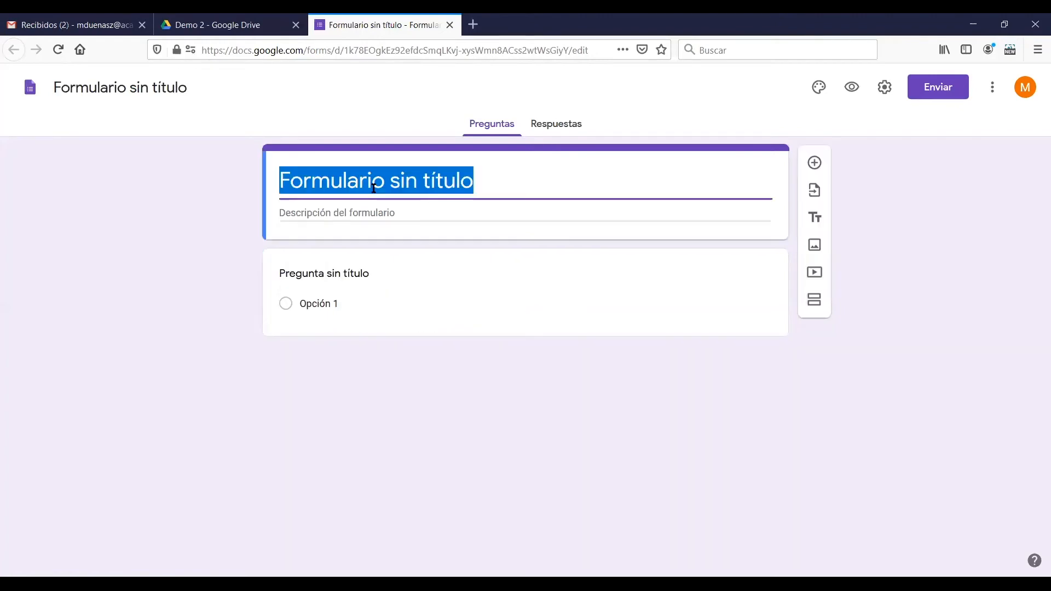
type("Prueba")
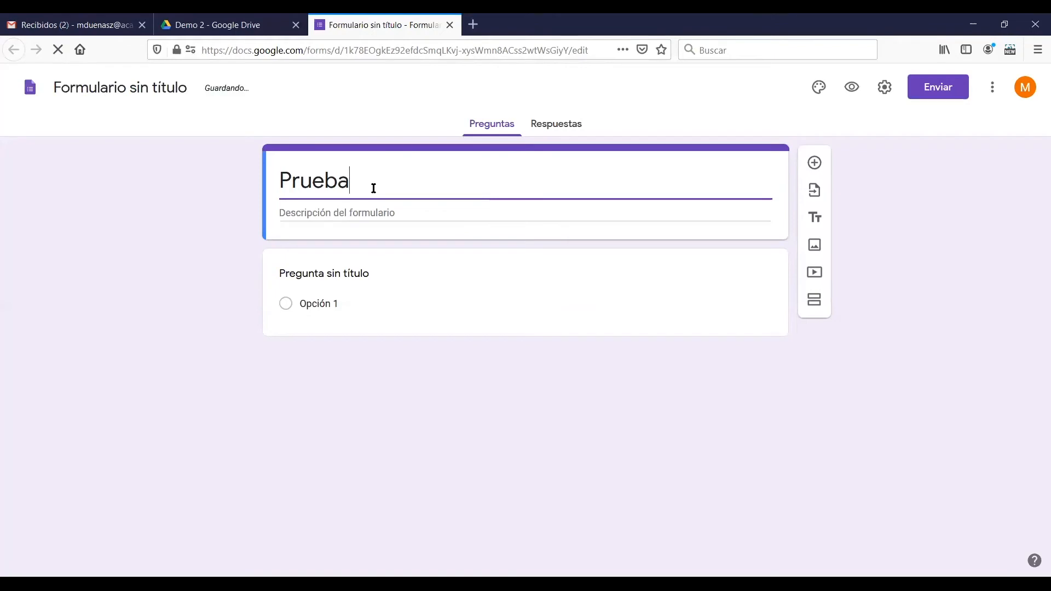
type(" 2 D")
key("BackSpace")
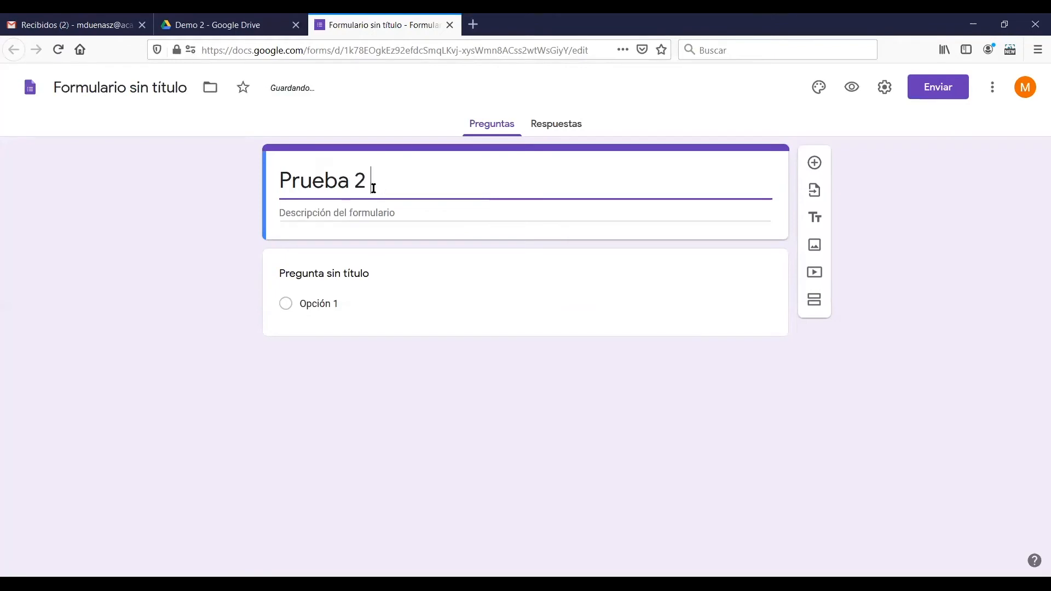
type("Desarrollo")
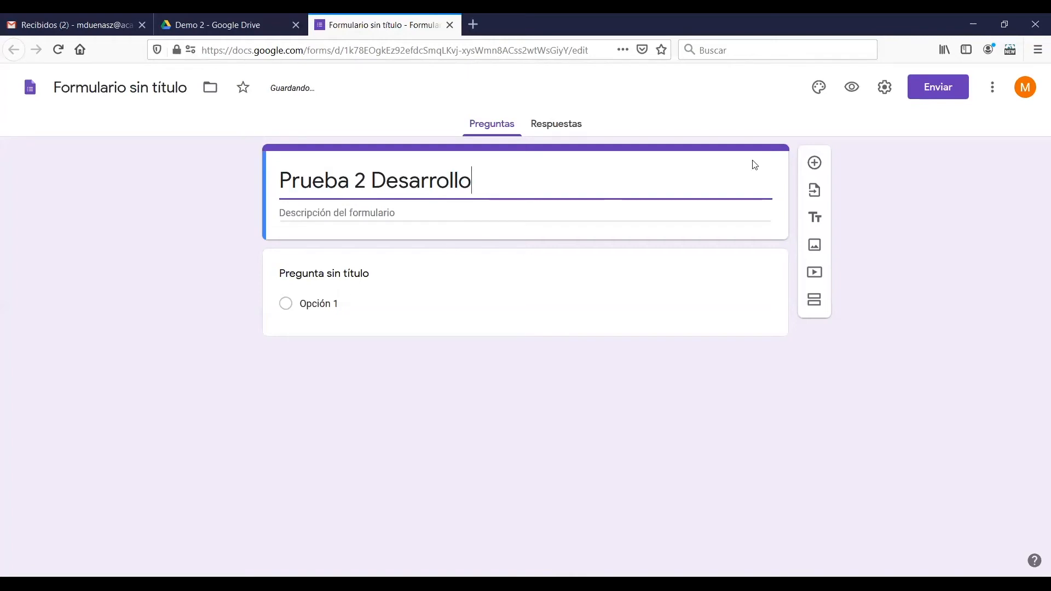
left_click(878, 201)
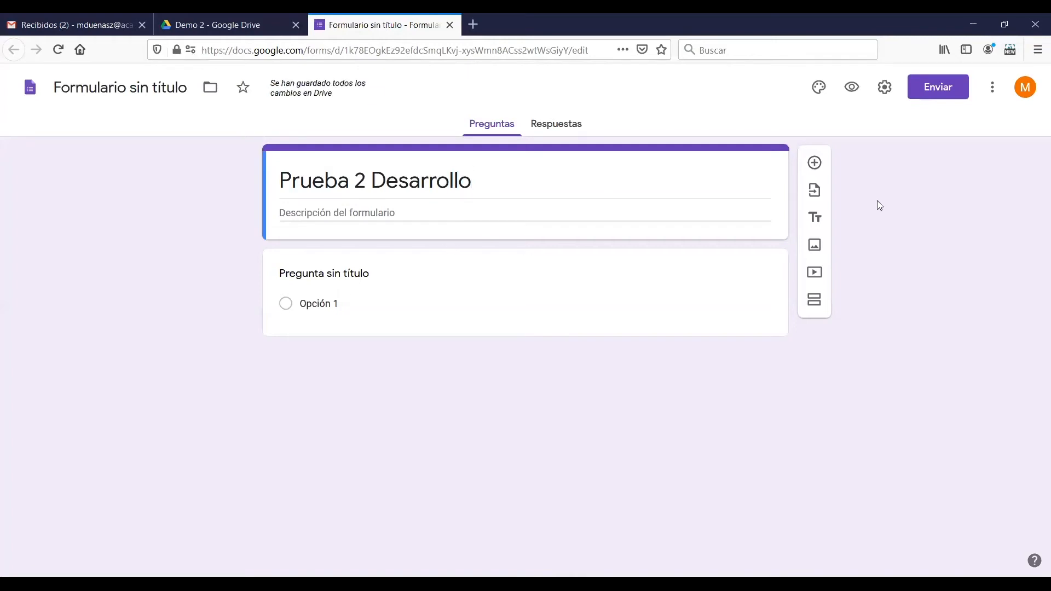
In the form's general settings, remove the restriction to Universidad de Tarapacá users and limit respondents to 1 response
left_click(885, 91)
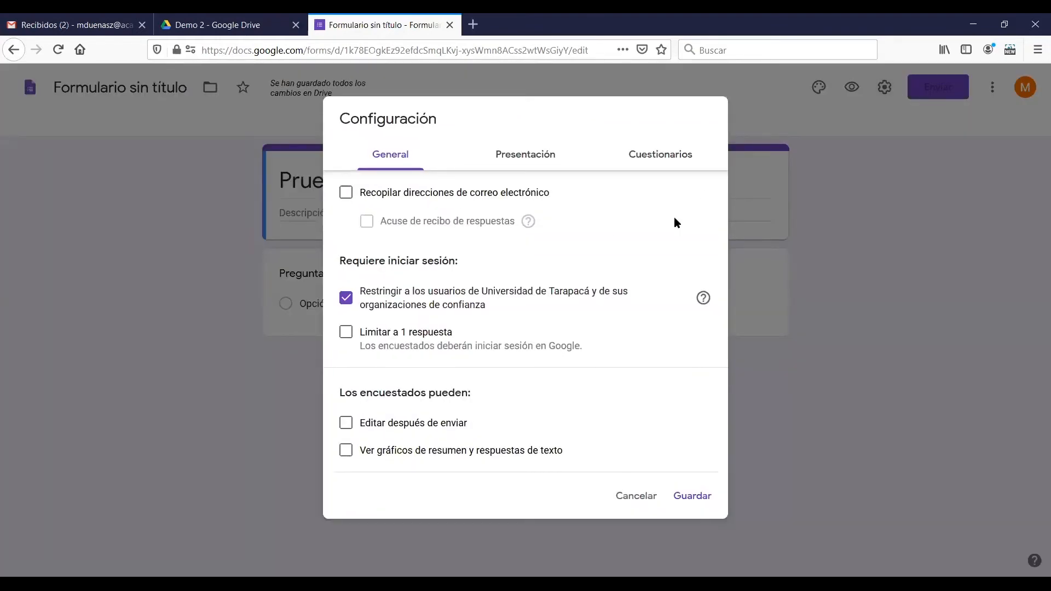
left_click(345, 302)
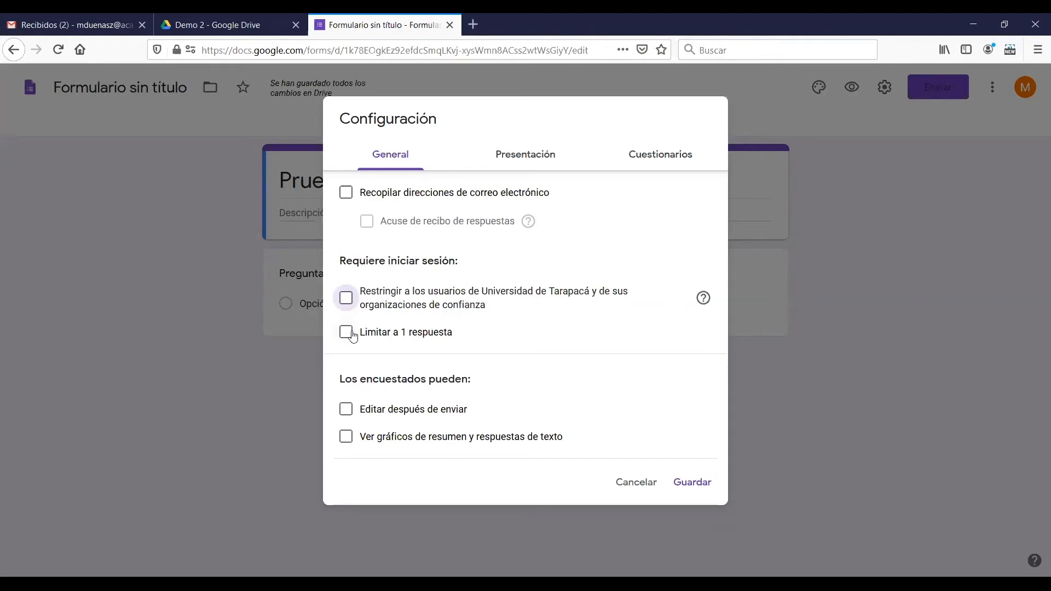
left_click(348, 334)
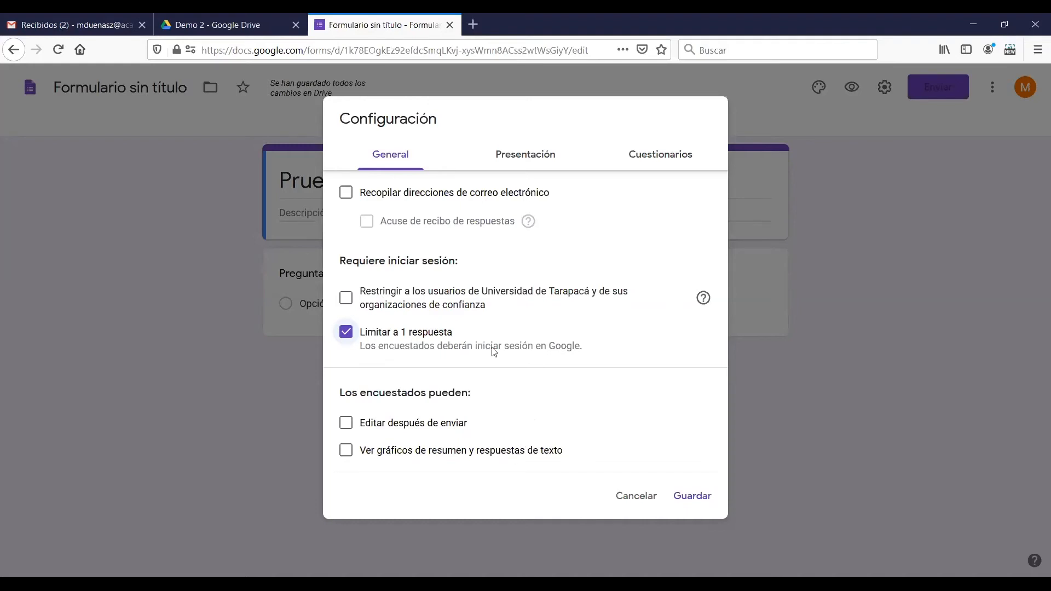
Enable the progress bar and random question order in the form's presentation settings
left_click(508, 164)
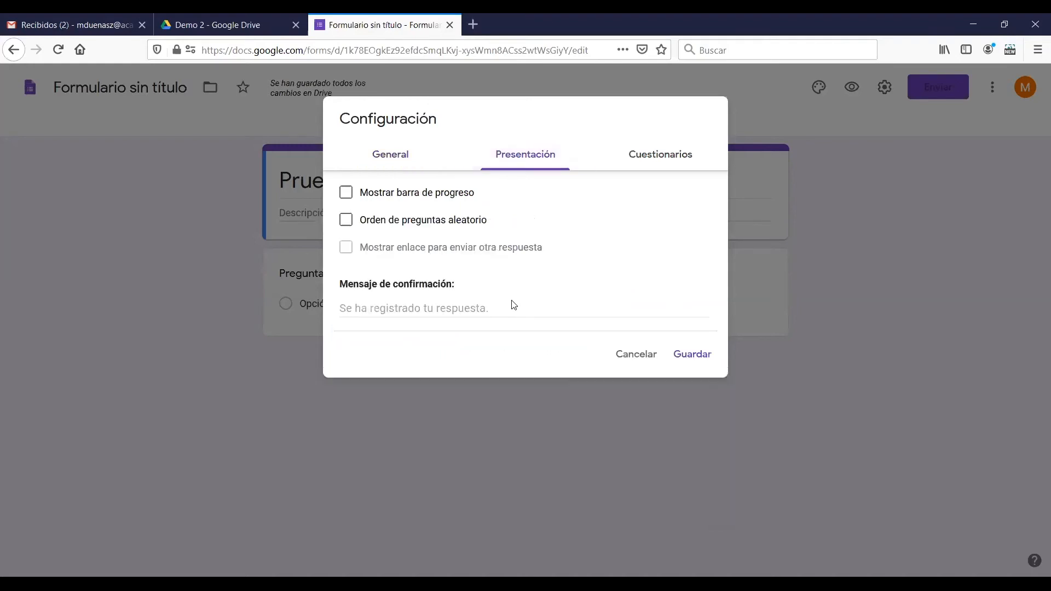
left_click(393, 194)
left_click(418, 221)
Convert the form into a quiz whose grades are released later after manual review, and save the settings
left_click(651, 170)
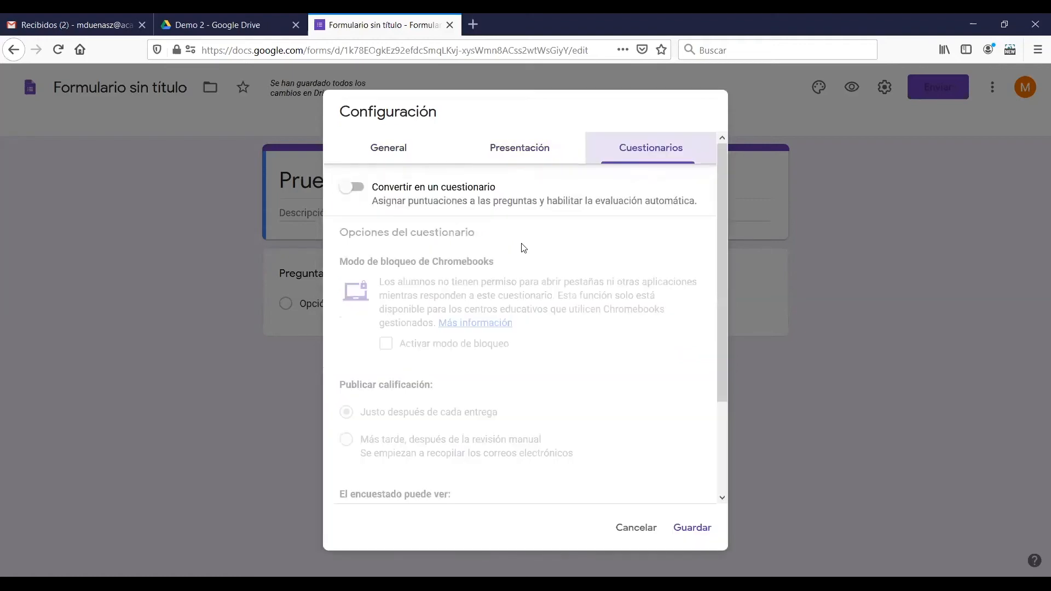
left_click(362, 196)
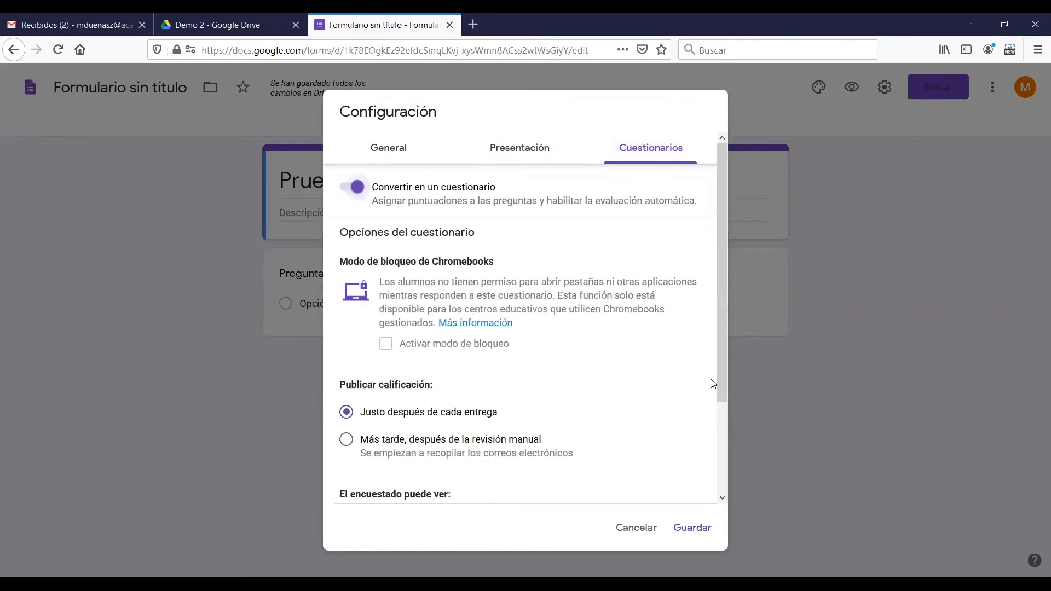
left_click_drag(724, 387, 722, 459)
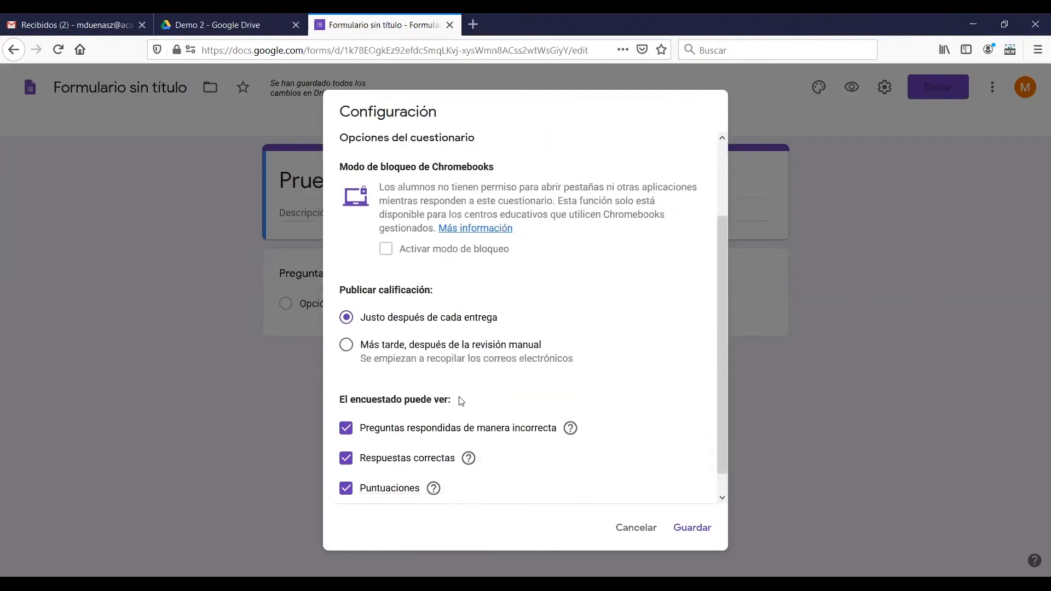
left_click(347, 345)
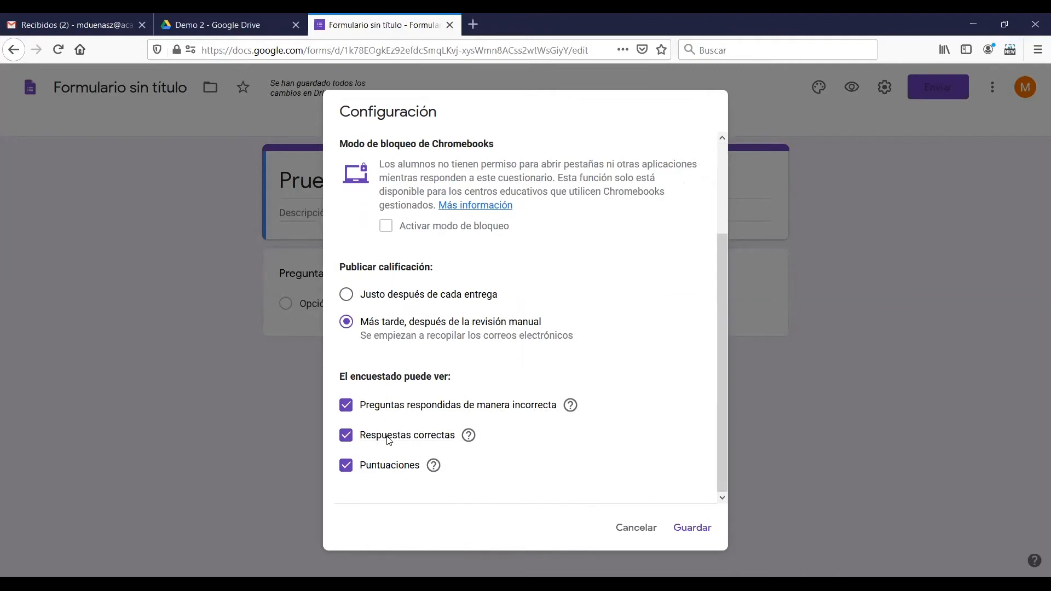
left_click(689, 540)
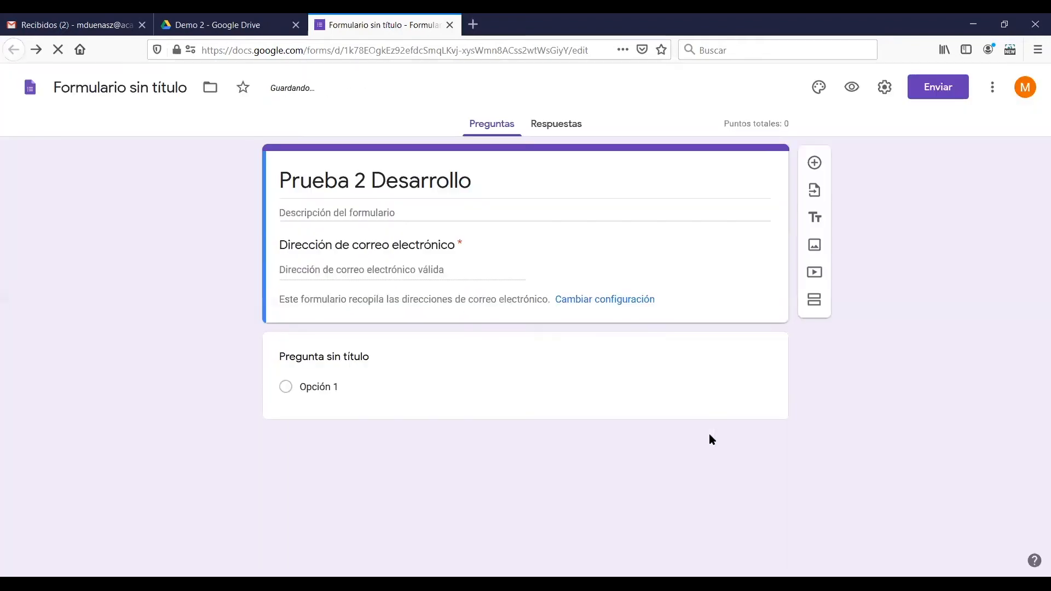
Enter "Presentación de la prueba" as the form description
left_click(341, 220)
type("Pre")
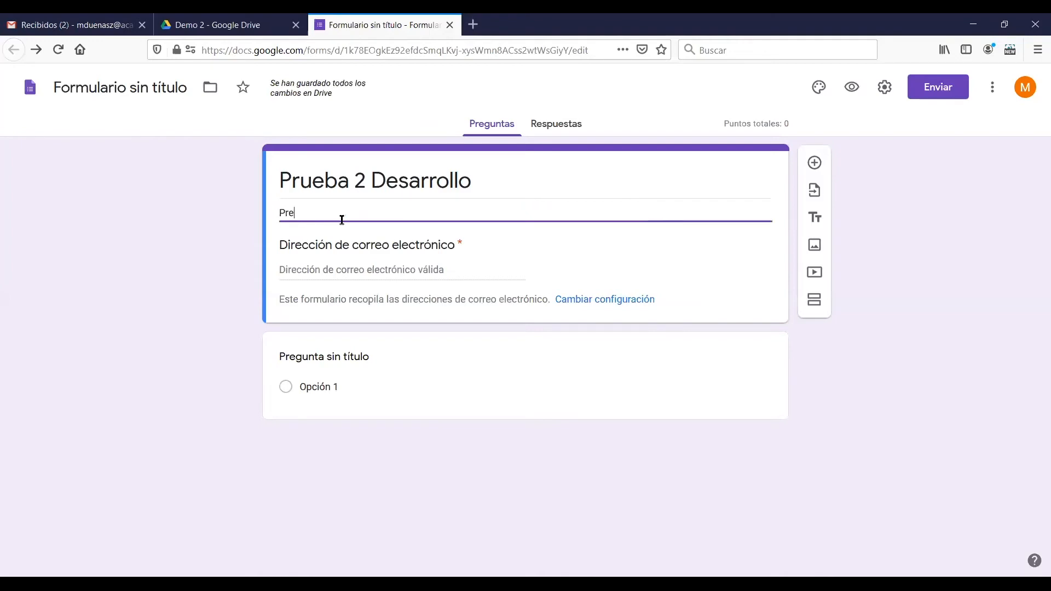
type("sentación de la prueba")
Add a mandatory short-answer question titled "Nombre y Apellido" below the form header
left_click(816, 163)
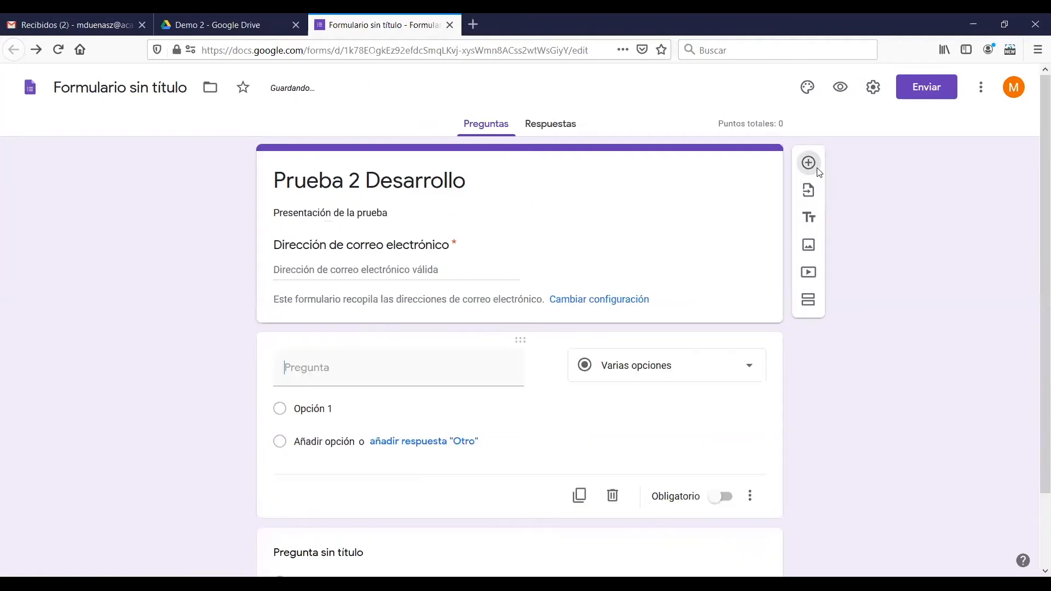
type("N")
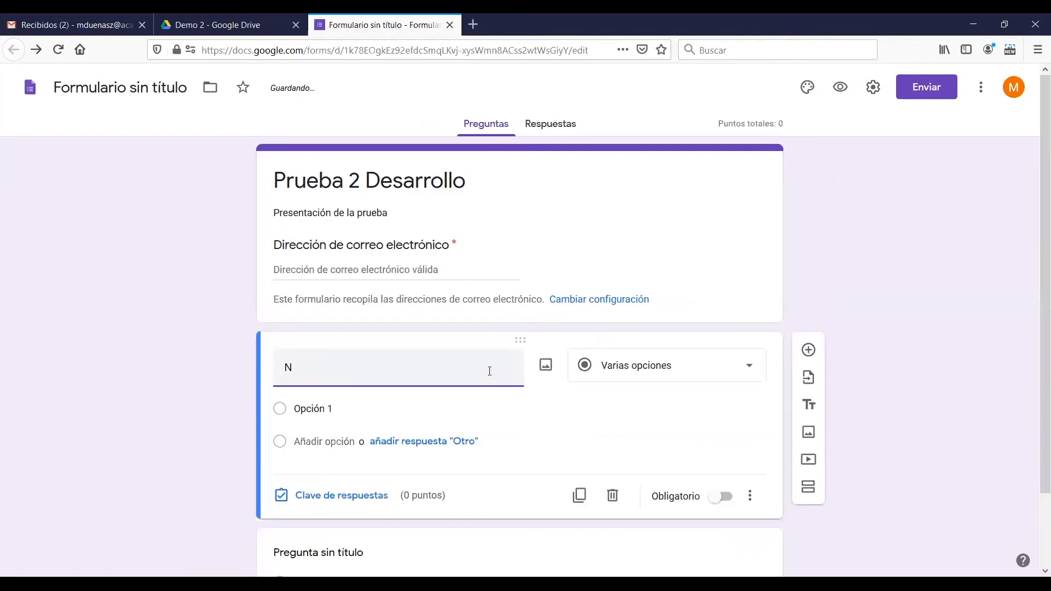
type("ombre y Apel")
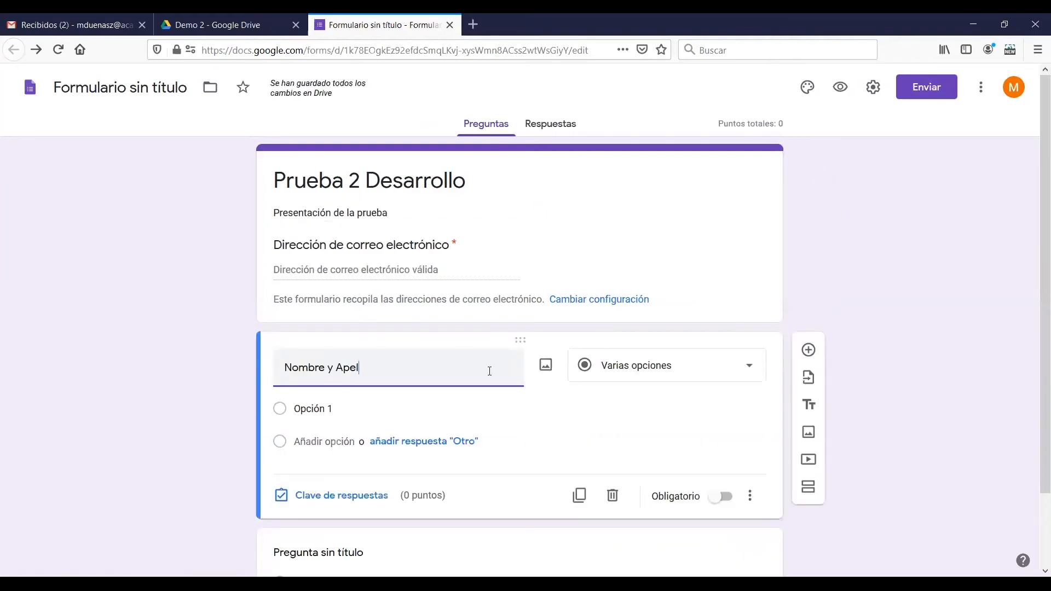
type("lido")
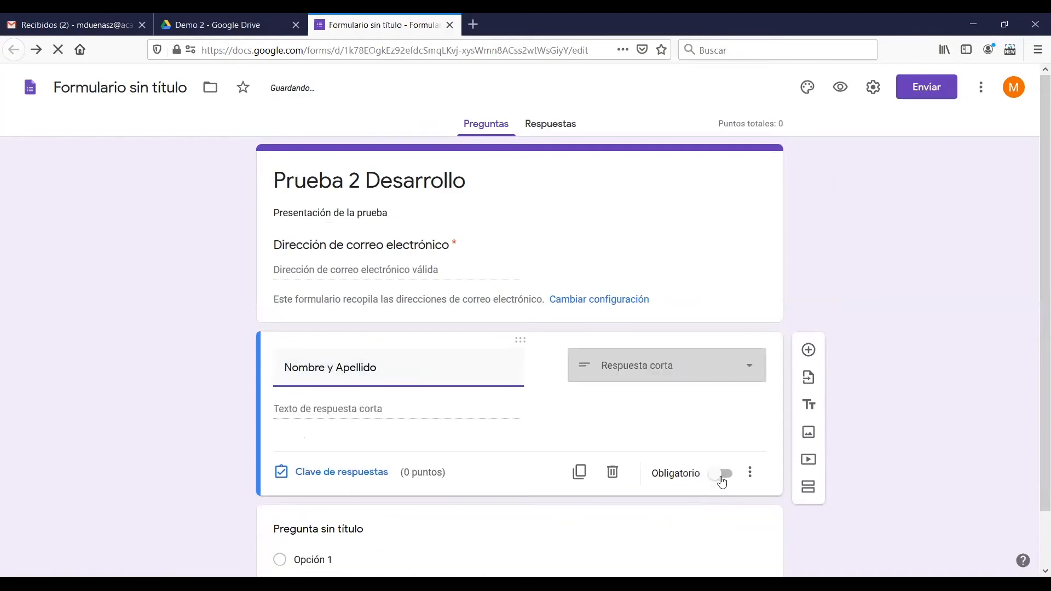
left_click(723, 481)
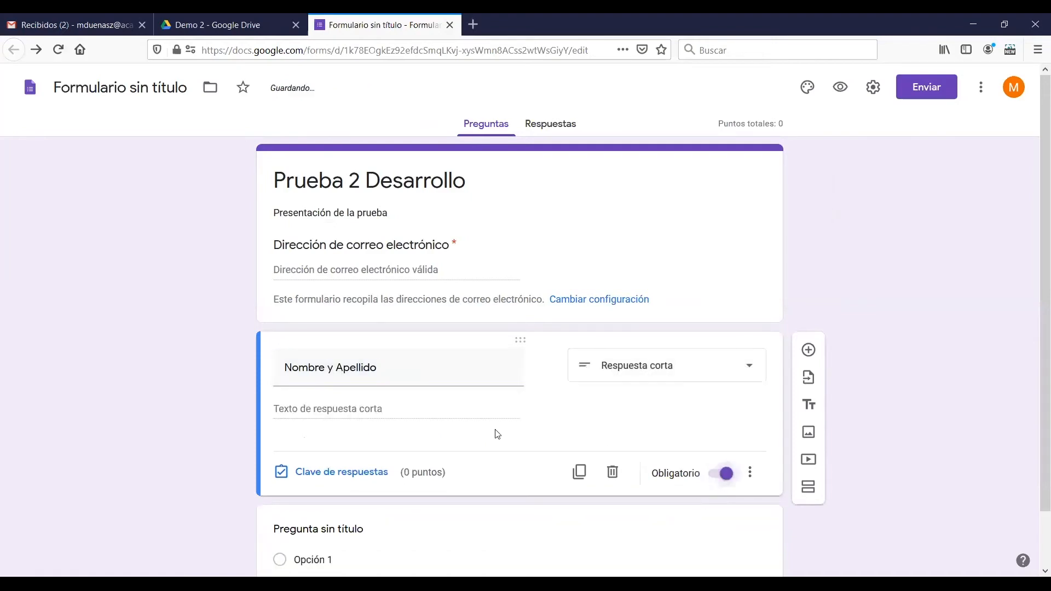
Add a new section after the Nombre y Apellido question and title it "Inicio Prueba"
scroll(1033, 417, "down", 2)
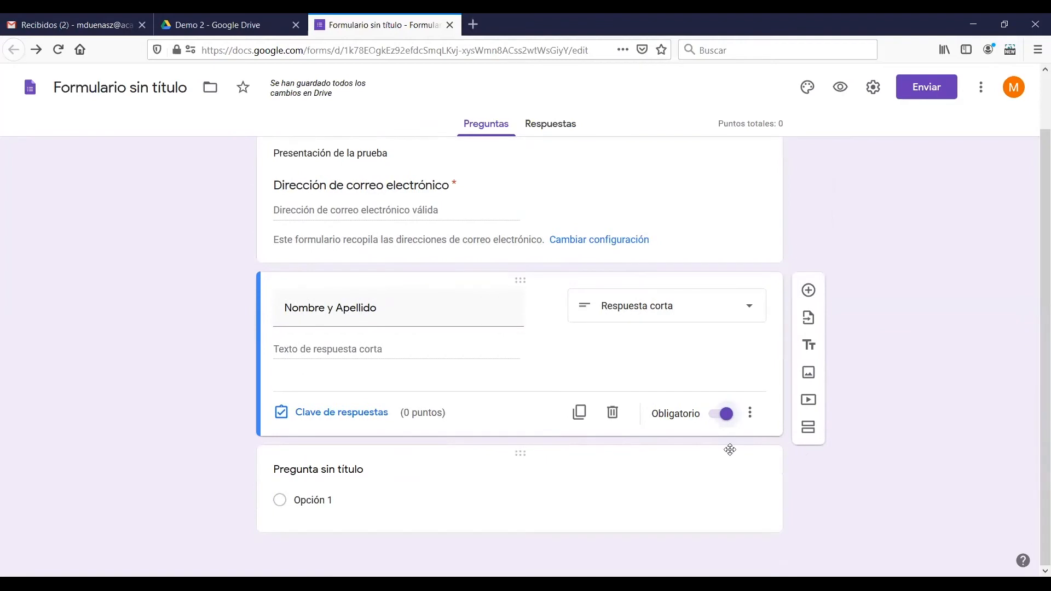
left_click(809, 428)
left_click_drag(1034, 425, 1034, 482)
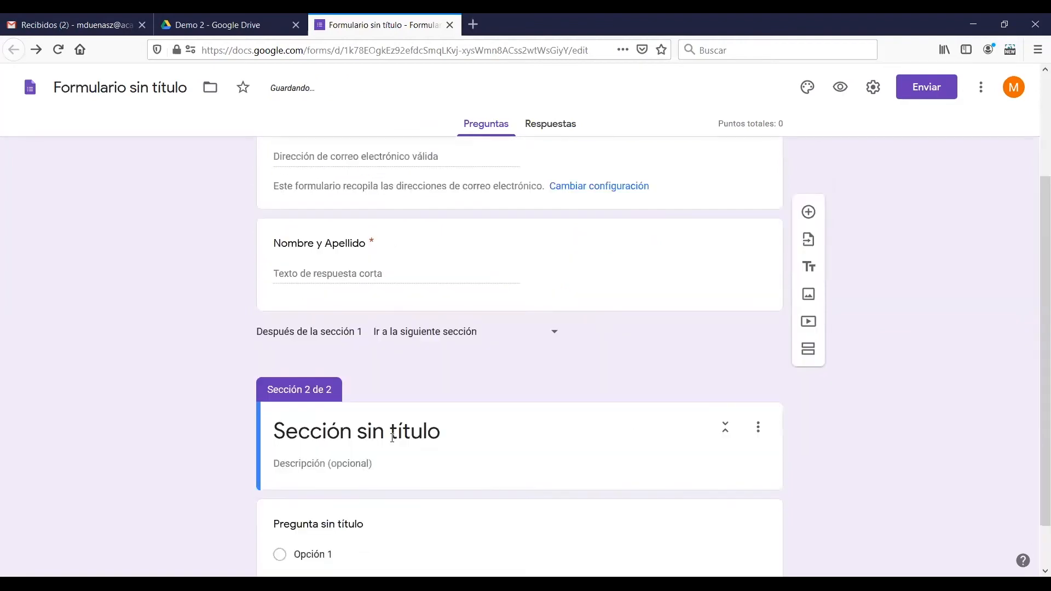
left_click(372, 434)
type("Ini")
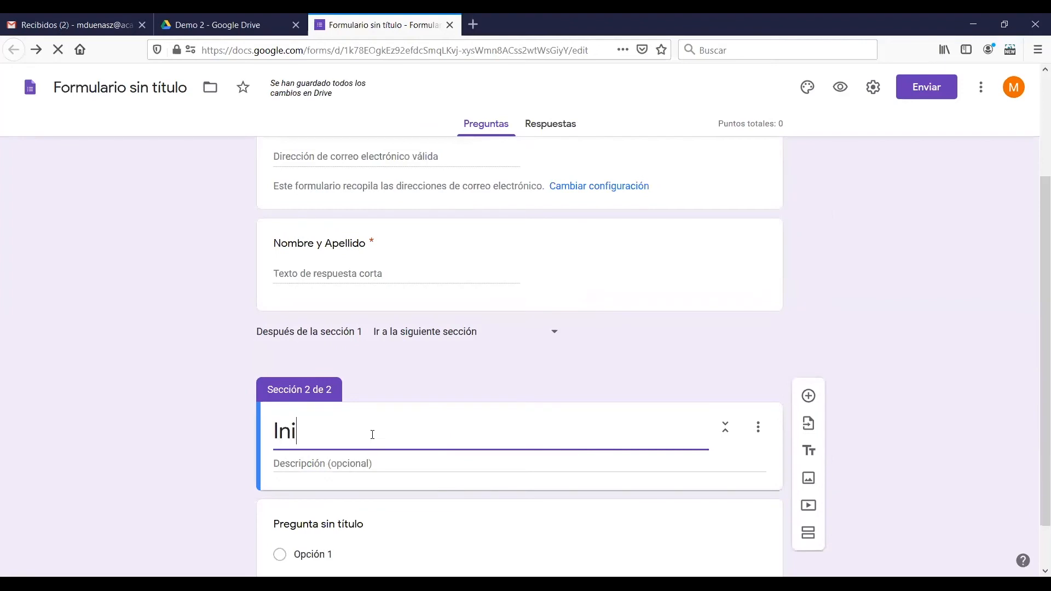
type("cio Prueba")
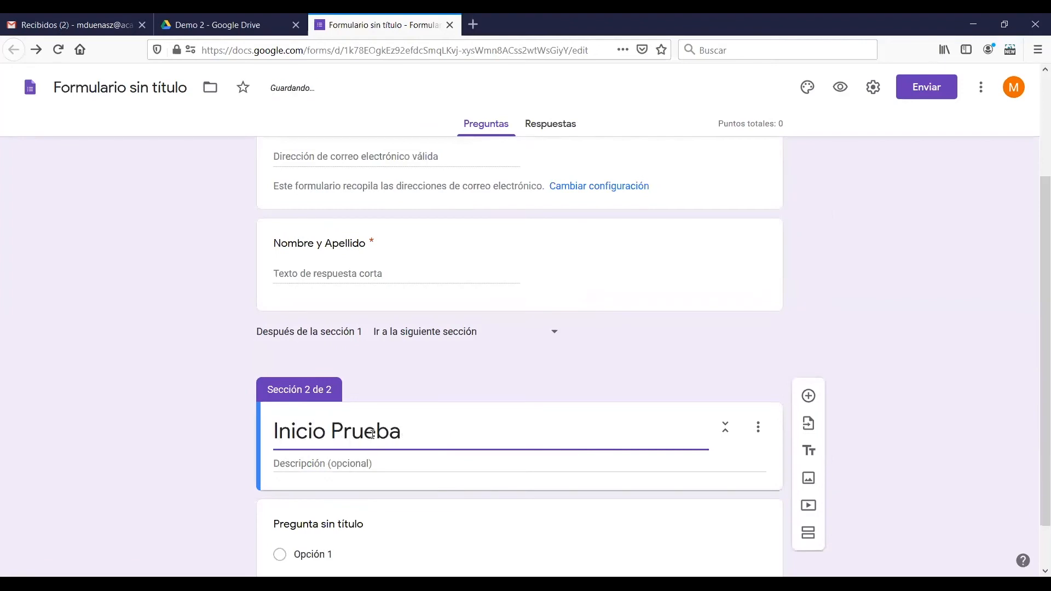
Change the untitled question in the Inicio Prueba section to the Párrafo answer type
left_click_drag(1034, 349, 1035, 423)
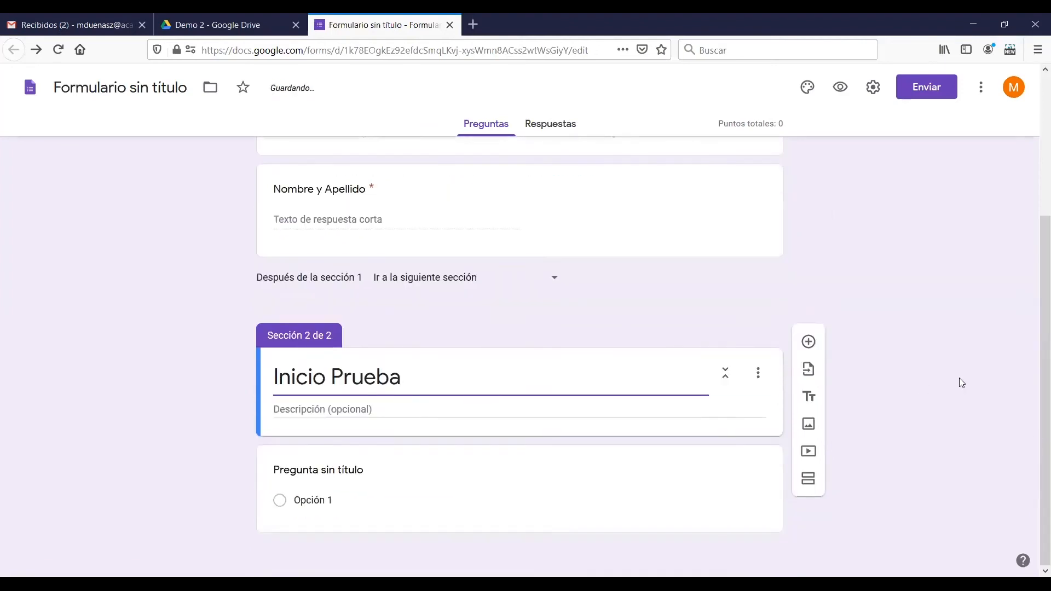
left_click(906, 408)
left_click(412, 482)
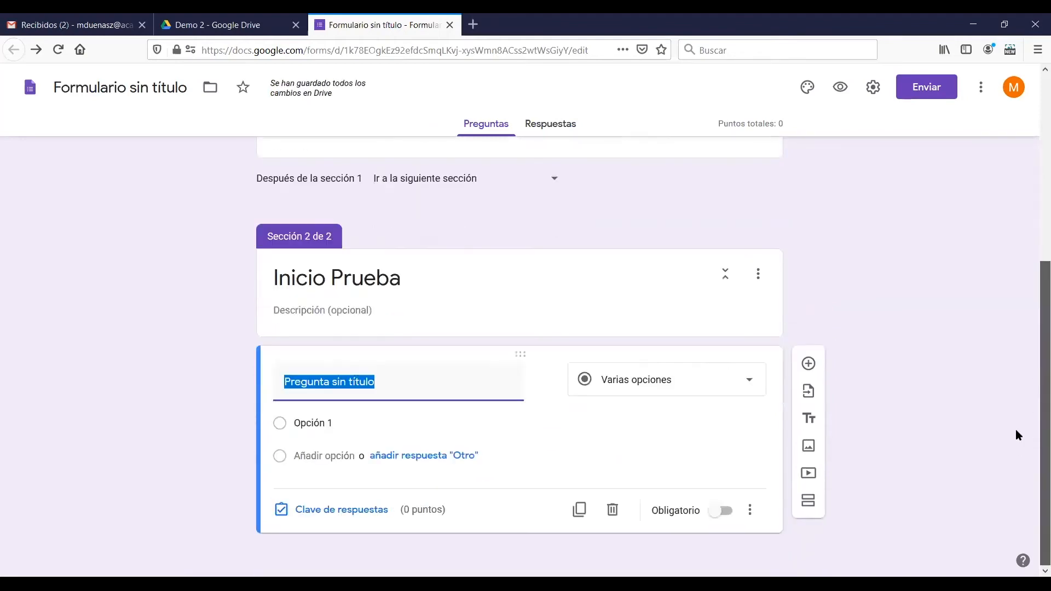
left_click(665, 381)
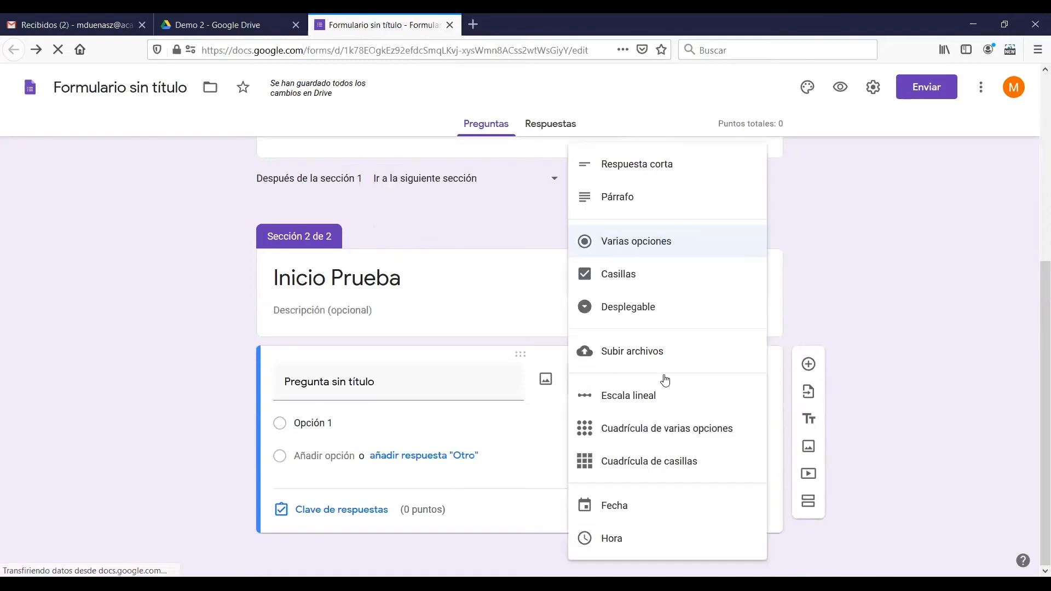
left_click(682, 210)
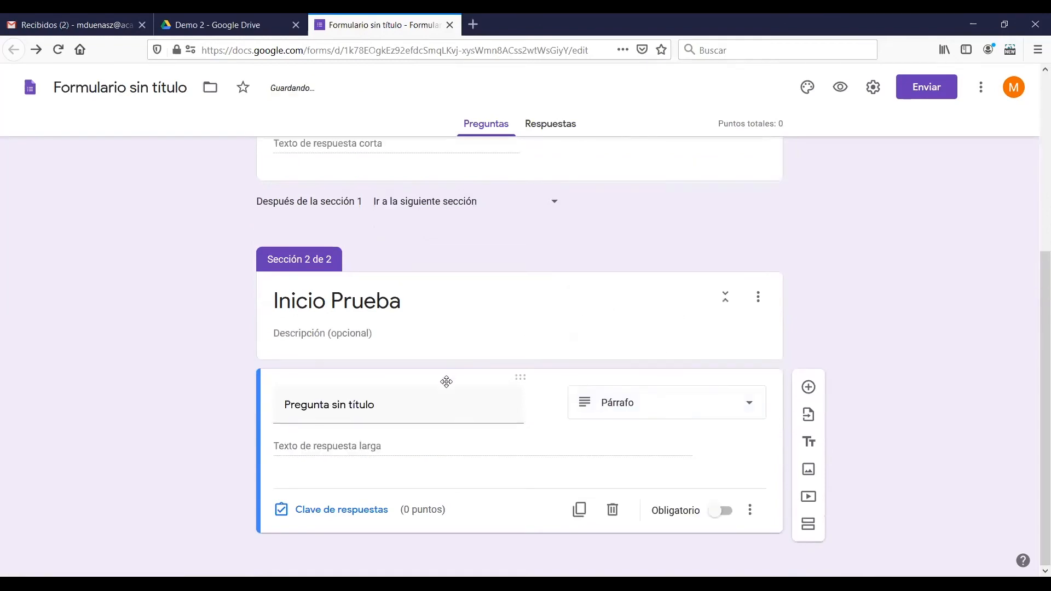
Title the paragraph question "¿Cuáles son los desafíos que enfrenta el rol docente en la sociedad del conocimiento?"
left_click(417, 410)
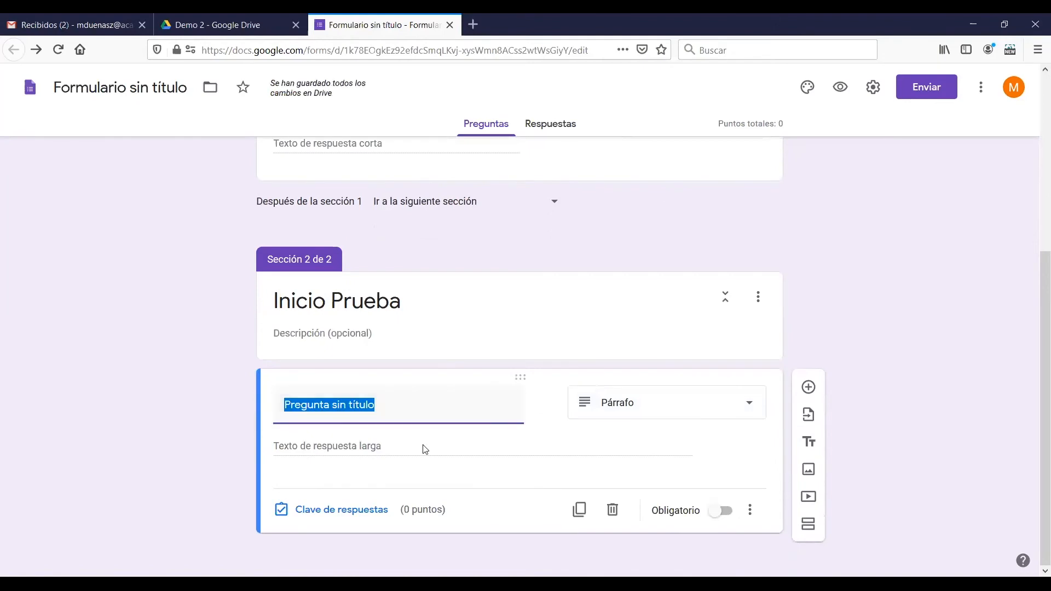
type("¿")
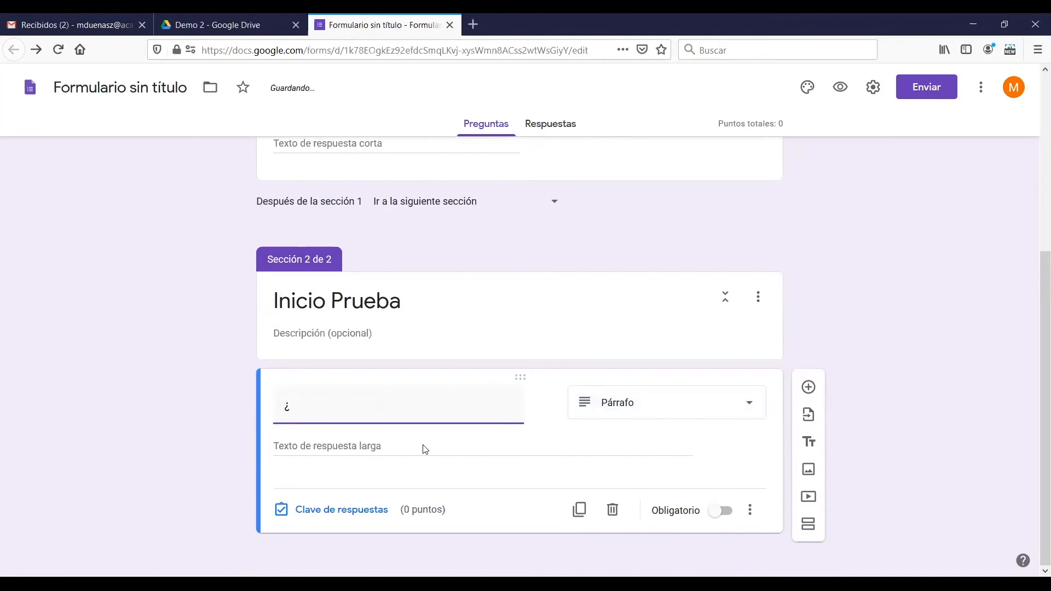
type("Cuáles son los desafíos que engre")
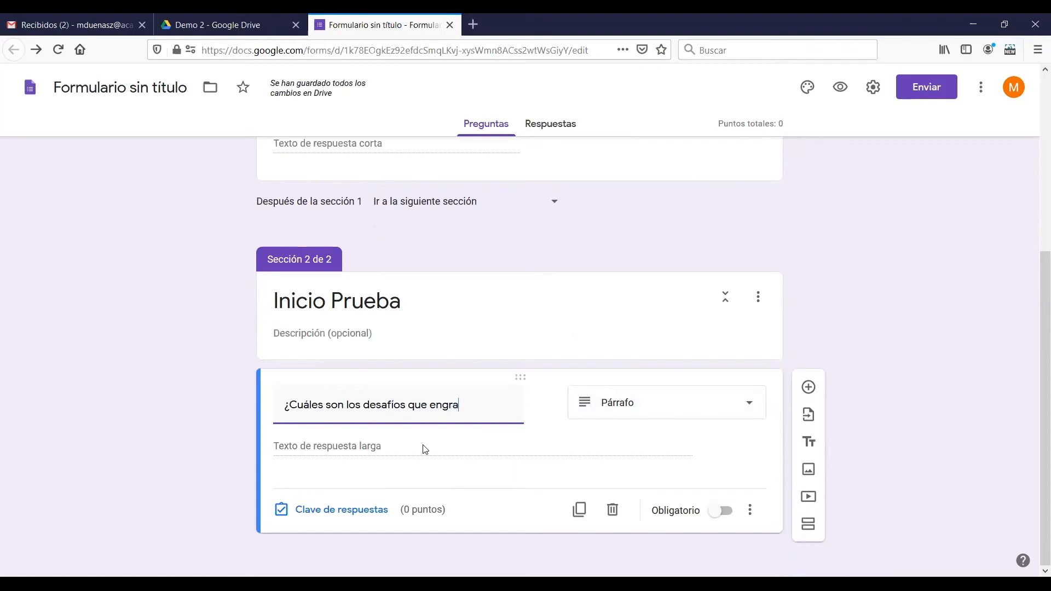
key("BackSpace")
key("BackSpace")
key("BackSpace")
type("frenta el rod d")
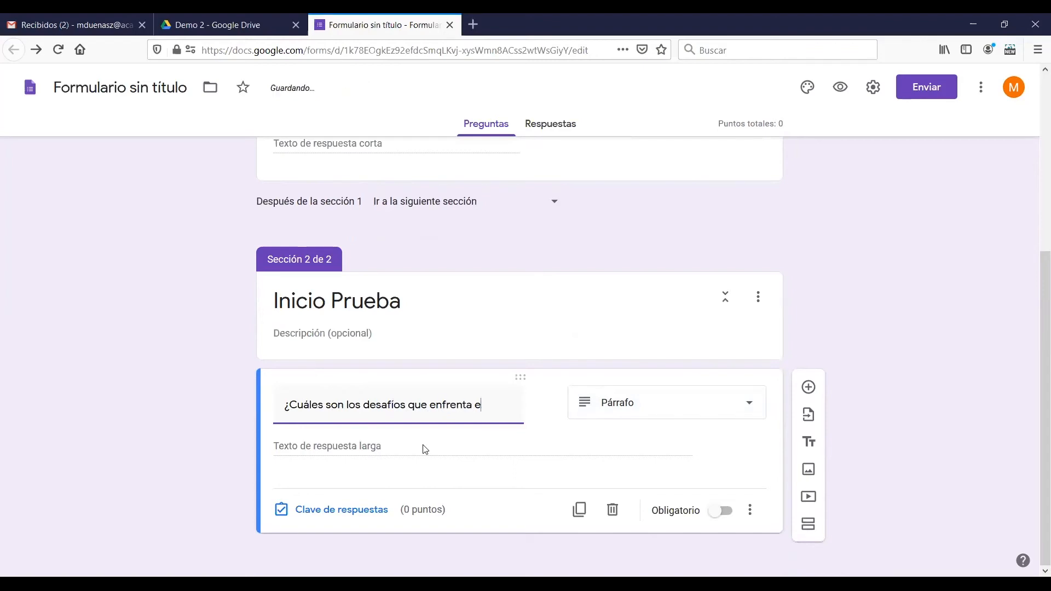
key("BackSpace")
key("BackSpace")
key("BackSpace")
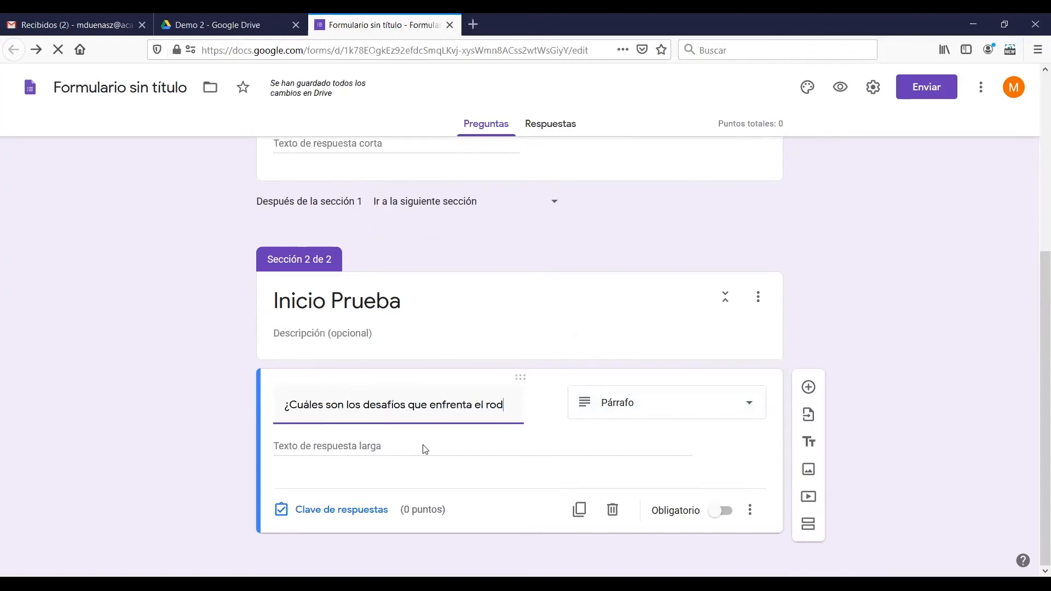
type("l docene")
key("BackSpace")
key("BackSpace")
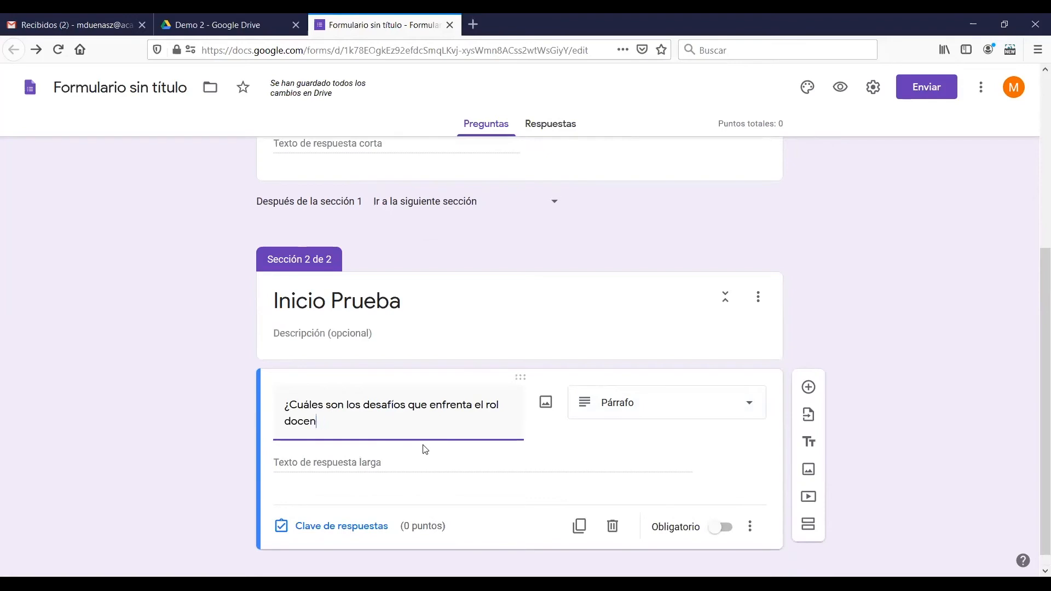
type("te en el la sociedad del")
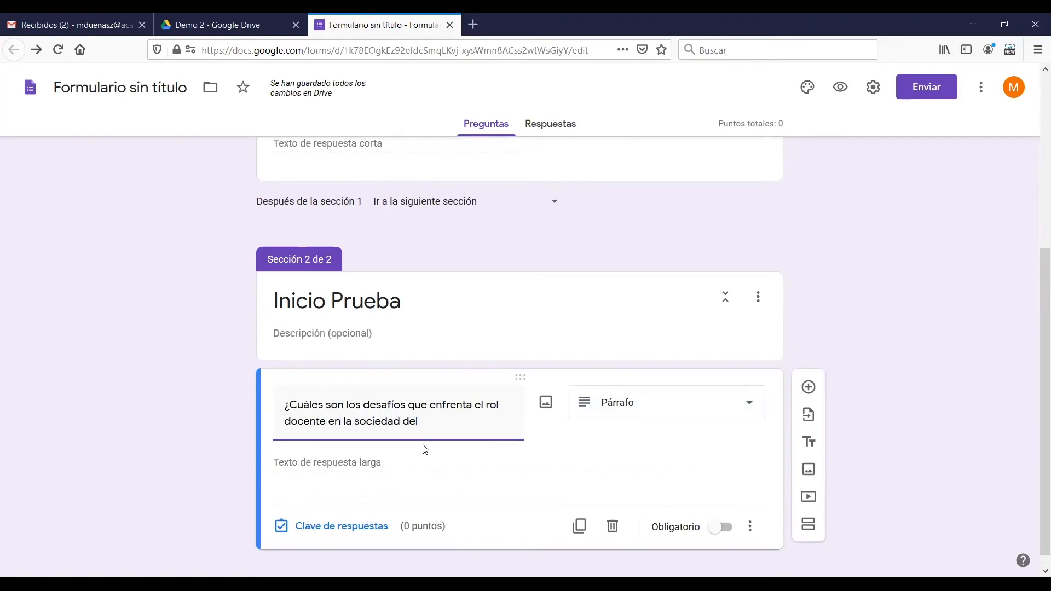
type(" conocimiento")
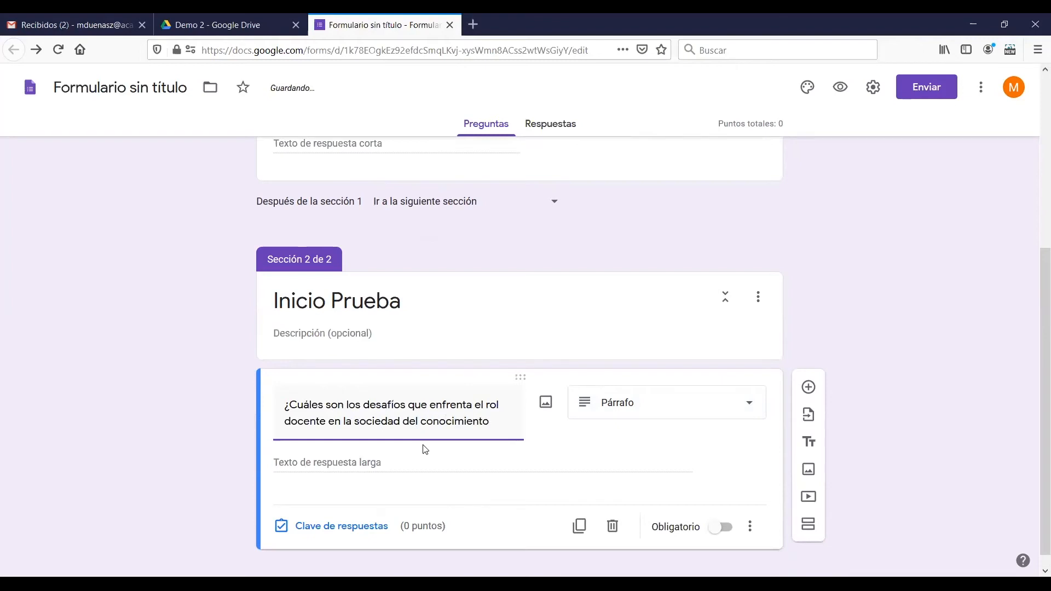
type("?")
Assign 5 points to the paragraph question and make it mandatory
left_click_drag(1041, 333, 1042, 461)
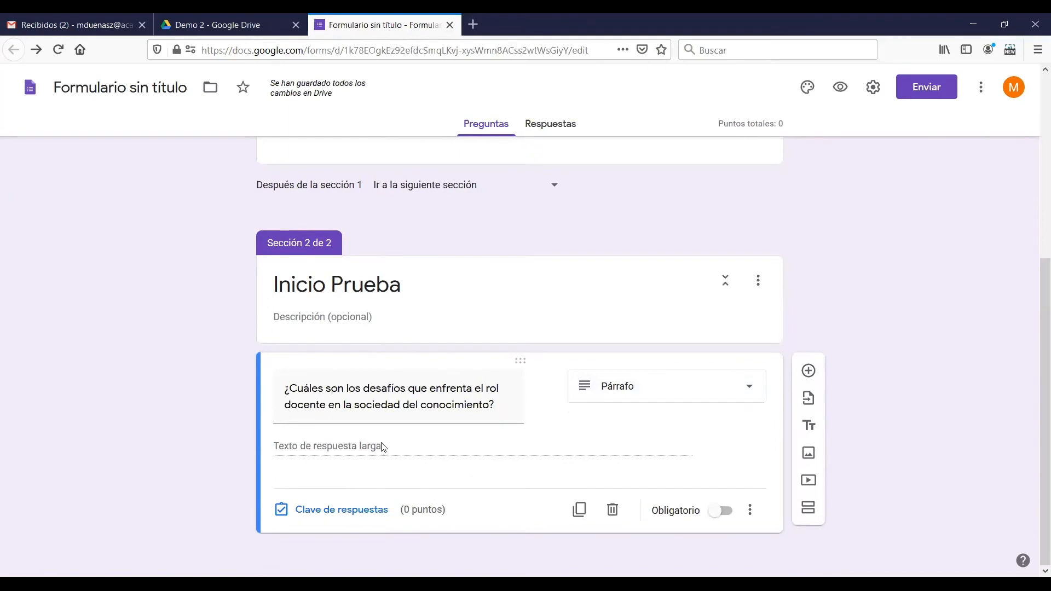
left_click(372, 511)
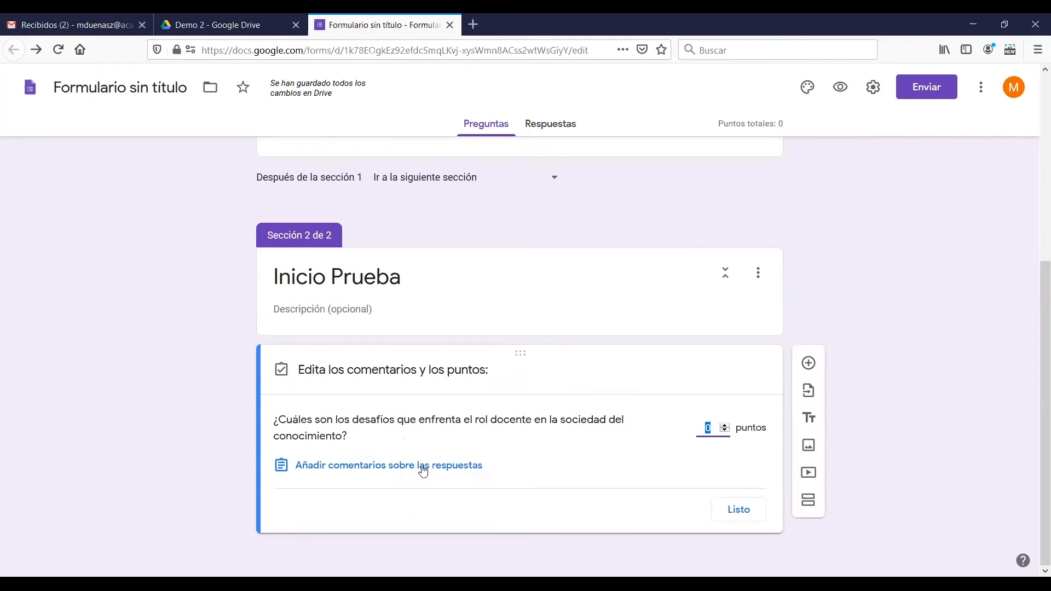
left_click(725, 428)
left_click(739, 510)
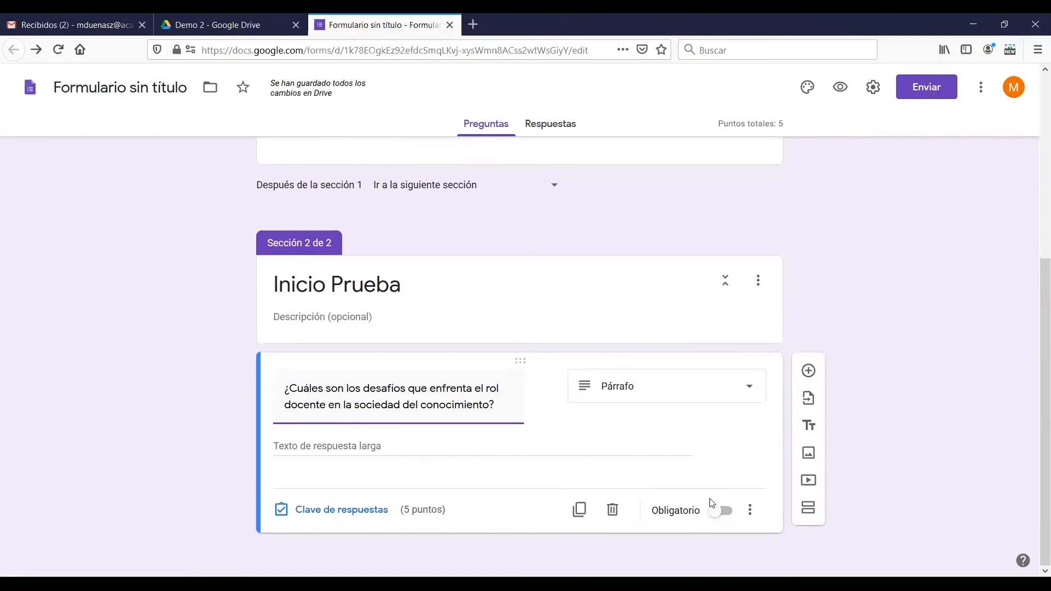
left_click(721, 510)
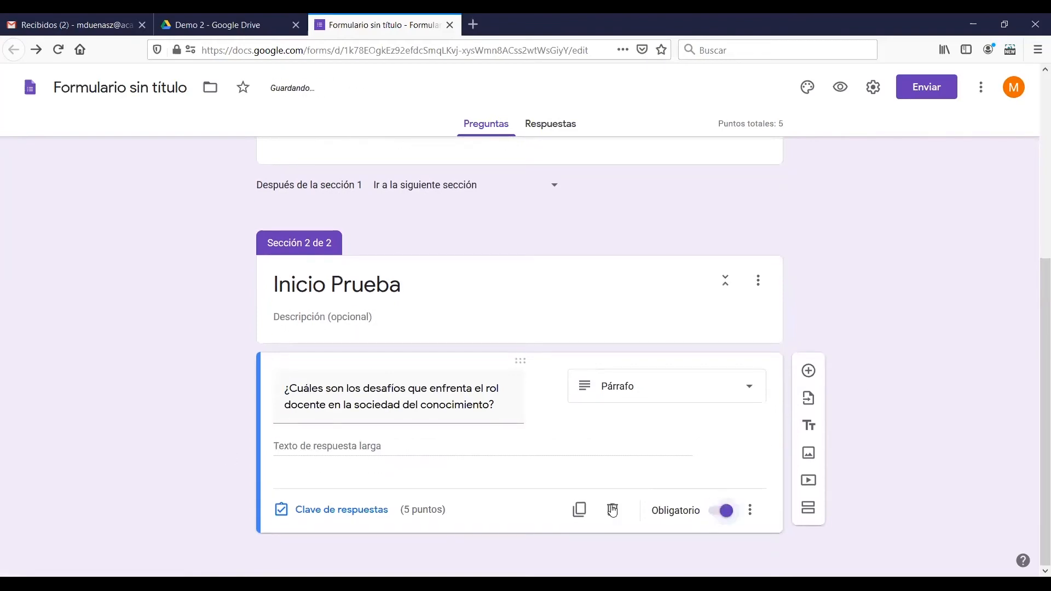
Duplicate the paragraph question and retitle the copy "¿Cuales creen que son las actitudes que presentan los docentes al momento de innovar con TIC?"
left_click(580, 511)
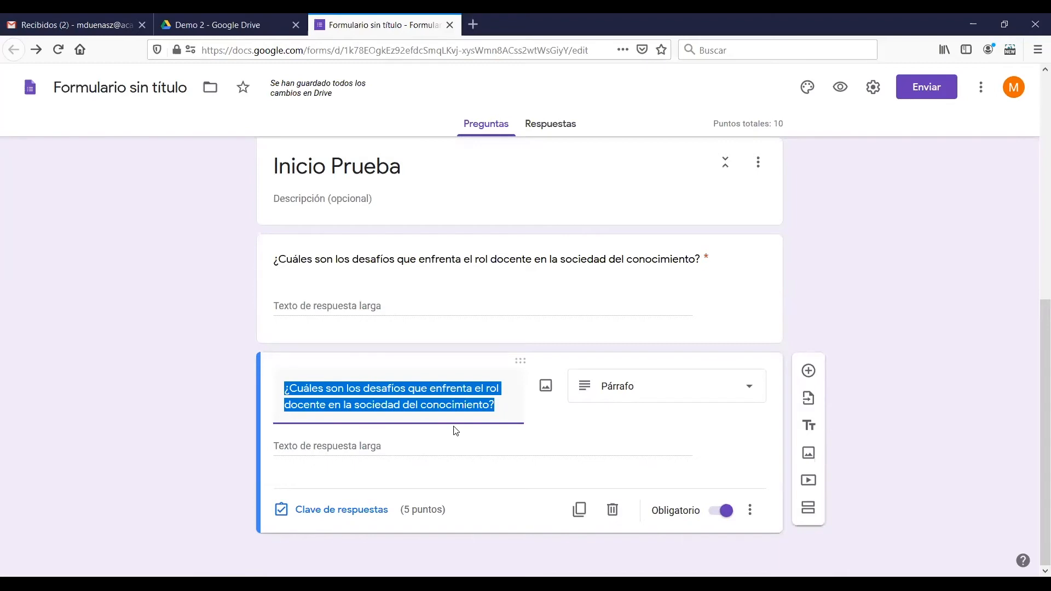
type("¿Cuale")
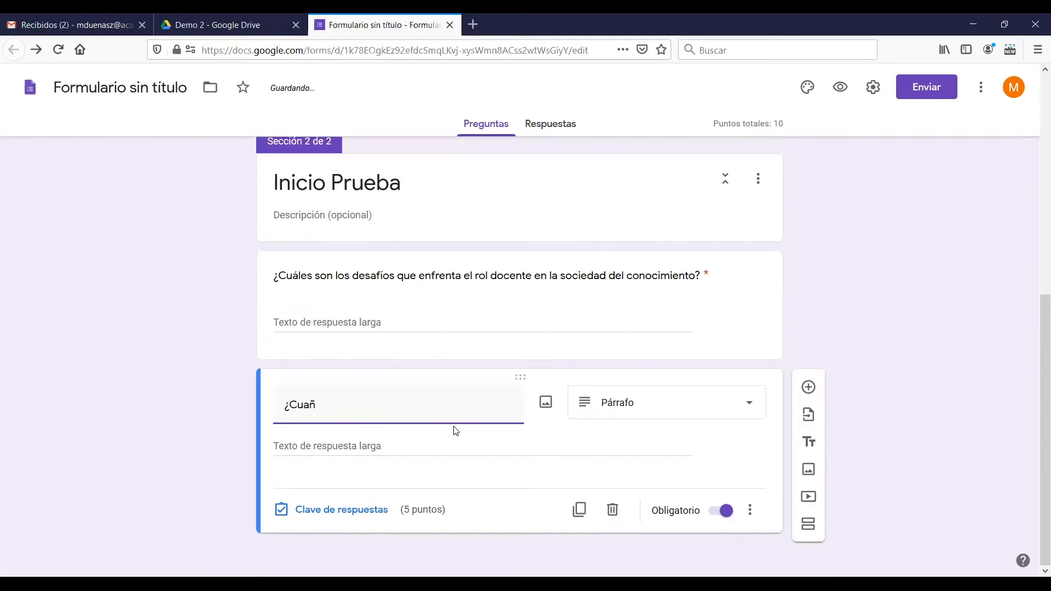
type("s creen que son las actitu")
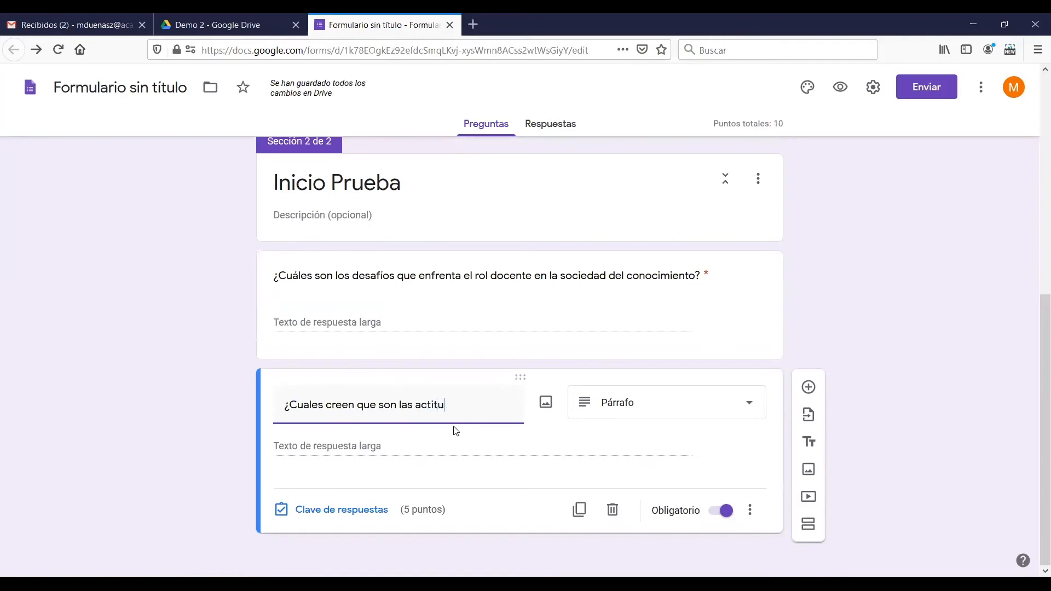
type("des que presentan los docentes al ")
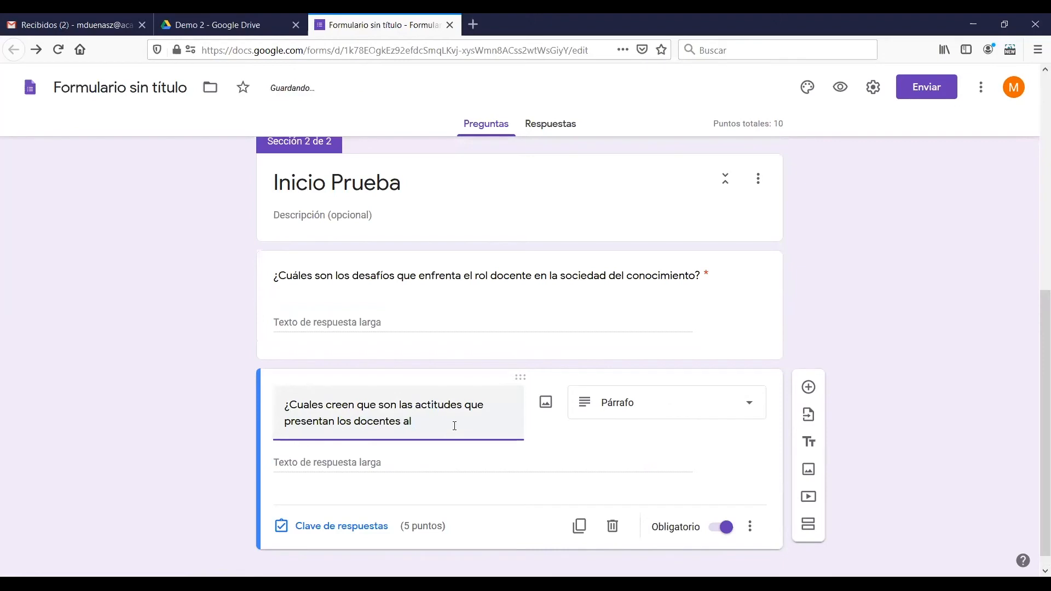
type("momento de innovaci")
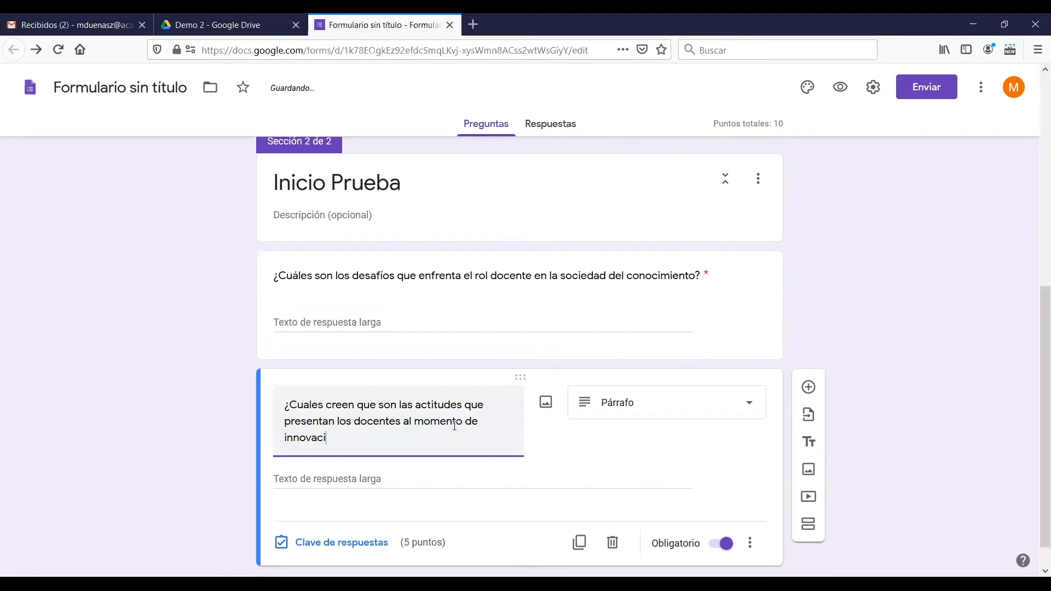
key("BackSpace")
key("BackSpace")
type("r con TIC?")
left_click(964, 390)
scroll(974, 381, "down", 1)
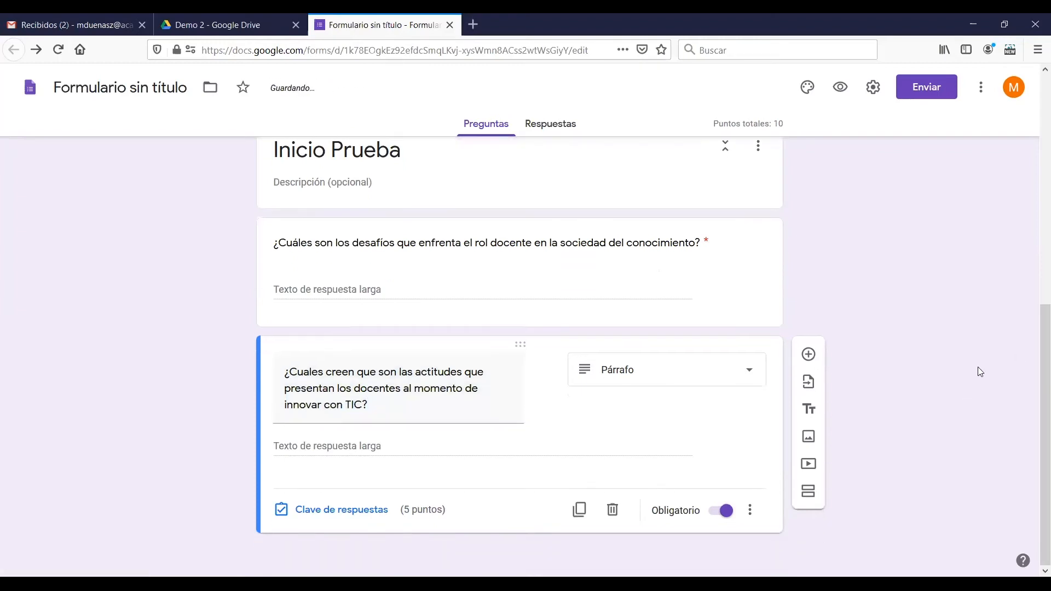
Set the value of the second paragraph question, about innovating with TIC, to 10 points in its answer key
scroll(767, 356, "up", 3)
scroll(737, 357, "down", 3)
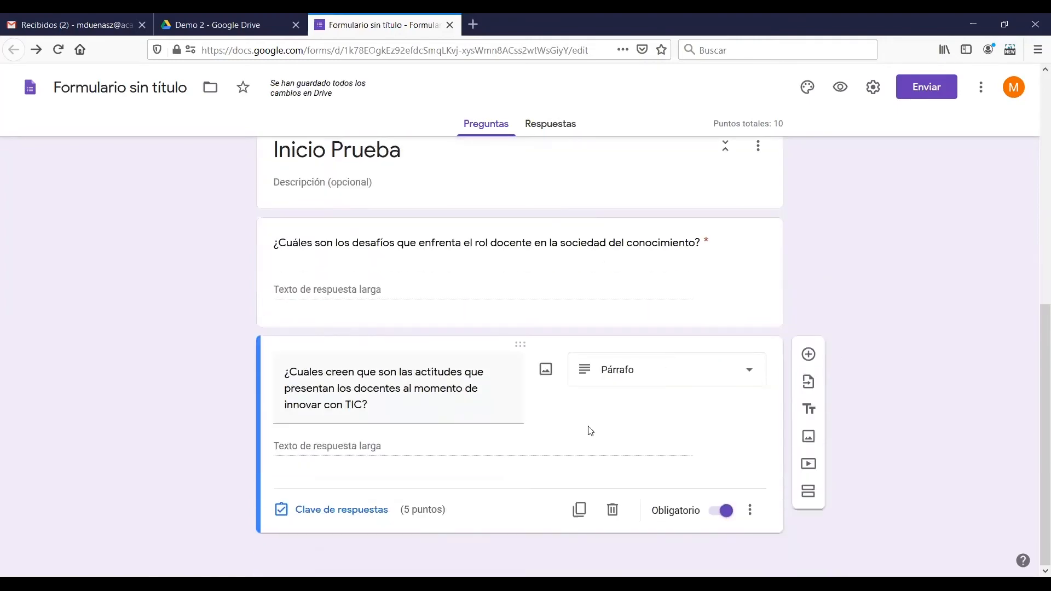
left_click(346, 519)
left_click(726, 455)
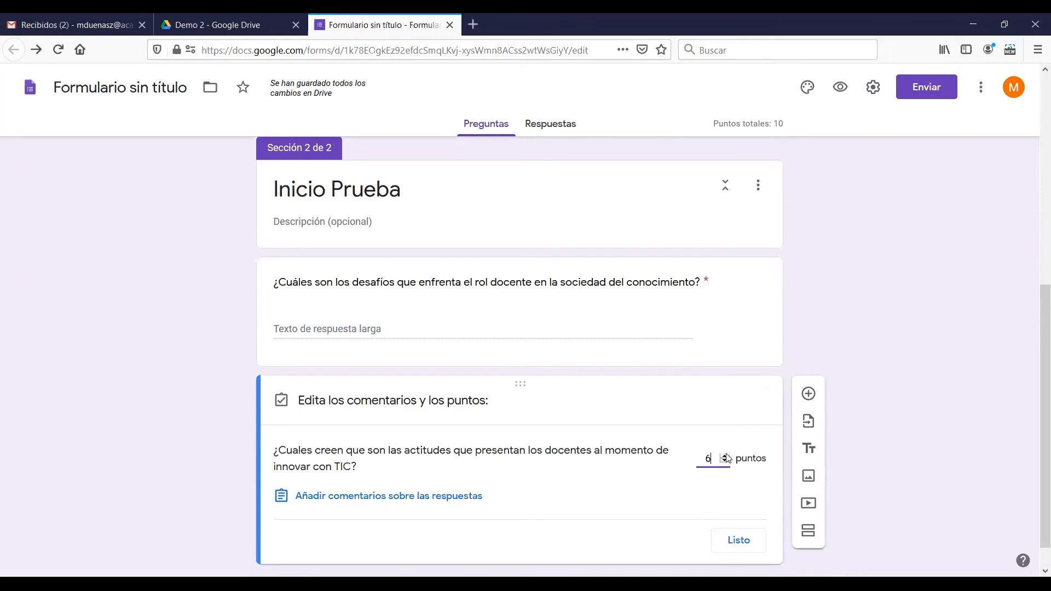
left_click(726, 456)
left_click(726, 456)
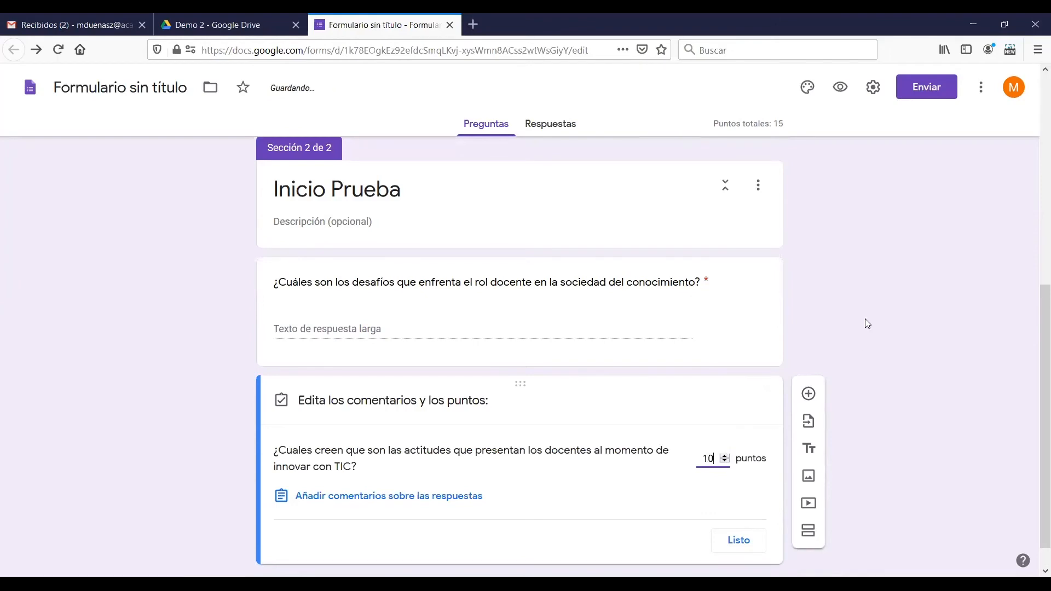
left_click(739, 540)
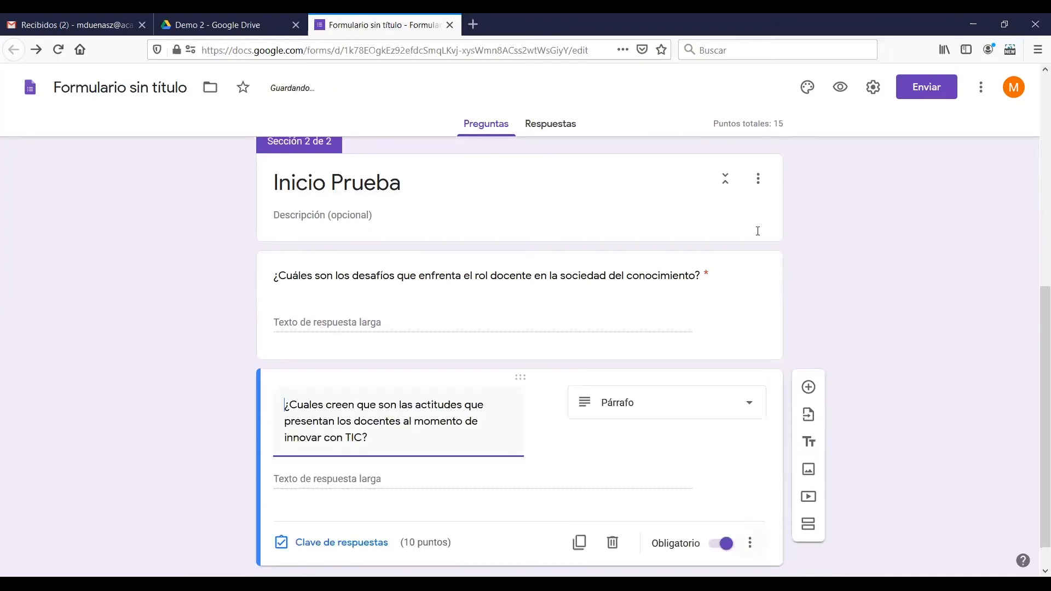
left_click(883, 321)
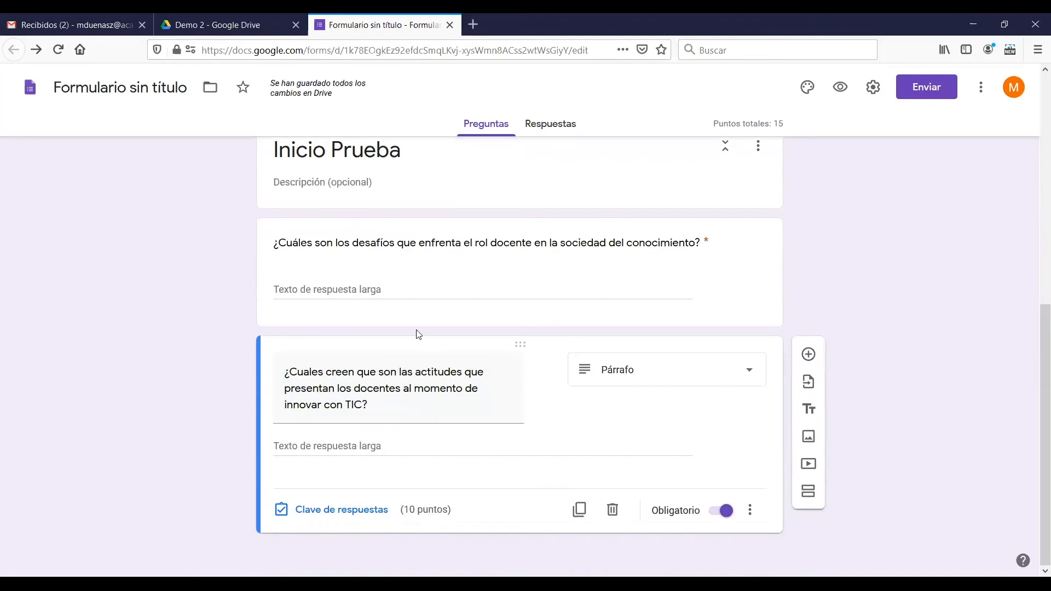
Add response validation to the TIC question requiring a length with a minimum character count of 10
scroll(482, 303, "up", 3)
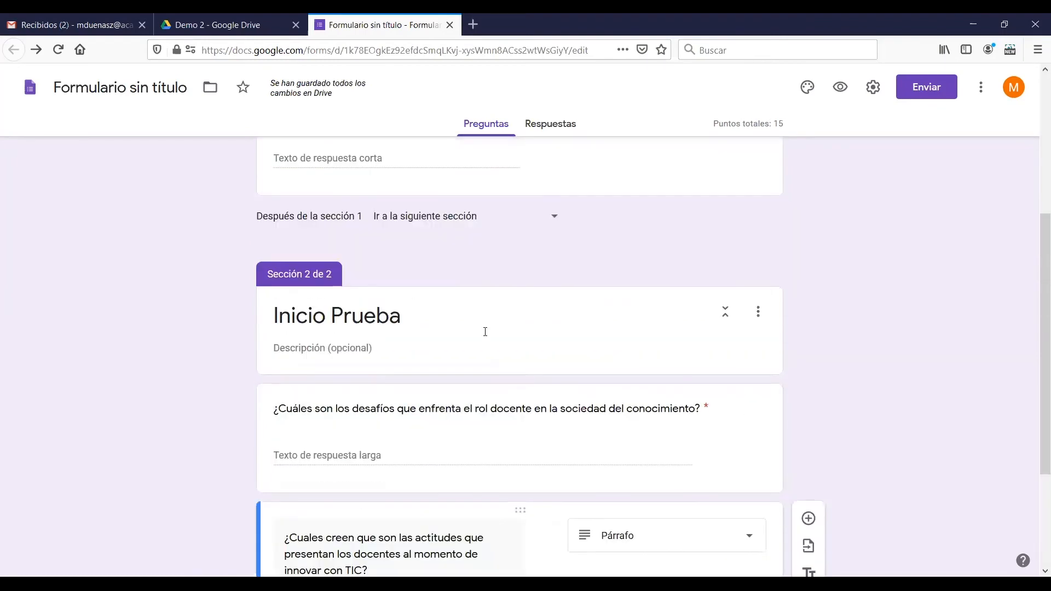
scroll(485, 331, "down", 3)
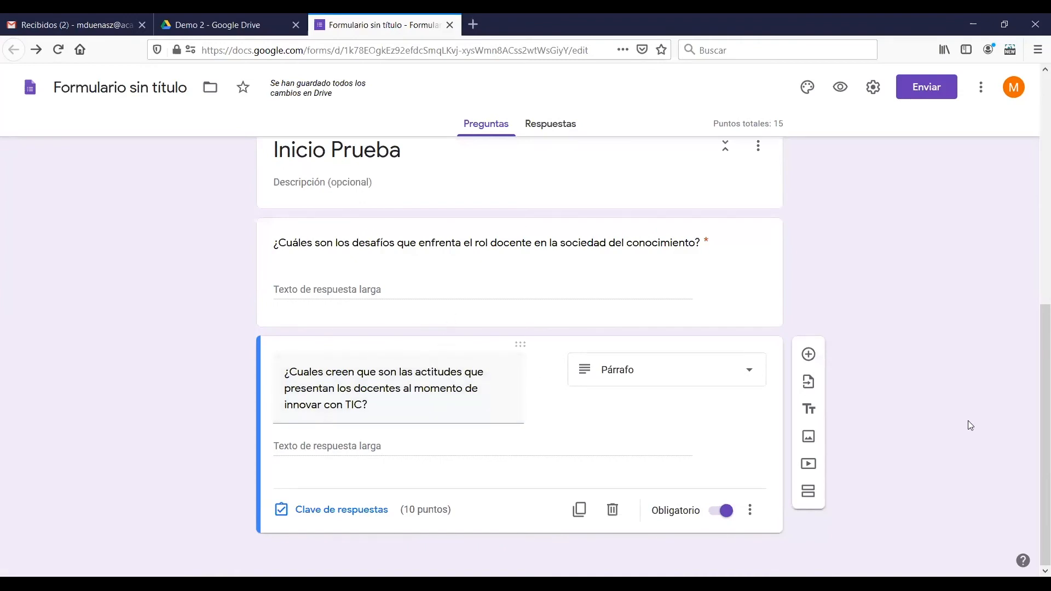
left_click(750, 510)
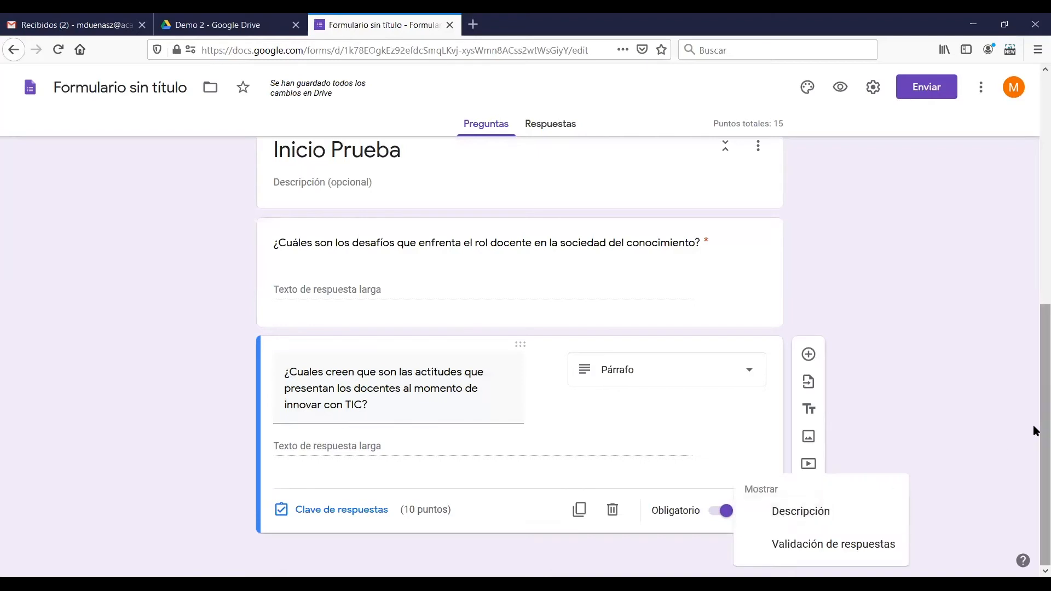
left_click(807, 543)
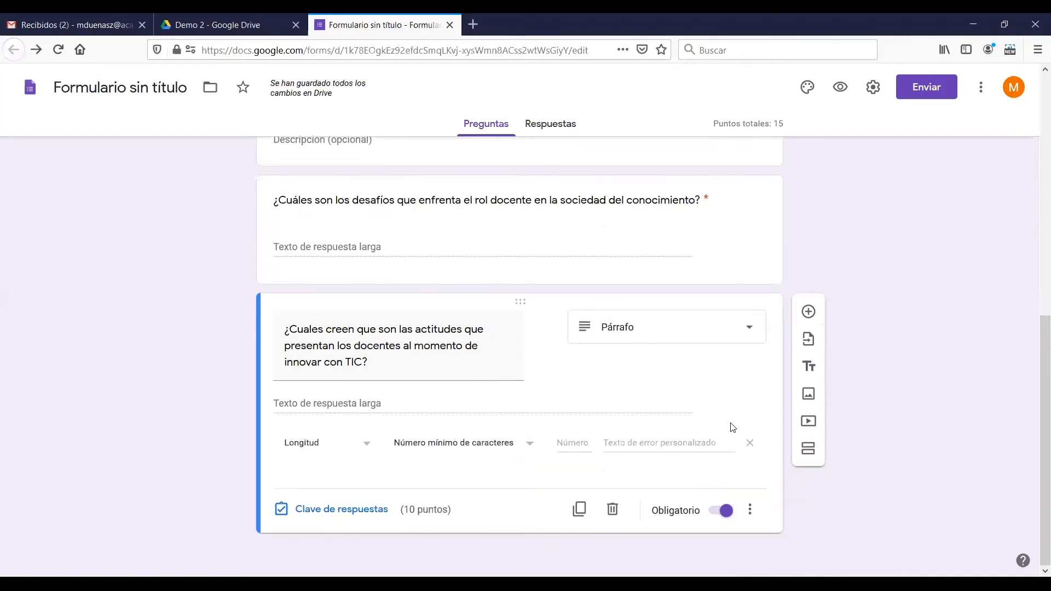
left_click(368, 444)
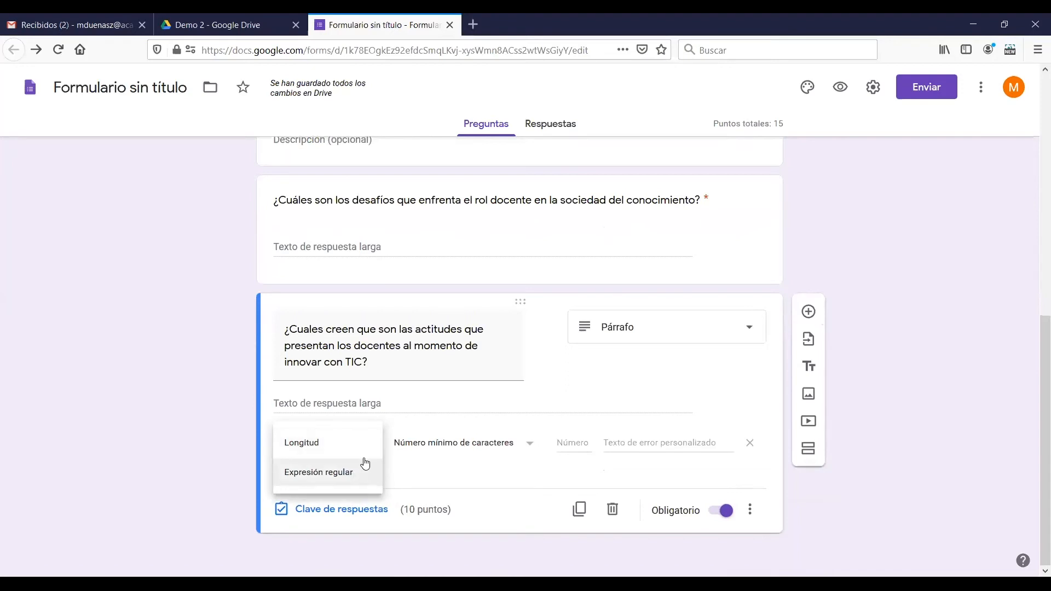
left_click(500, 458)
left_click(507, 450)
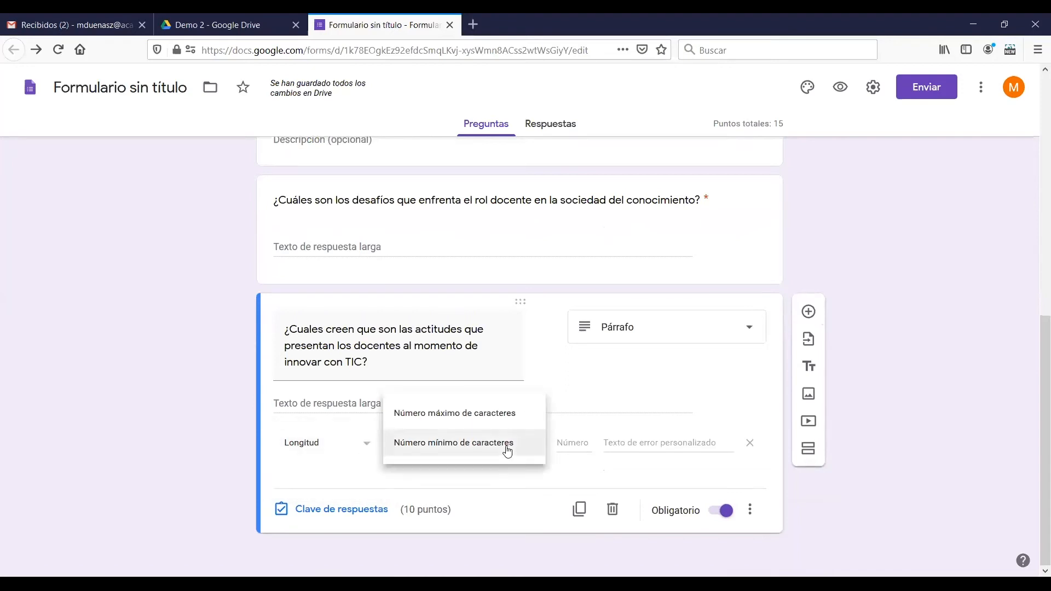
left_click(507, 450)
left_click(571, 441)
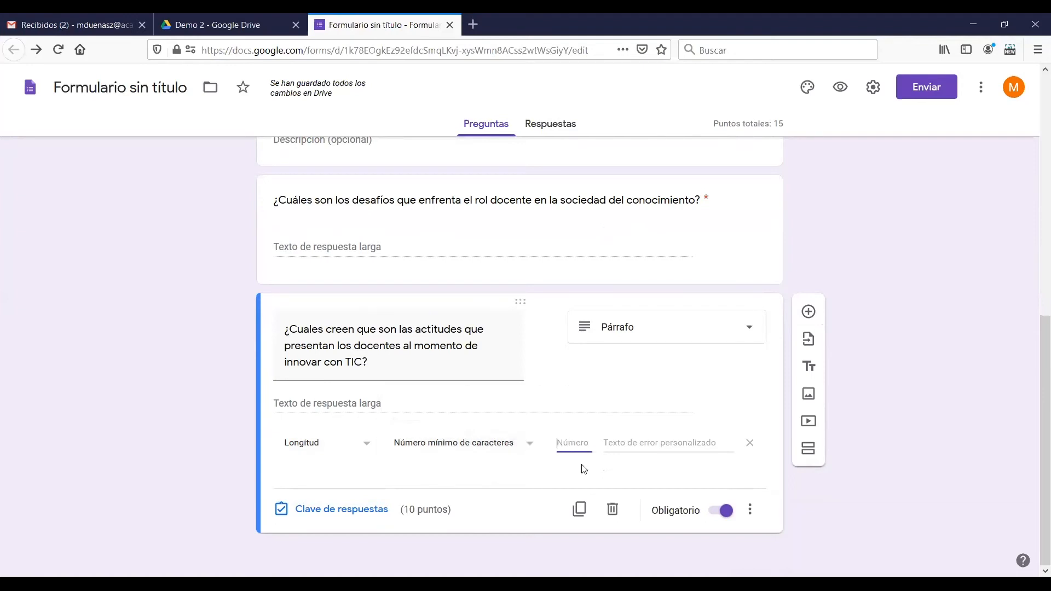
type("10")
left_click(935, 390)
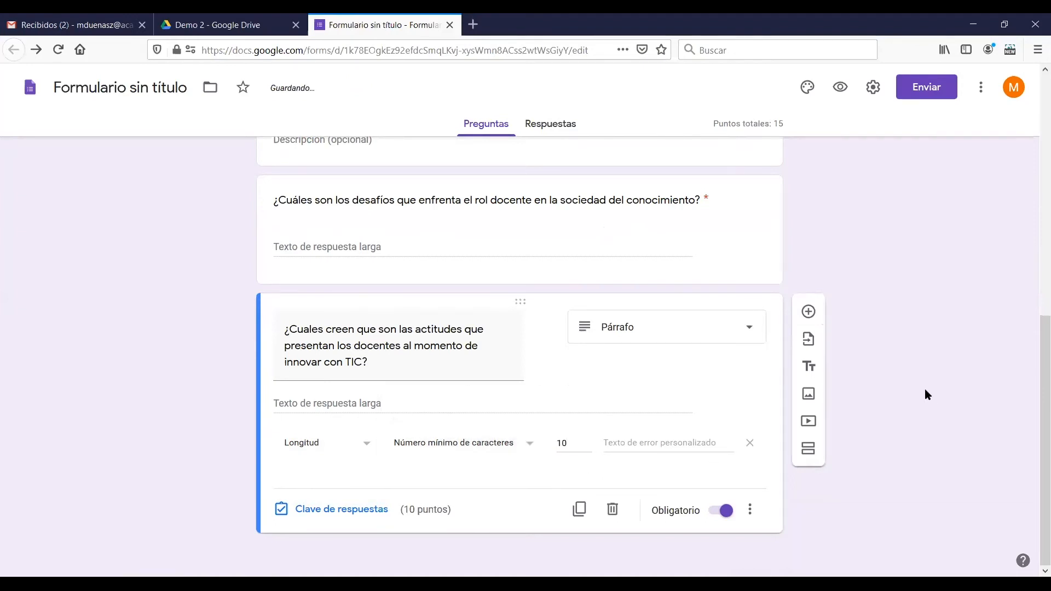
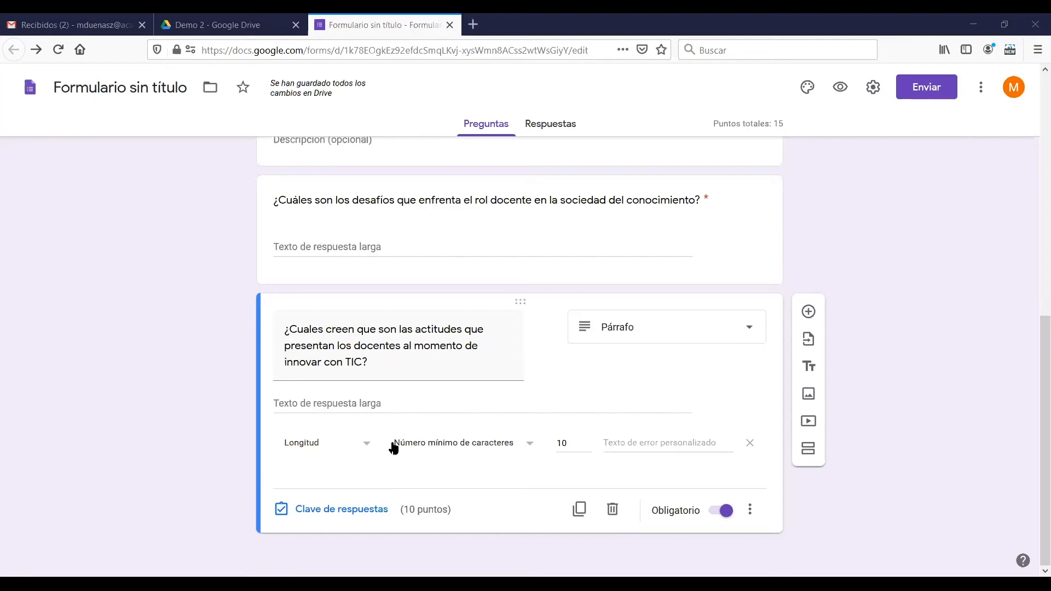
Change the TIC question's length validation to a maximum character count of 500
left_click(478, 454)
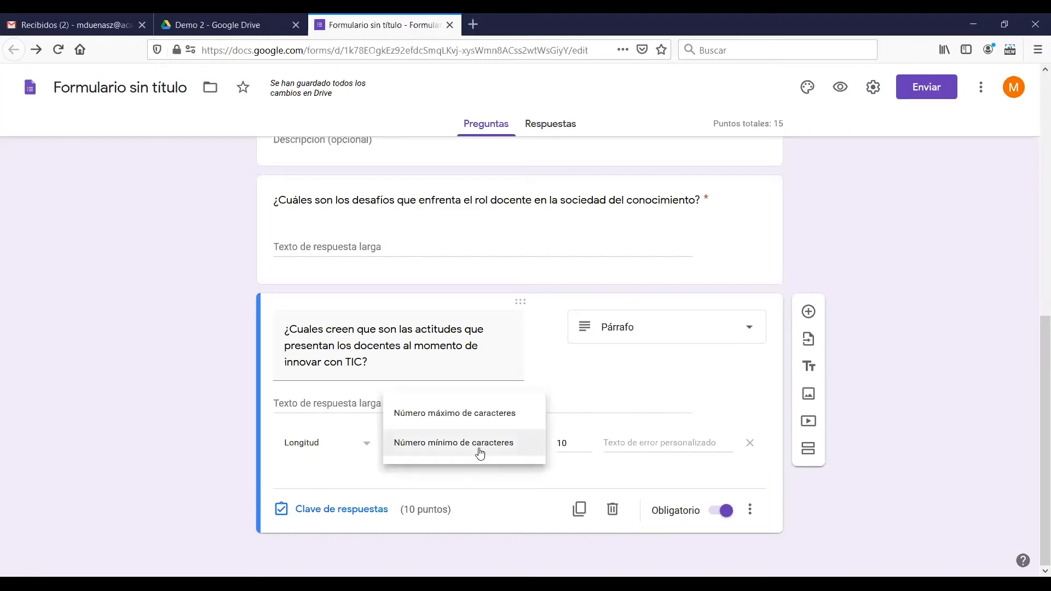
left_click(492, 421)
left_click_drag(576, 444, 556, 444)
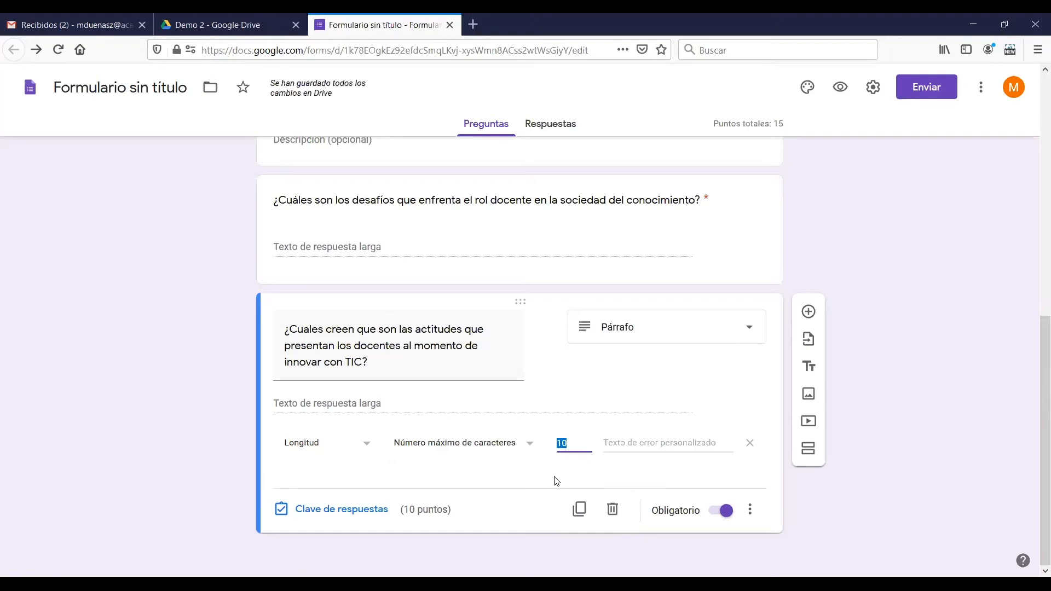
type("500")
left_click(888, 428)
key("F5")
Try several theme colours for the form and settle on the blue-grey one
scroll(238, 441, "up", 10)
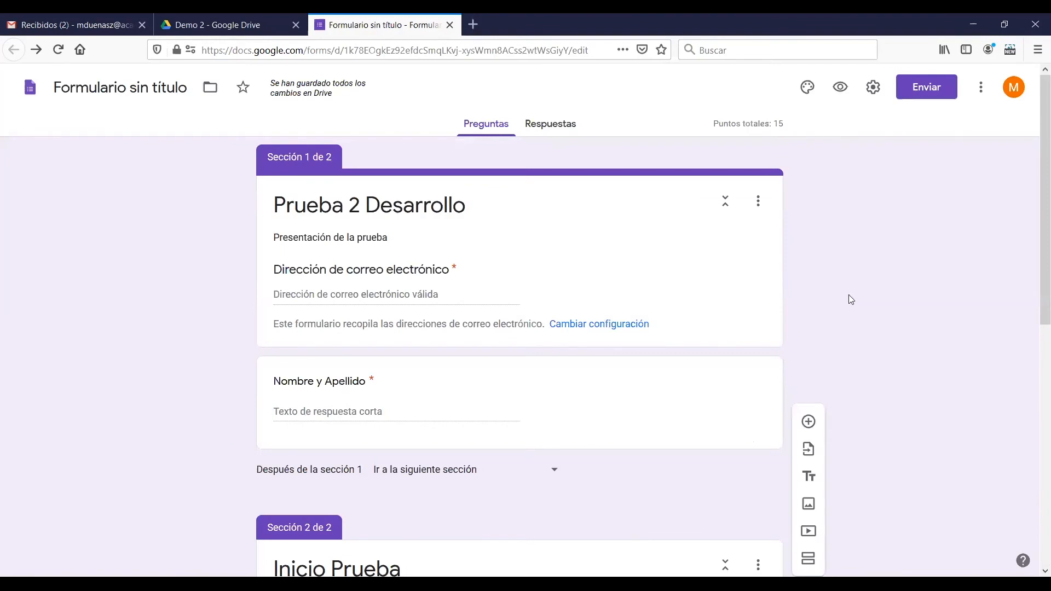
left_click(807, 89)
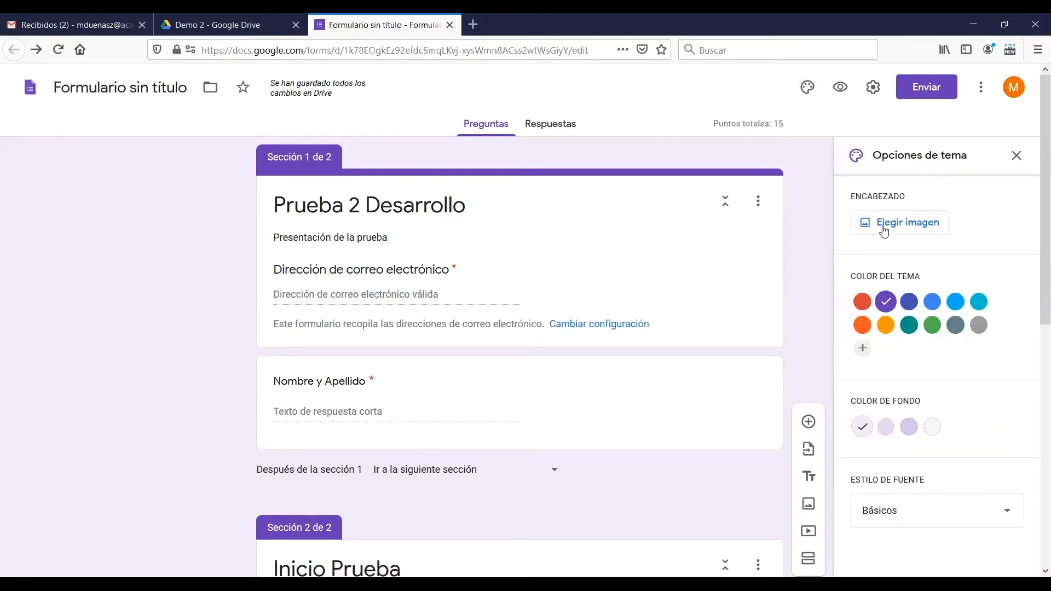
left_click(910, 303)
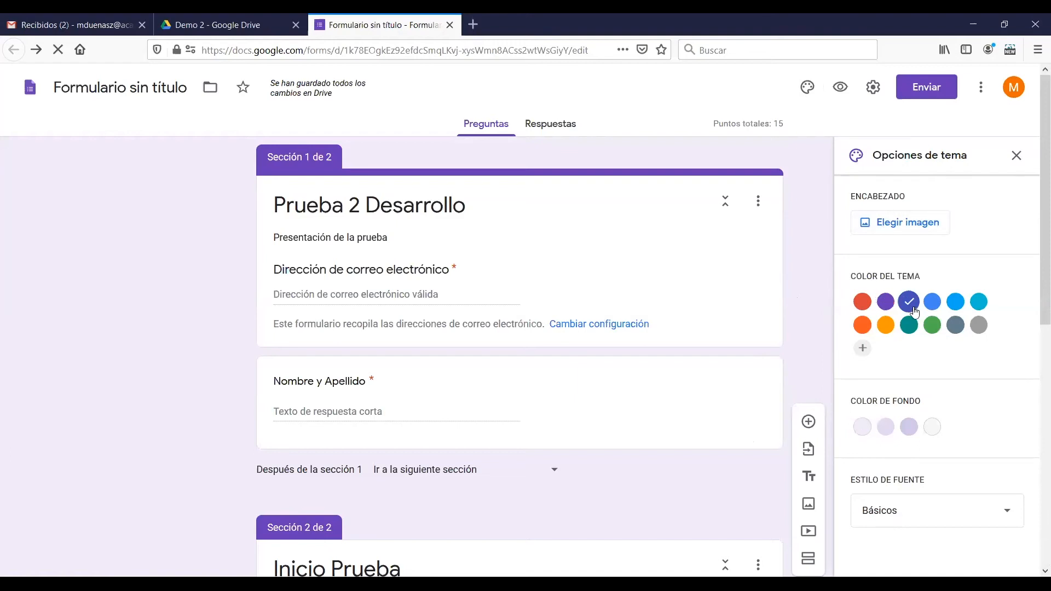
left_click(910, 325)
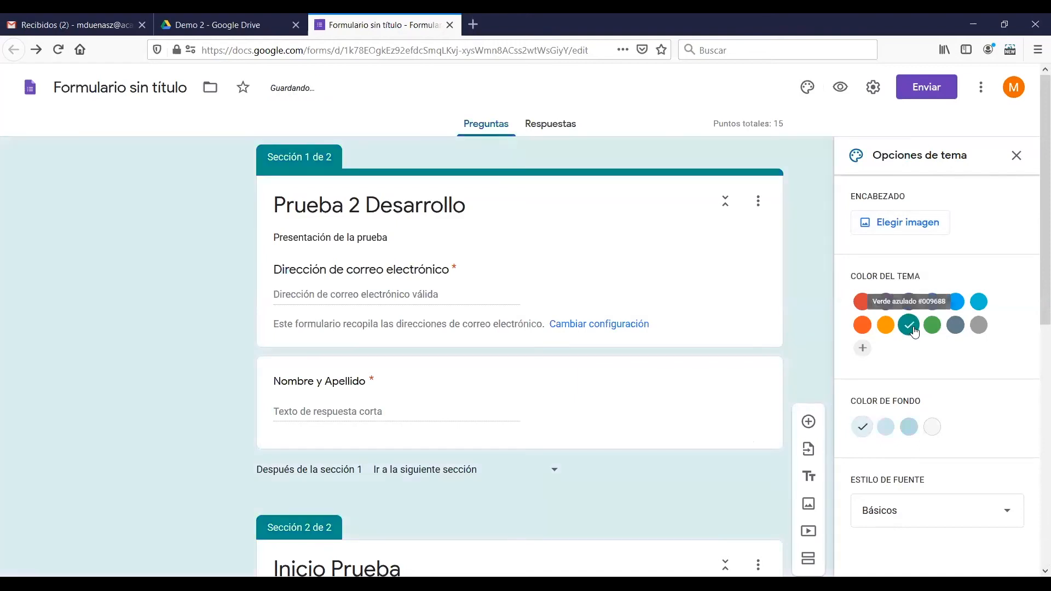
left_click(957, 312)
left_click(956, 325)
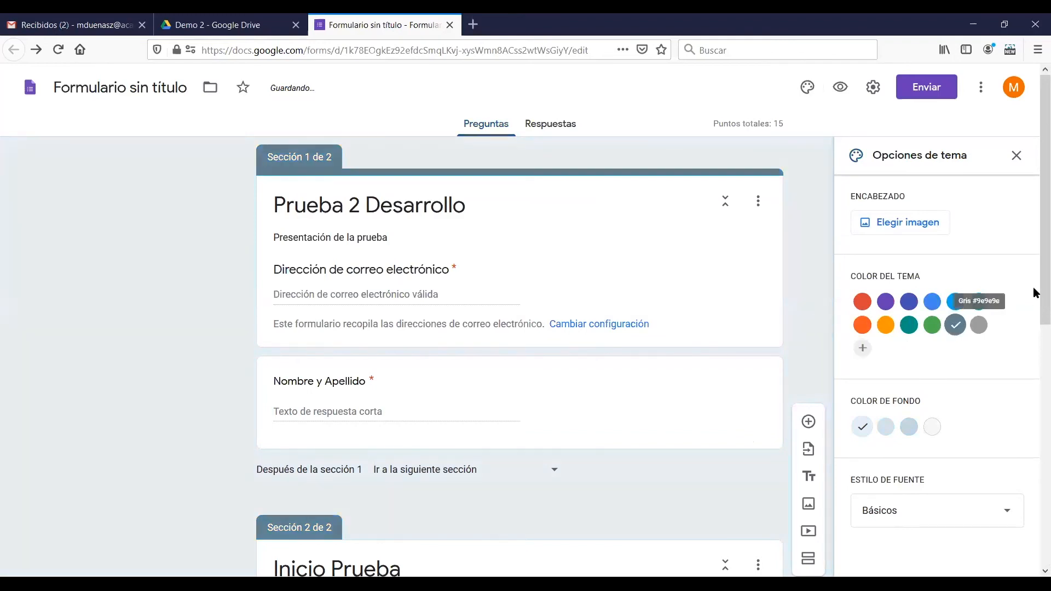
scroll(986, 363, "down", 3)
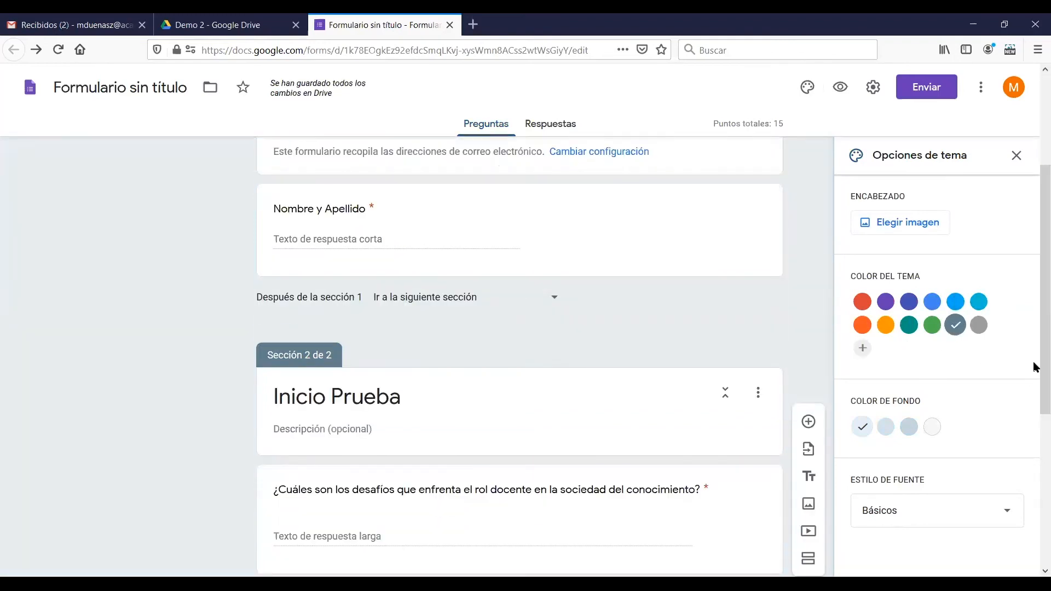
Set the form's background to the dark shade (Oscuro #c7d2d6) and close the theme options
left_click_drag(1035, 362, 1035, 418)
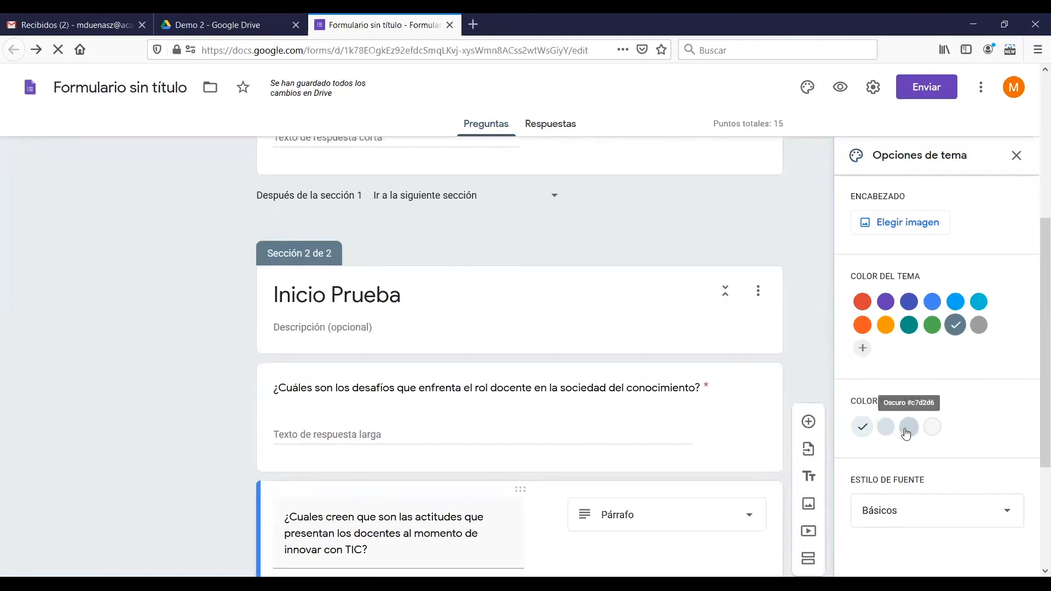
left_click(909, 429)
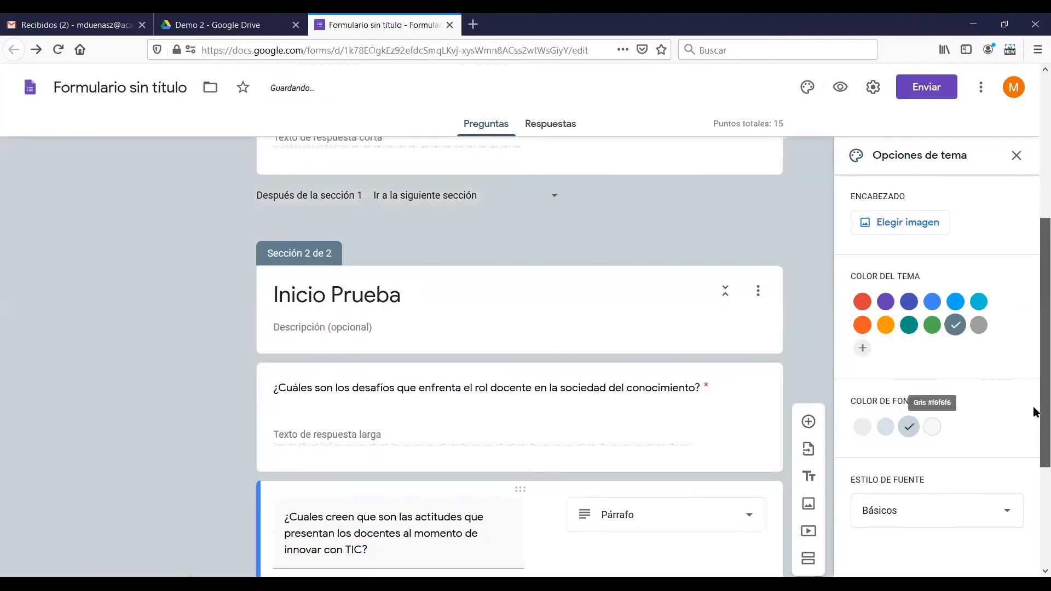
scroll(1035, 432, "down", 3)
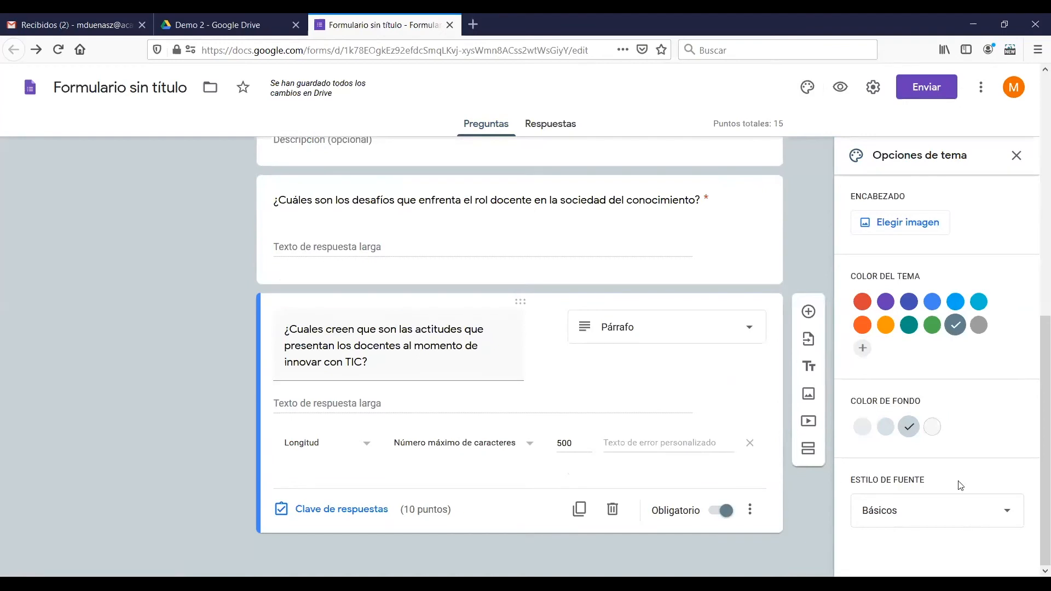
scroll(967, 386, "up", 2)
scroll(968, 381, "up", 5)
scroll(967, 381, "down", 7)
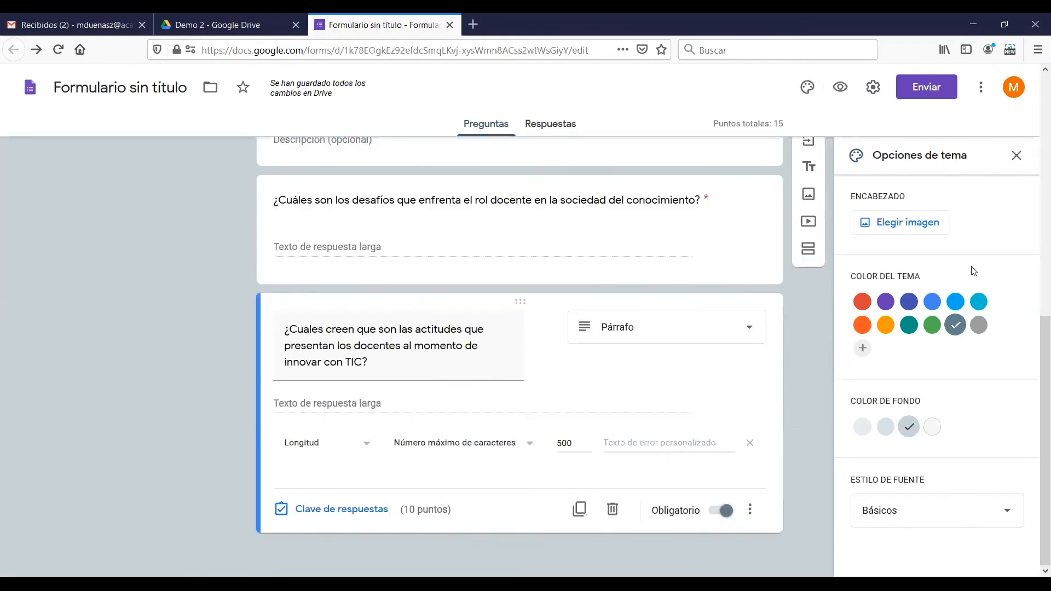
left_click(1017, 155)
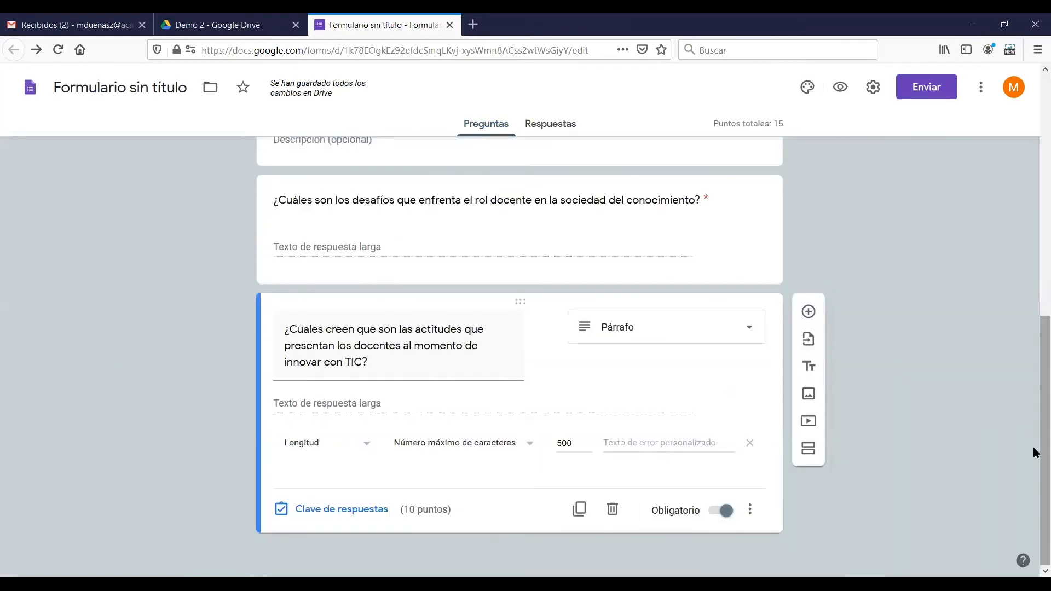
Check the form's responses view and return to its questions
left_click_drag(1035, 447, 1035, 171)
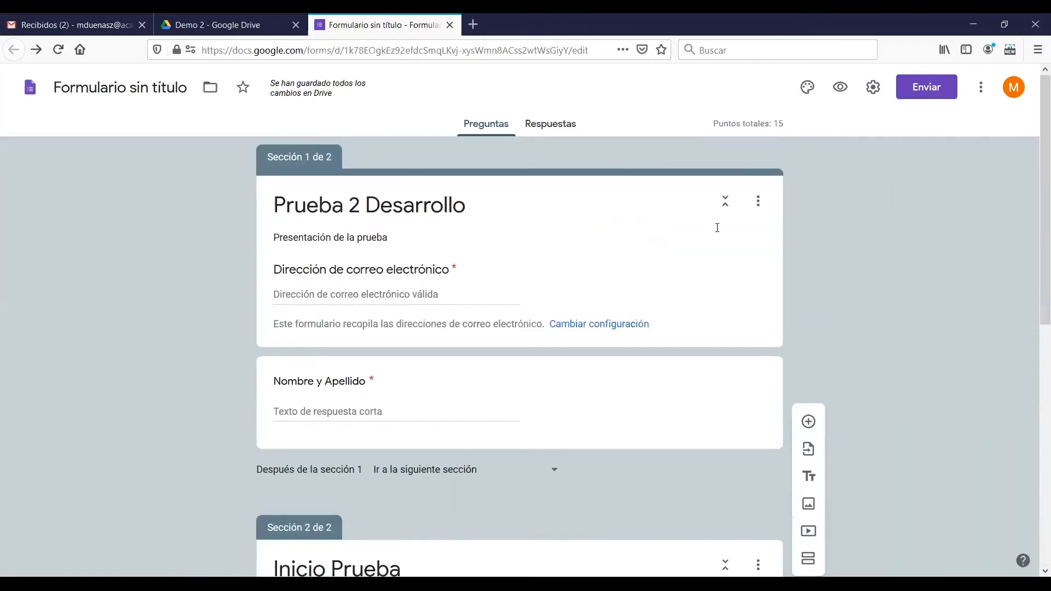
left_click(564, 131)
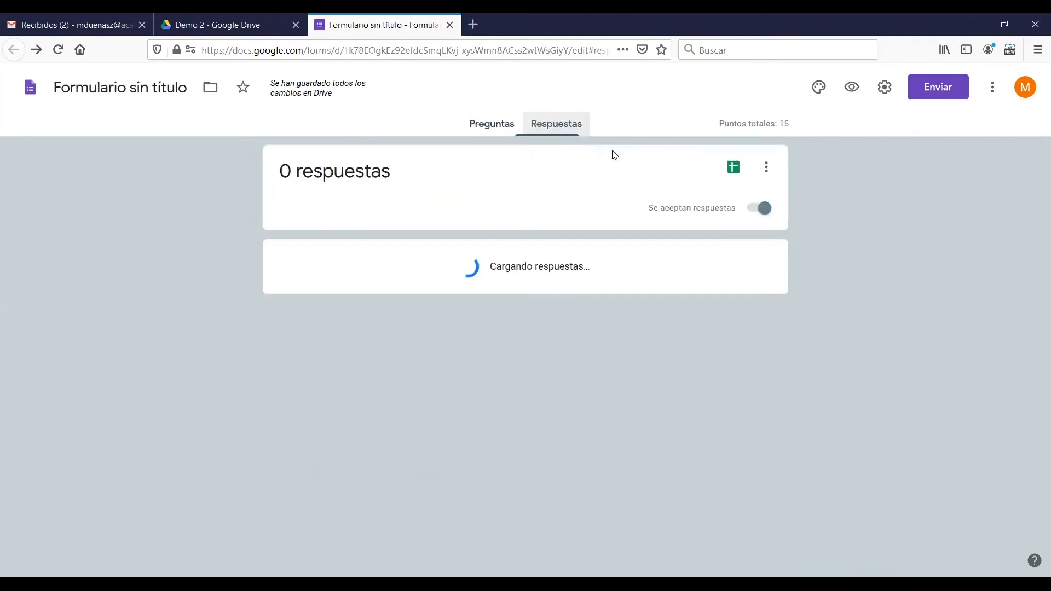
left_click(491, 129)
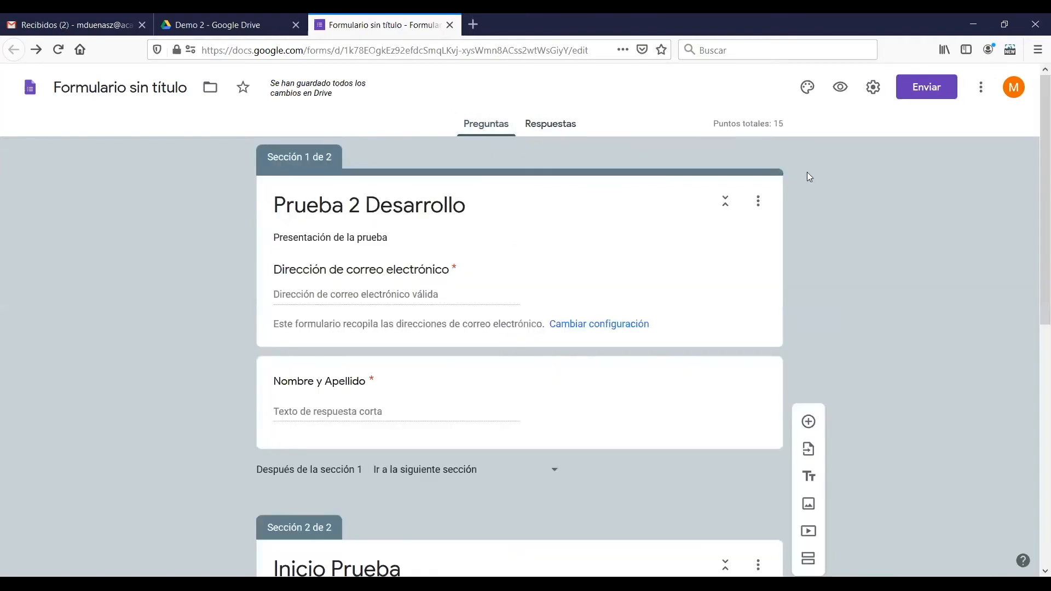
Review the form's general, presentation and quiz settings, including grade release and respondent visibility, and save them
left_click(873, 87)
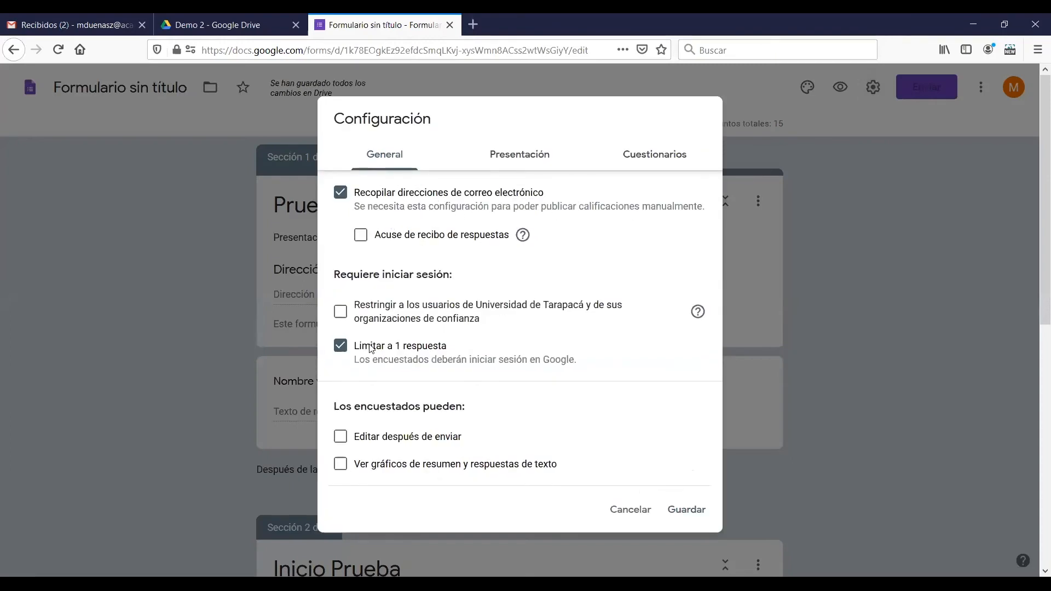
left_click(490, 154)
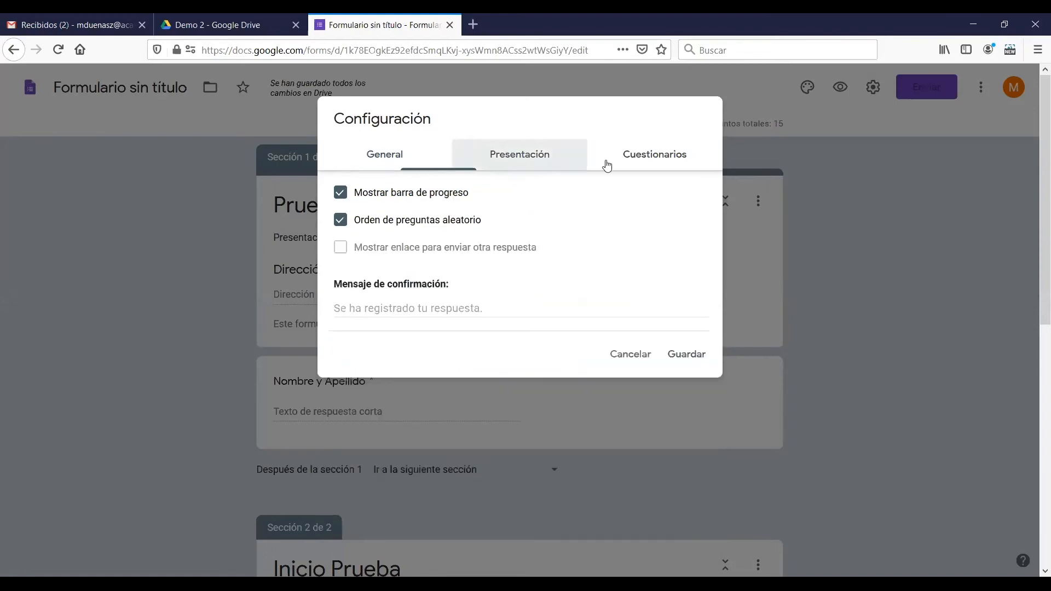
left_click(665, 159)
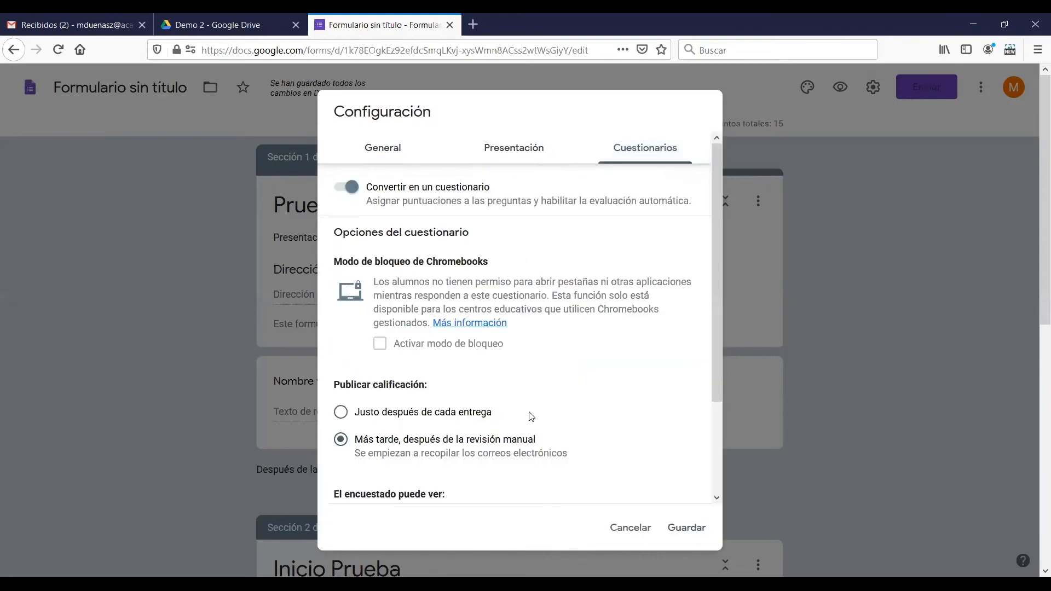
scroll(597, 493, "down", 4)
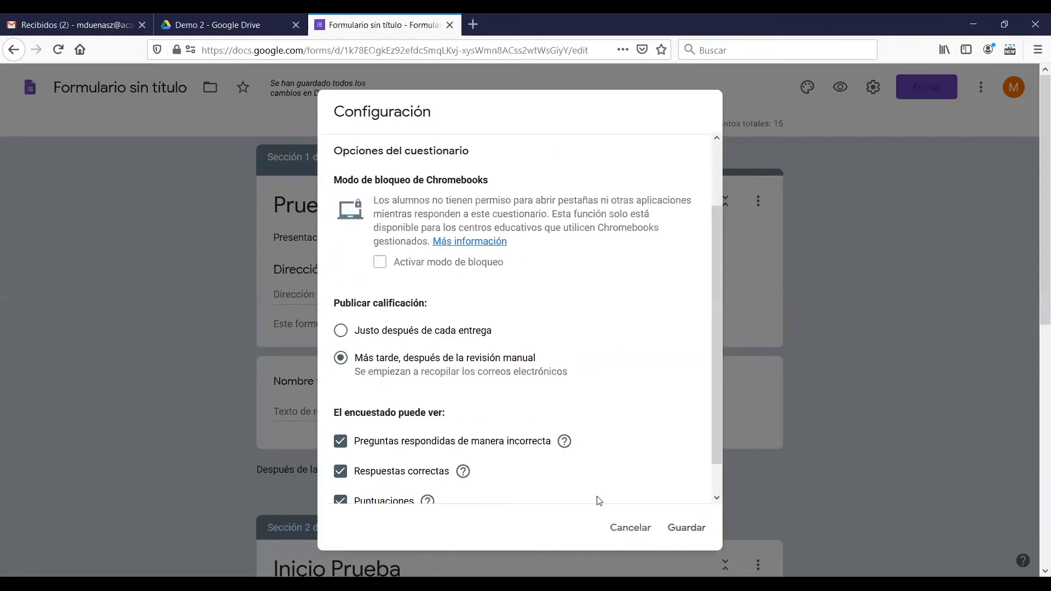
left_click(699, 535)
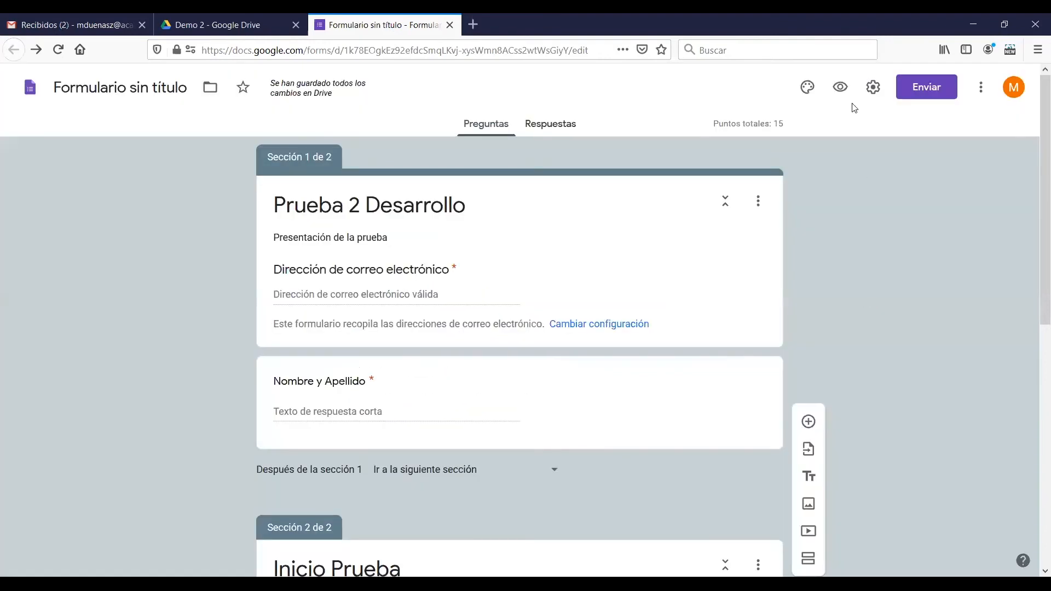
Preview the form, fill in a test e-mail address and full name, and continue to the second section
left_click(840, 87)
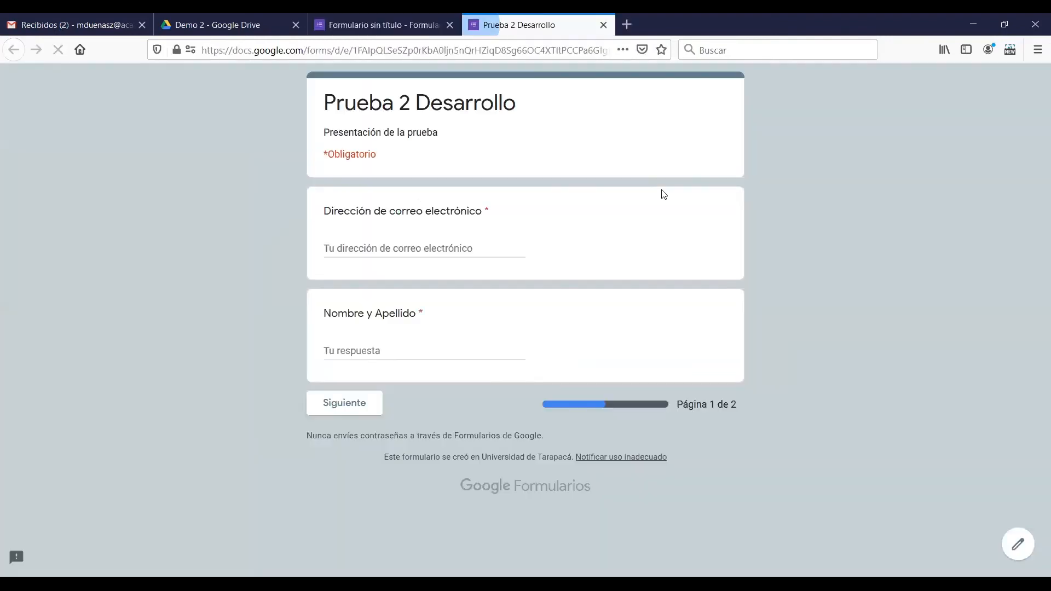
left_click(409, 249)
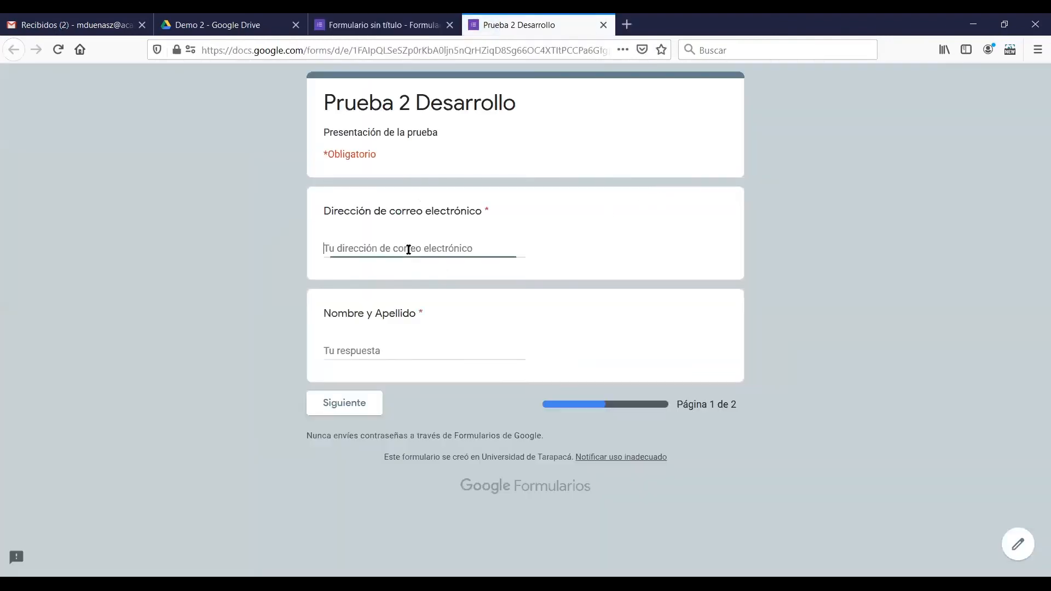
type("adasd")
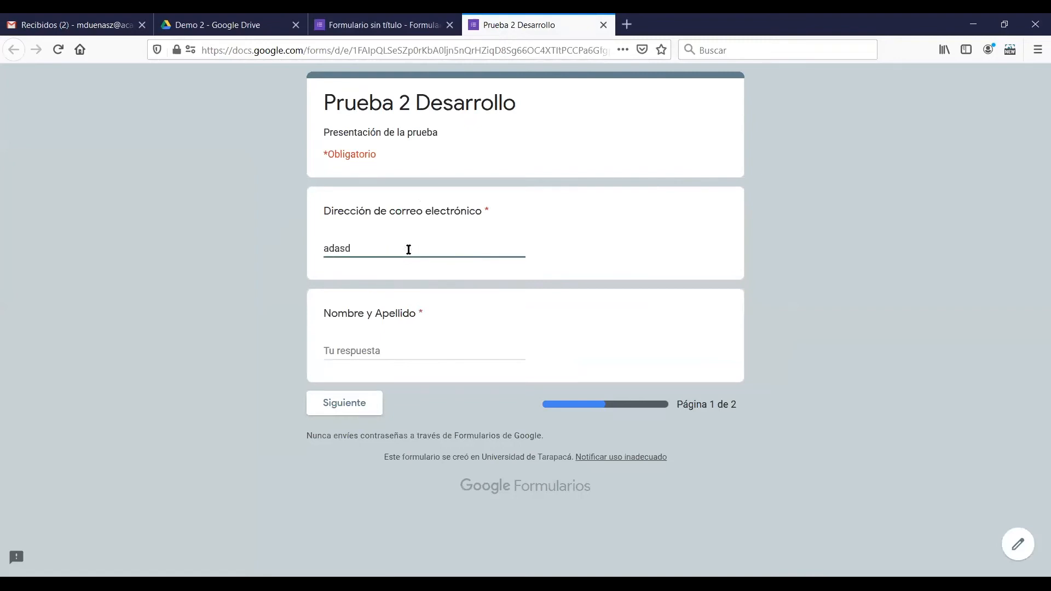
type("@gmail.com")
left_click(409, 351)
type("asdad asd")
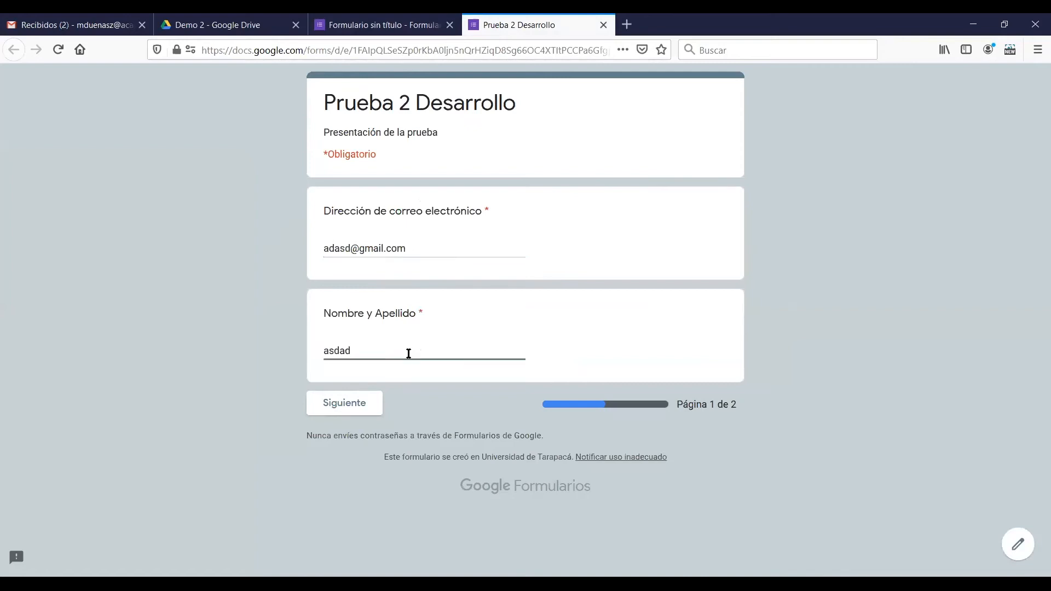
left_click(377, 406)
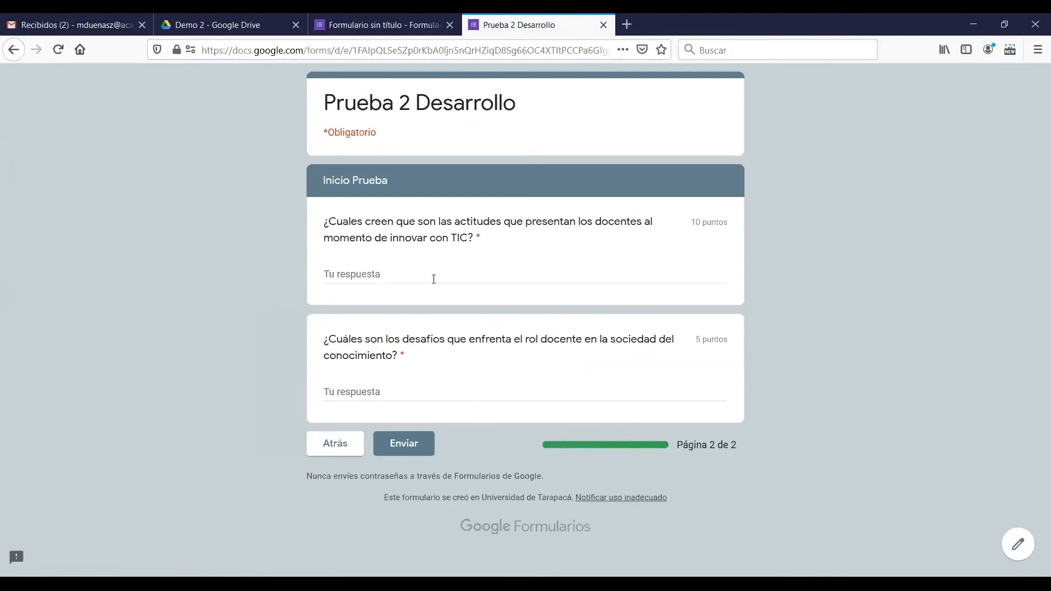
Answer the TIC question with "sddddd" and the teaching-challenges question with "fffffdddd", submit the test response, and close the preview
left_click(432, 277)
type("sddddd")
left_click(440, 395)
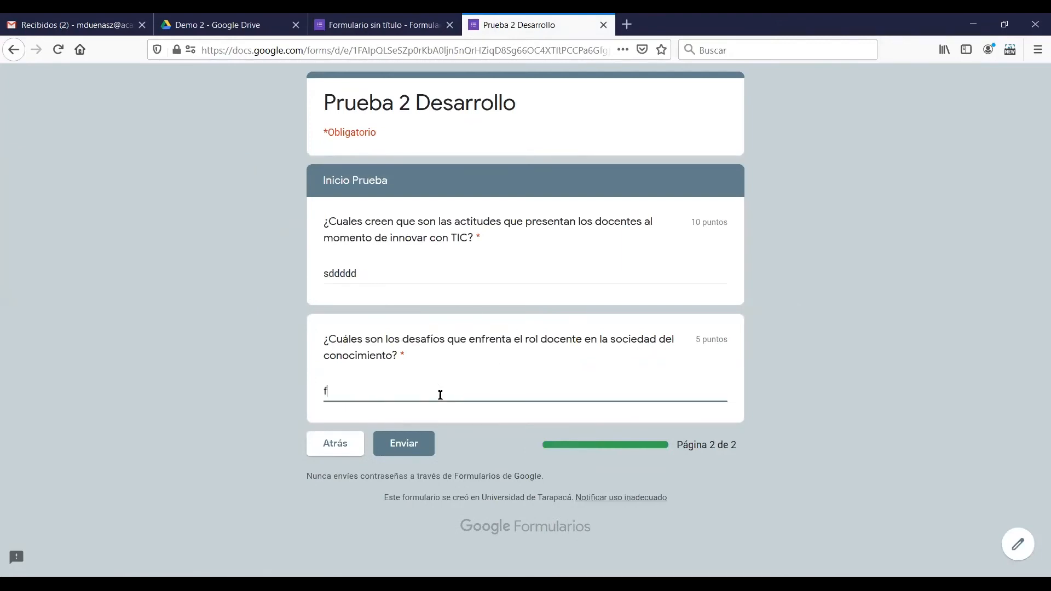
type("fffffdddd")
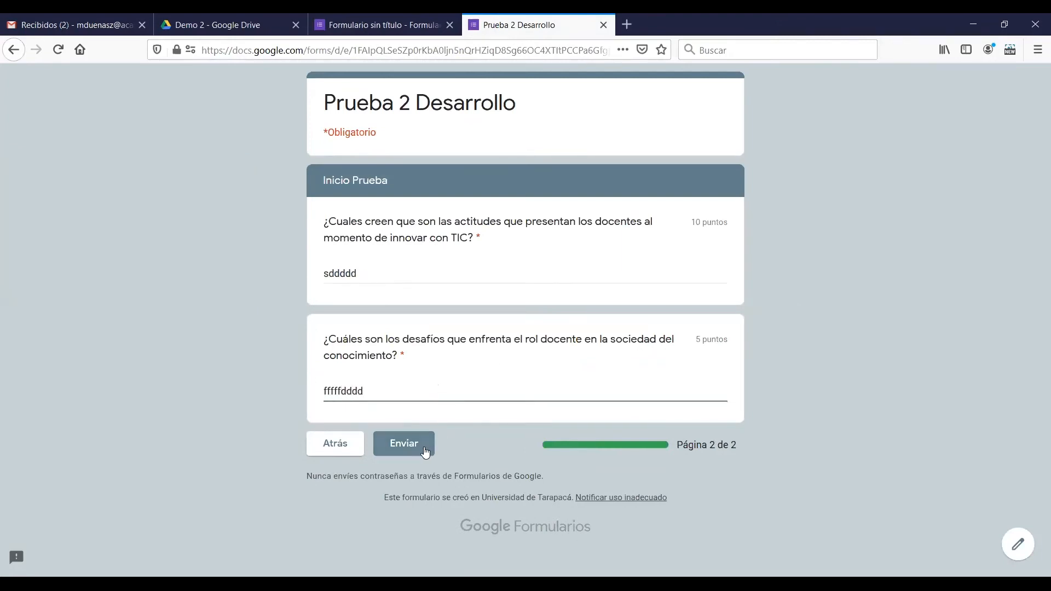
left_click(425, 452)
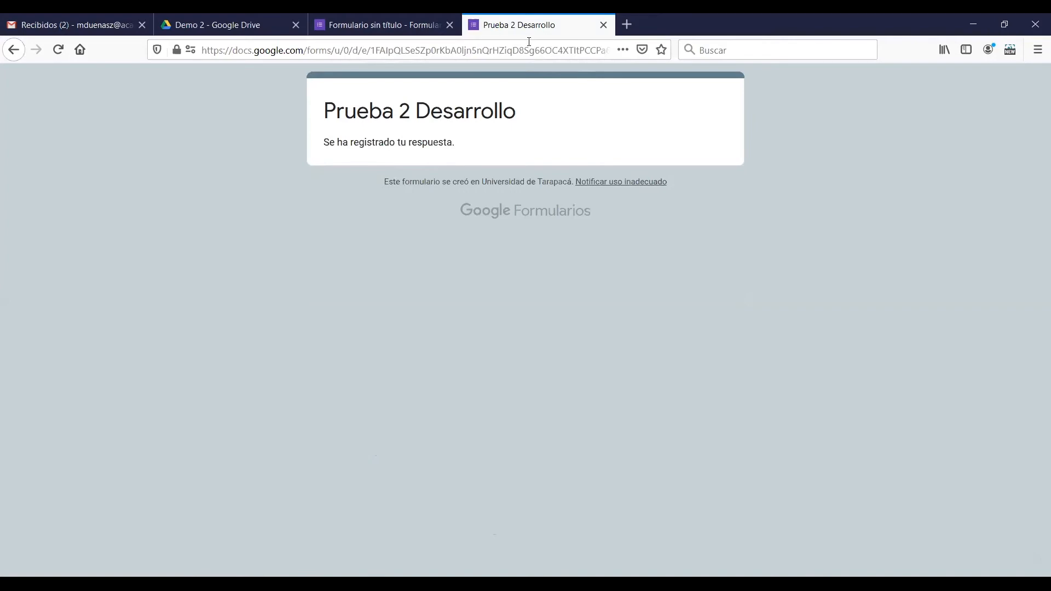
key("ctrl+w")
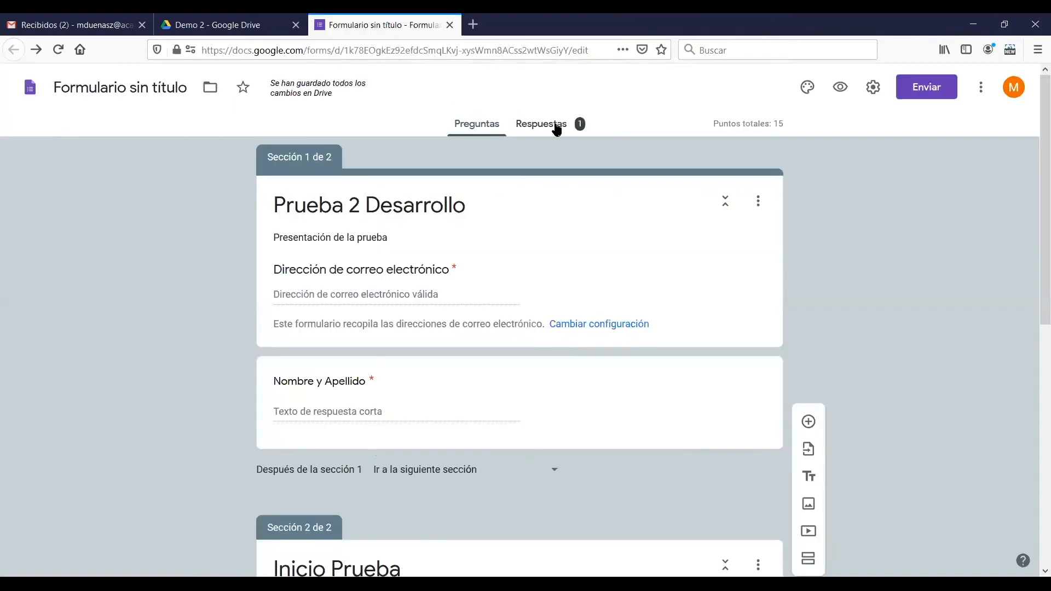
Examine the response summary, including the score distribution, the respondent's score and publication status, and the submitted answers
left_click(557, 129)
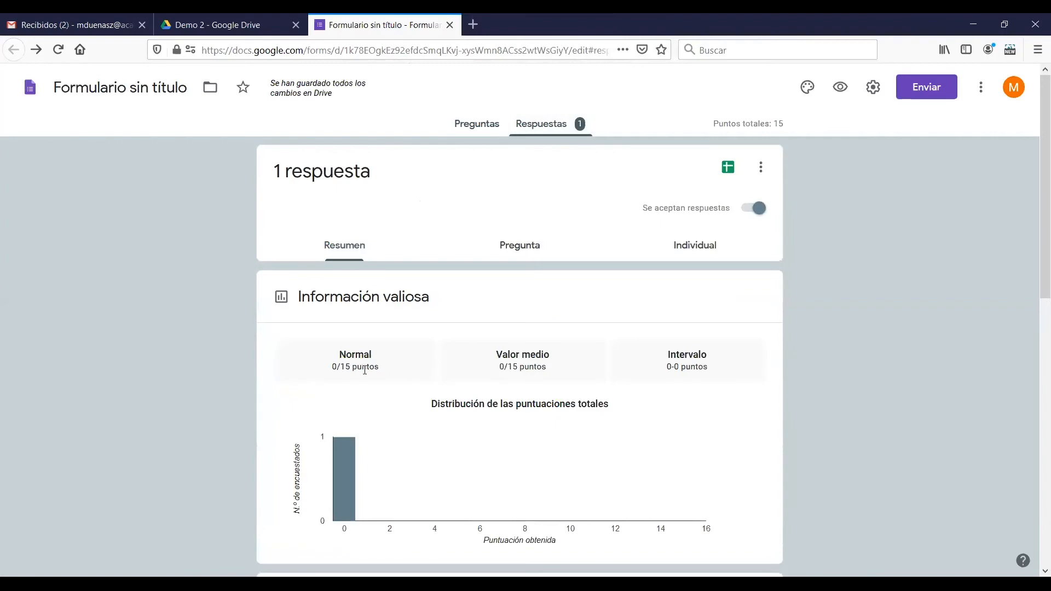
scroll(365, 370, "down", 6)
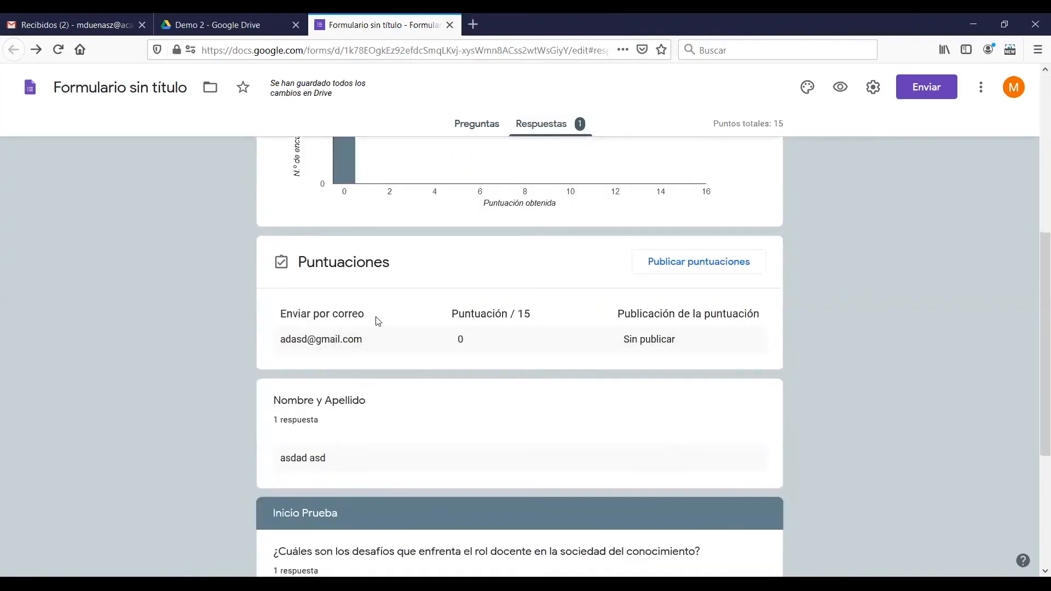
scroll(356, 334, "down", 3)
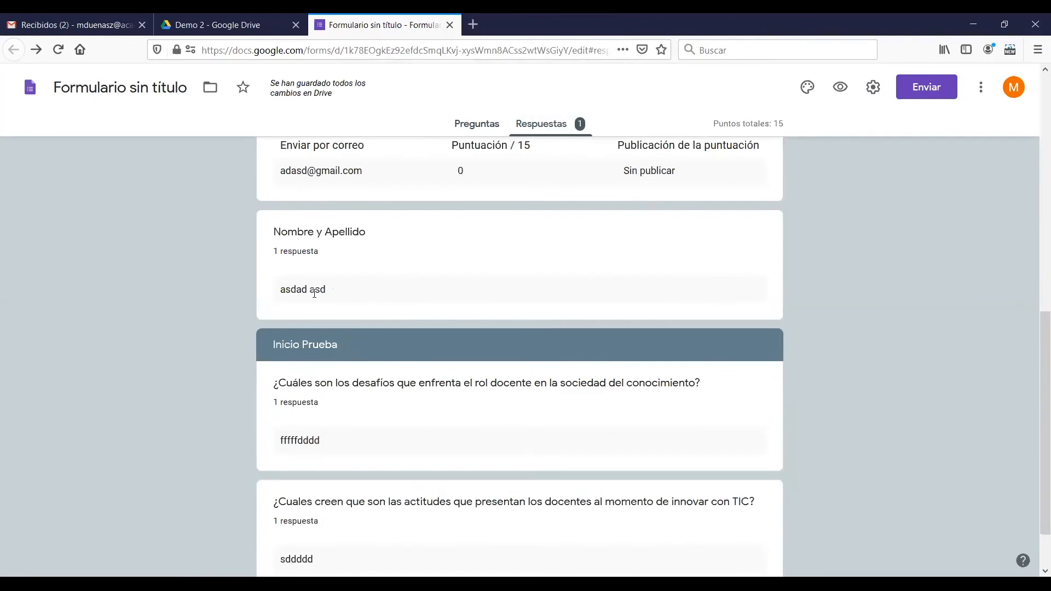
scroll(330, 459, "down", 2)
scroll(333, 459, "up", 9)
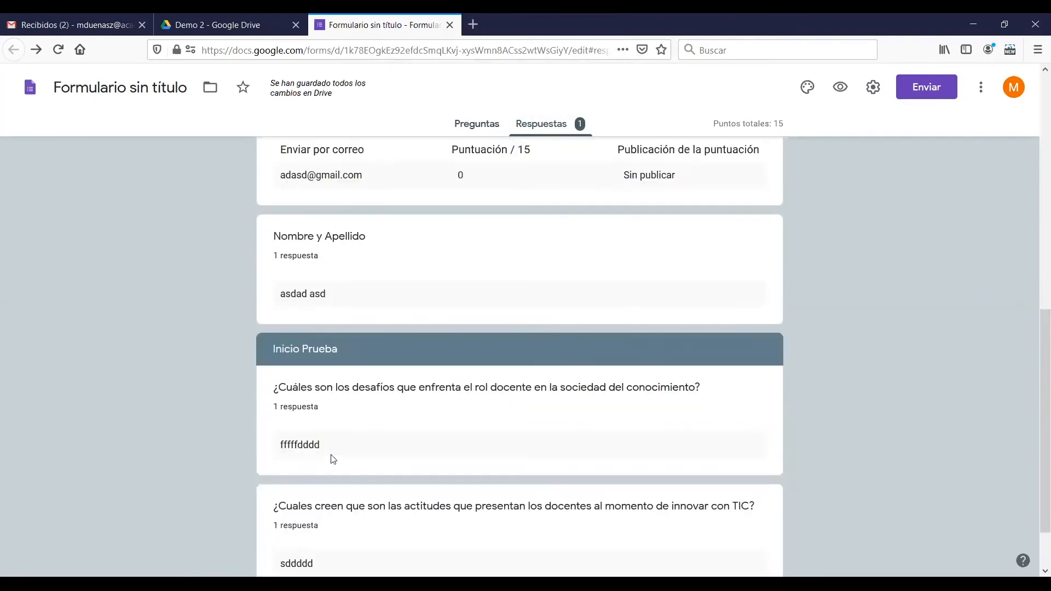
scroll(331, 457, "up", 1)
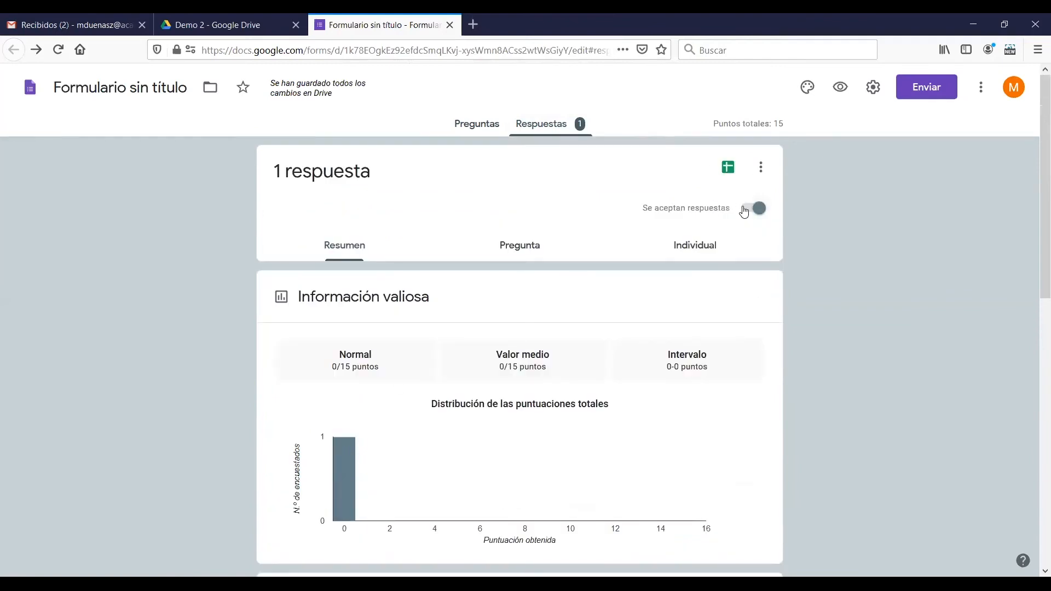
Delete all of the form's responses and accept the confirmation
left_click(762, 167)
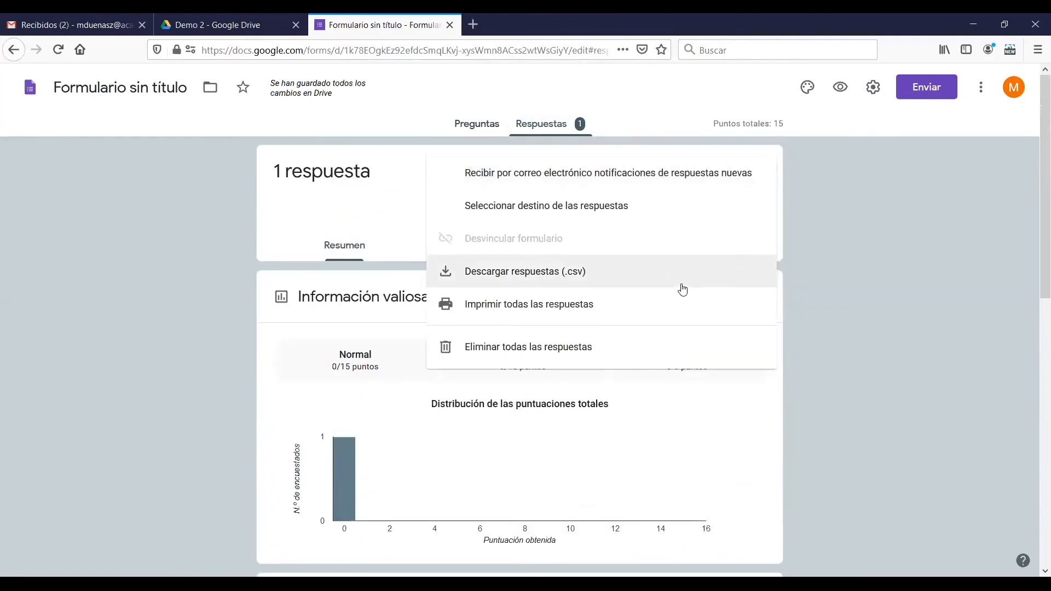
left_click(630, 349)
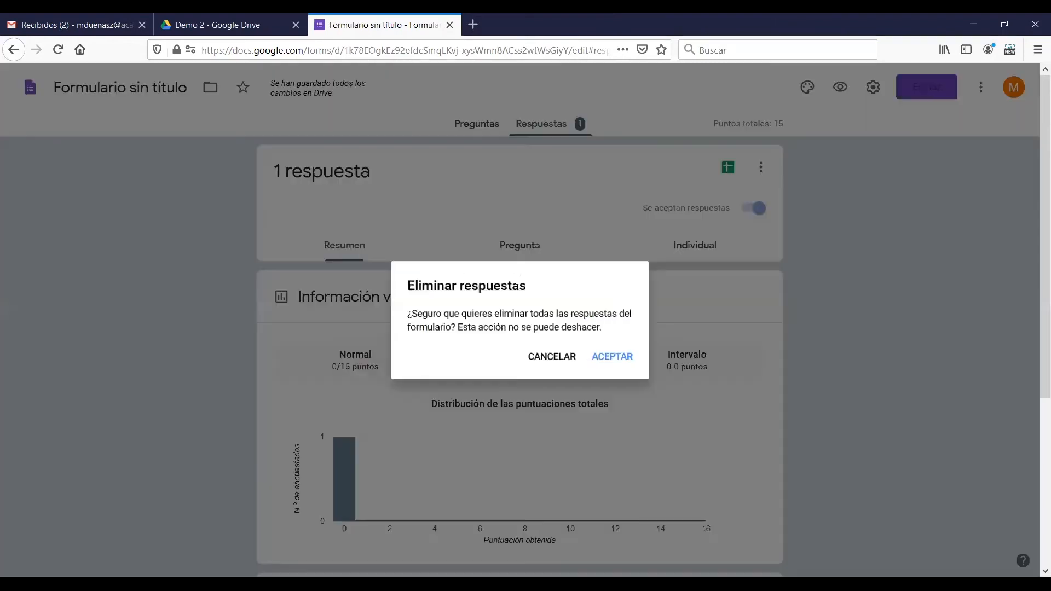
left_click(614, 357)
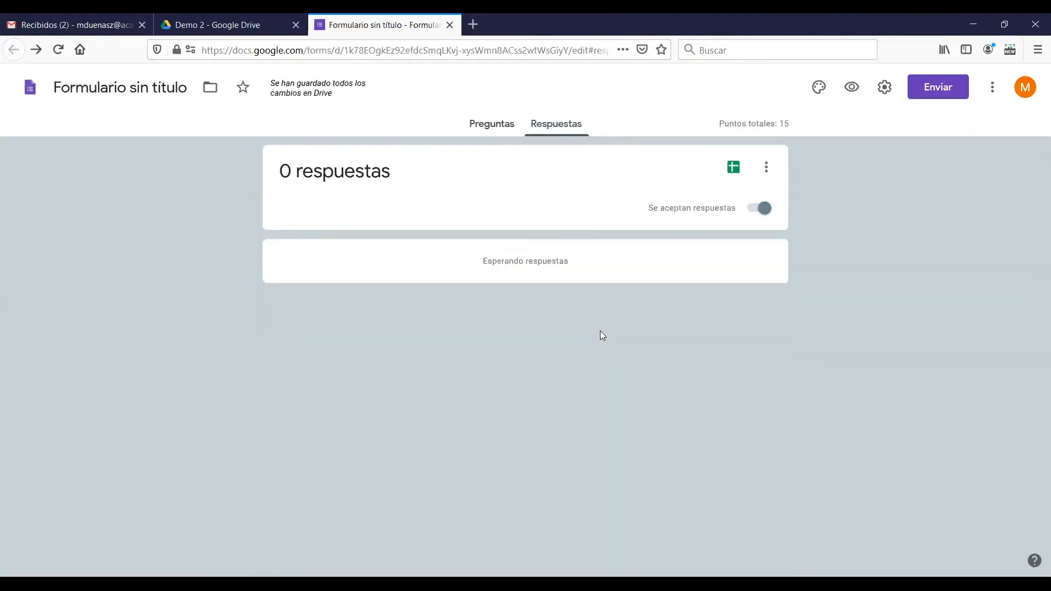
Return to the form's questions, generate a shortened sharing link for the form, and copy it
left_click(504, 136)
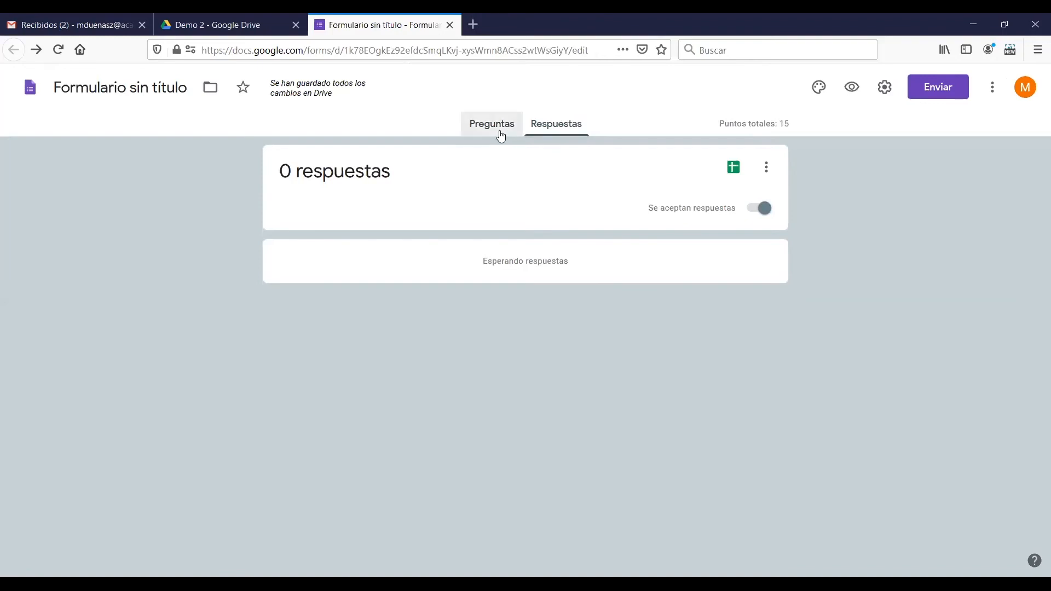
scroll(783, 358, "down", 5)
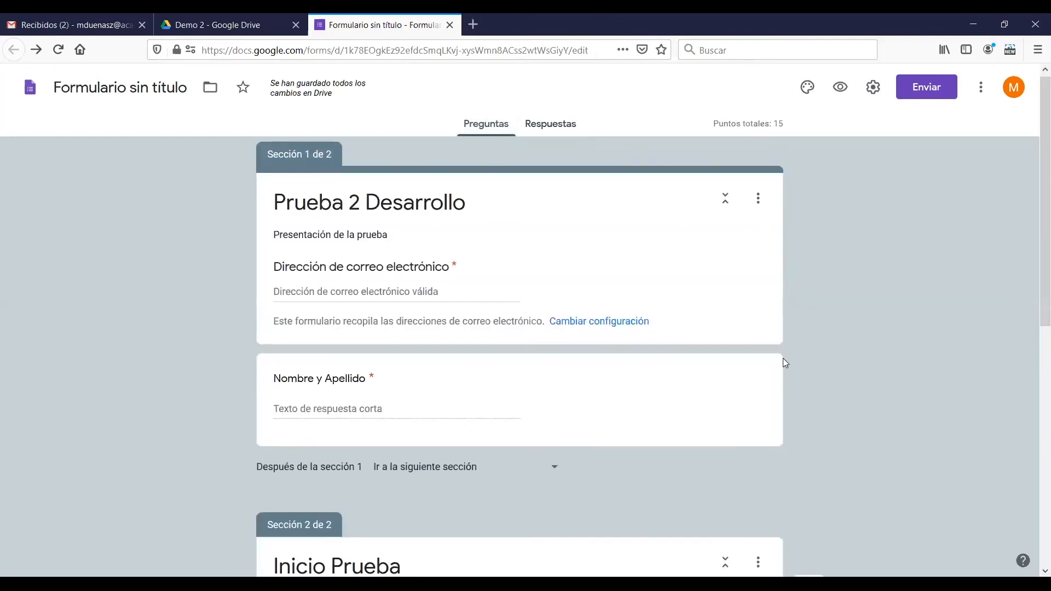
scroll(783, 358, "up", 5)
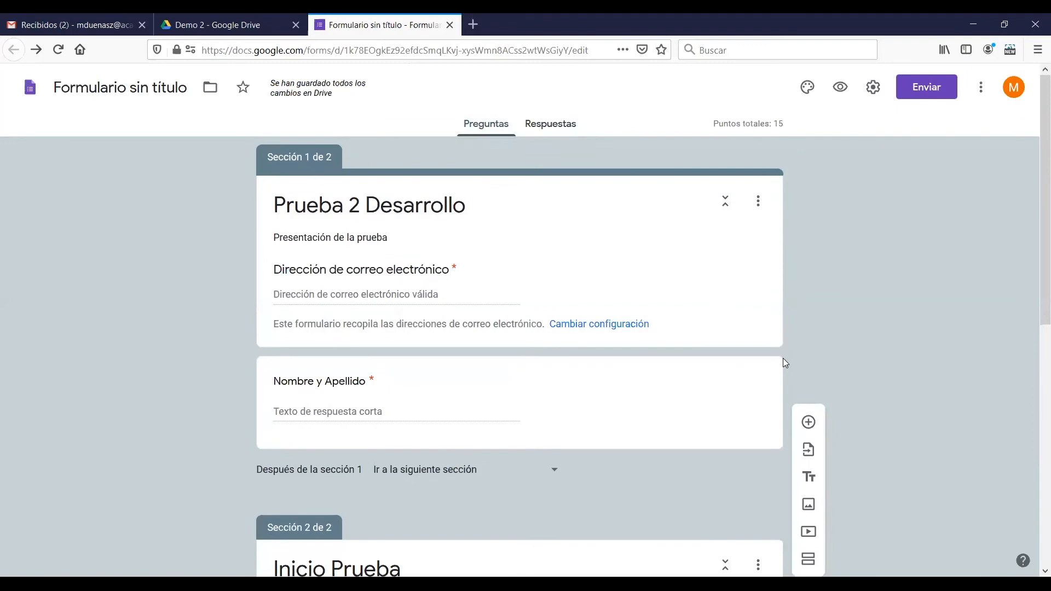
scroll(783, 358, "down", 8)
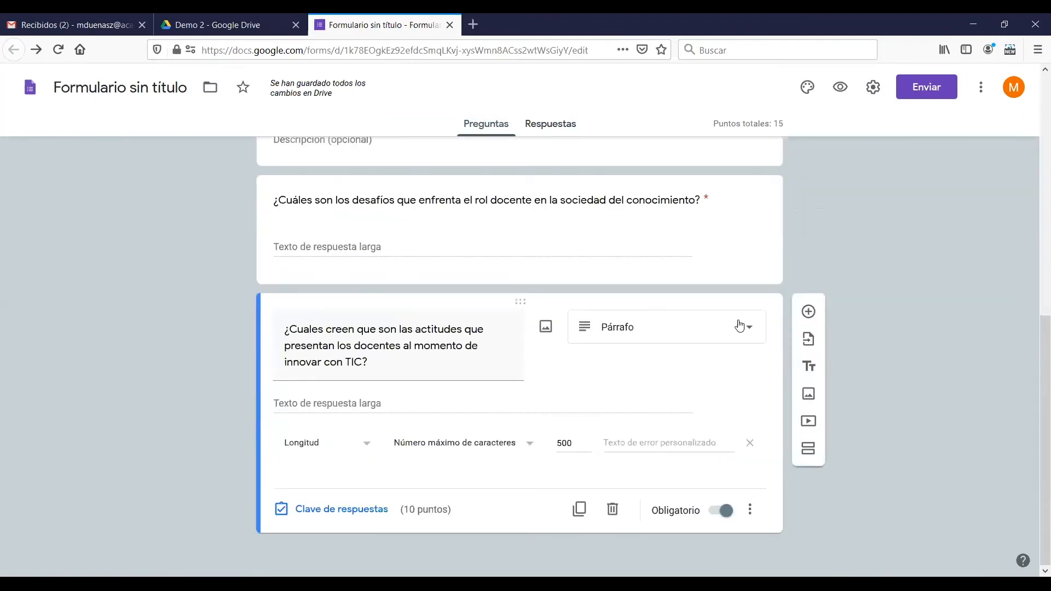
scroll(716, 277, "up", 3)
scroll(798, 205, "up", 5)
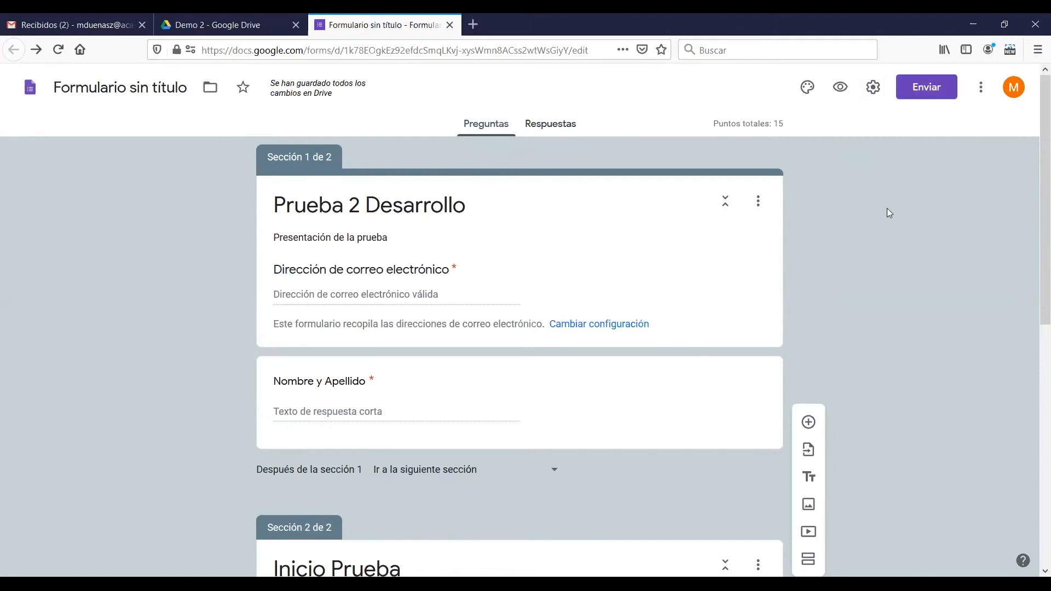
left_click(926, 88)
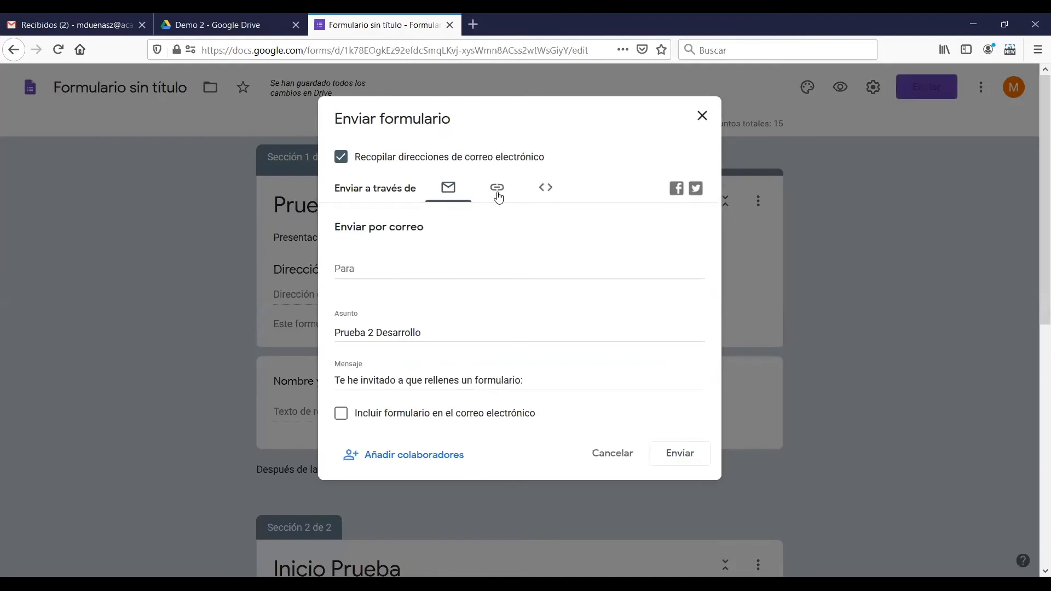
left_click(497, 194)
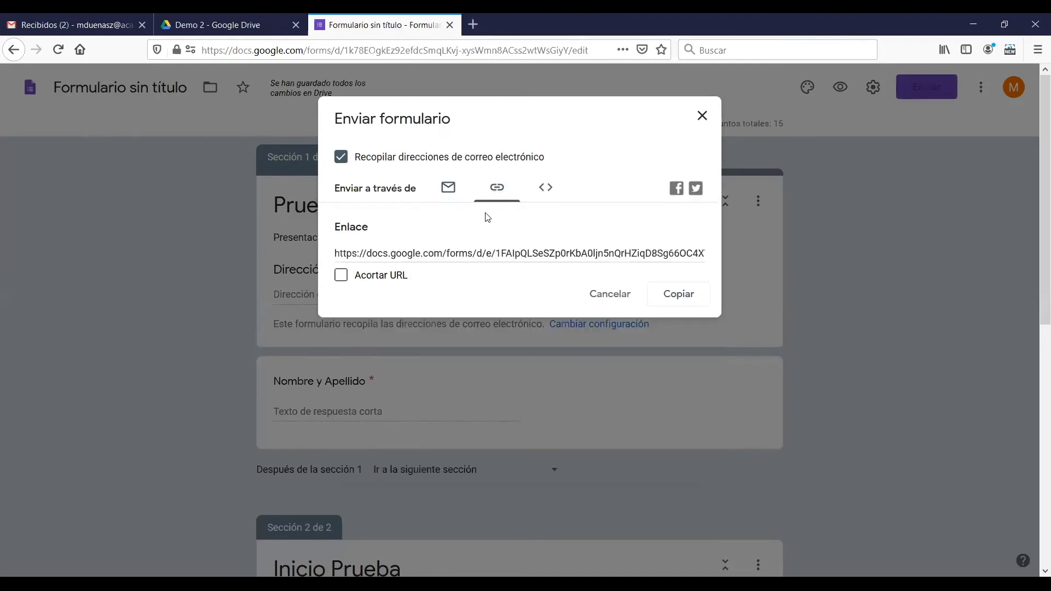
left_click(394, 280)
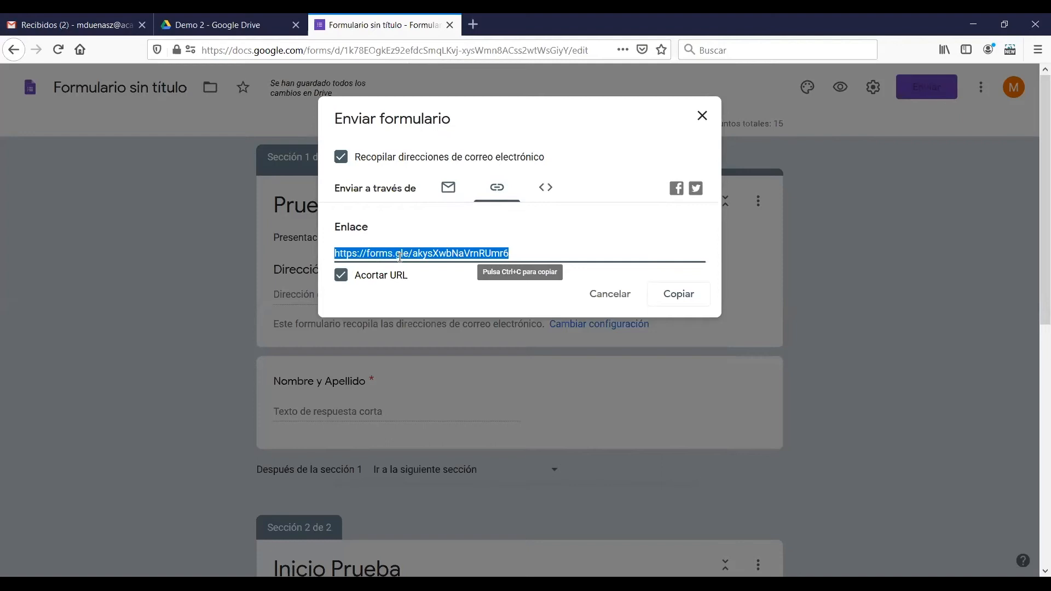
left_click(675, 299)
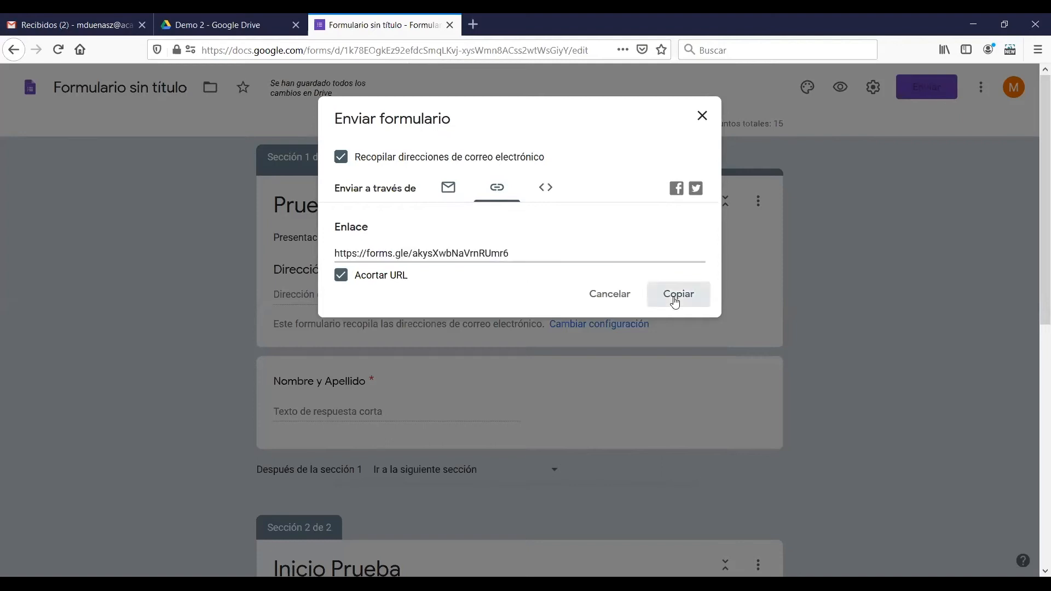
left_click(675, 300)
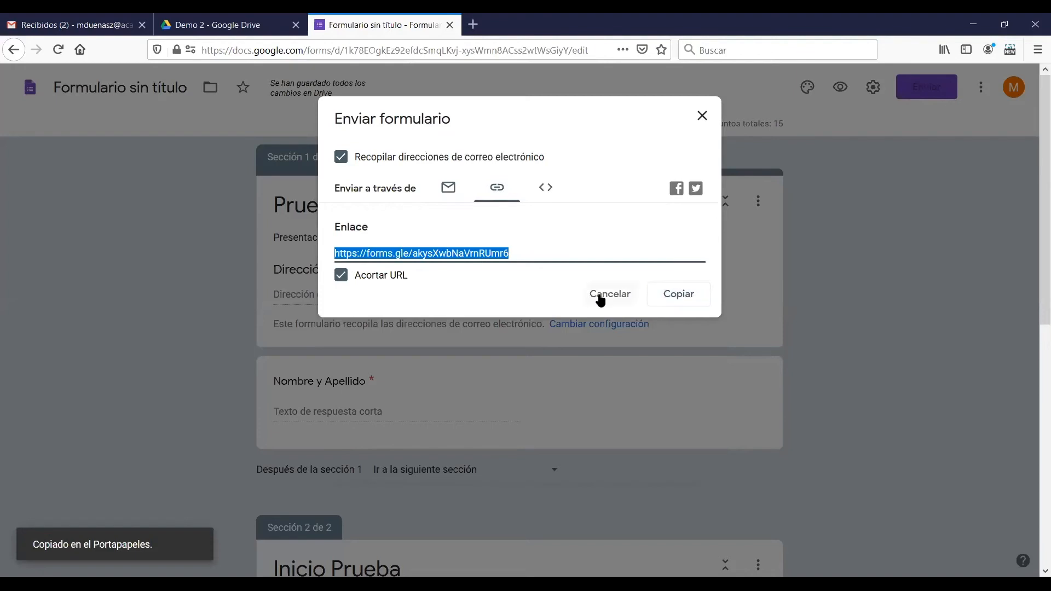
left_click(702, 123)
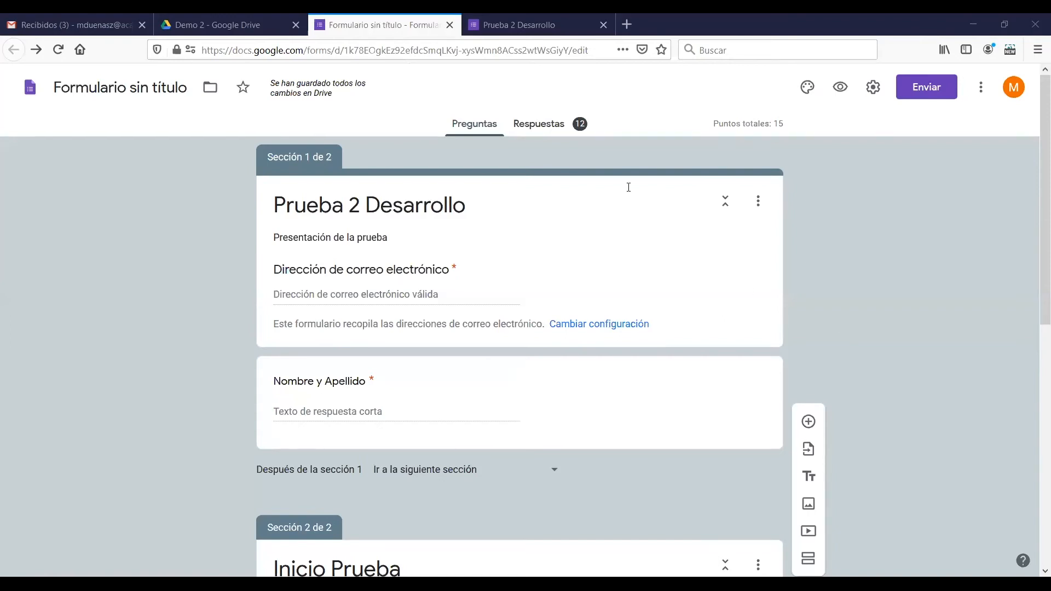
Examine the summary of the new responses, including the score distribution and the answers to both open questions
left_click(545, 127)
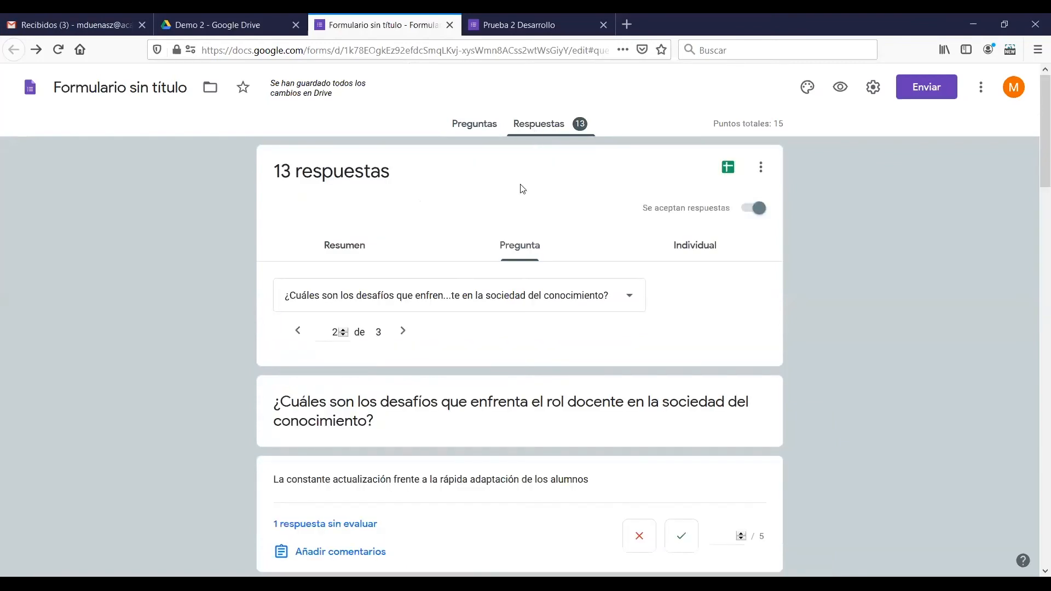
left_click(356, 256)
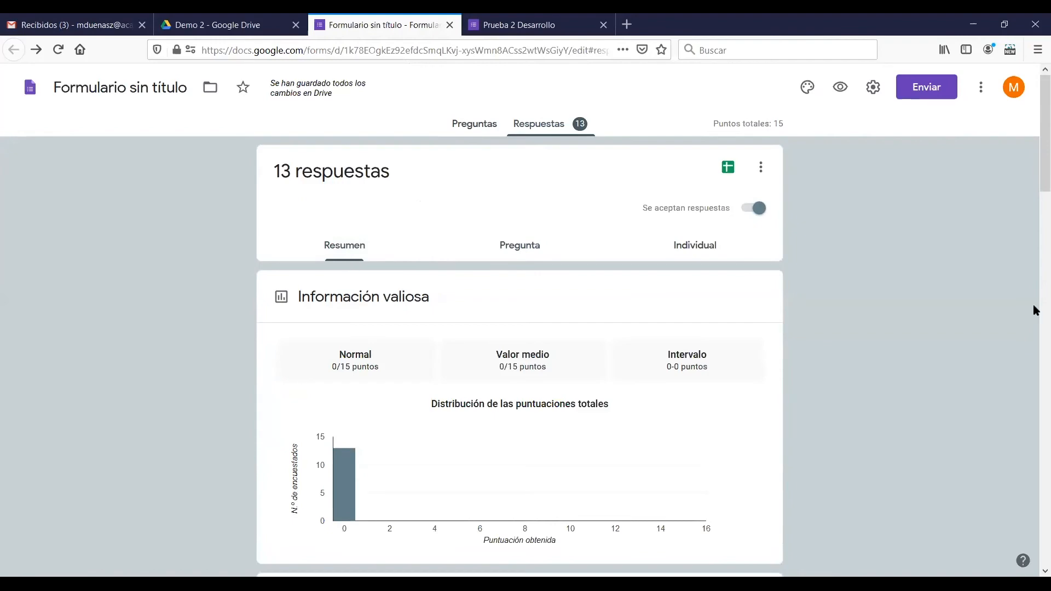
left_click_drag(1038, 199, 1033, 470)
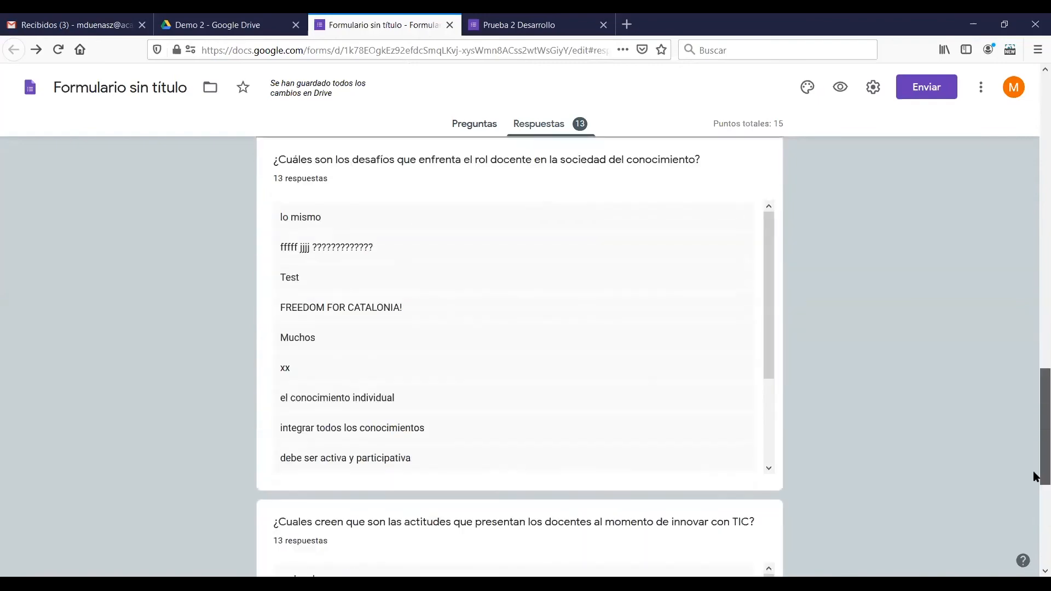
left_click_drag(771, 296, 770, 213)
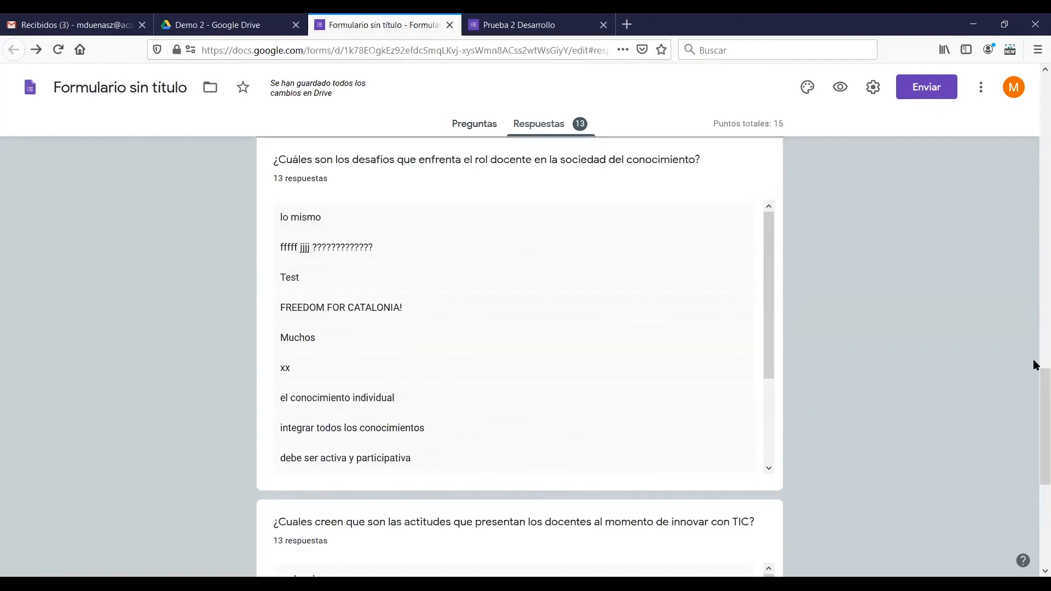
left_click_drag(1033, 407, 1035, 438)
left_click_drag(765, 469, 748, 371)
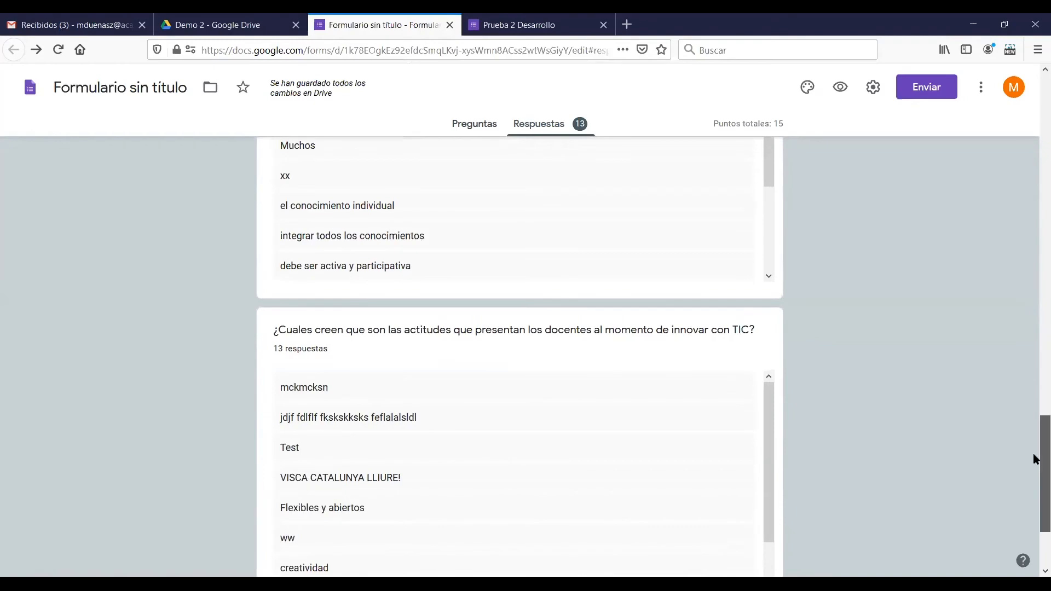
left_click_drag(1034, 452, 1034, 105)
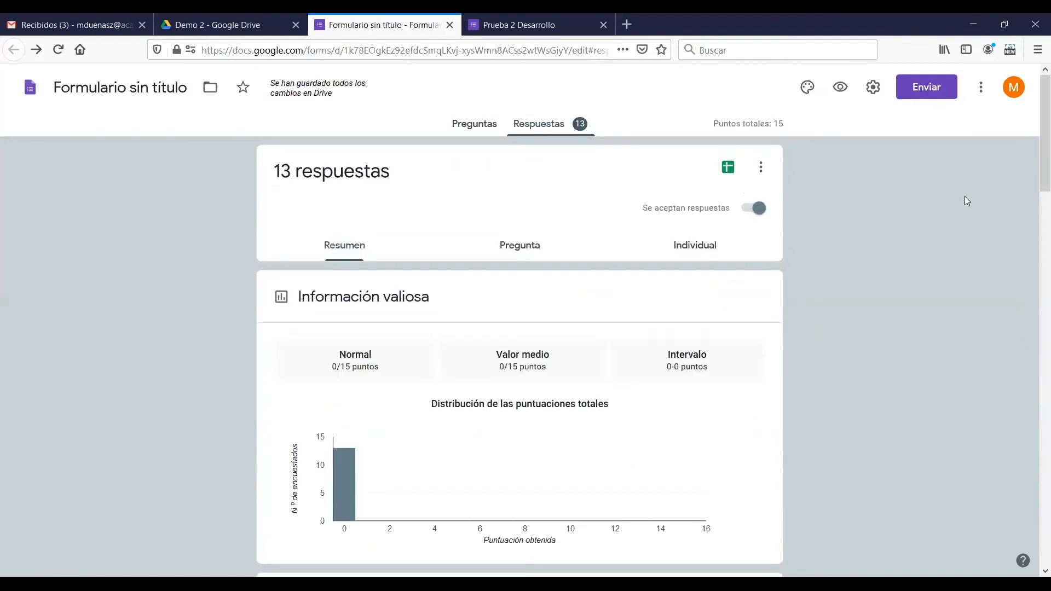
Review the responses grouped by question and the first respondent's individual response
left_click(541, 251)
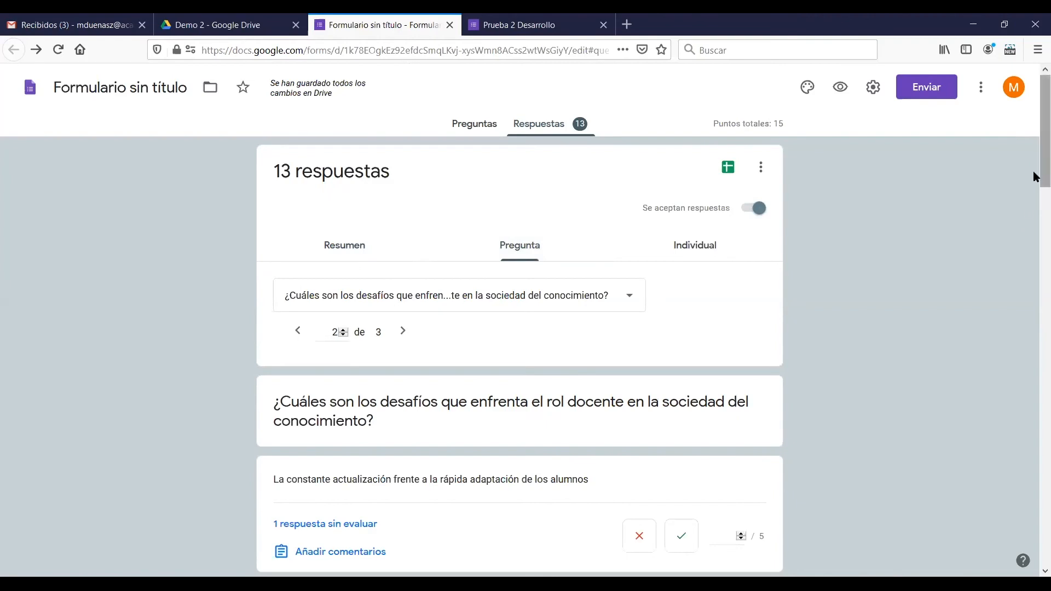
left_click_drag(1035, 170, 1035, 189)
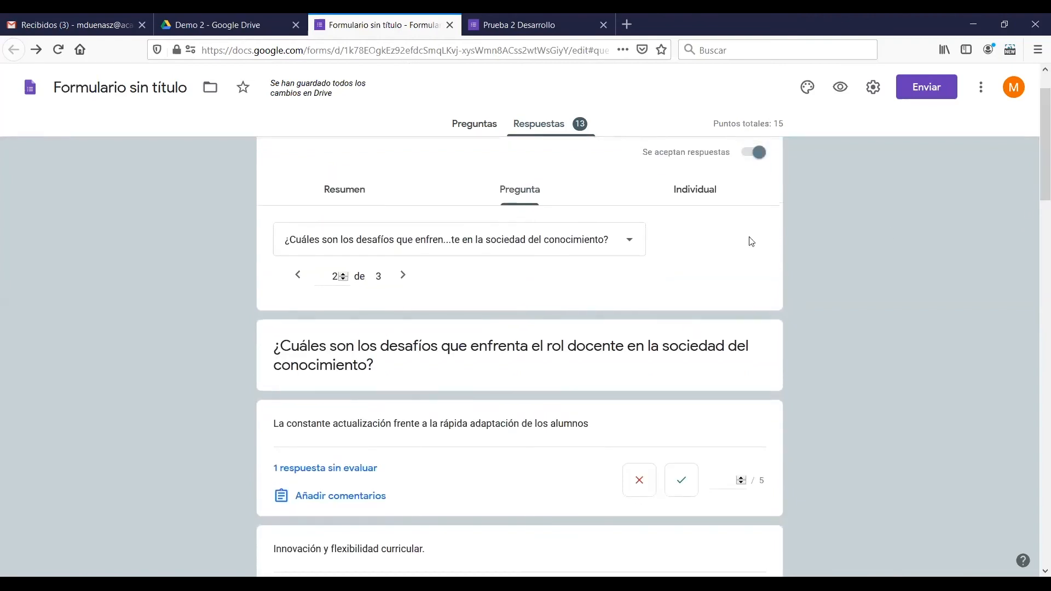
left_click(710, 204)
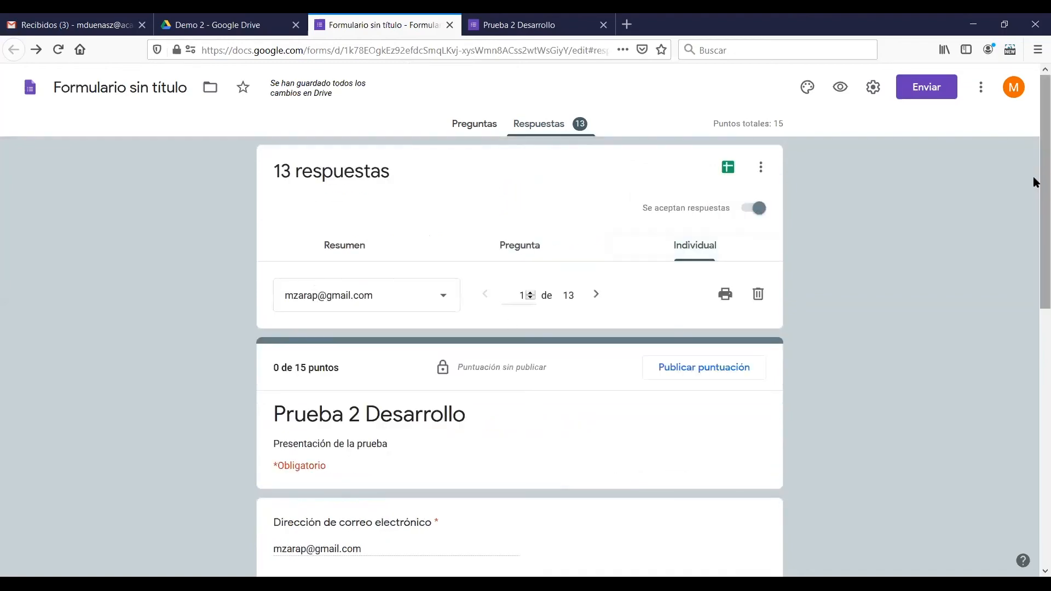
mouse_move(1034, 168)
left_mouse_down()
mouse_move(1033, 446)
mouse_move(1031, 162)
left_mouse_up()
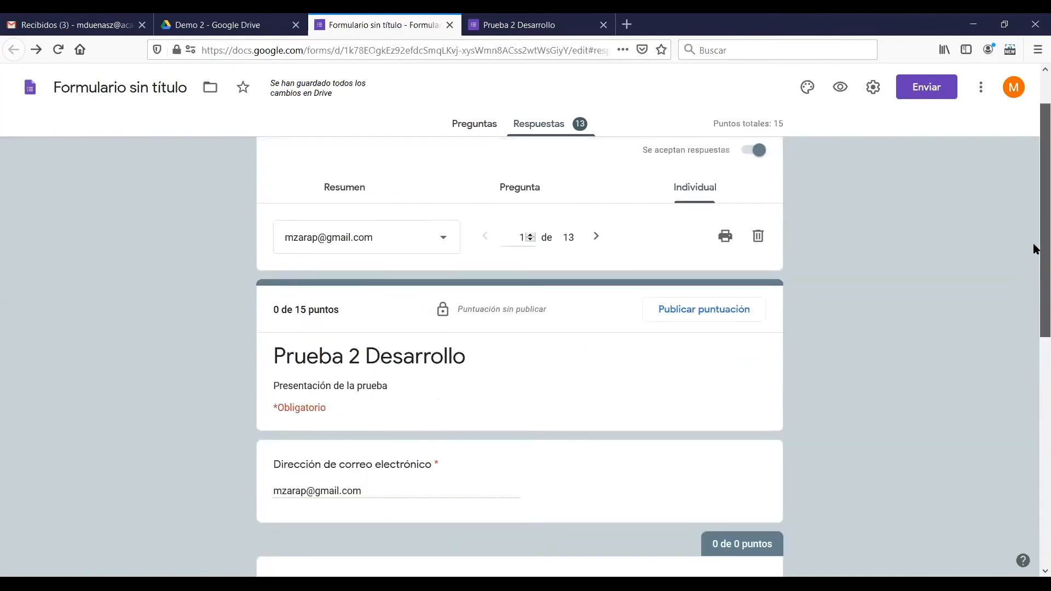
scroll(1034, 268, "up", 2)
In the per-question view, score the answer "La constante actualización frente a la rápida adaptación de los alumnos" 3 out of 5
left_click(538, 253)
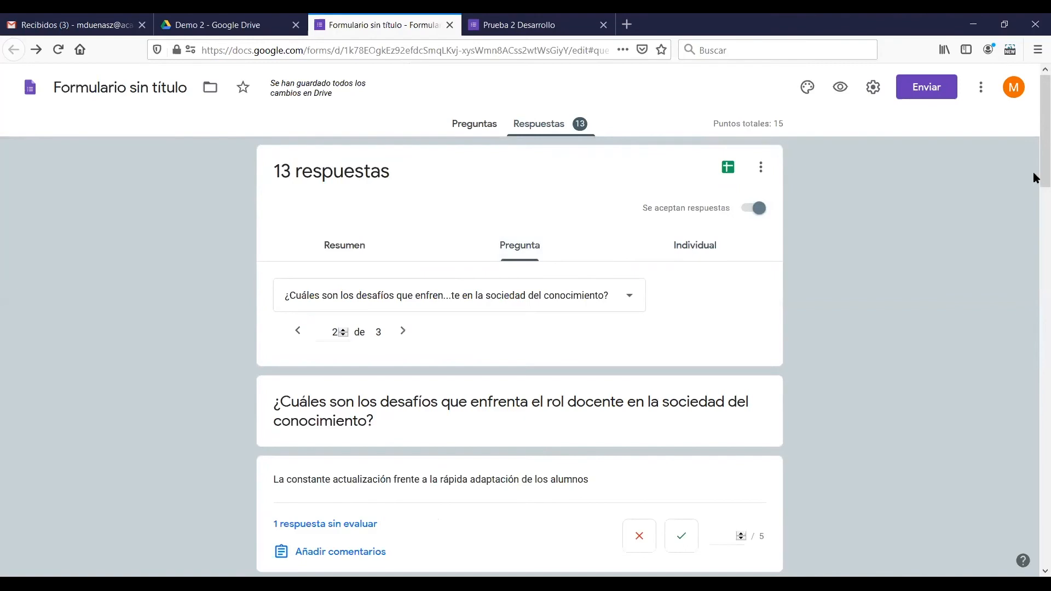
left_click_drag(1035, 174, 1035, 233)
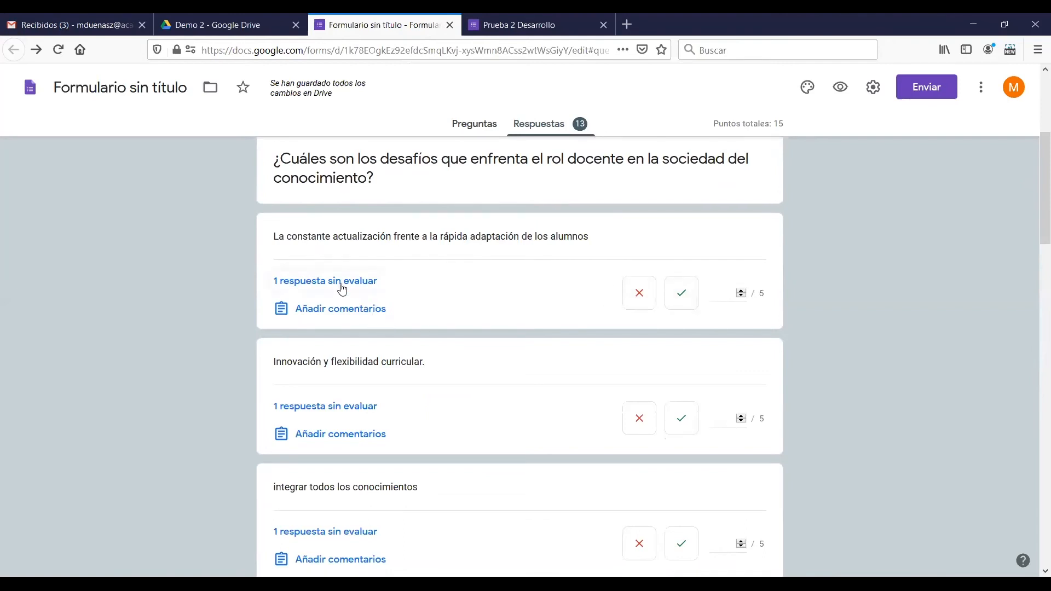
left_click(743, 291)
left_click(743, 291)
left_click(681, 293)
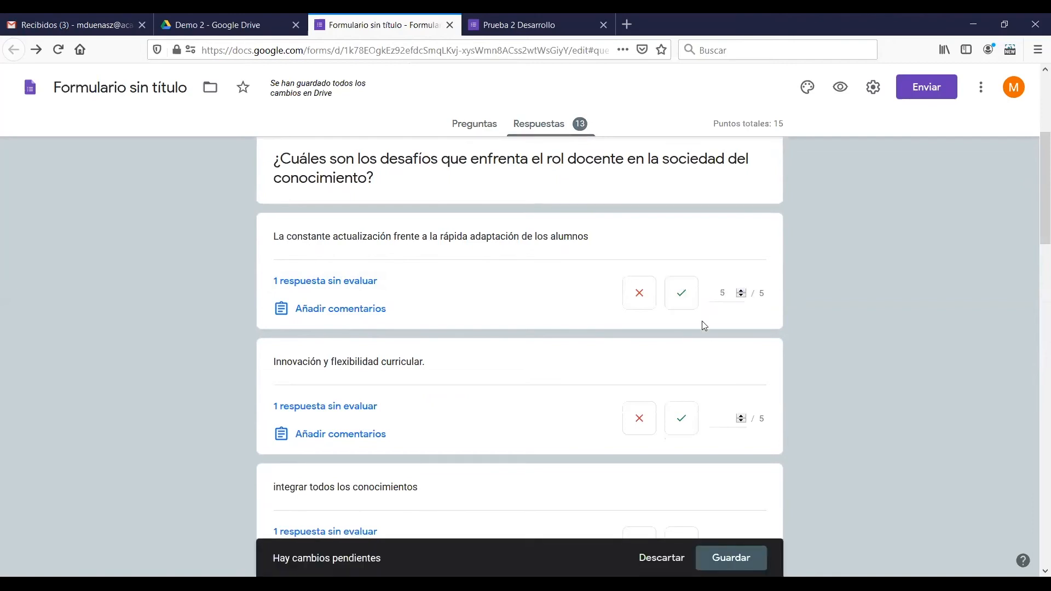
left_click(643, 305)
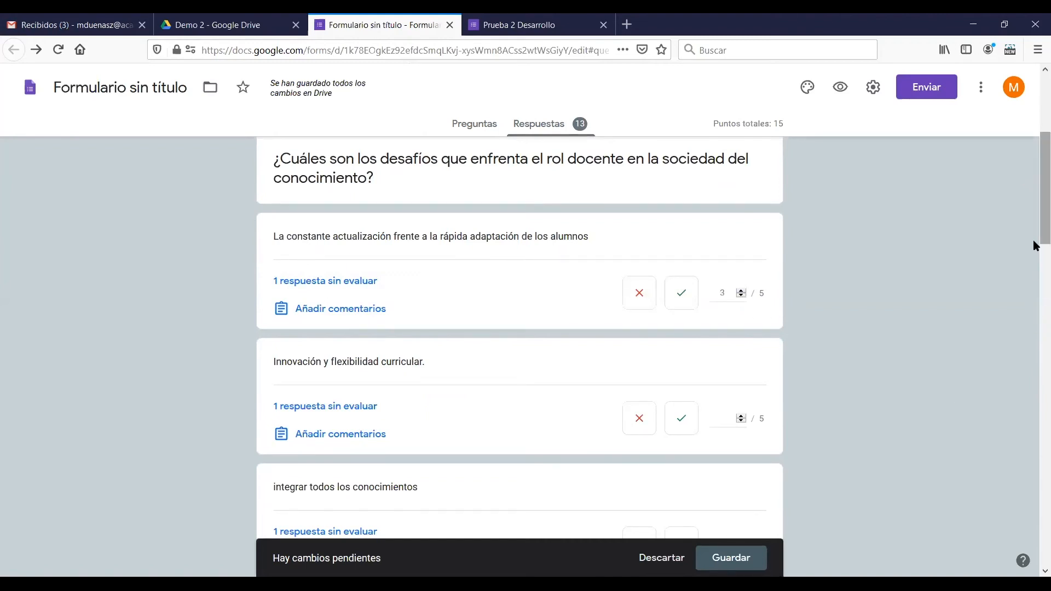
Score the answer "Innovación y flexibilidad curricular." 5 out of 5
scroll(1034, 241, "down", 2)
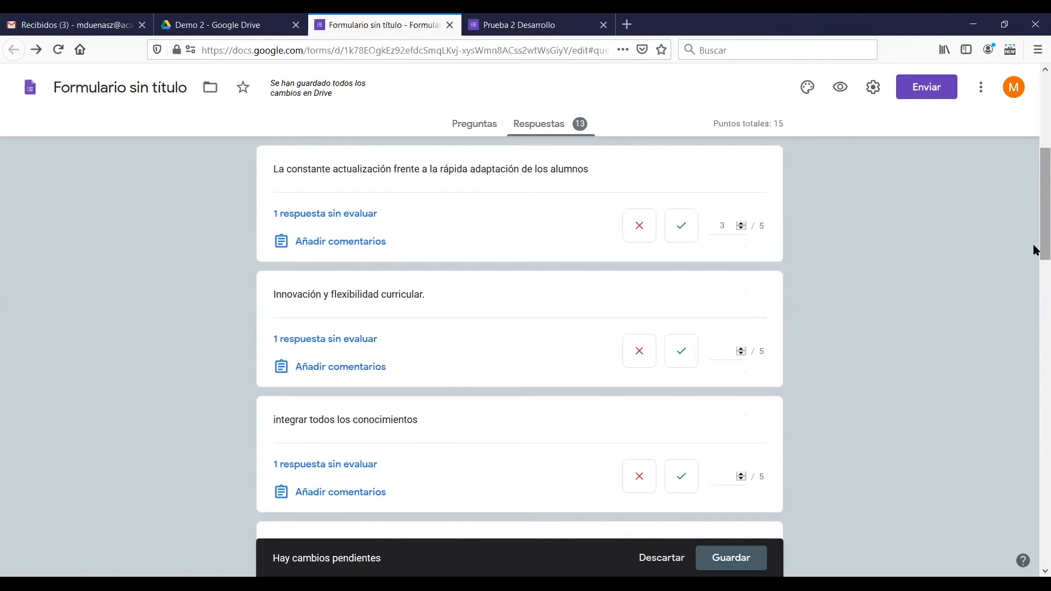
scroll(1033, 241, "down", 2)
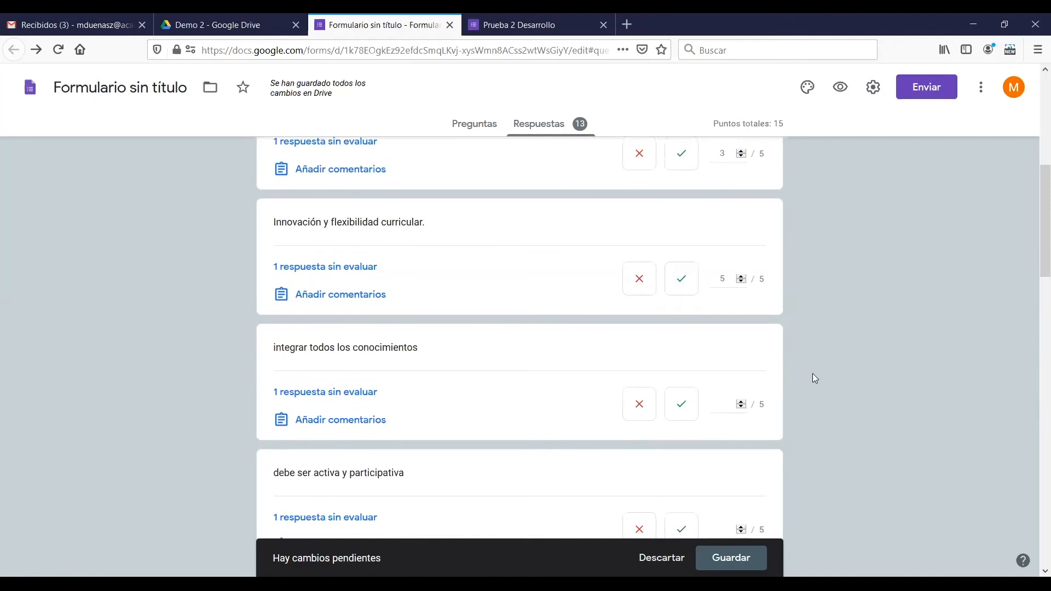
left_click(741, 282)
type("5")
scroll(1036, 294, "down", 2)
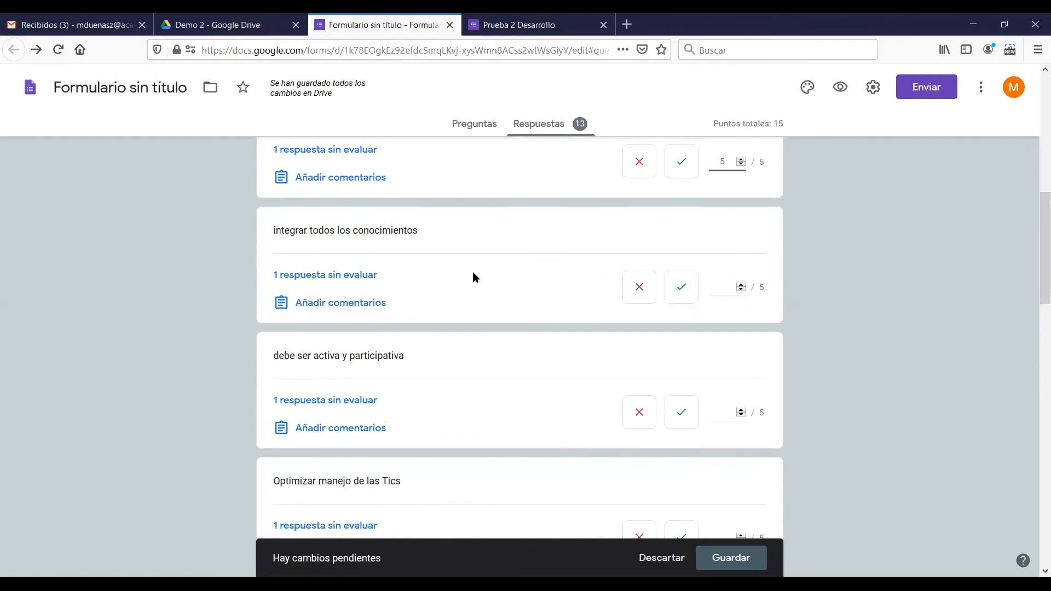
Mark the answer "integrar todos los conocimientos" and score "debe ser activa y participativa" 4 out of 5
left_click(684, 295)
left_click(638, 295)
scroll(673, 371, "down", 3)
left_click(681, 244)
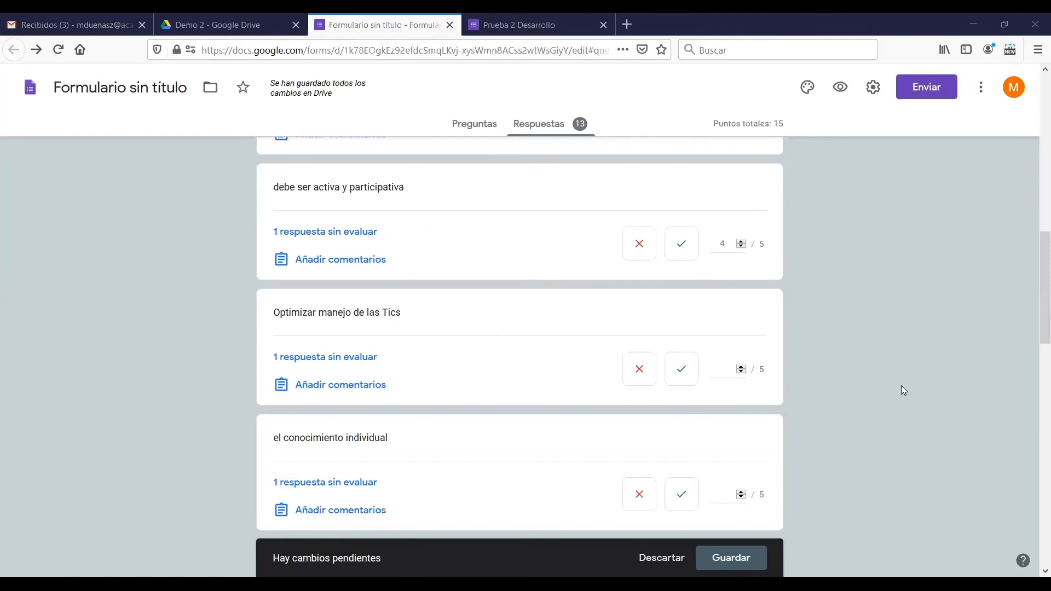
Look over the remaining ungraded answers to the second question and save the scores entered for it
scroll(836, 308, "down", 9)
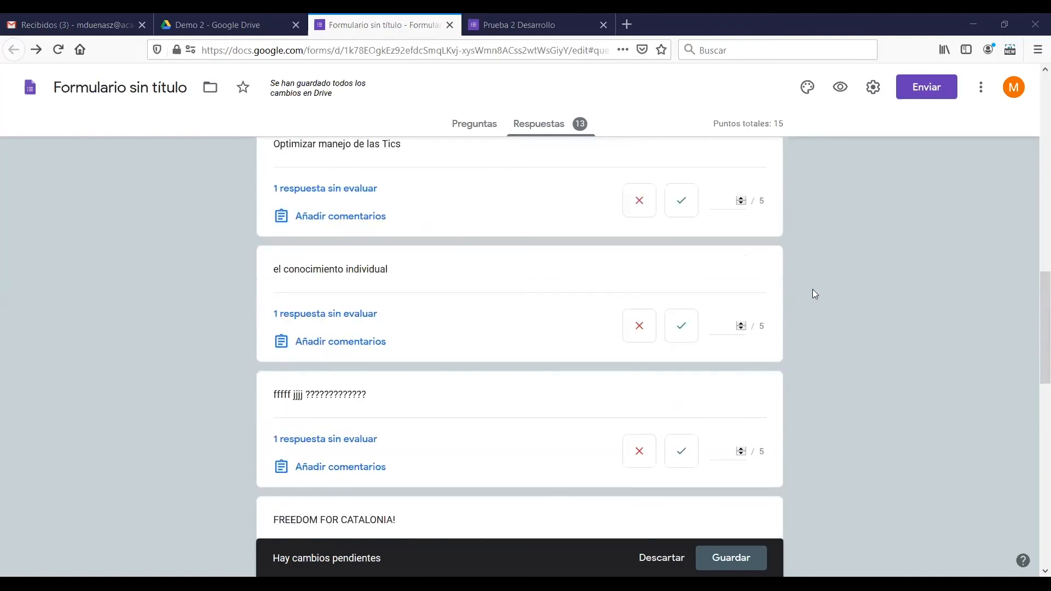
scroll(732, 310, "down", 3)
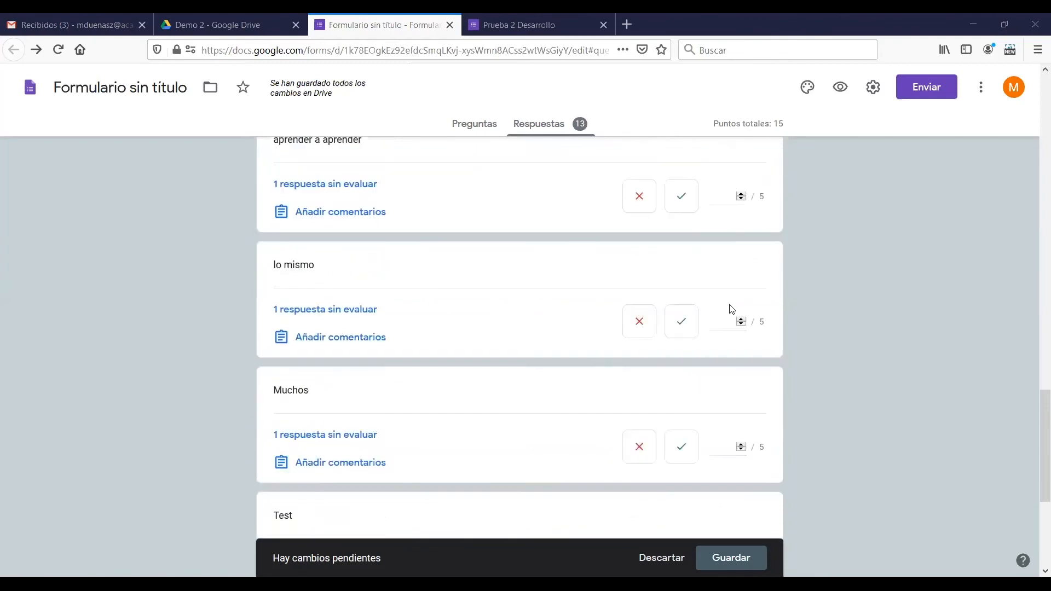
scroll(732, 310, "down", 5)
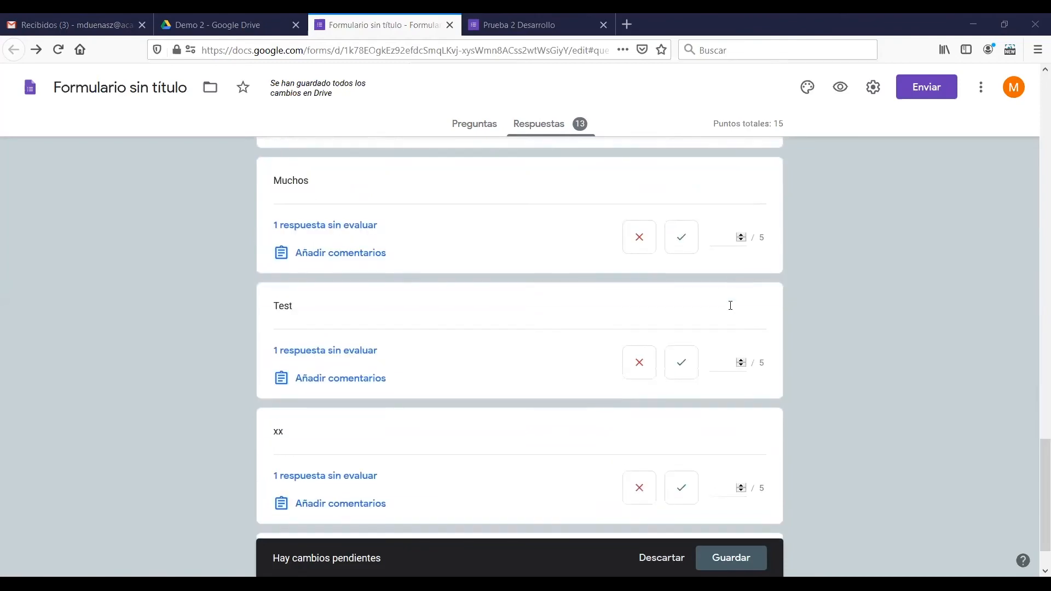
scroll(728, 328, "up", 12)
scroll(728, 329, "up", 15)
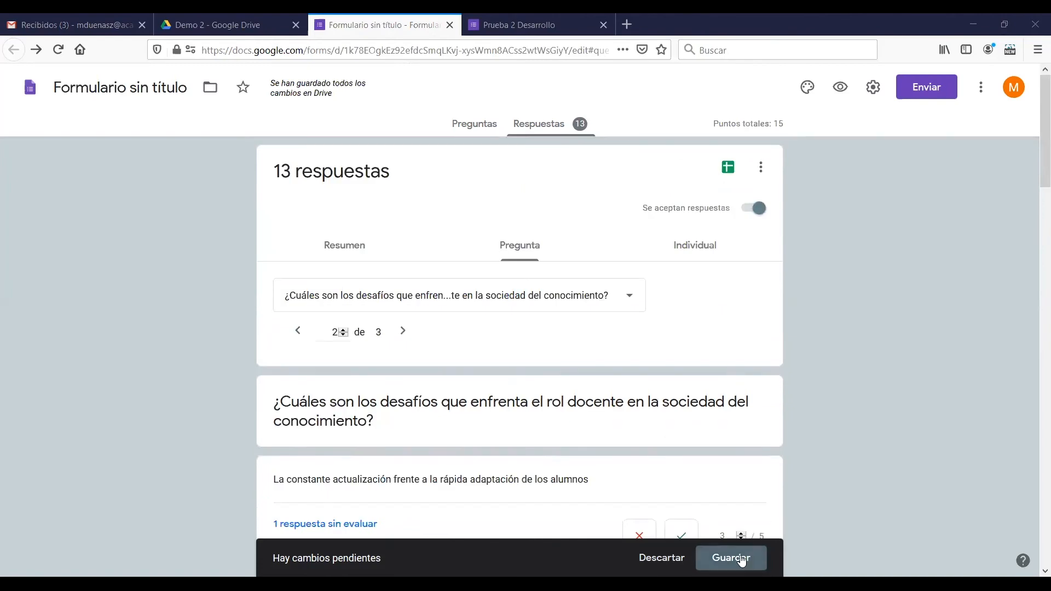
left_click(742, 559)
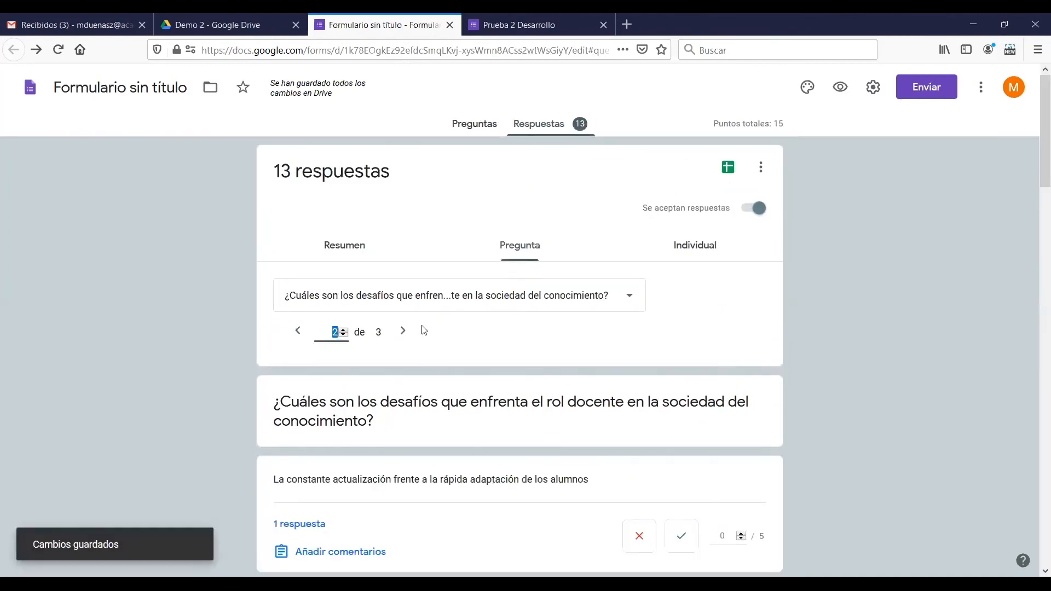
Go to the third question and score the answer beginning "esto dependerá del rango etario" 9 out of 10
left_click(344, 330)
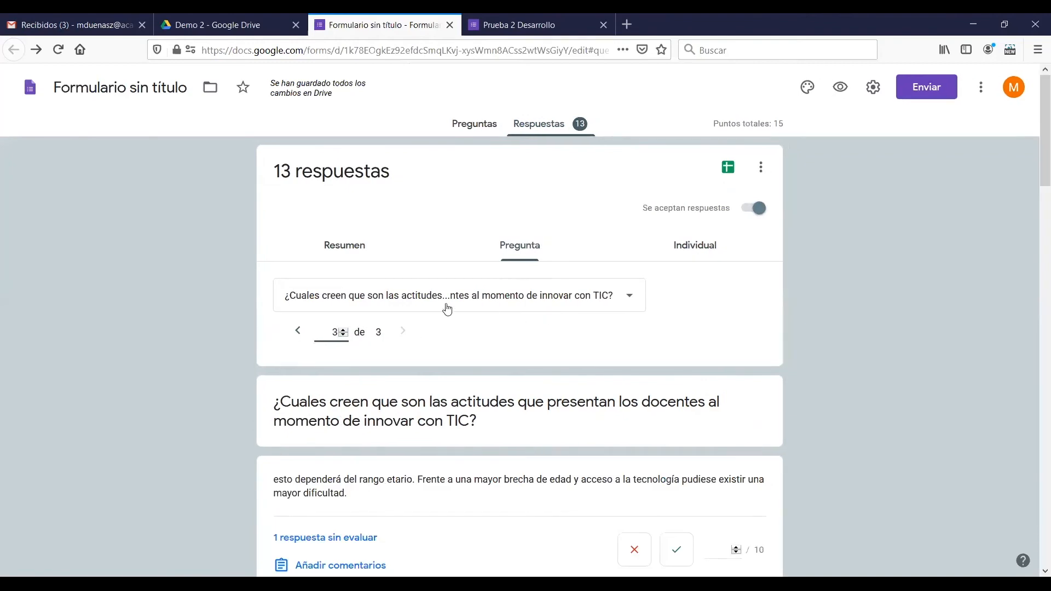
scroll(434, 306, "down", 3)
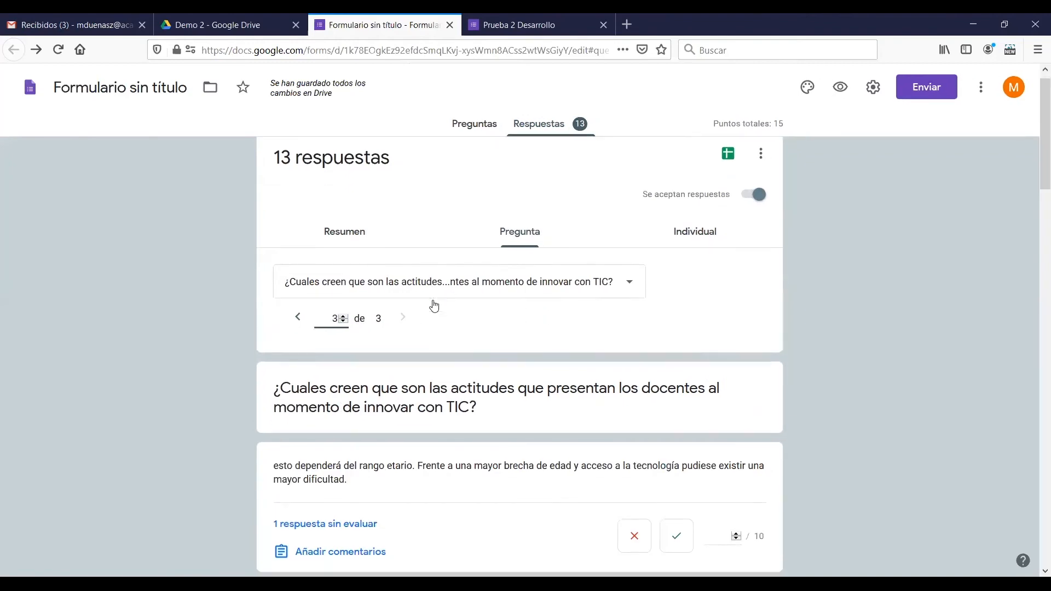
scroll(442, 314, "down", 3)
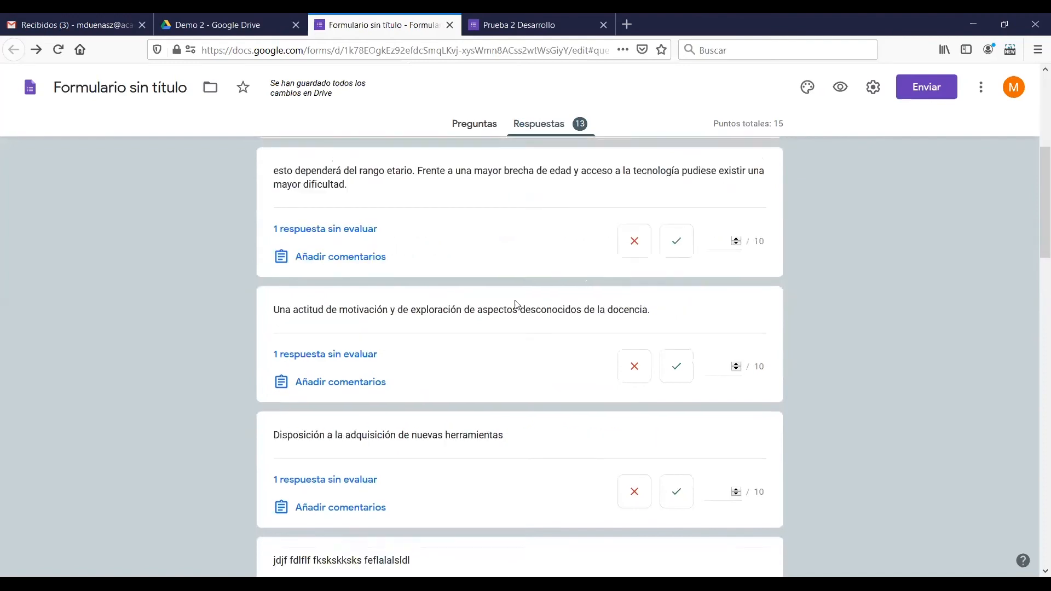
left_click(677, 213)
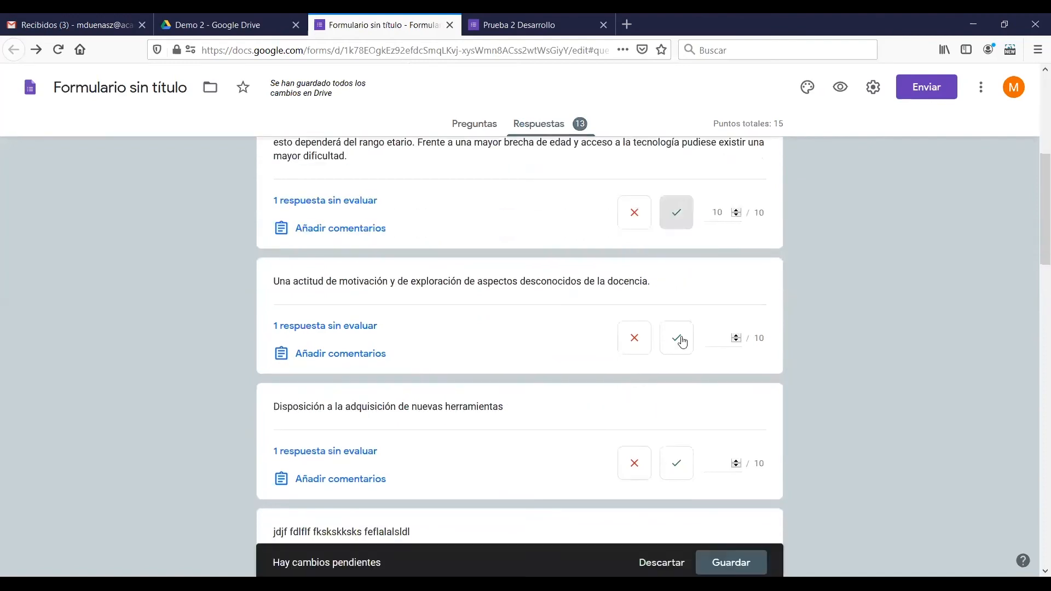
left_click(737, 218)
type("9")
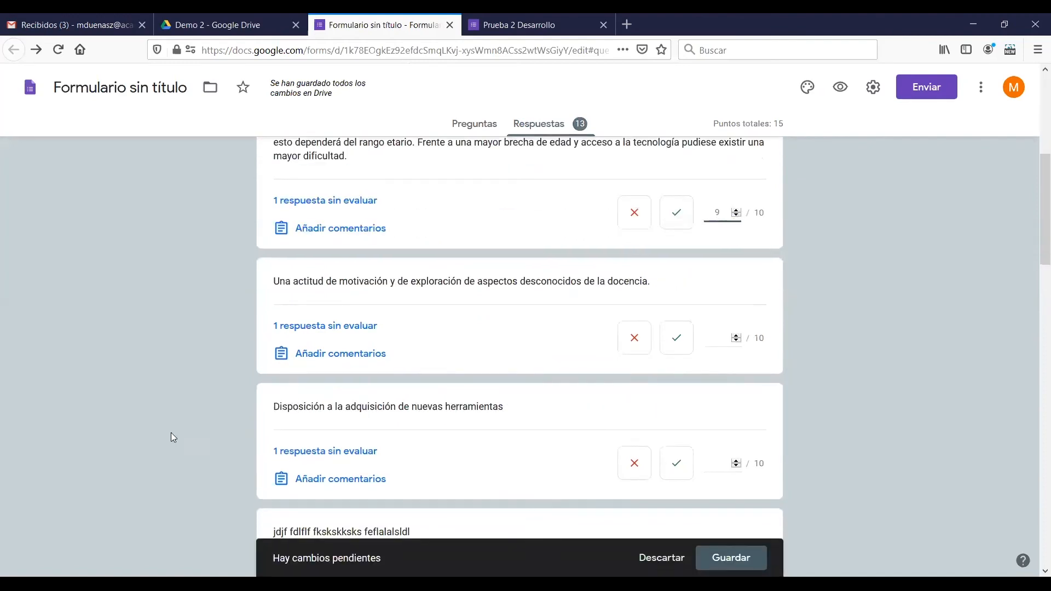
Mark the last three answers, "ww", "Test" and "mckmcksn", as correct with 10 out of 10 each
scroll(506, 385, "down", 15)
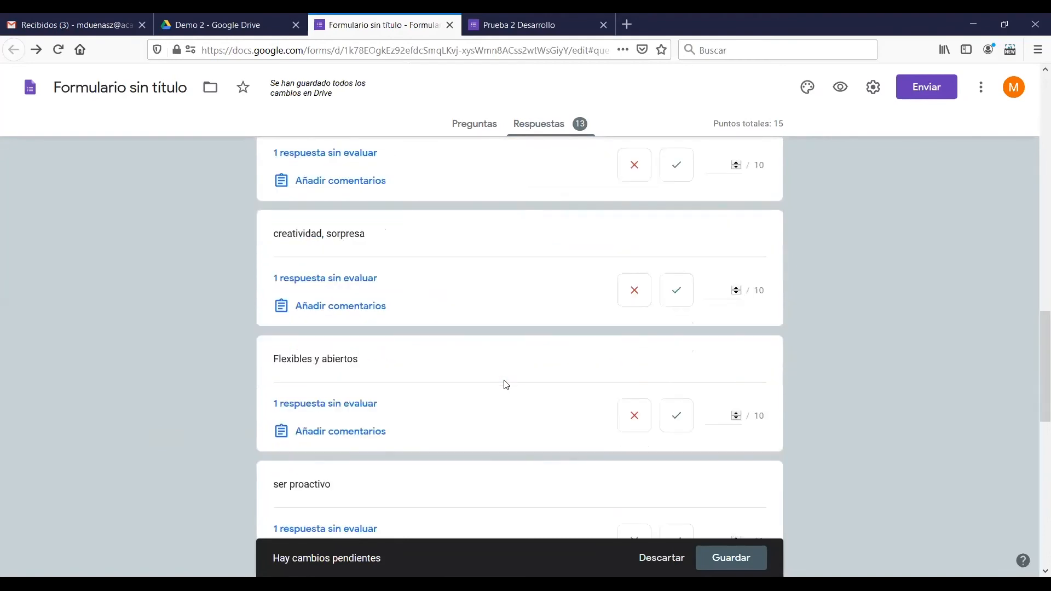
scroll(507, 384, "down", 10)
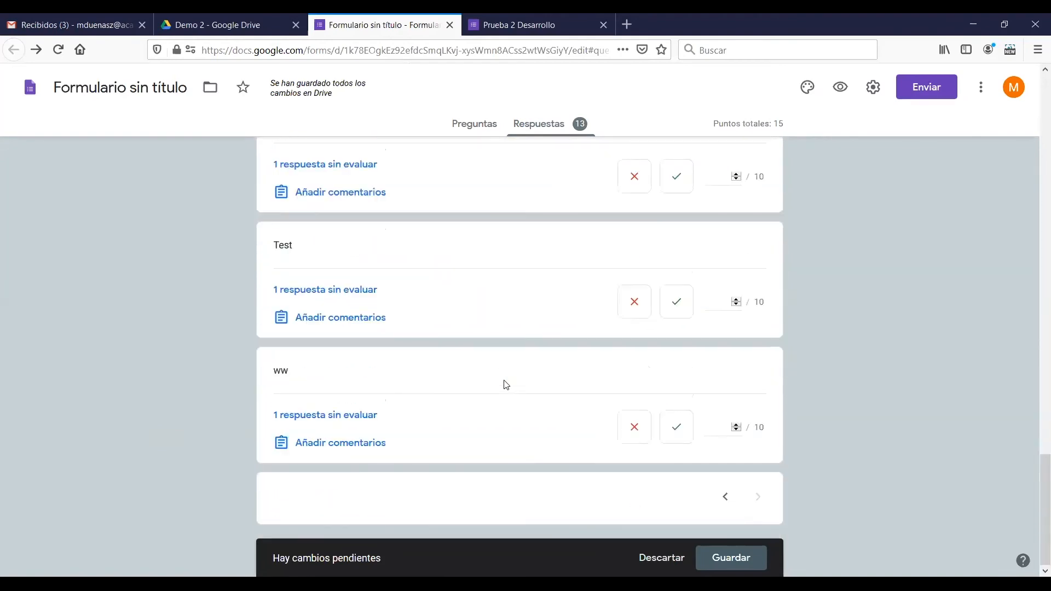
left_click(682, 426)
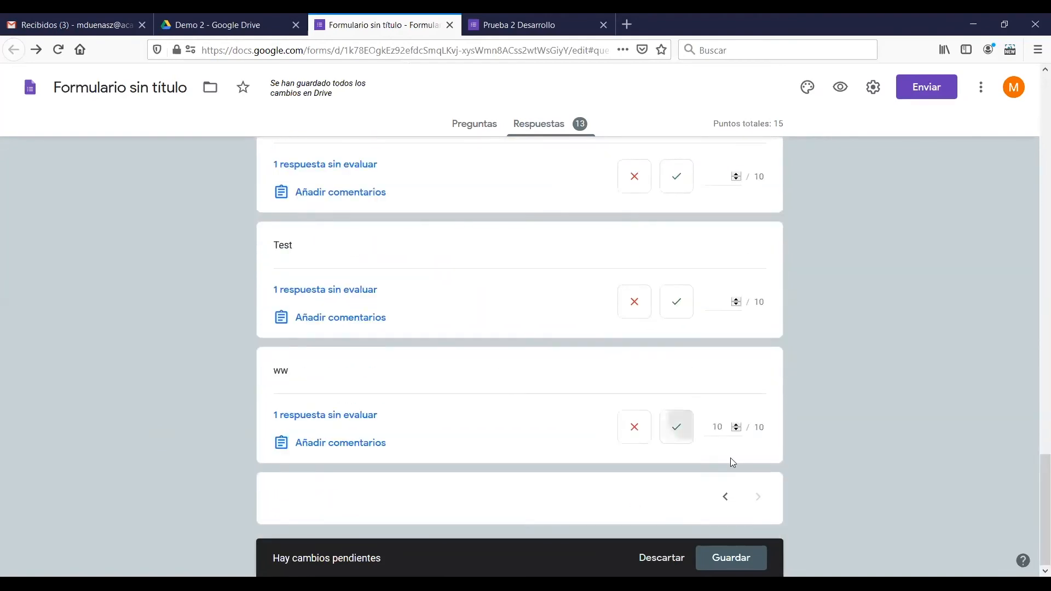
left_click(677, 302)
left_click(674, 189)
scroll(678, 287, "up", 1)
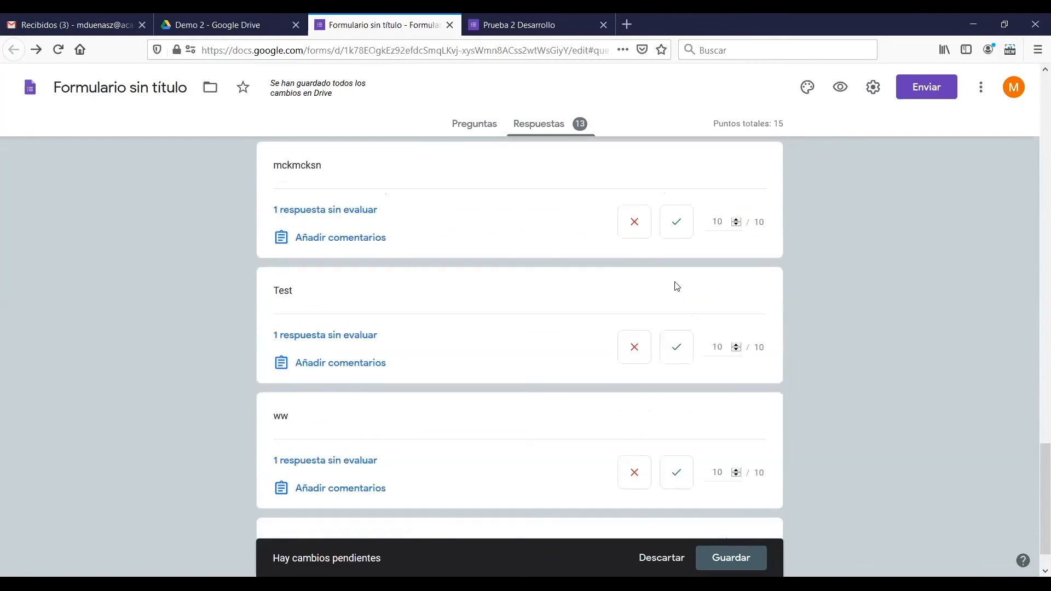
Mark "creatividad", "ser proactivo", "Flexibles y abiertos" and "creatividad, sorpresa" as correct with 10 out of 10 each
scroll(674, 257, "up", 3)
left_click(672, 229)
scroll(672, 279, "up", 3)
left_click(672, 271)
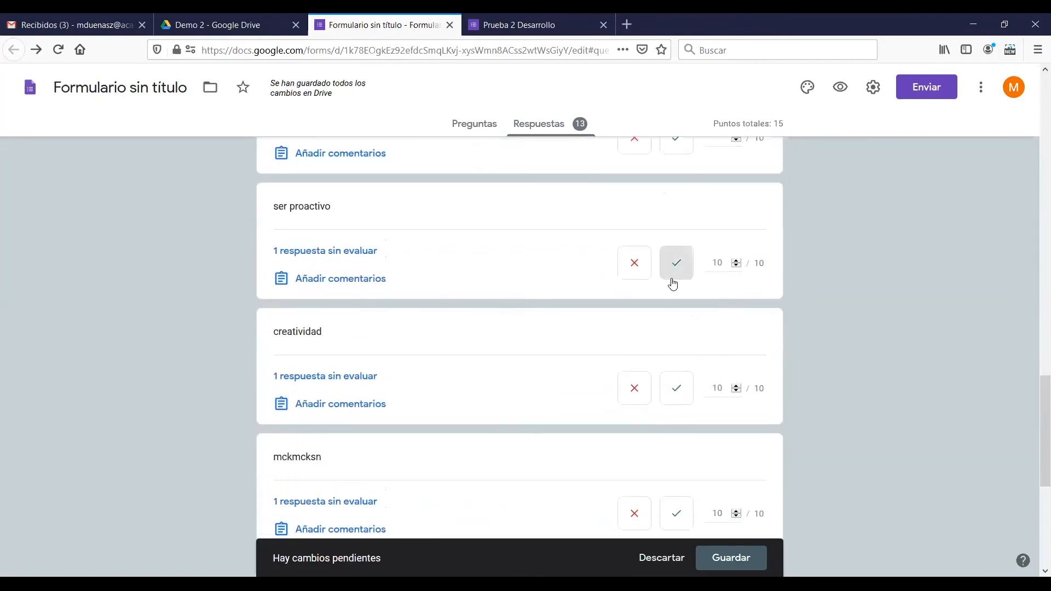
scroll(673, 283, "up", 3)
left_click(676, 302)
scroll(679, 310, "up", 3)
left_click(683, 345)
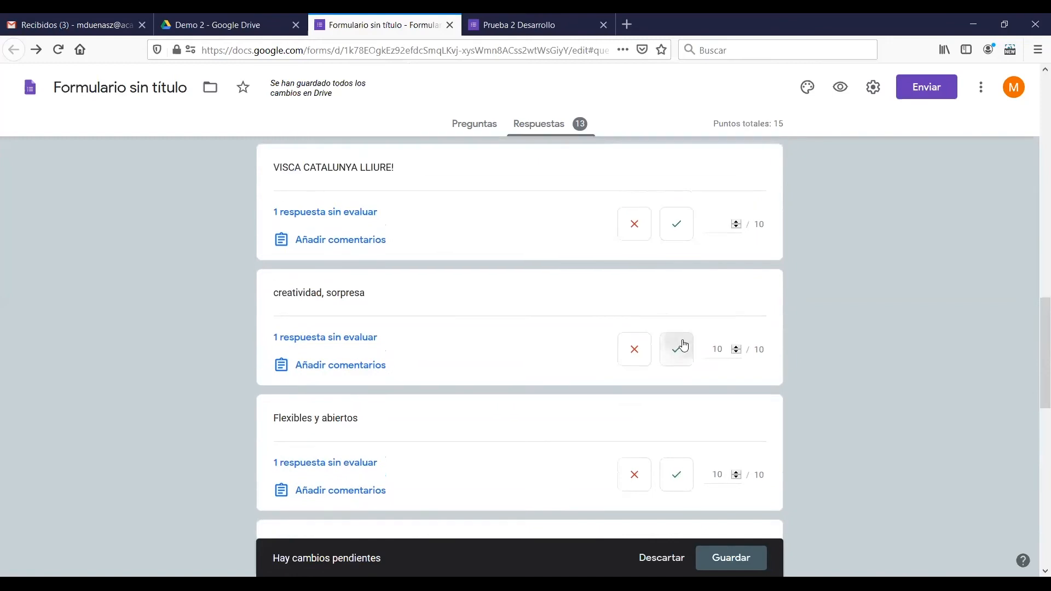
Mark the answers from "VISCA CATALUNYA LLIURE!" up to "Disposición a la adquisición de nuevas herramientas" as correct with 10 out of 10 each
left_click(666, 235)
scroll(664, 285, "up", 3)
left_click(674, 282)
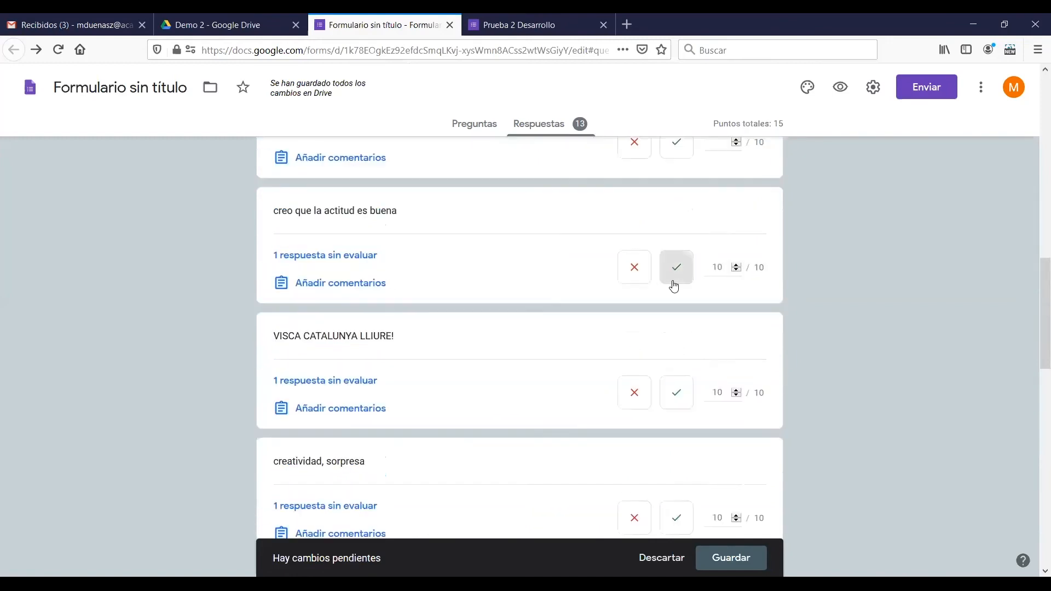
scroll(674, 286, "up", 3)
left_click(673, 317)
left_click(670, 191)
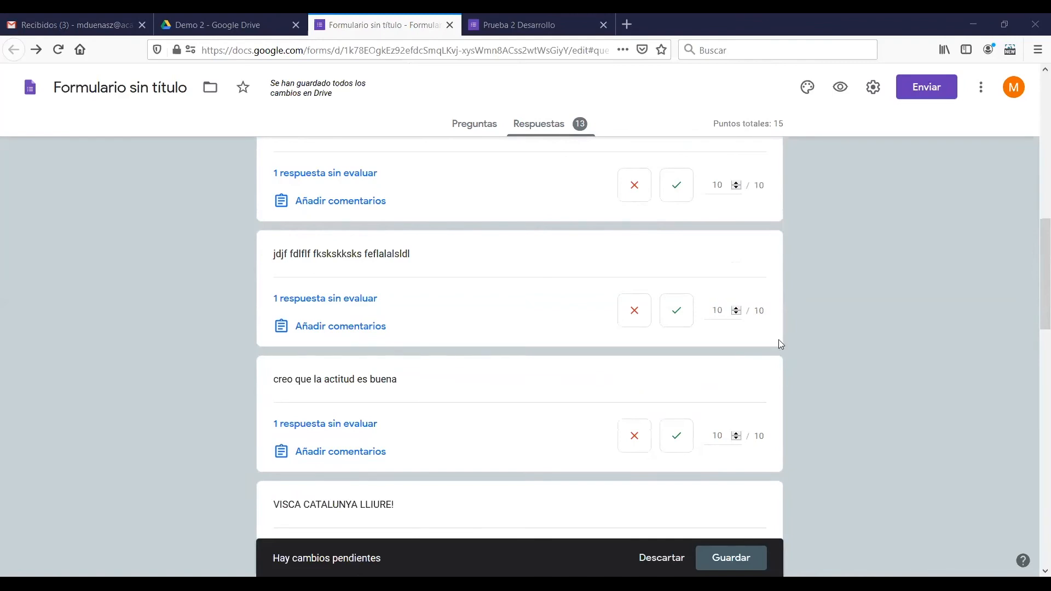
Check the scores given to the third question's answers, then stay on this question and save its pending grading changes
scroll(815, 339, "up", 3)
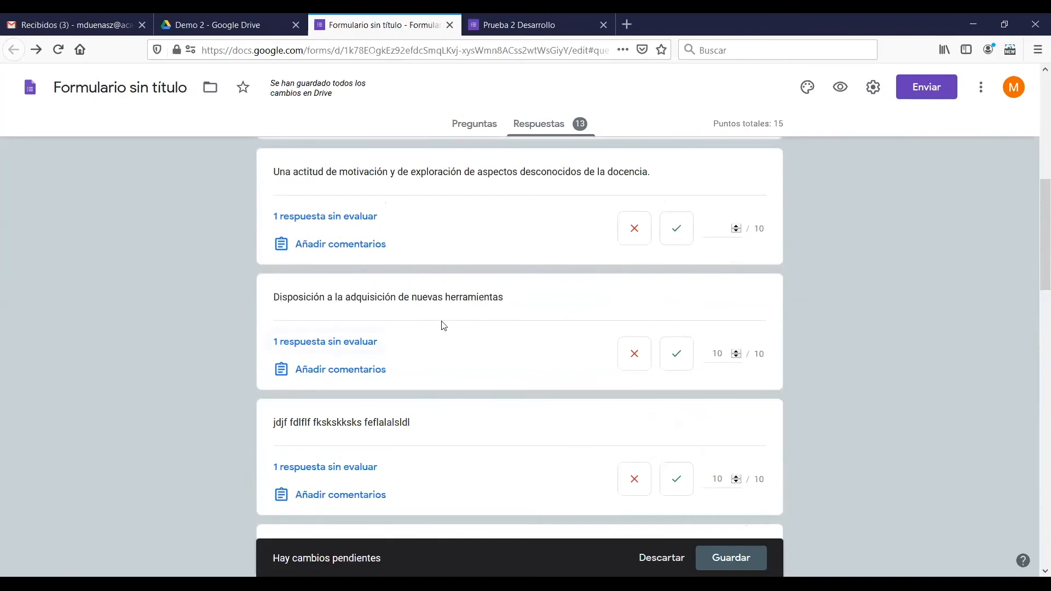
scroll(665, 310, "up", 3)
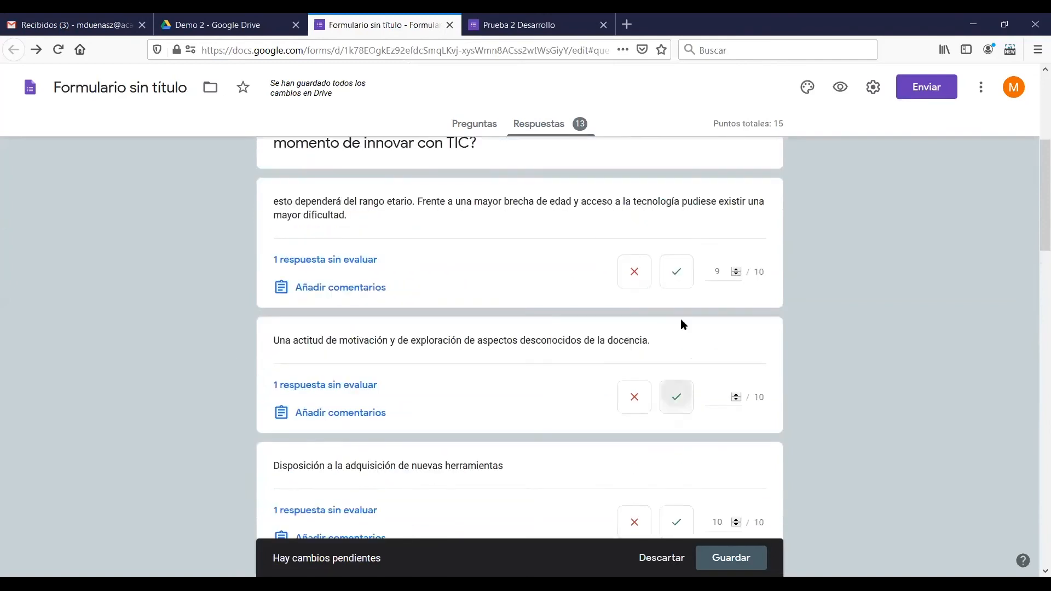
scroll(711, 320, "down", 6)
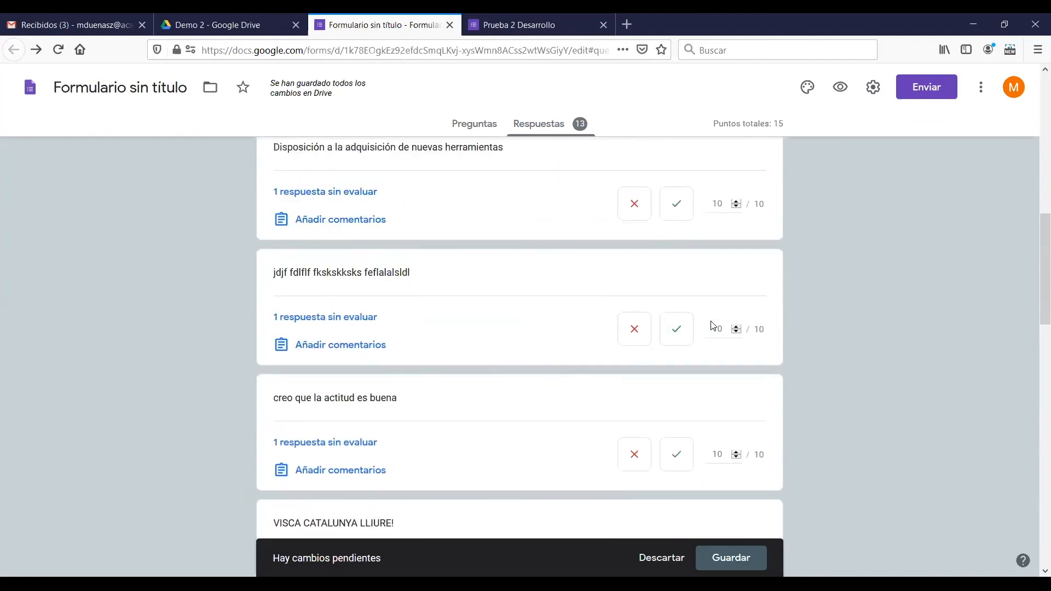
scroll(713, 326, "up", 8)
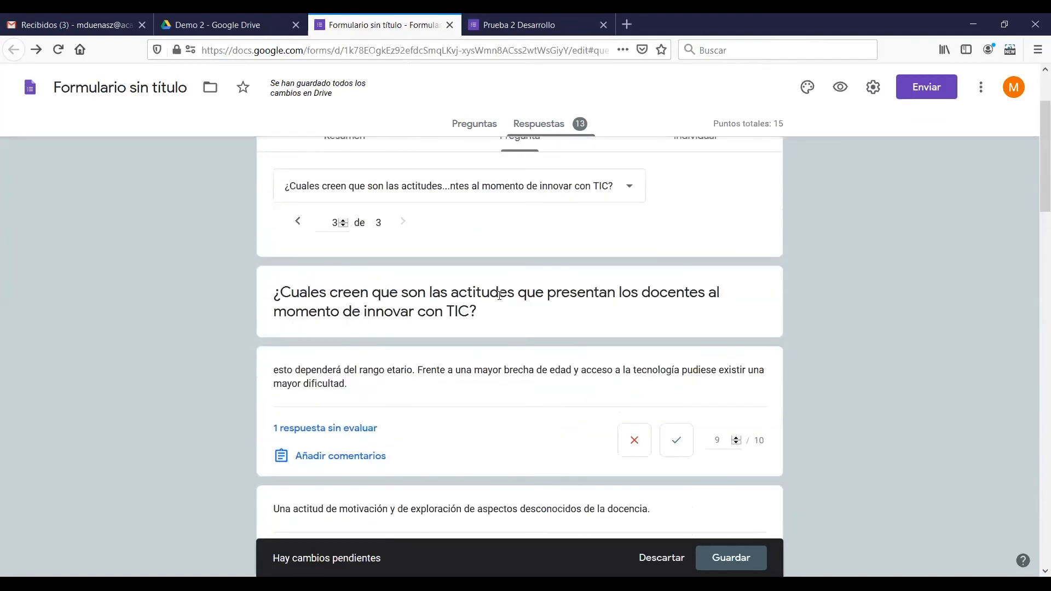
left_click(298, 221)
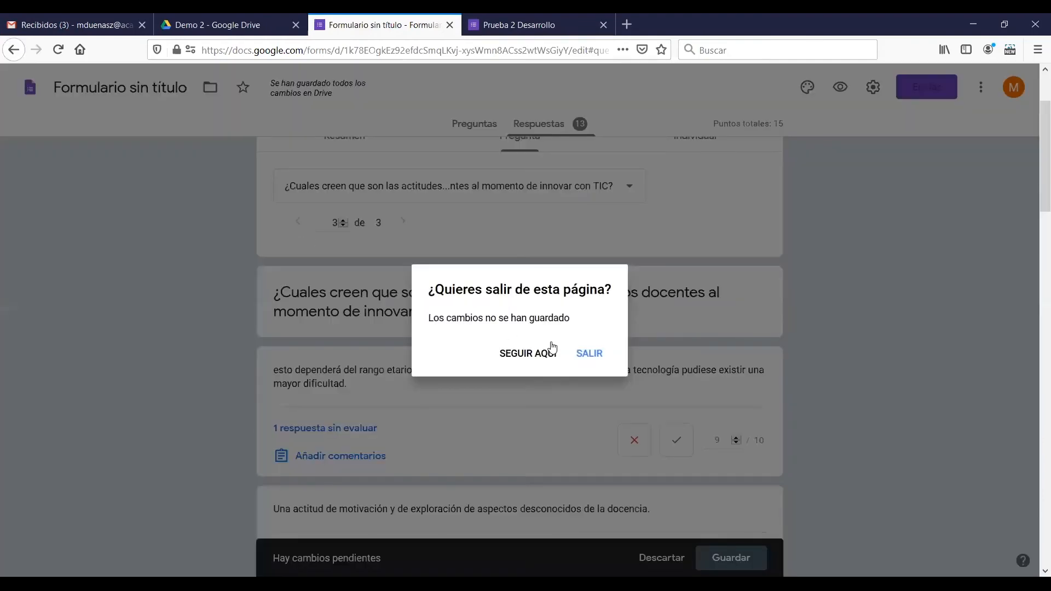
left_click(529, 352)
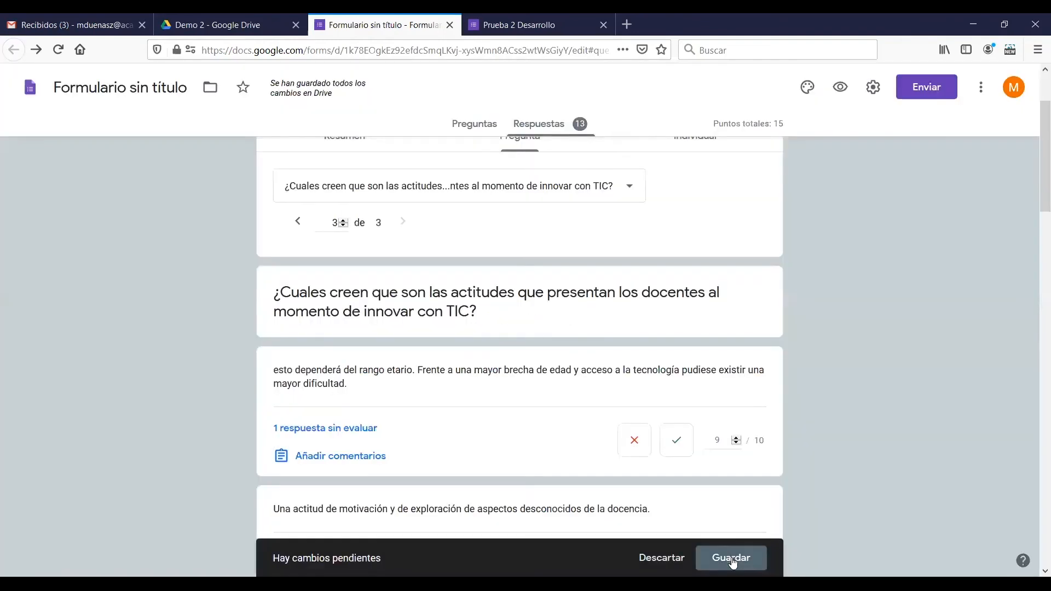
left_click(733, 560)
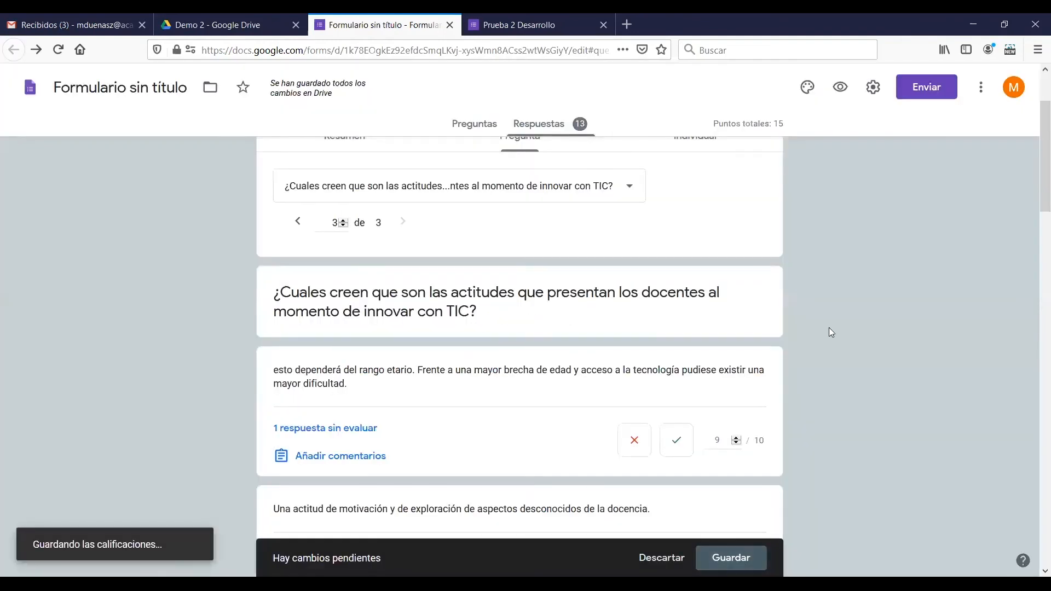
Return to the second question and mark "La constante actualización frente a la rápida adaptación de los alumnos" as correct
left_click(298, 341)
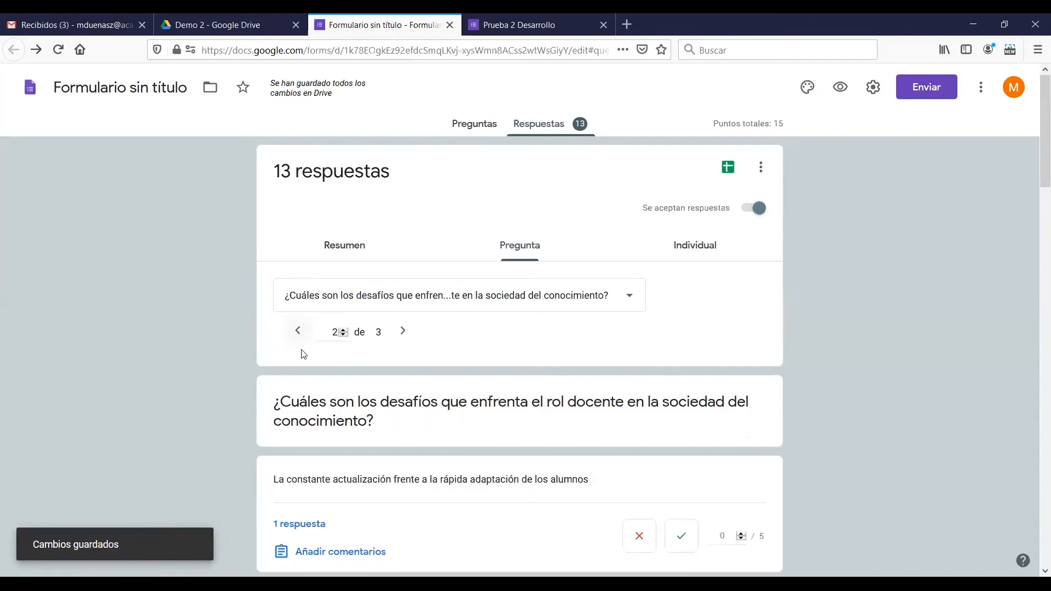
scroll(592, 356, "down", 3)
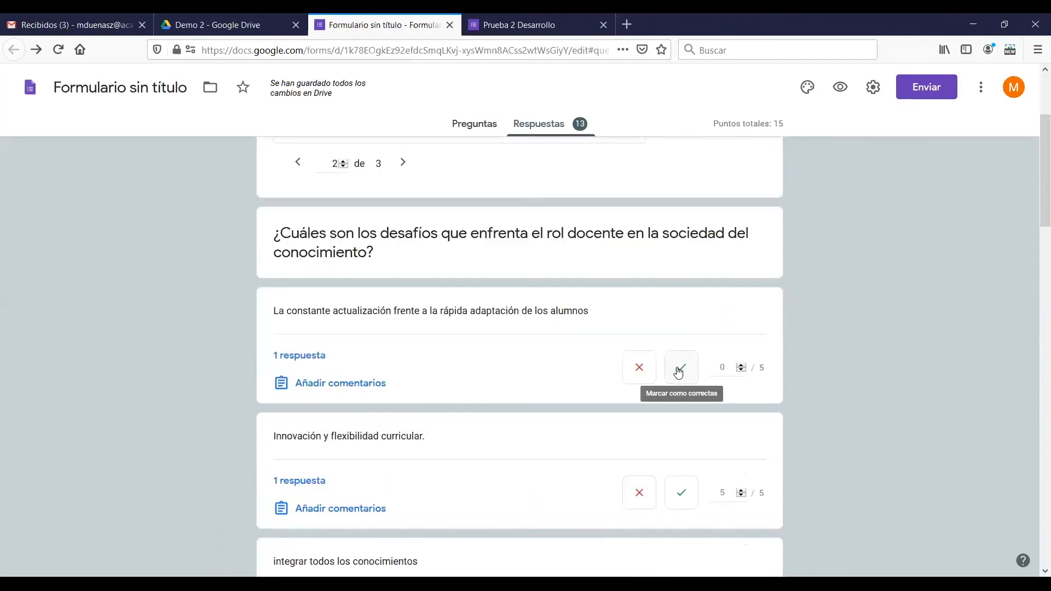
left_click(680, 368)
Mark the answers "Optimizar manejo de las Tics" and "el conocimiento individual" as correct with 5 out of 5 each
scroll(744, 340, "down", 5)
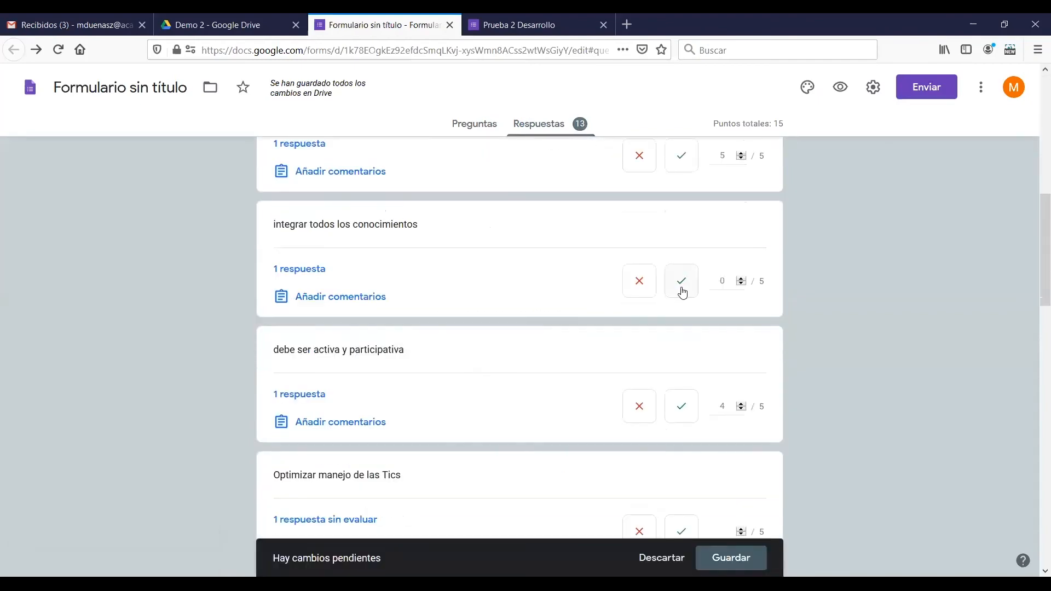
scroll(696, 353, "down", 3)
left_click(681, 364)
scroll(682, 351, "down", 3)
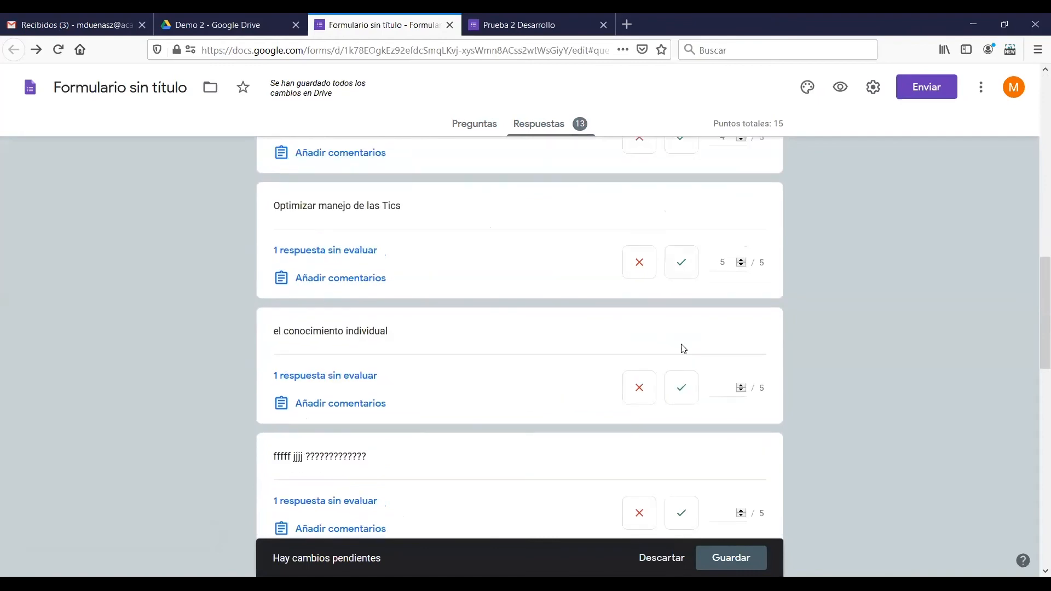
left_click(682, 318)
Mark the answers "fffff jjjj ?????????????", "FREEDOM FOR CATALONIA!" and "aprender a aprender" as correct
scroll(685, 317, "down", 3)
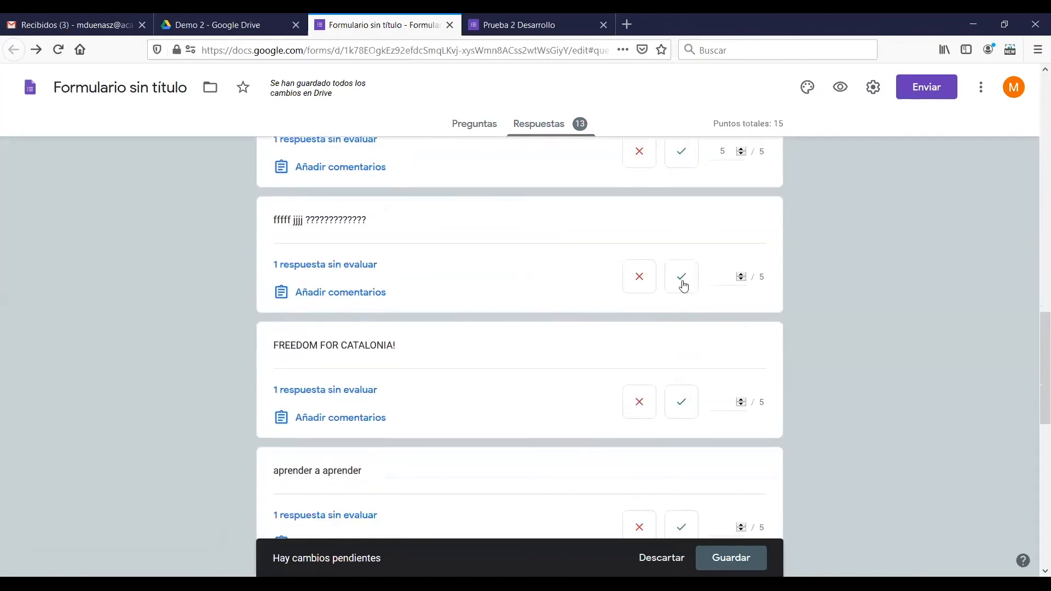
left_click(683, 277)
left_click(685, 391)
scroll(690, 362, "down", 3)
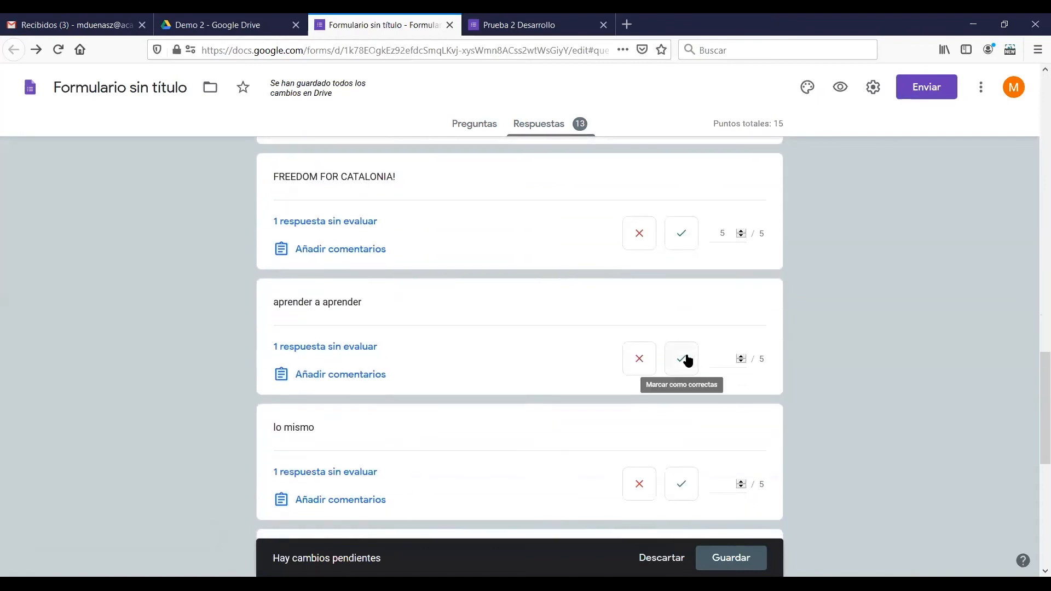
left_click(685, 360)
Mark the last four answers, "lo mismo", "Muchos", "Test" and "xx", as correct and save the second question's scores
scroll(684, 342, "down", 3)
left_click(682, 316)
scroll(683, 317, "down", 3)
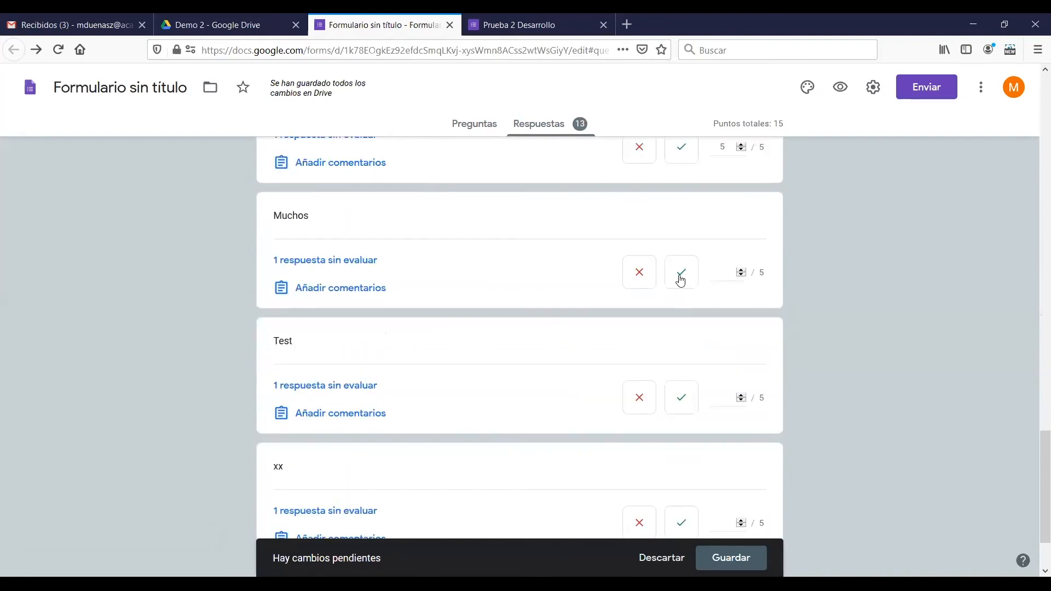
left_click(681, 275)
left_click(681, 396)
scroll(686, 334, "down", 2)
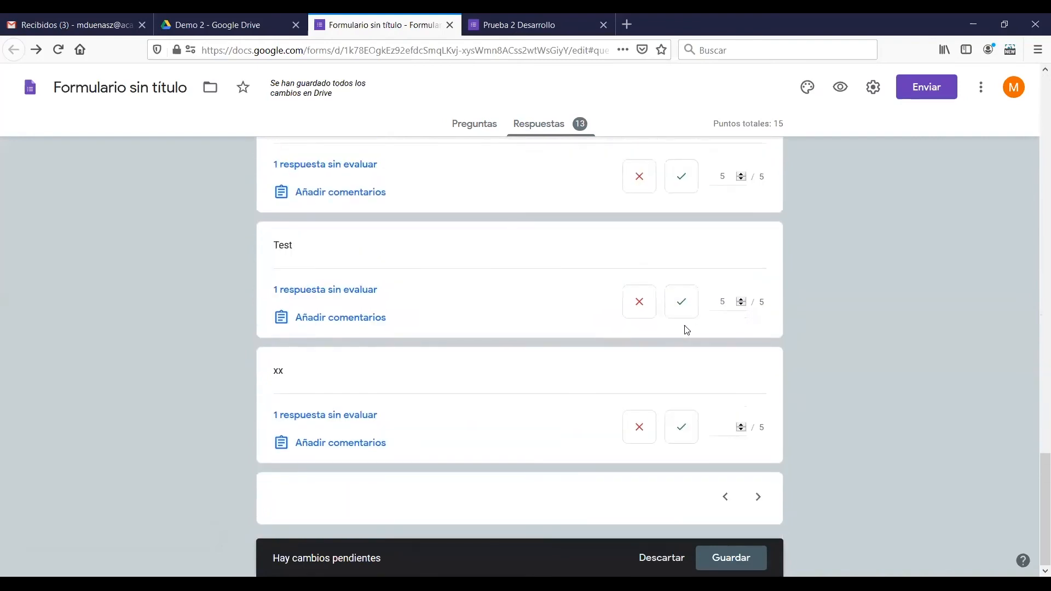
left_click(682, 427)
left_click(734, 557)
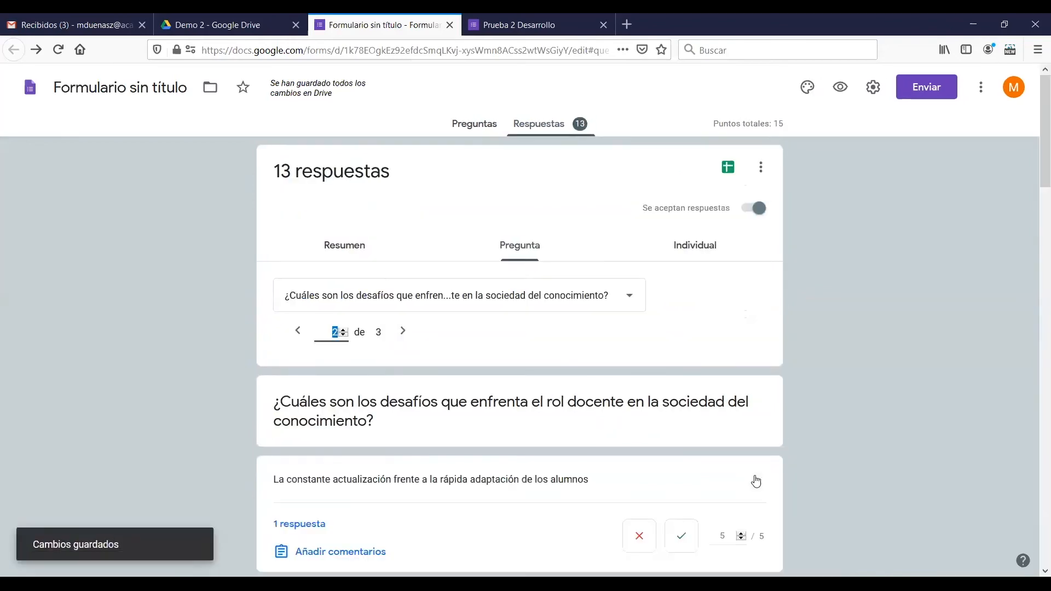
Review the response summary with the total score distribution and the list of scores per respondent
left_click(335, 245)
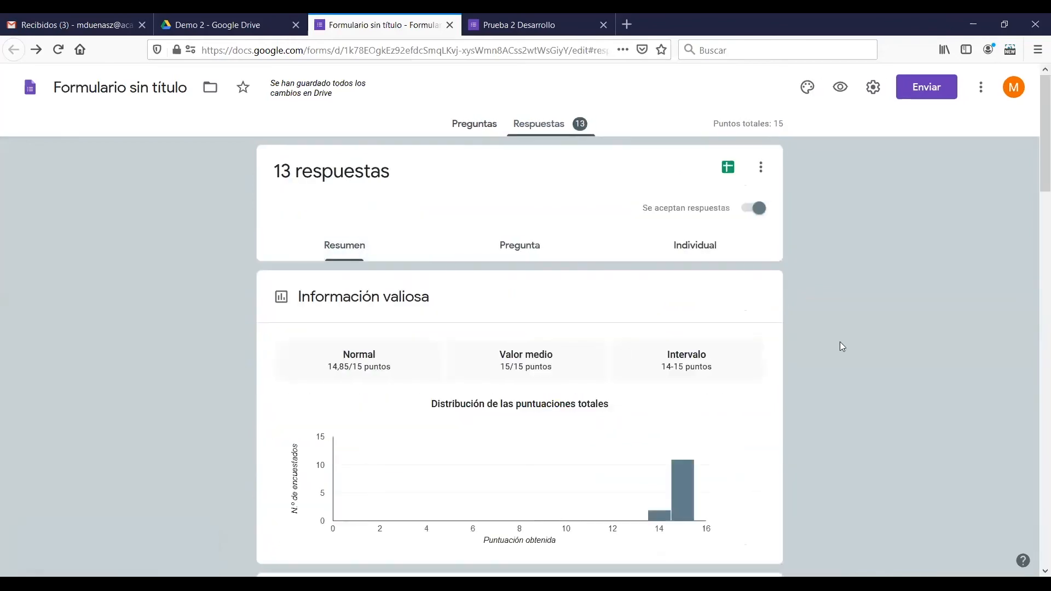
scroll(682, 206, "down", 3)
scroll(798, 335, "down", 6)
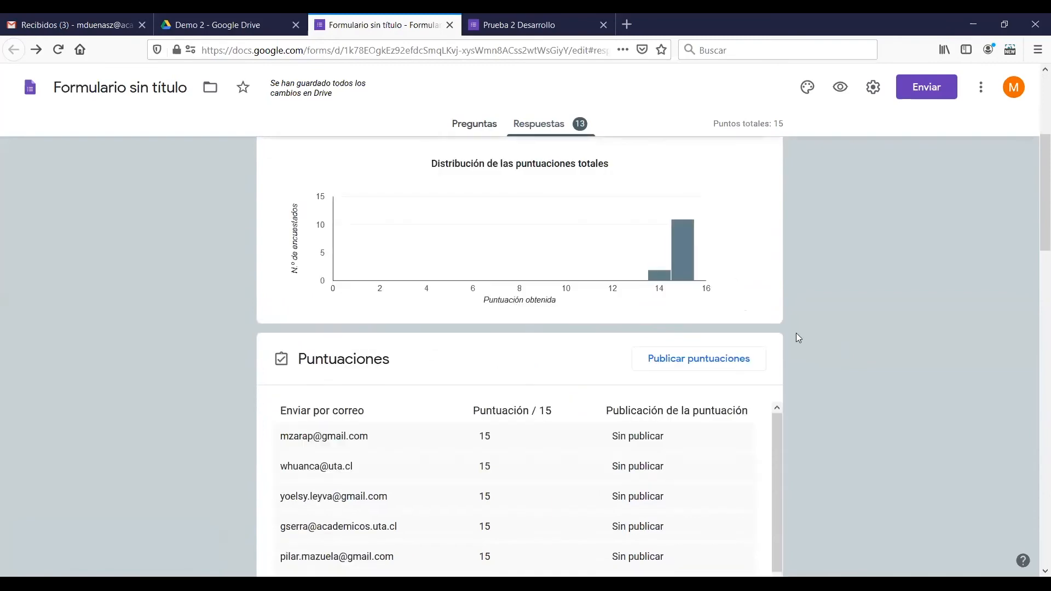
Publish the test scores and email them to all respondents without an optional message
left_click_drag(775, 272, 983, 368)
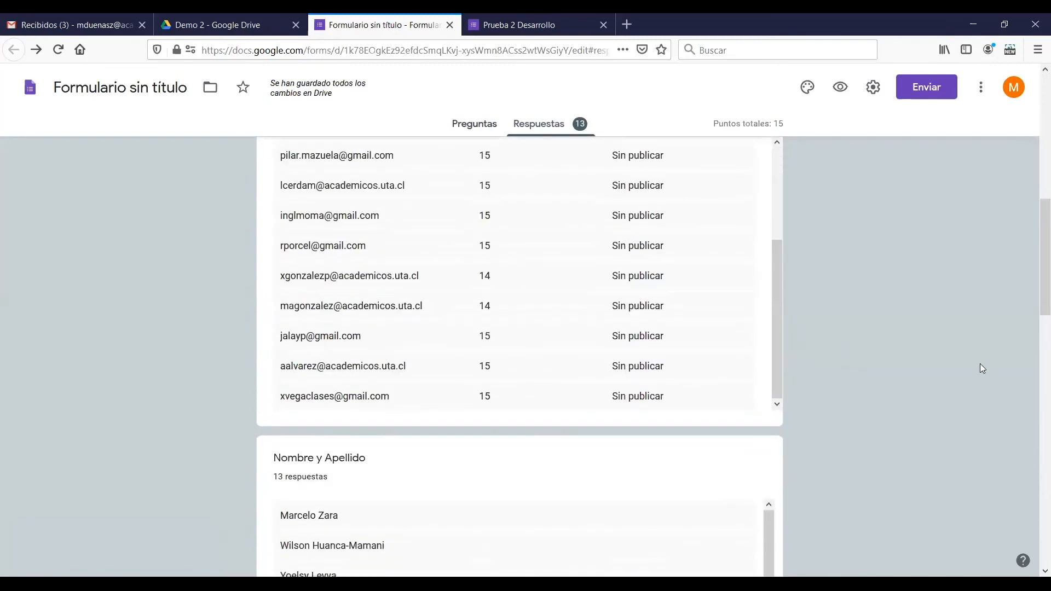
scroll(1034, 287, "up", 3)
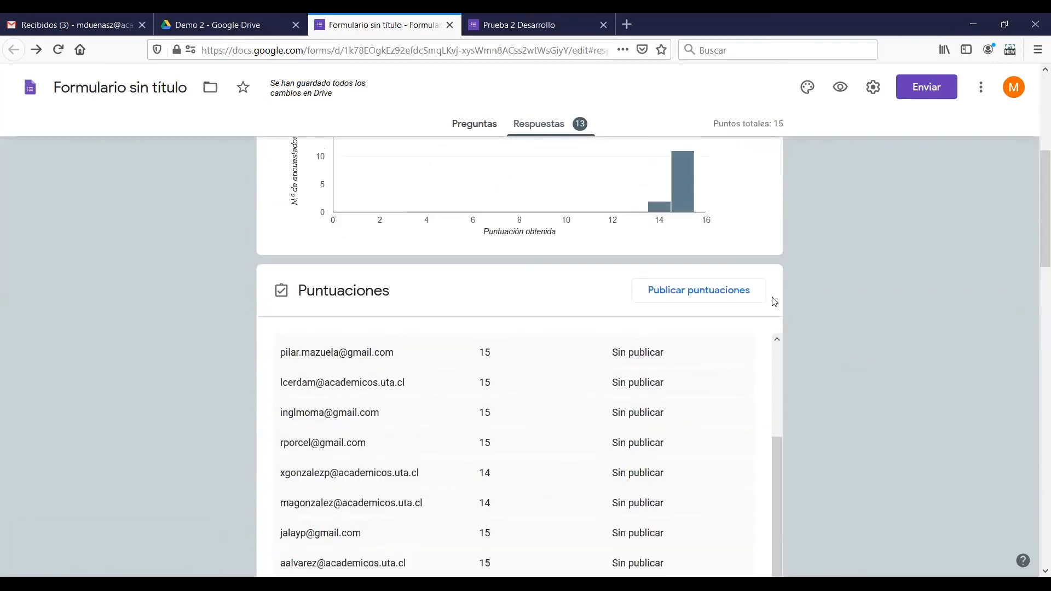
left_click(668, 300)
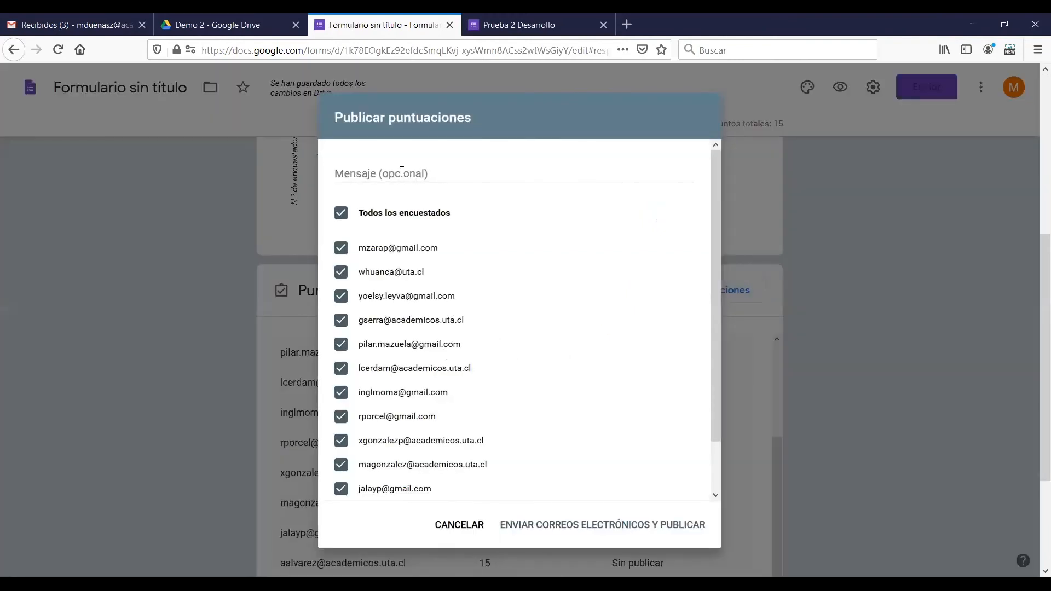
left_click(634, 529)
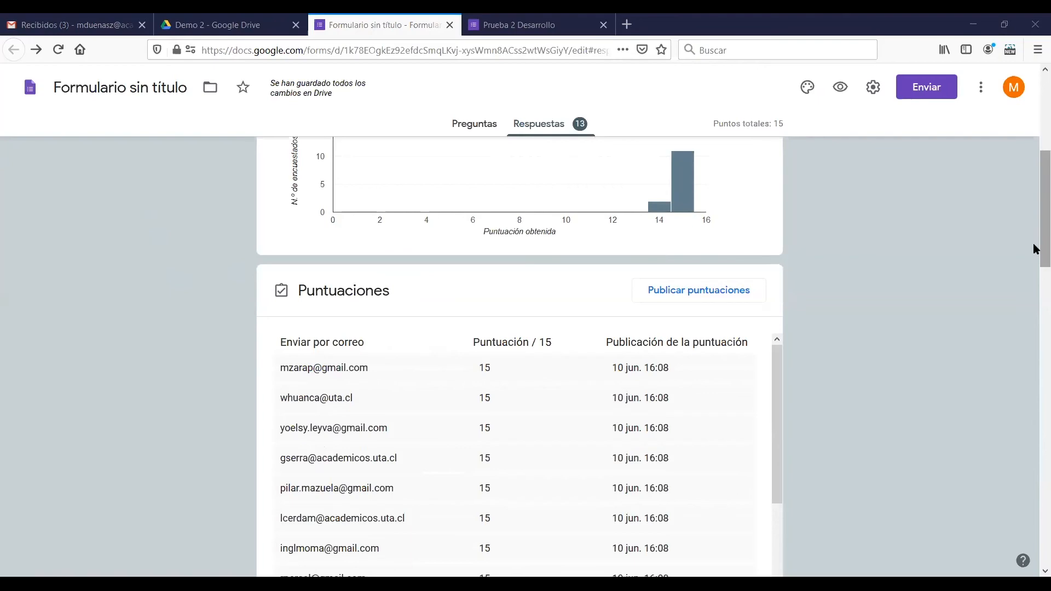
Review the graded answers by question for "¿Cuáles son los desafíos que enfrenta el rol docente en la sociedad del conocimiento?"
left_click_drag(1036, 249, 1035, 156)
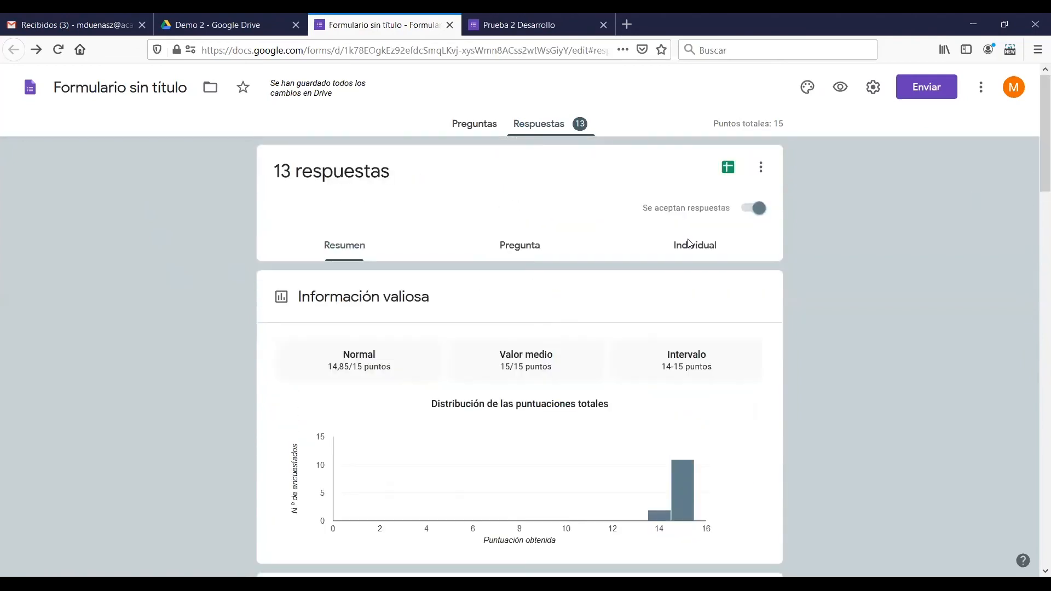
left_click(535, 246)
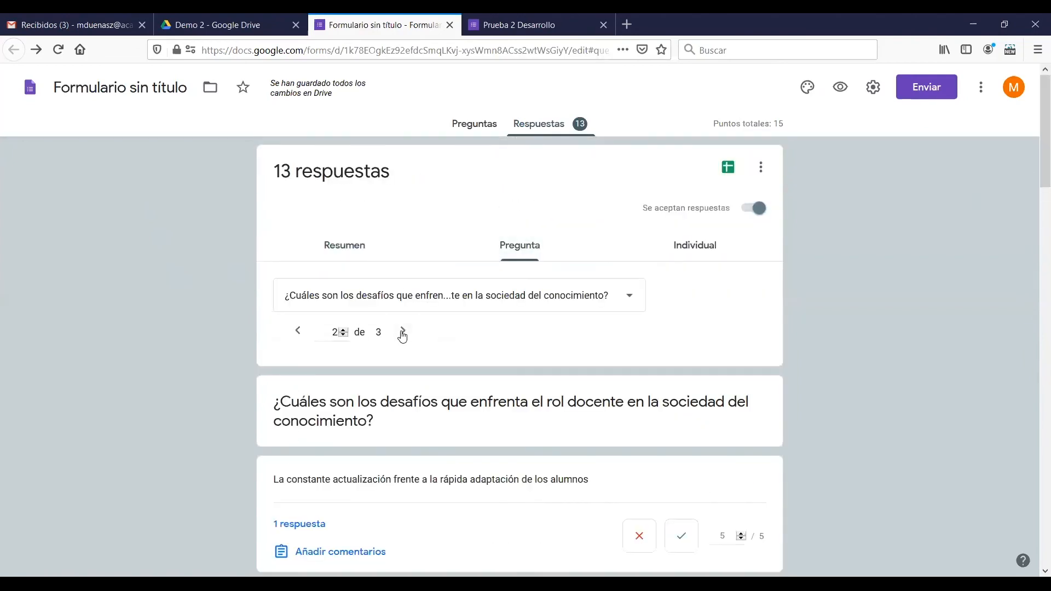
scroll(1033, 180, "down", 2)
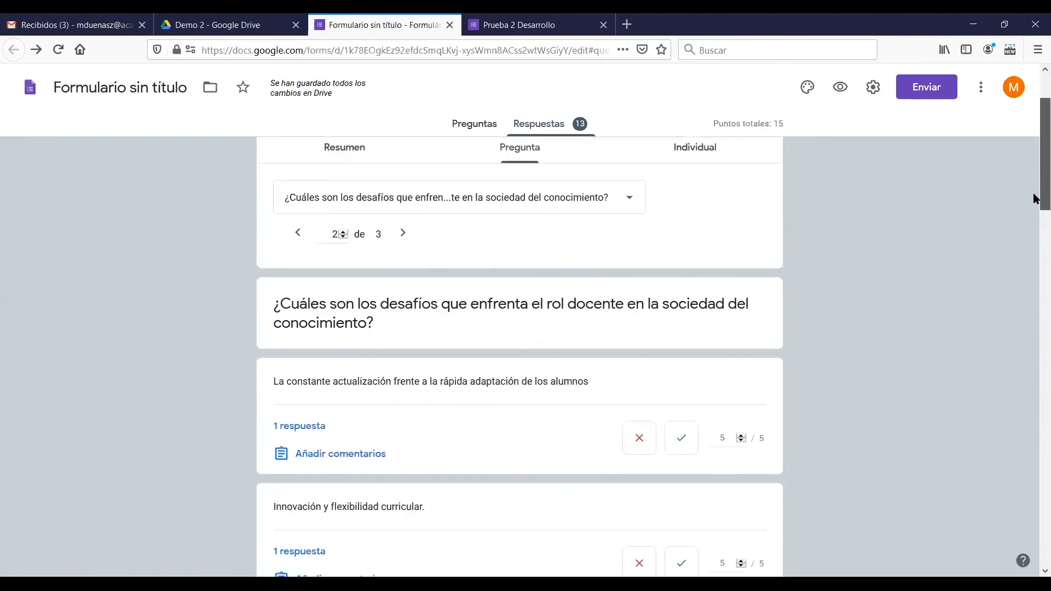
left_click_drag(1037, 198, 1035, 230)
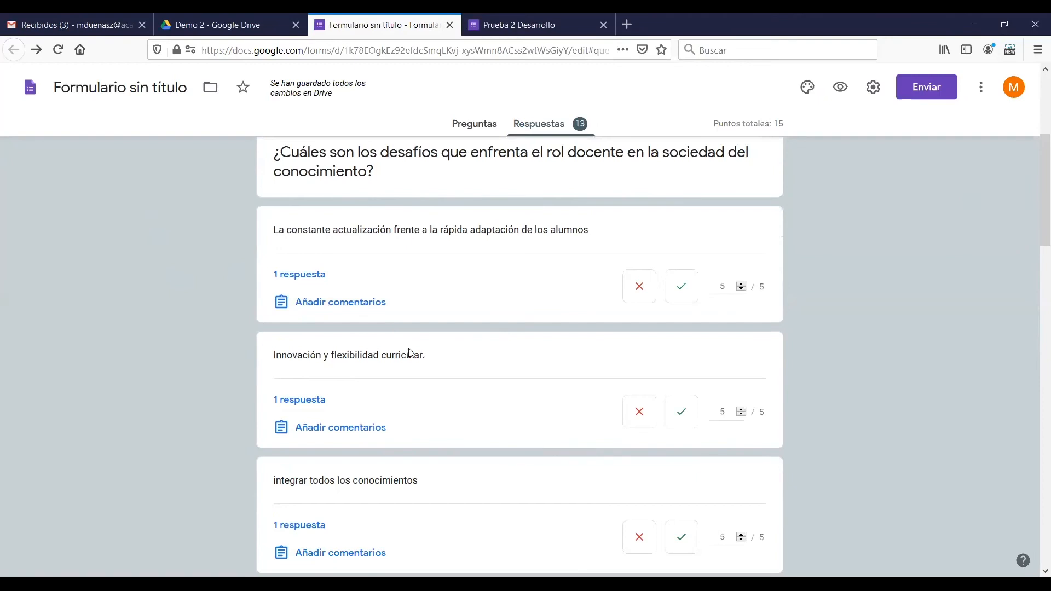
scroll(432, 364, "down", 6)
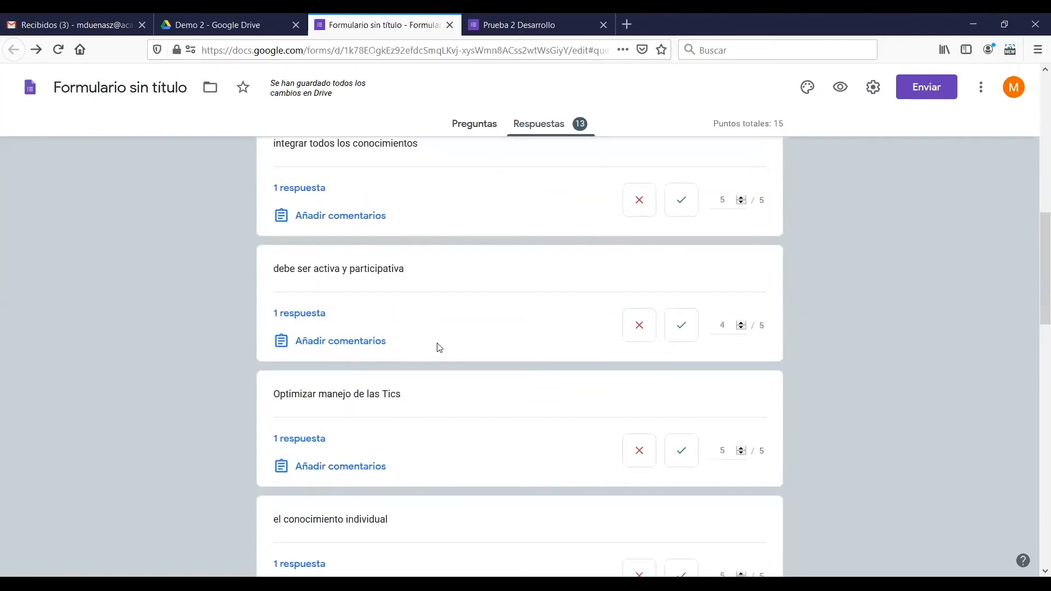
scroll(438, 345, "down", 4)
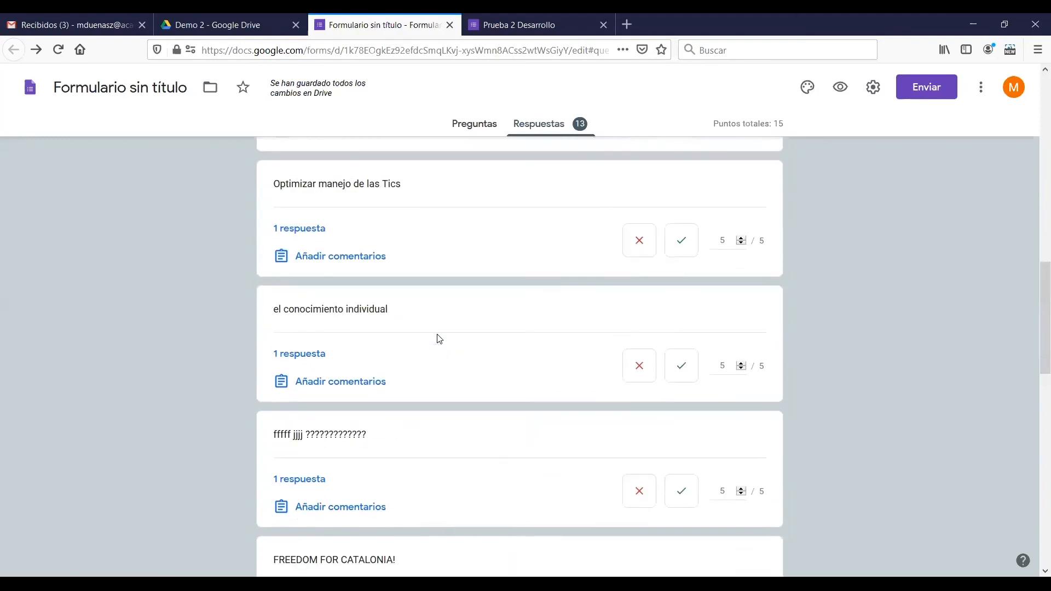
scroll(438, 338, "up", 14)
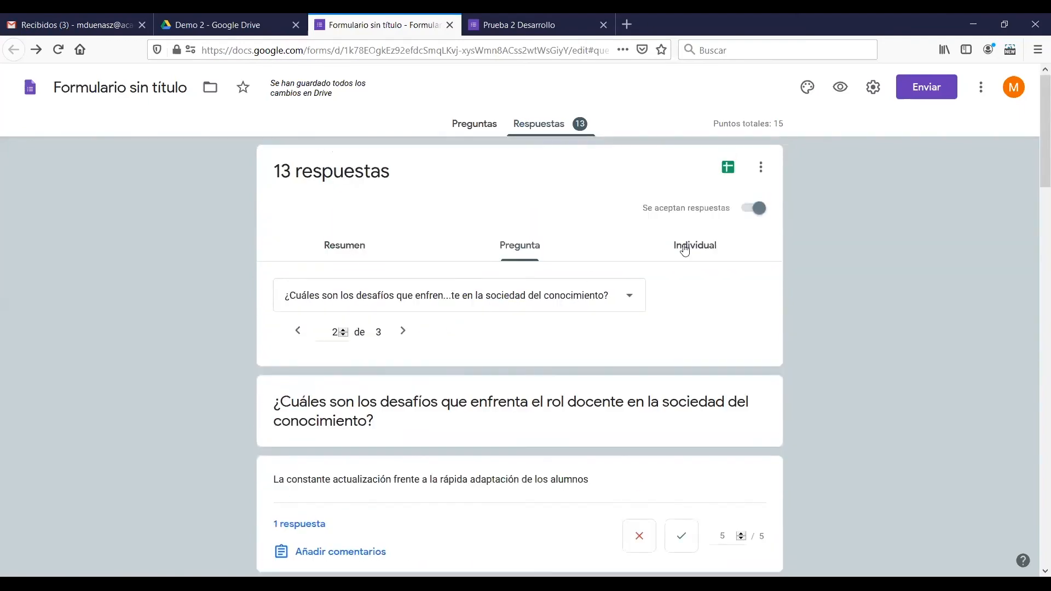
Review the first respondent's individual submission with the published total and the points given for each answer
left_click(684, 249)
scroll(416, 378, "down", 3)
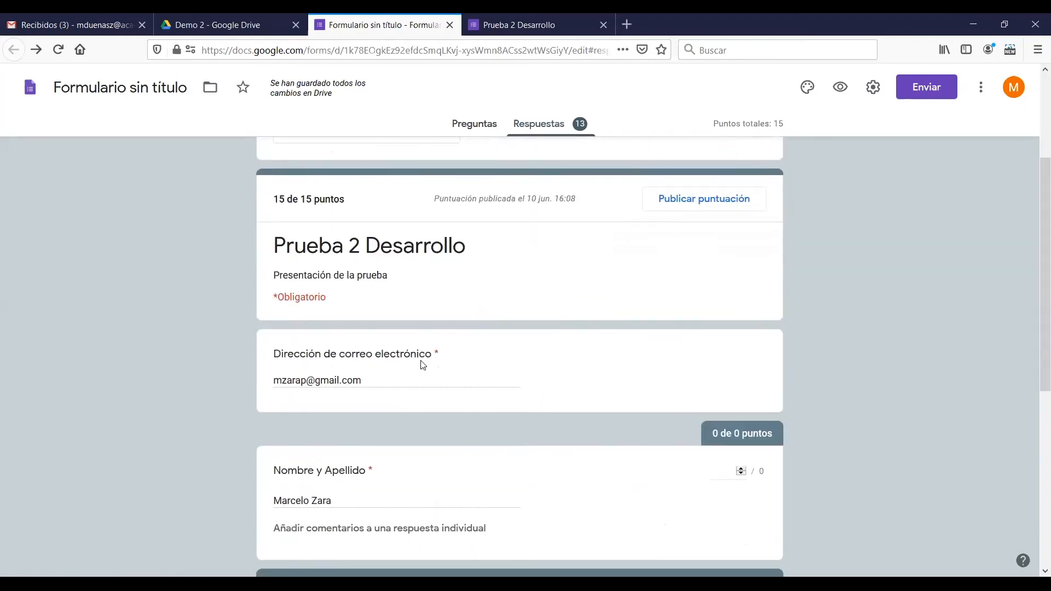
scroll(570, 287, "down", 6)
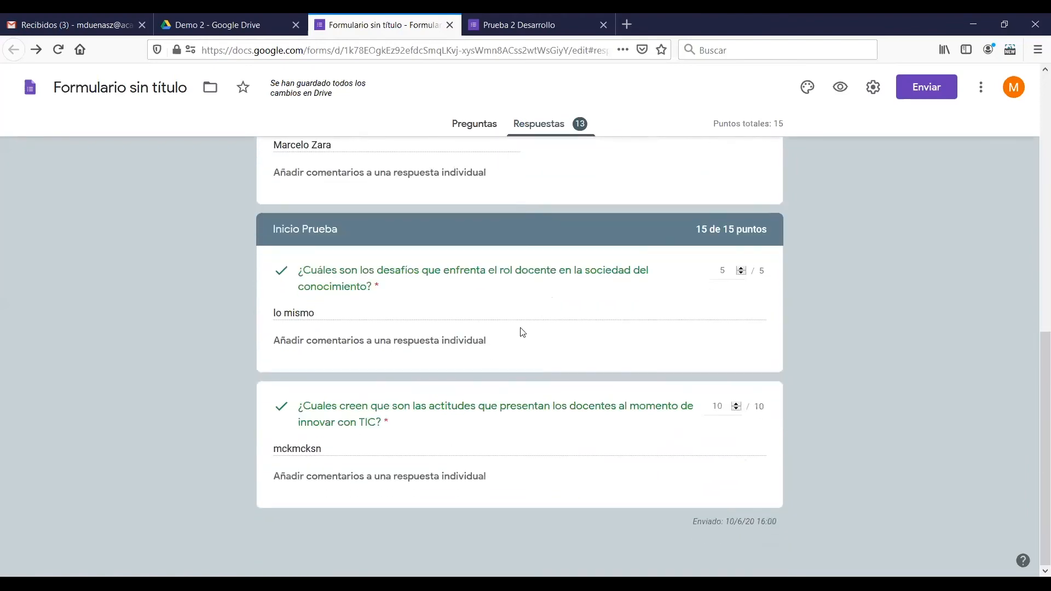
scroll(523, 332, "up", 7)
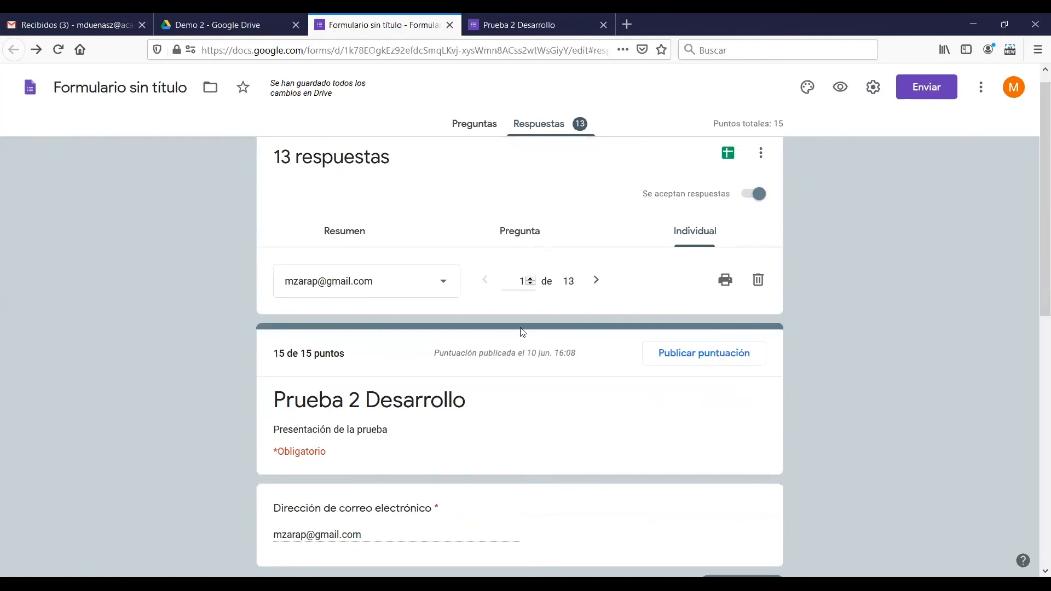